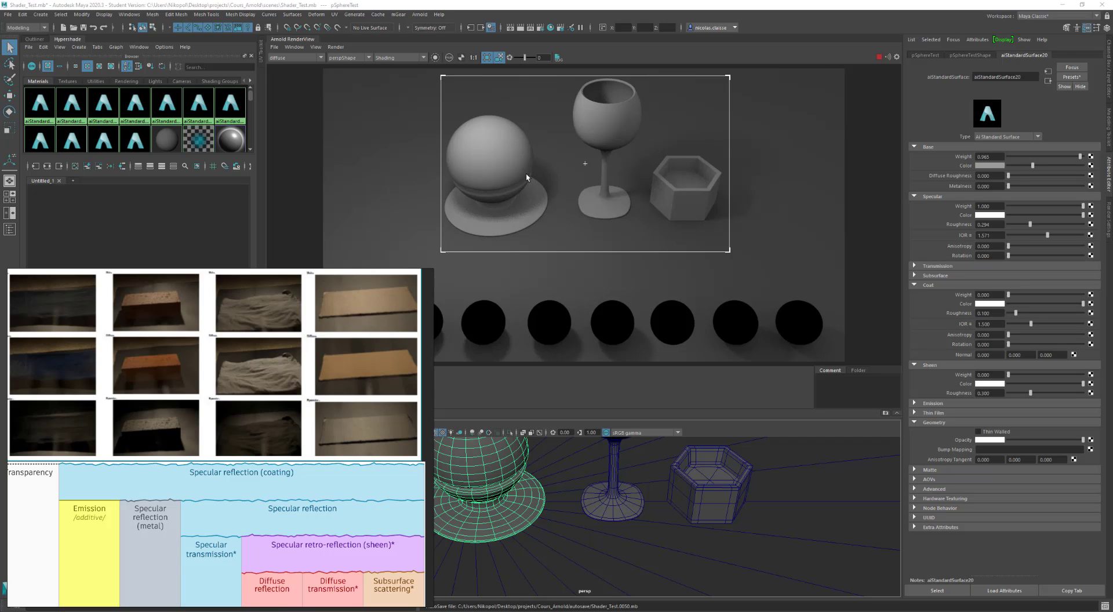
Show the specular AOV in the Arnold render view and reframe the sphere, glass and hexagonal bowl.
{"action": "left_click", "coordinate": [305, 57]}
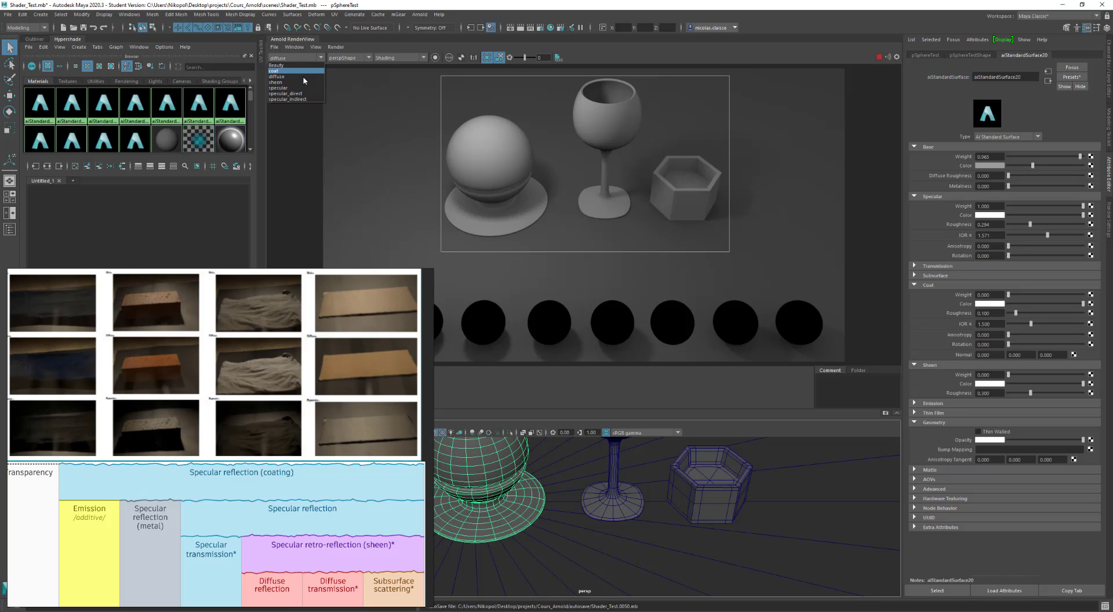
{"action": "left_click", "coordinate": [304, 85]}
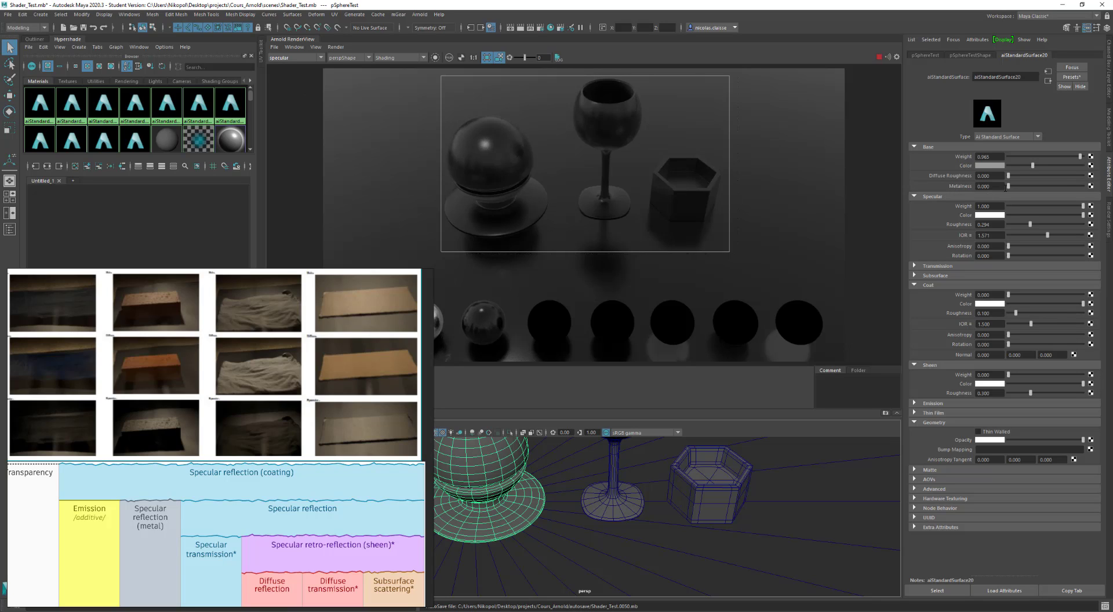
{"action": "left_click_drag", "start_coordinate": [1007, 186], "coordinate": [980, 196]}
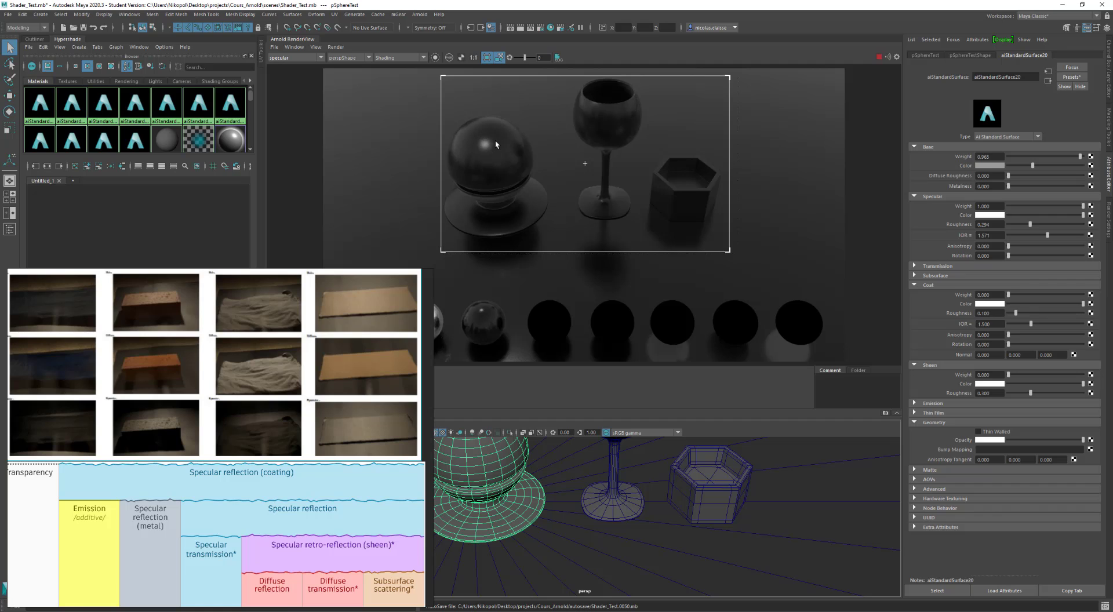
{"action": "mouse_move", "coordinate": [499, 156]}
{"action": "left_mouse_down", "text": "alt"}
{"action": "mouse_move", "coordinate": [513, 164]}
{"action": "mouse_move", "coordinate": [496, 163]}
{"action": "left_mouse_up", "text": "alt"}
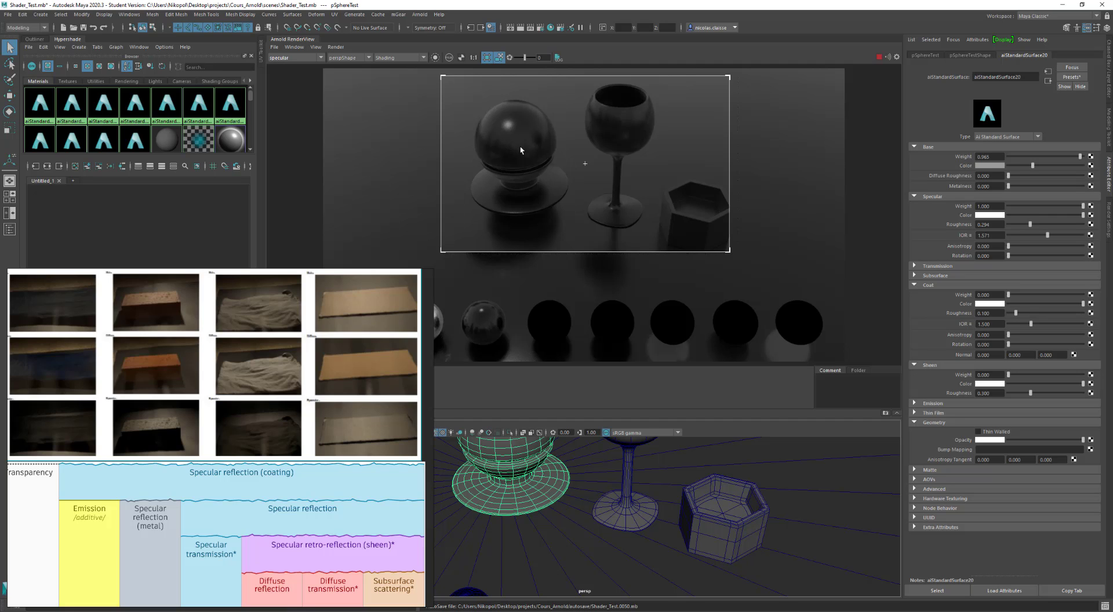
{"action": "right_click_drag", "start_coordinate": [520, 150], "coordinate": [527, 175], "text": "alt"}
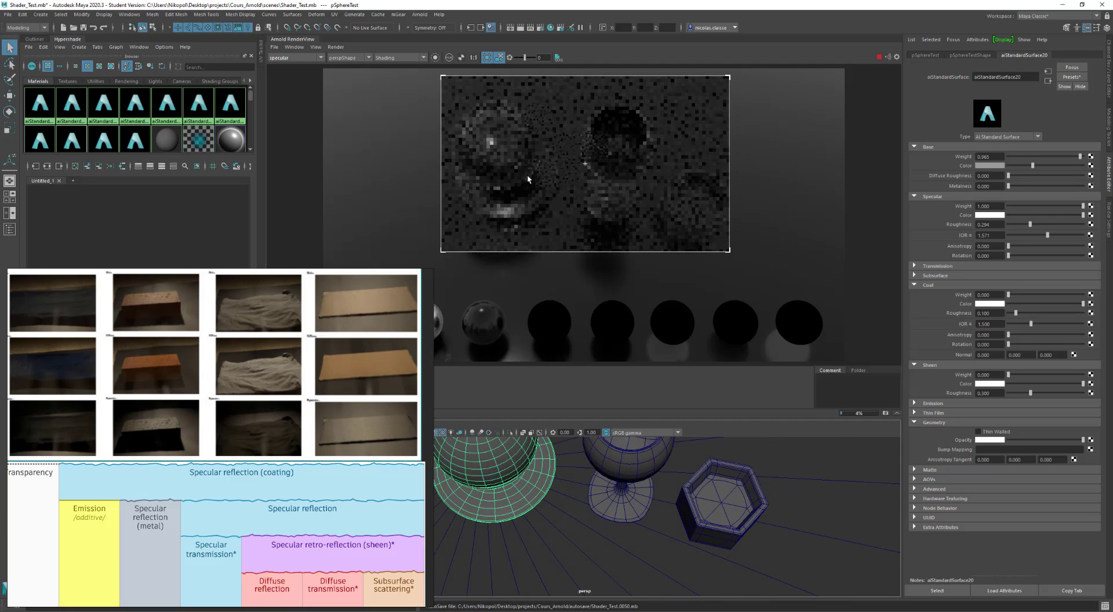
{"action": "left_click_drag", "start_coordinate": [527, 175], "coordinate": [523, 140], "text": "alt"}
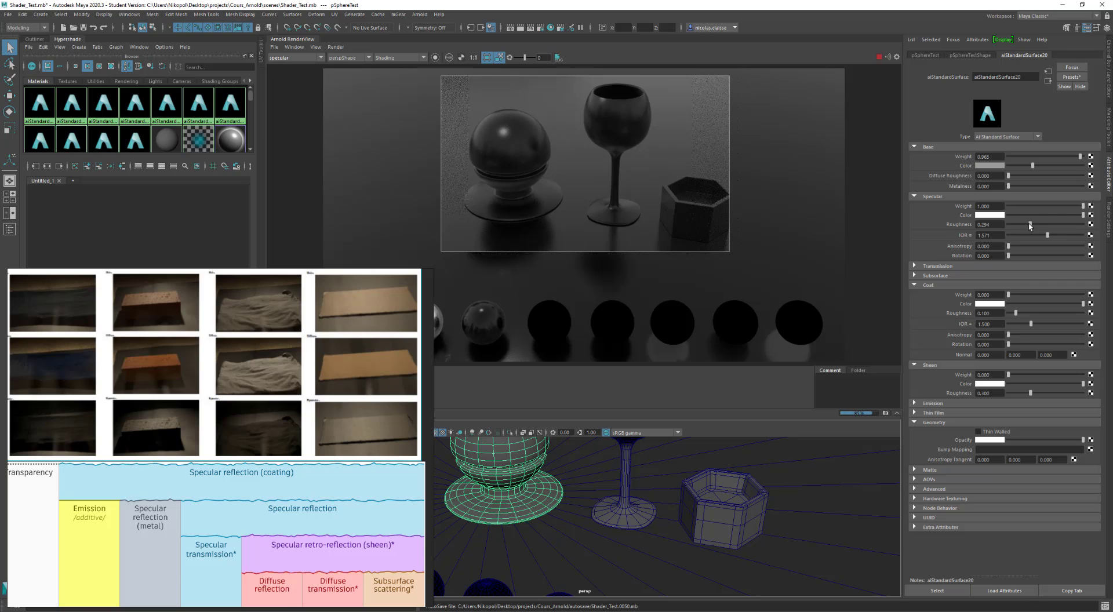
Try a range of specular roughness values on aiStandardSurface20, from 0 to about 0.9, including about 0.16 and 0.42.
{"action": "left_click_drag", "start_coordinate": [1030, 225], "coordinate": [1007, 225]}
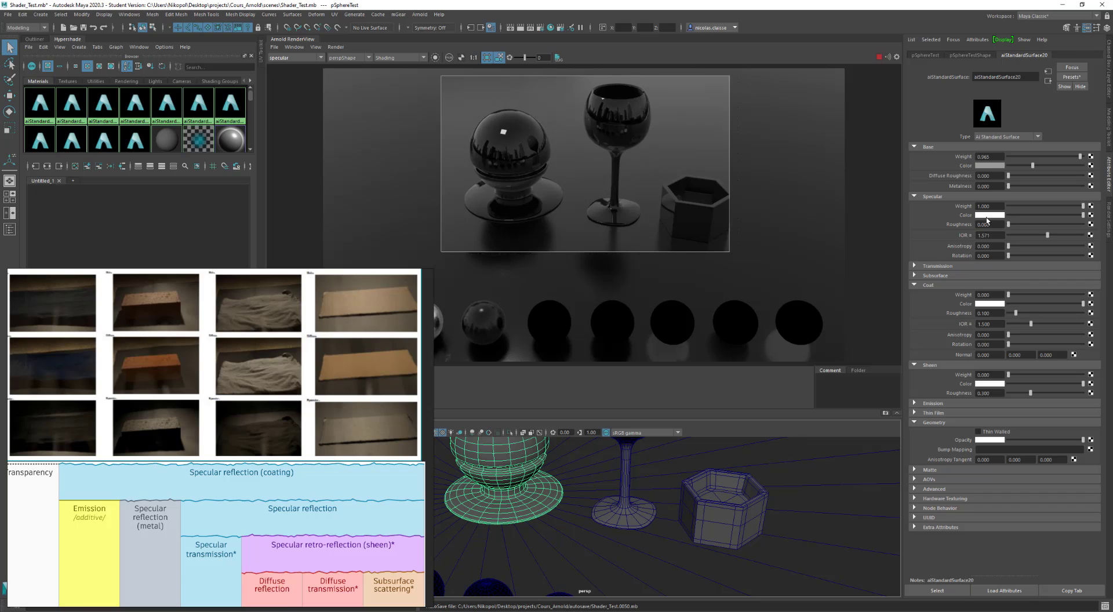
{"action": "left_click_drag", "start_coordinate": [1011, 228], "coordinate": [1074, 224]}
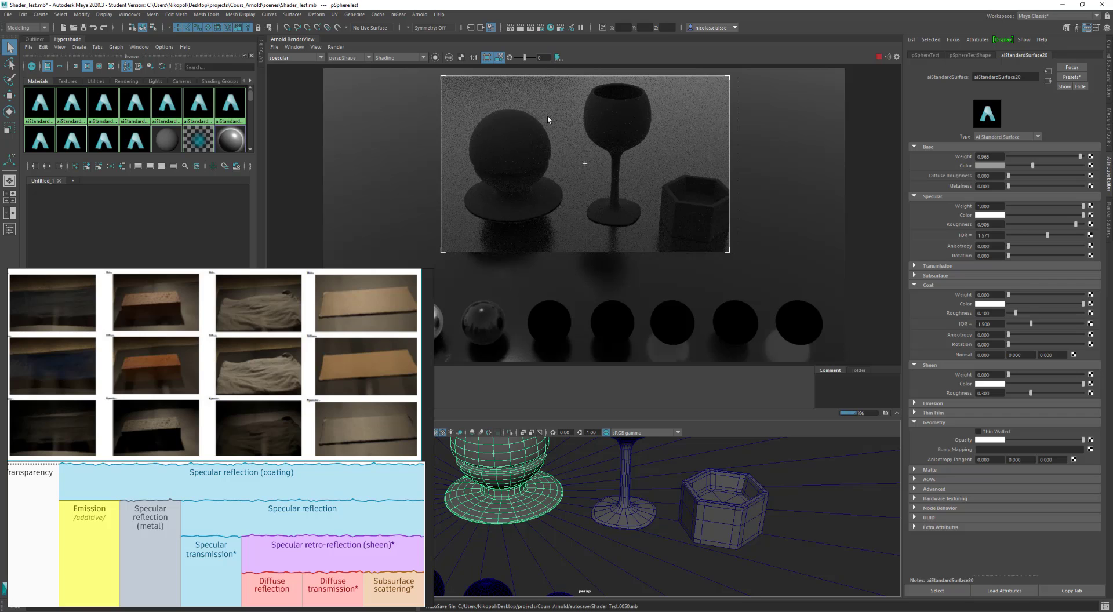
{"action": "left_click_drag", "start_coordinate": [1021, 226], "coordinate": [1007, 224]}
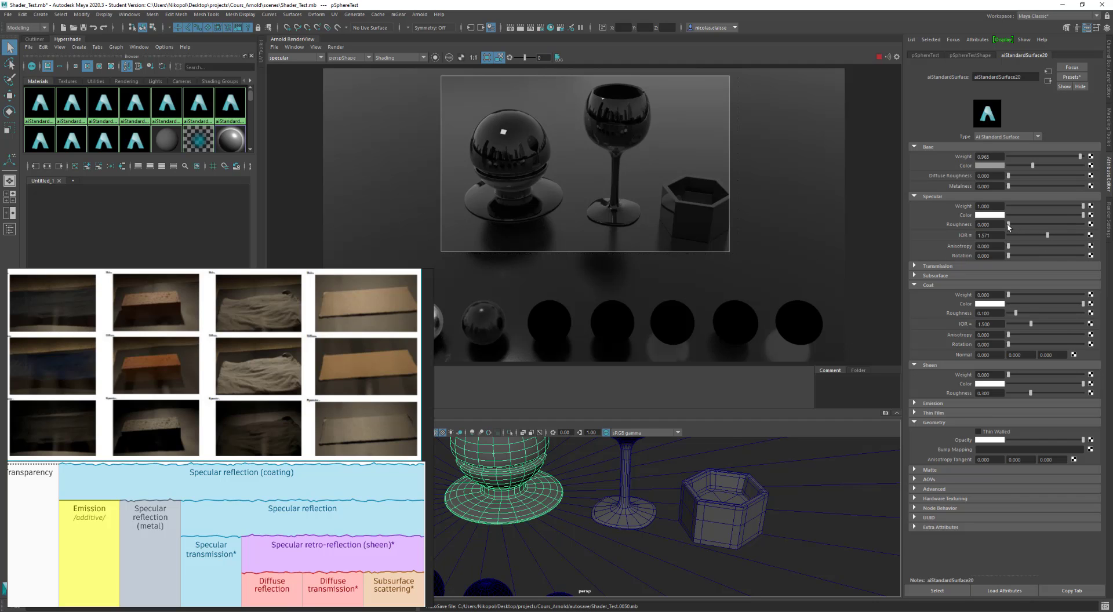
{"action": "left_click_drag", "start_coordinate": [1009, 226], "coordinate": [1020, 227]}
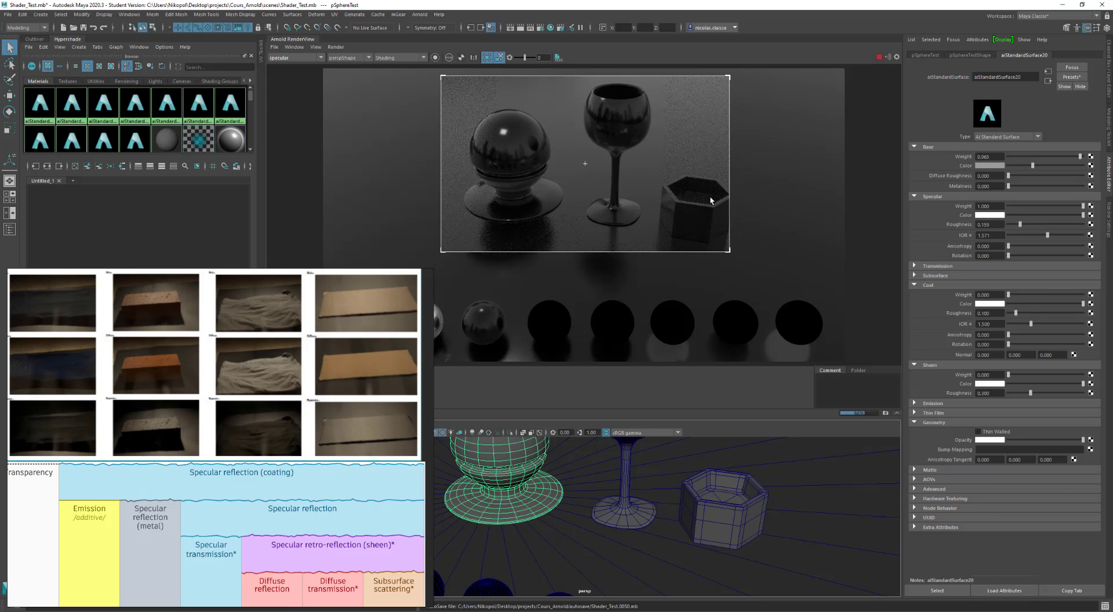
{"action": "left_click_drag", "start_coordinate": [1023, 223], "coordinate": [1039, 223]}
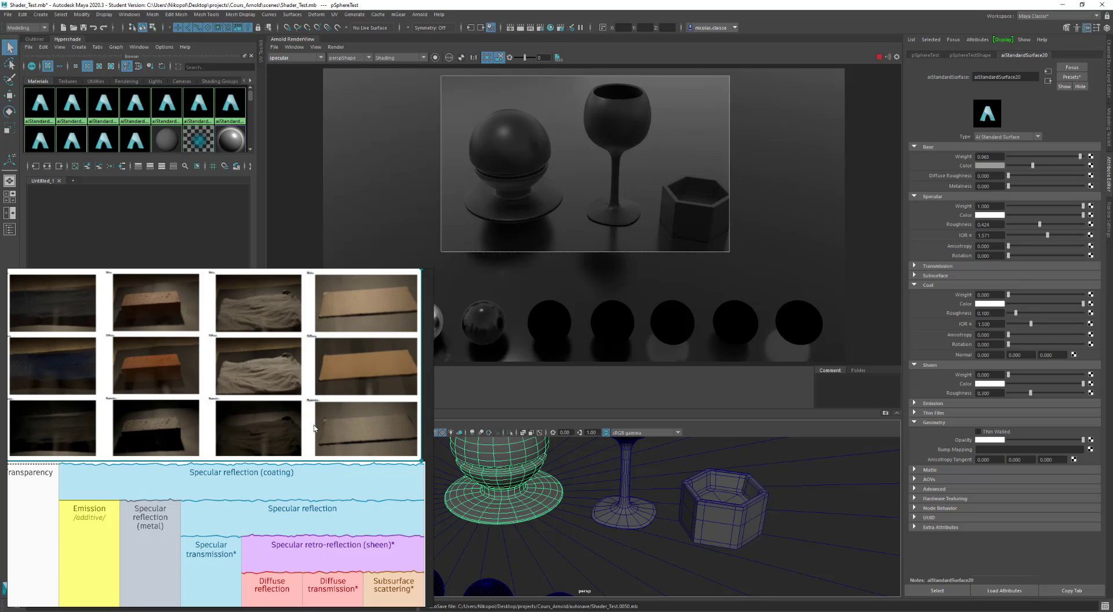
{"action": "left_click", "coordinate": [1069, 224]}
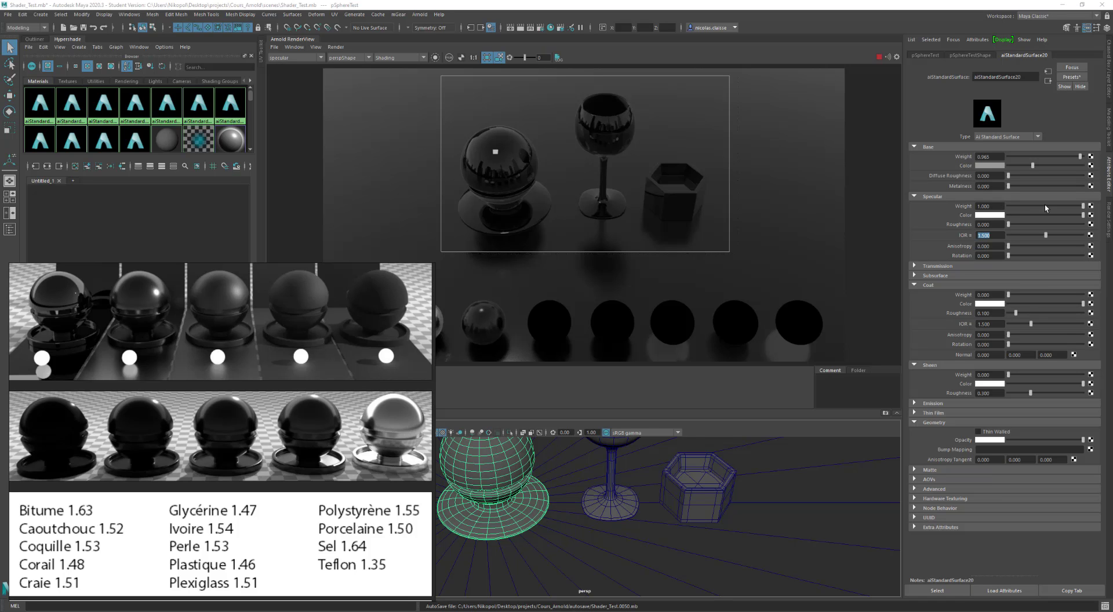
Try a lower specular weight on aiStandardSurface20 and restore it to 1.
{"action": "left_click_drag", "start_coordinate": [1083, 206], "coordinate": [1040, 205]}
{"action": "left_click_drag", "start_coordinate": [1020, 206], "coordinate": [1084, 216]}
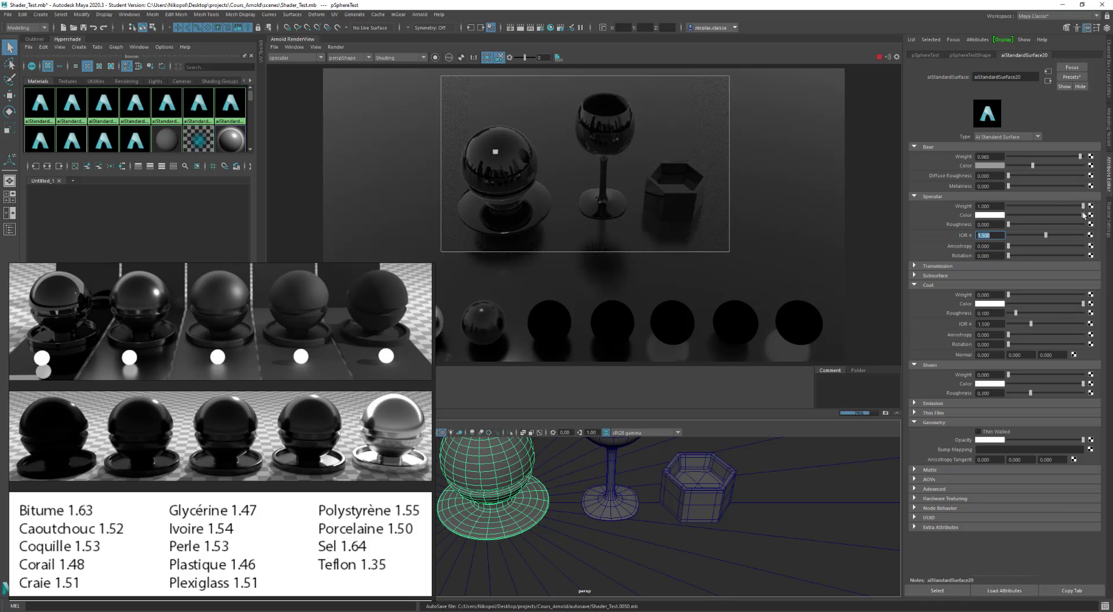
{"action": "mouse_move", "coordinate": [1083, 216]}
{"action": "left_mouse_down"}
{"action": "mouse_move", "coordinate": [1055, 212]}
{"action": "mouse_move", "coordinate": [1081, 208]}
{"action": "left_mouse_up"}
Set the specular IOR to 1 and raise it gradually through about 1.09 and 1.34 to 1.5.
{"action": "type", "text": "1"}
{"action": "key", "text": "Return"}
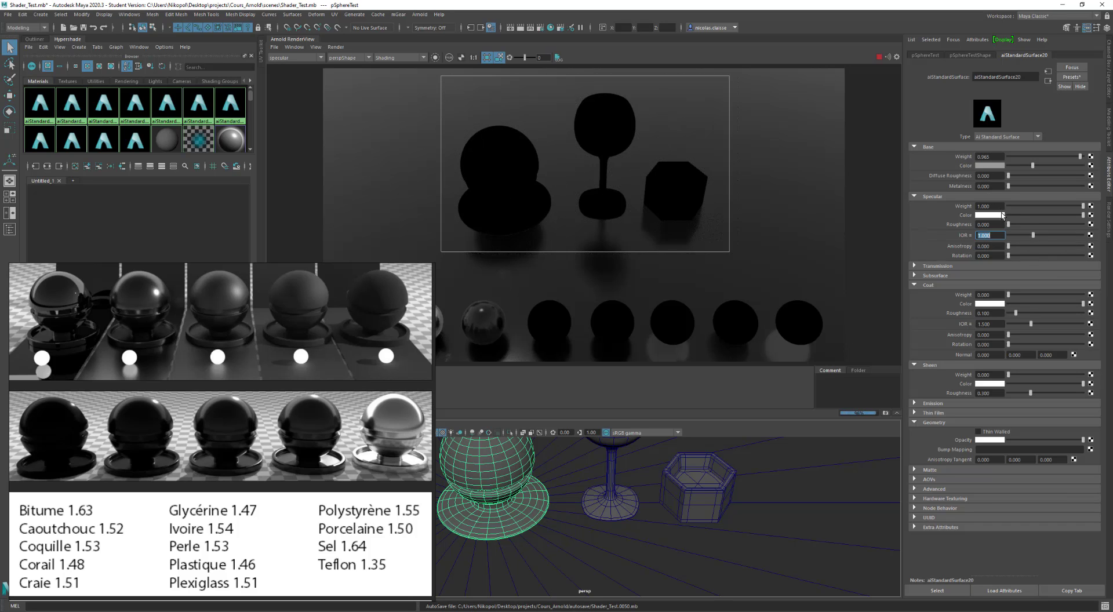
{"action": "left_click_drag", "start_coordinate": [1034, 237], "coordinate": [1036, 237]}
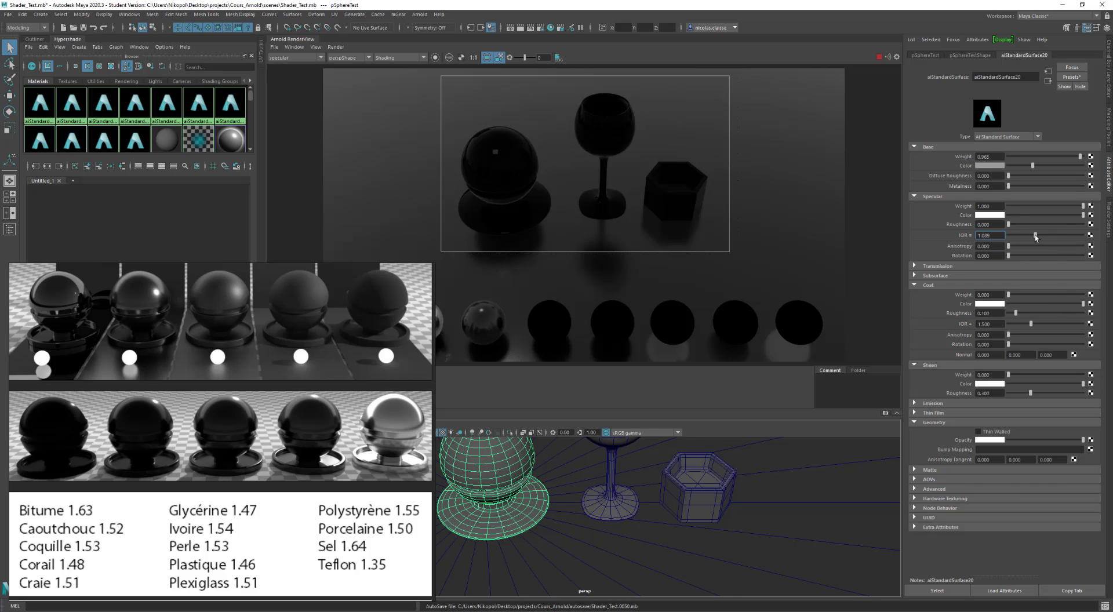
{"action": "left_click_drag", "start_coordinate": [1035, 235], "coordinate": [1042, 237]}
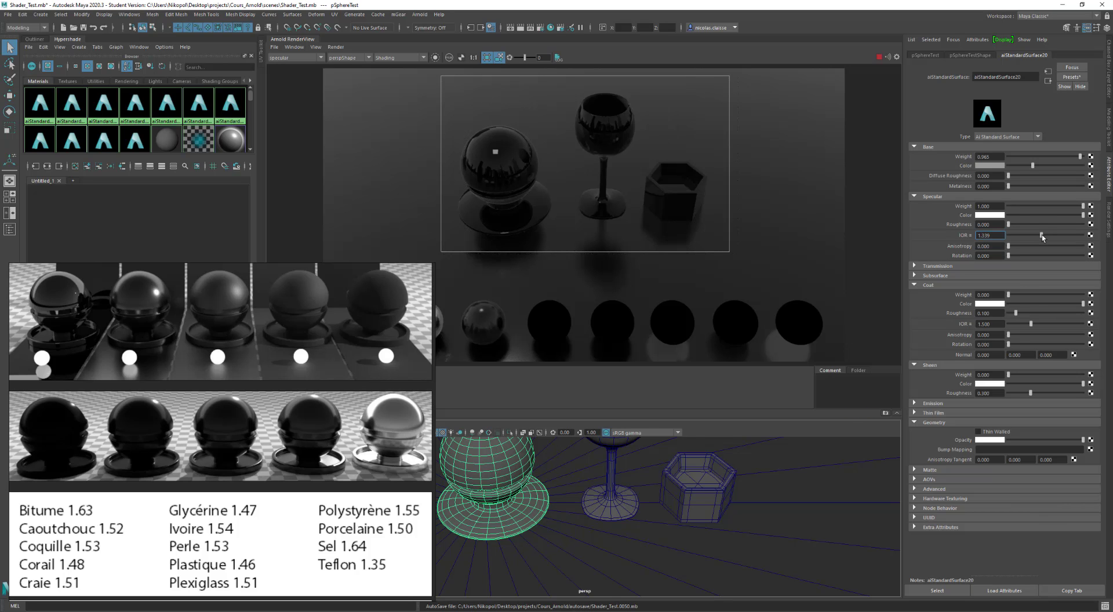
{"action": "left_click_drag", "start_coordinate": [1042, 236], "coordinate": [1046, 237]}
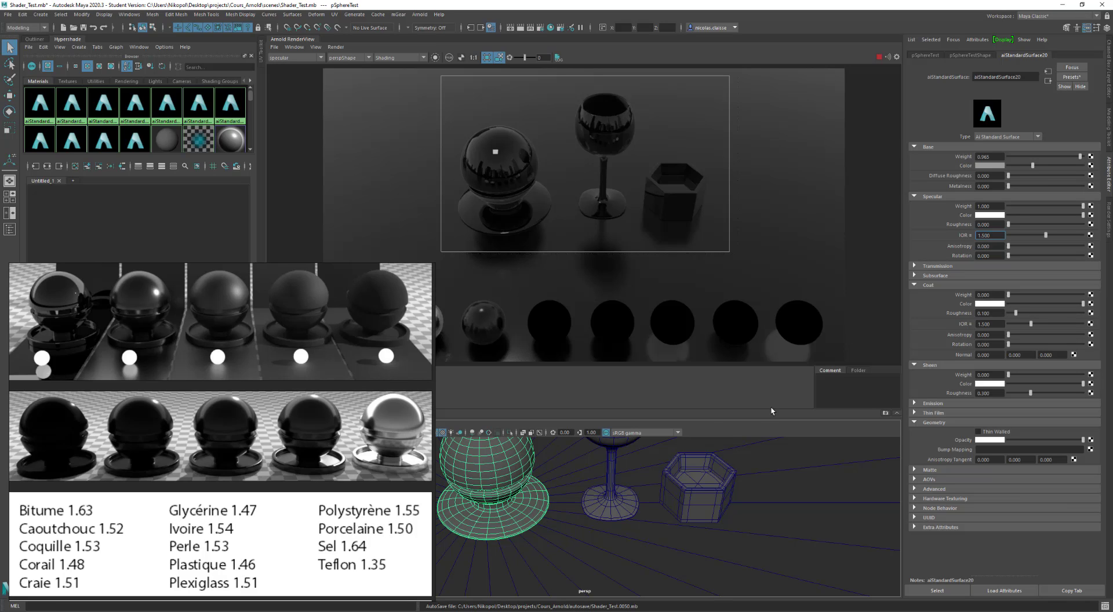
Try specular IOR values of 3 and 20 on the material and return the IOR to 1.5.
{"action": "left_click_drag", "start_coordinate": [996, 234], "coordinate": [976, 234]}
{"action": "left_click_drag", "start_coordinate": [1047, 234], "coordinate": [1082, 232]}
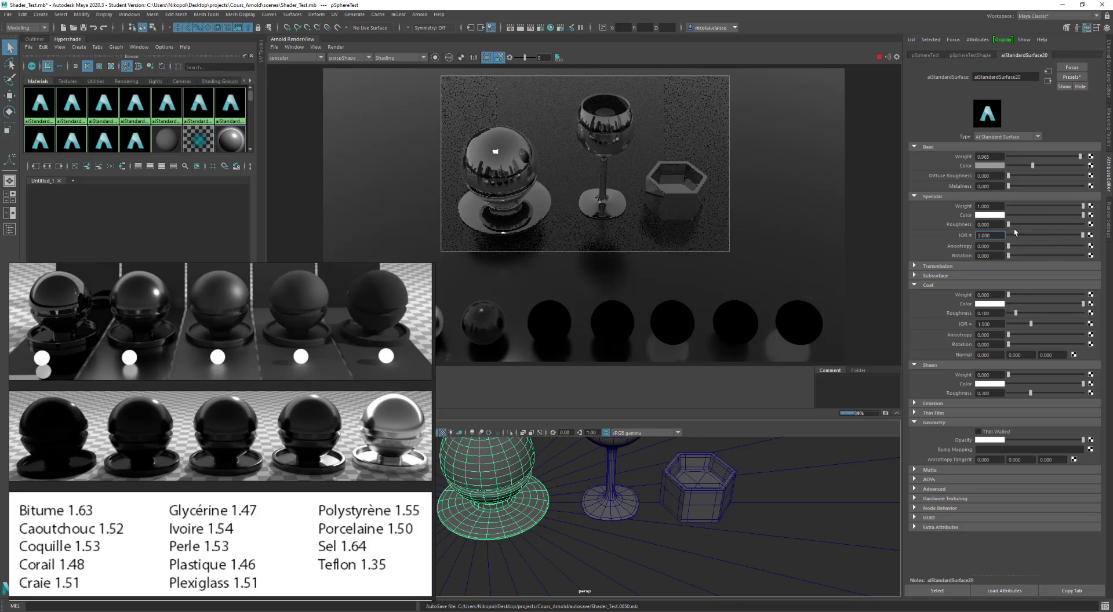
{"action": "left_click_drag", "start_coordinate": [1000, 234], "coordinate": [948, 231]}
{"action": "type", "text": "20"}
{"action": "key", "text": "Return"}
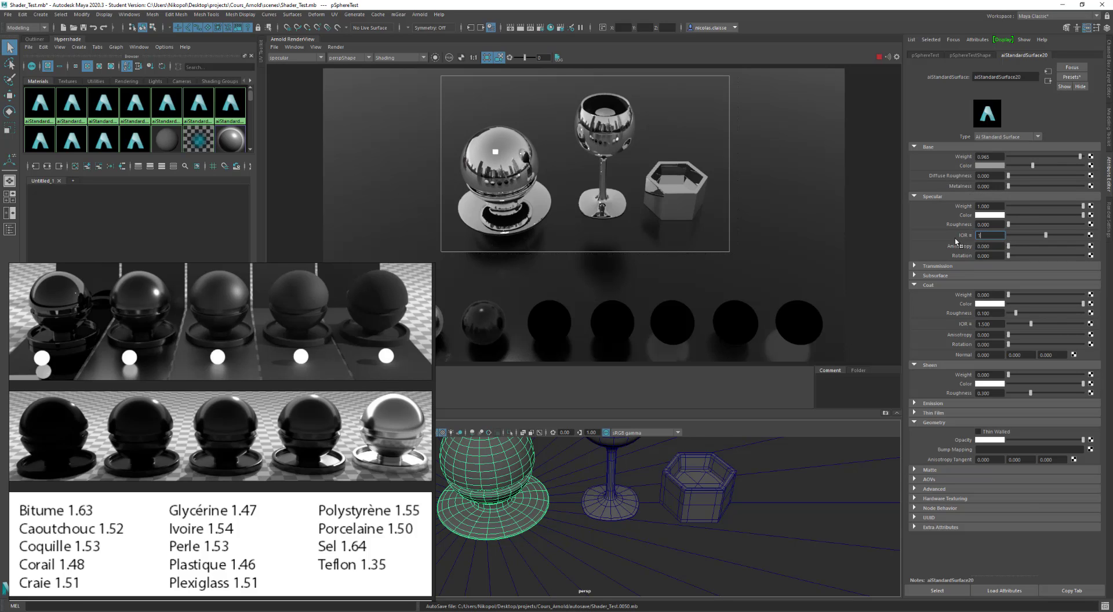
{"action": "key", "text": "Return"}
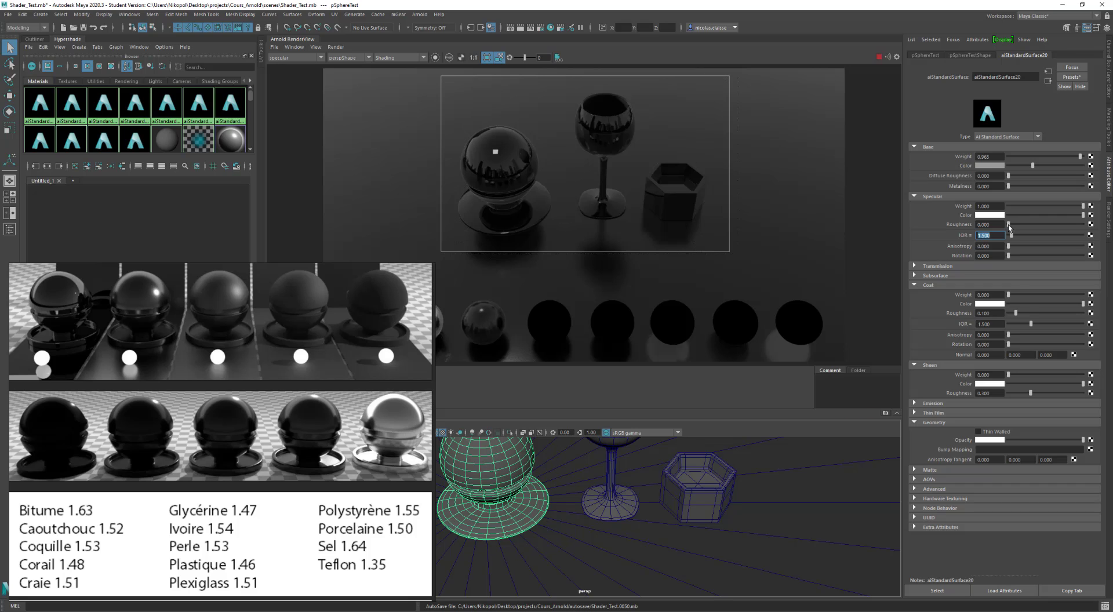
Raise the specular roughness to about 0.55 and compare it with the teapot and sphere roughness examples on the reference board.
{"action": "left_click_drag", "start_coordinate": [1009, 226], "coordinate": [1045, 226]}
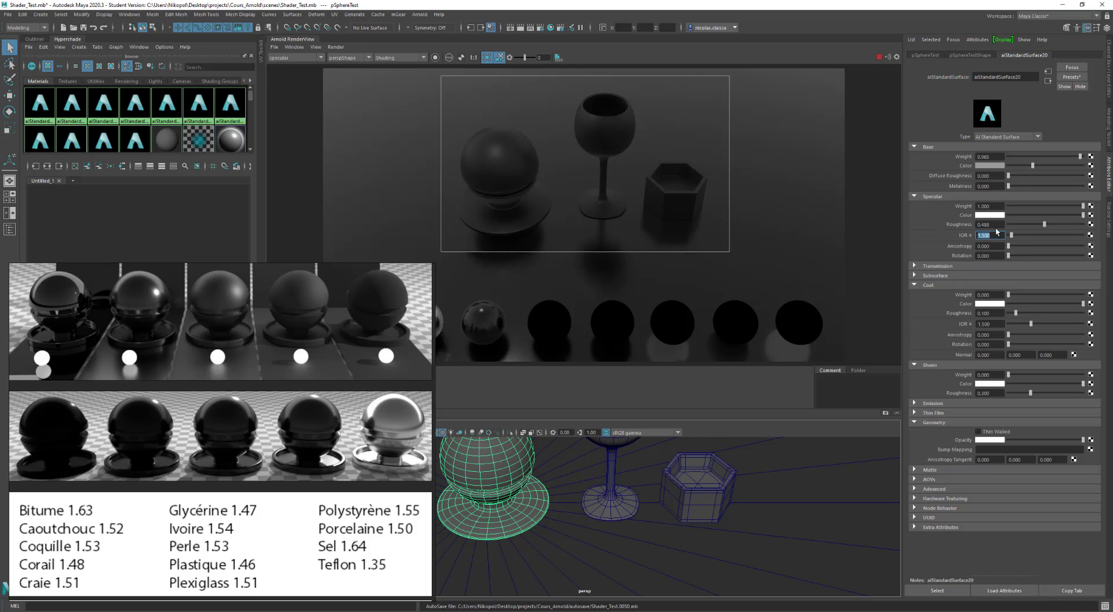
{"action": "mouse_move", "coordinate": [1044, 225]}
{"action": "left_mouse_down"}
{"action": "mouse_move", "coordinate": [1025, 226]}
{"action": "mouse_move", "coordinate": [1048, 225]}
{"action": "left_mouse_up"}
{"action": "middle_click_drag", "start_coordinate": [278, 377], "coordinate": [278, 192]}
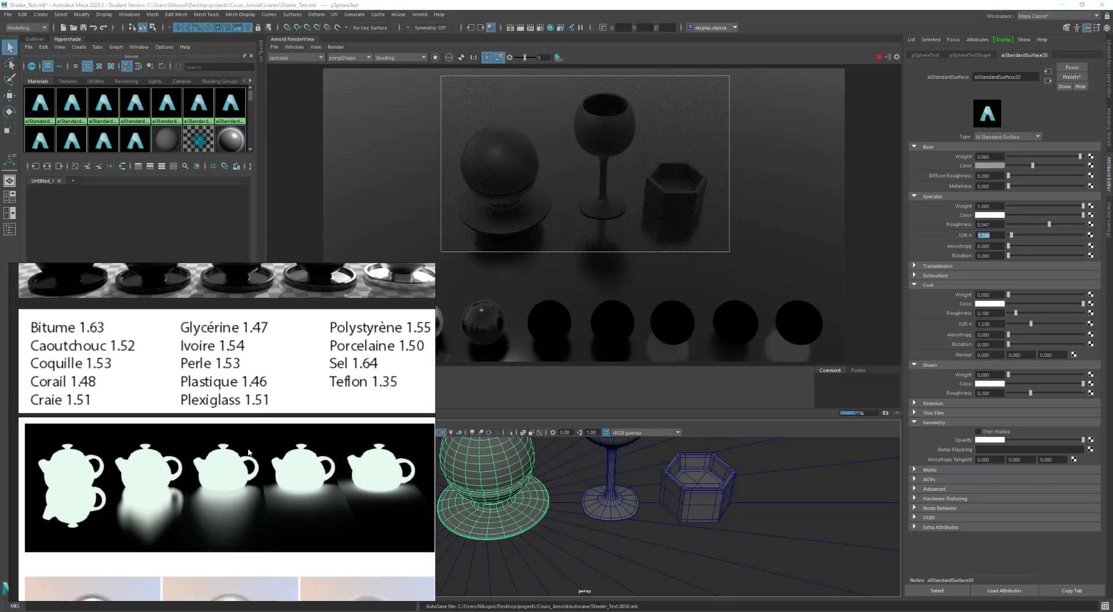
{"action": "middle_click_drag", "start_coordinate": [250, 452], "coordinate": [243, 341]}
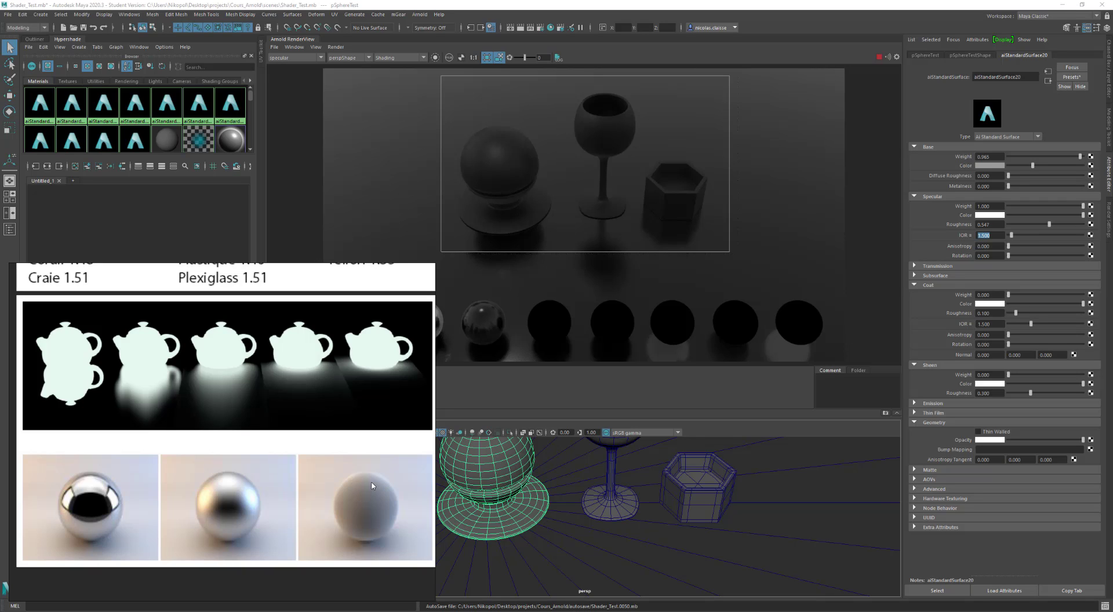
{"action": "scroll", "coordinate": [299, 365], "scroll_direction": "up", "scroll_amount": 2}
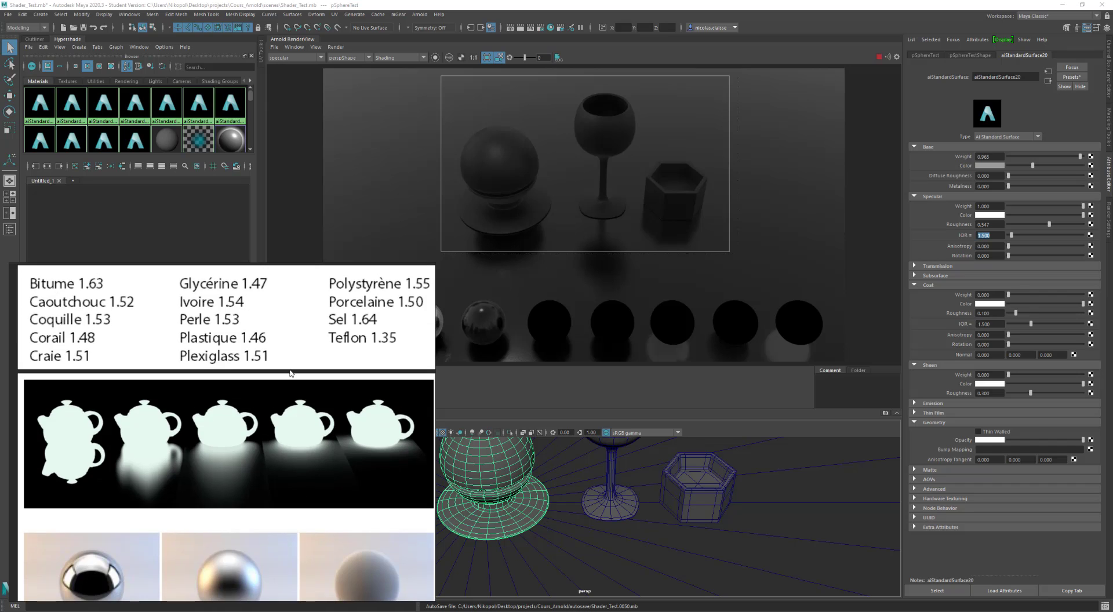
{"action": "scroll", "coordinate": [290, 331], "scroll_direction": "up", "scroll_amount": 4}
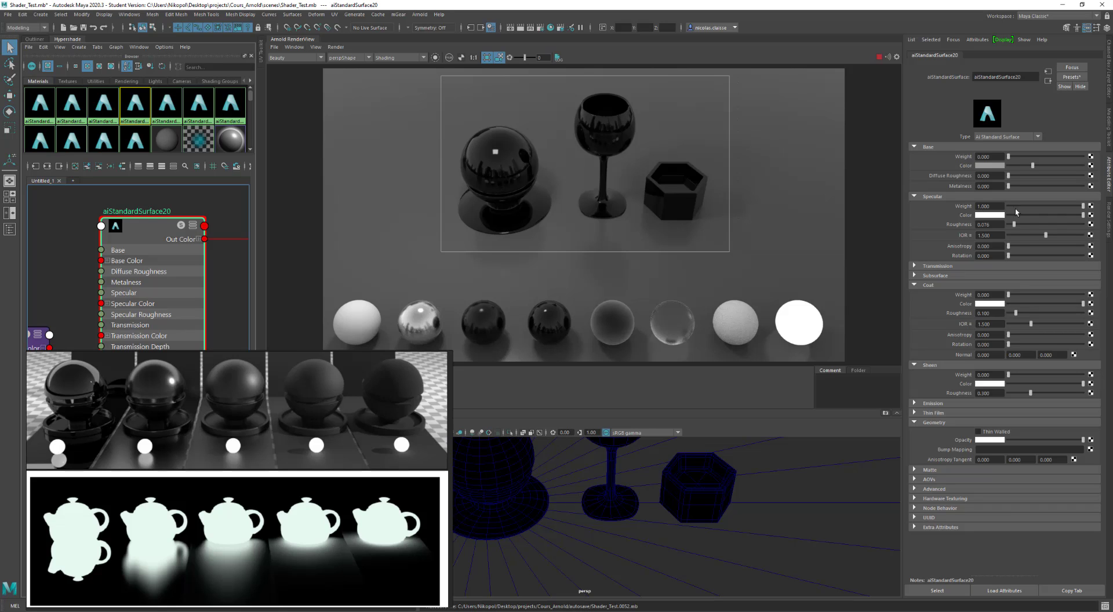
Step the specular roughness up through 0.5, about 0.75 and about 0.82 in the beauty render, and lower it close to zero.
{"action": "left_click", "coordinate": [1025, 226]}
{"action": "left_click", "coordinate": [1036, 224]}
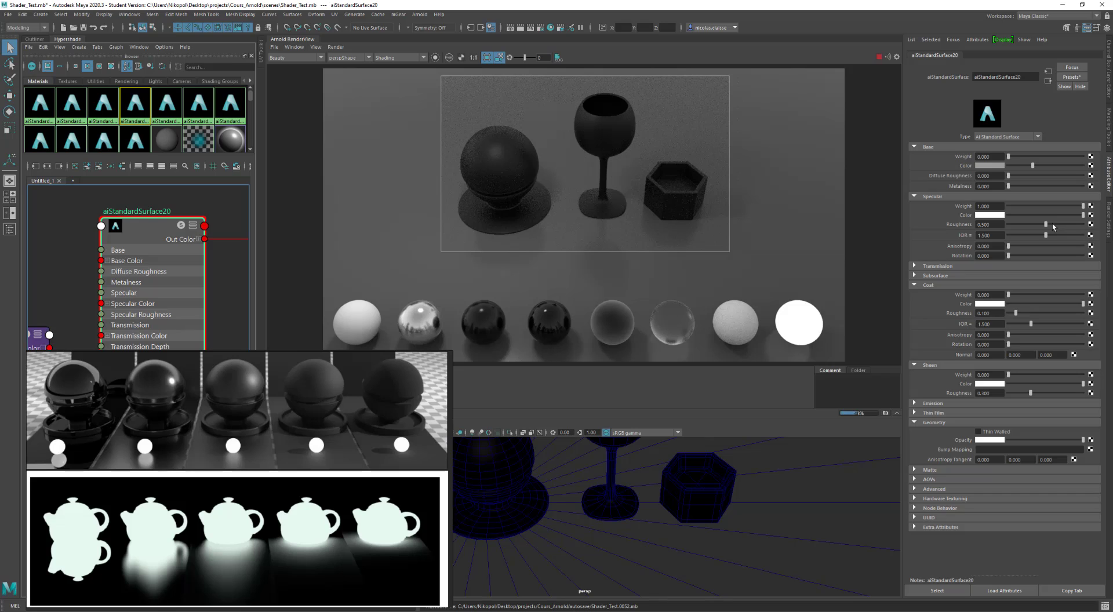
{"action": "left_click", "coordinate": [1054, 224]}
{"action": "left_click", "coordinate": [1063, 224]}
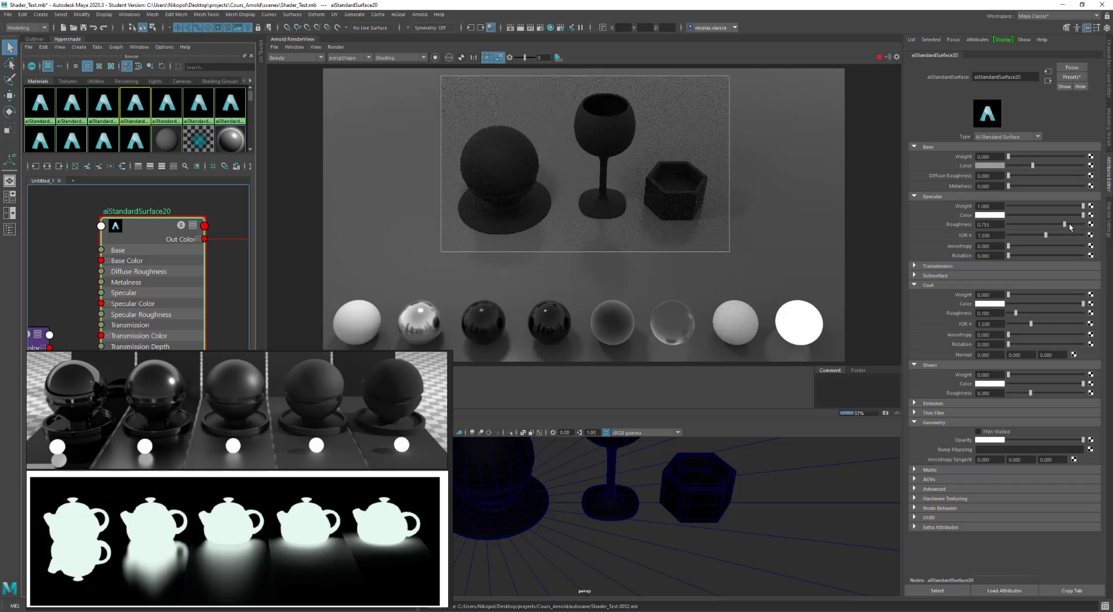
{"action": "left_click", "coordinate": [1068, 224]}
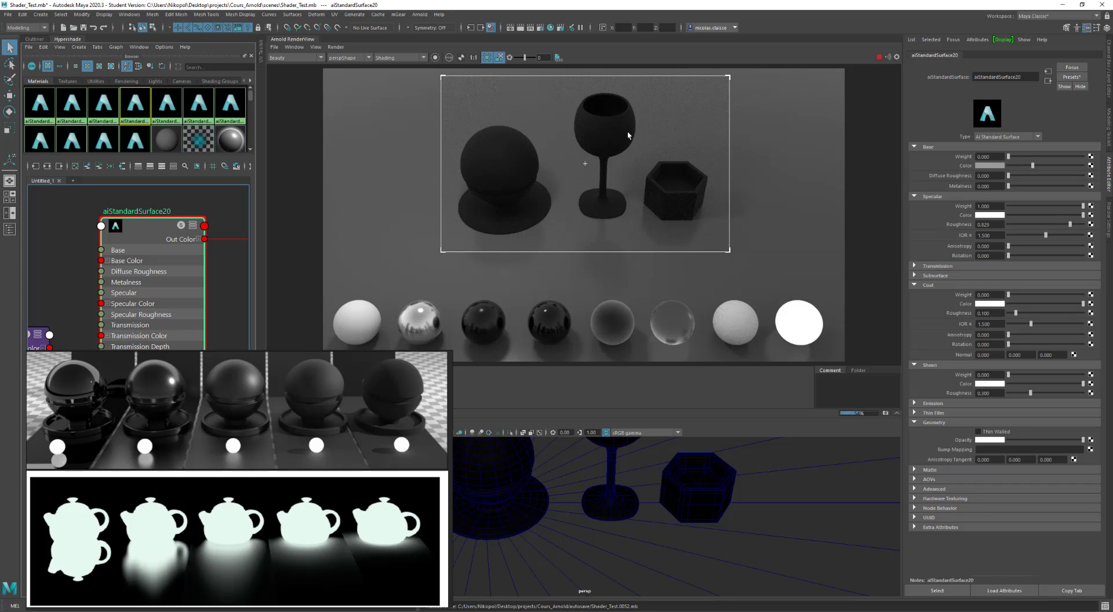
{"action": "left_click", "coordinate": [1014, 224]}
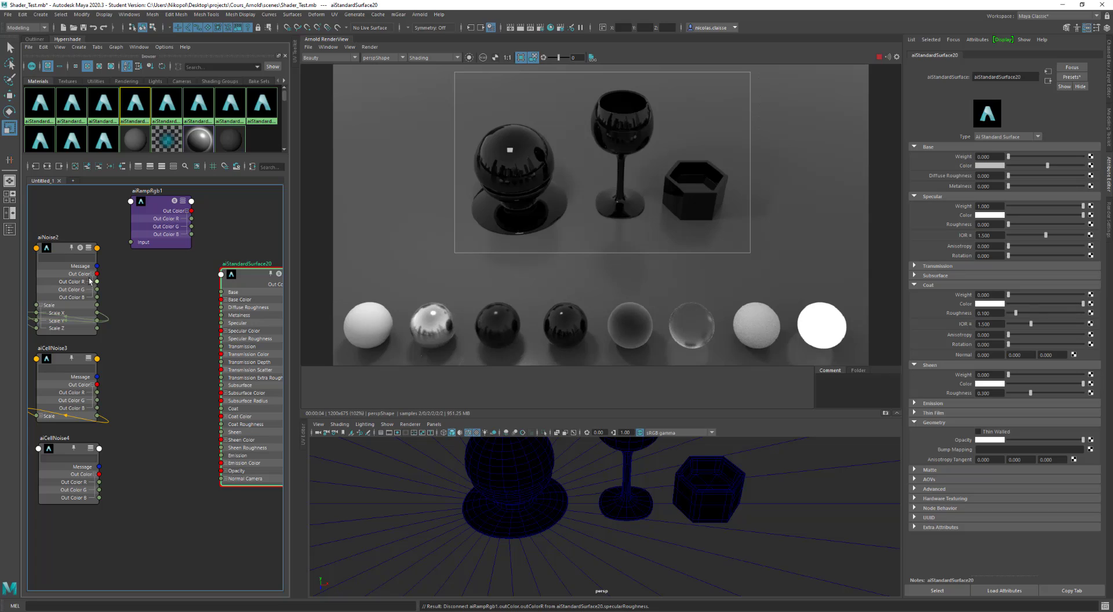
Connect aiNoise2's Out Color R to aiStandardSurface20's Specular Roughness and preview the noise and the shader with Isolate Selected.
{"action": "left_click_drag", "start_coordinate": [97, 282], "coordinate": [224, 341]}
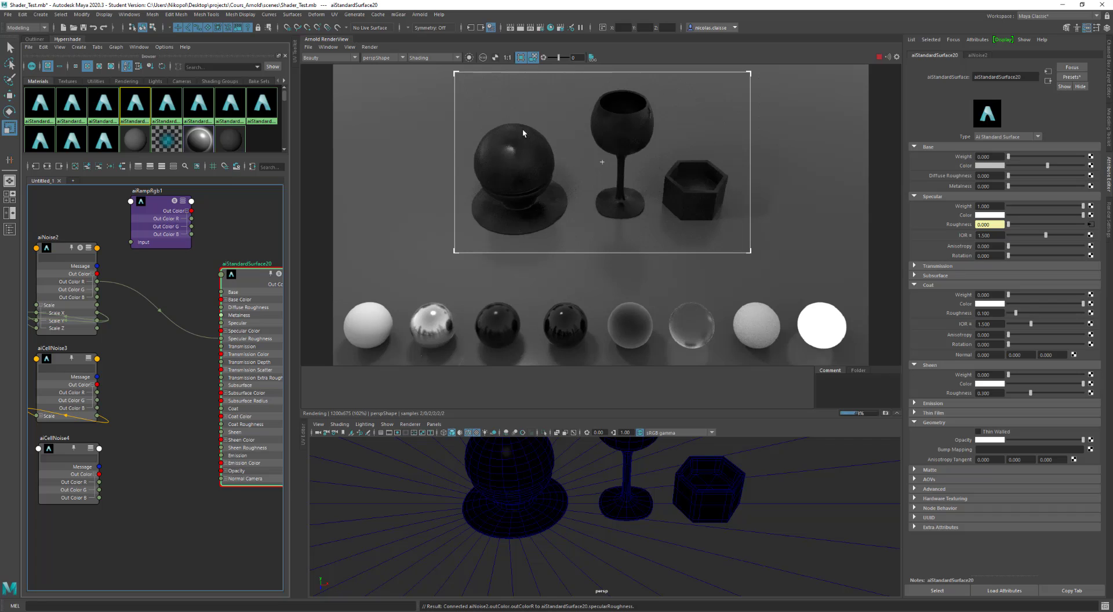
{"action": "left_click", "coordinate": [482, 57]}
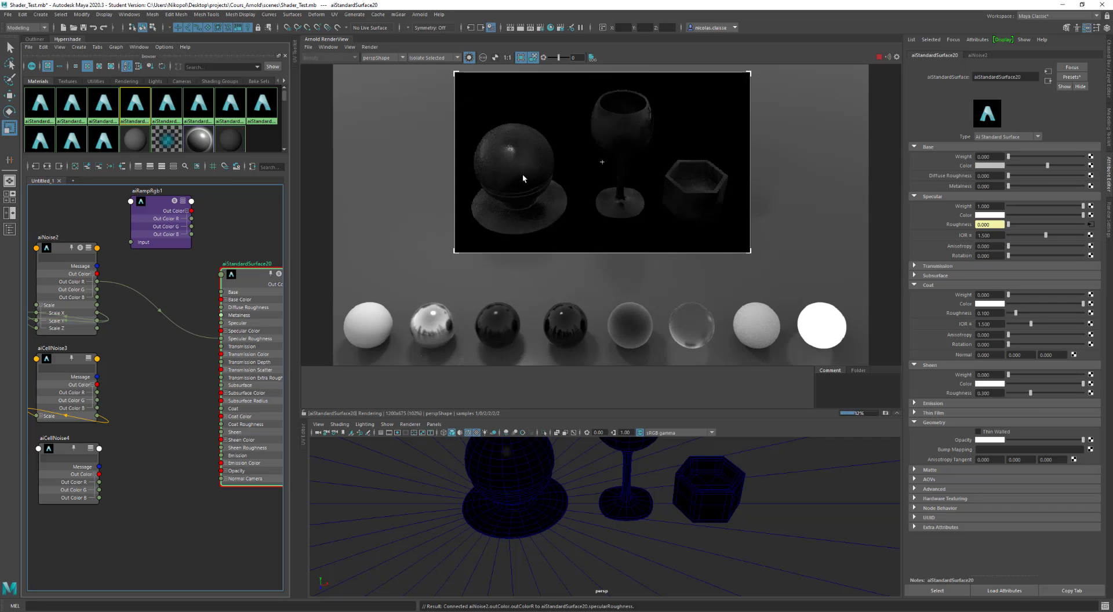
{"action": "left_click", "coordinate": [67, 254]}
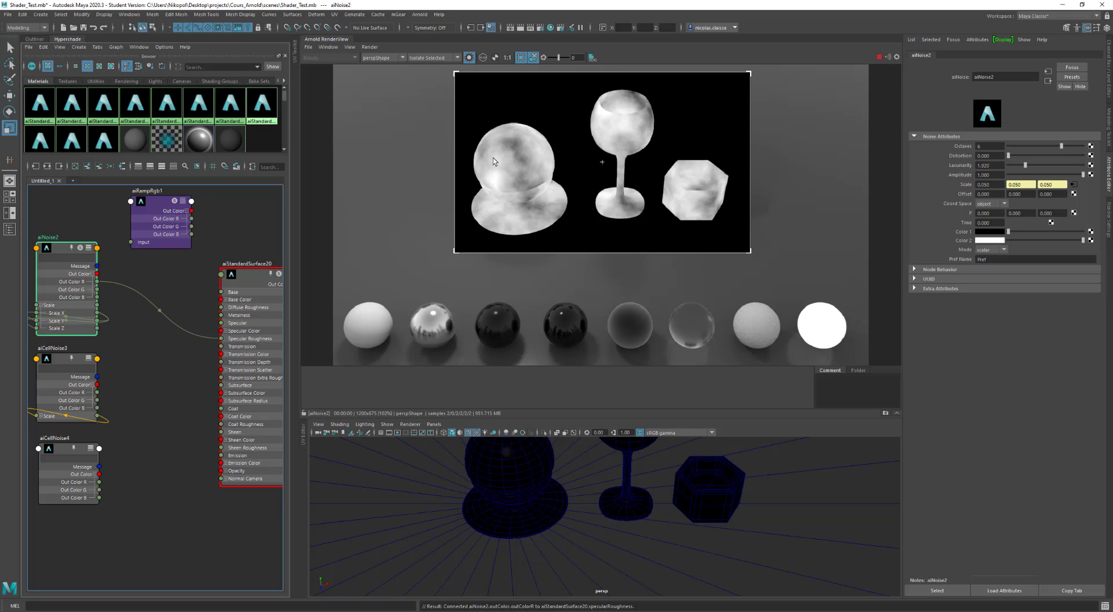
{"action": "left_click", "coordinate": [251, 273]}
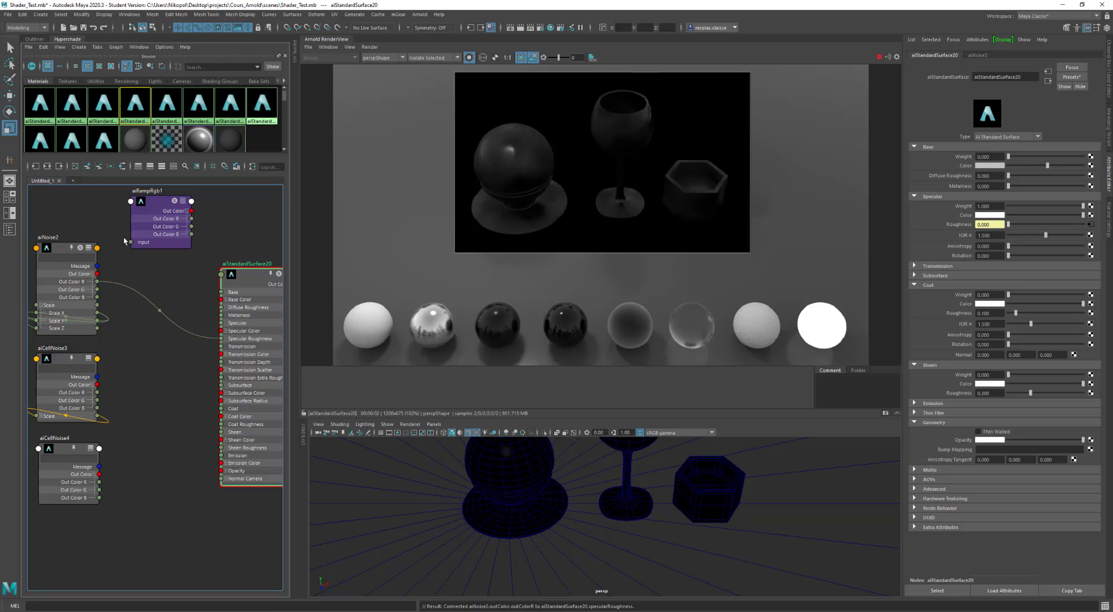
Route aiNoise2's Out Color R through aiRampRgb1's input and connect the ramp's Out Color R to aiStandardSurface20's Specular Roughness.
{"action": "left_click_drag", "start_coordinate": [158, 209], "coordinate": [156, 231]}
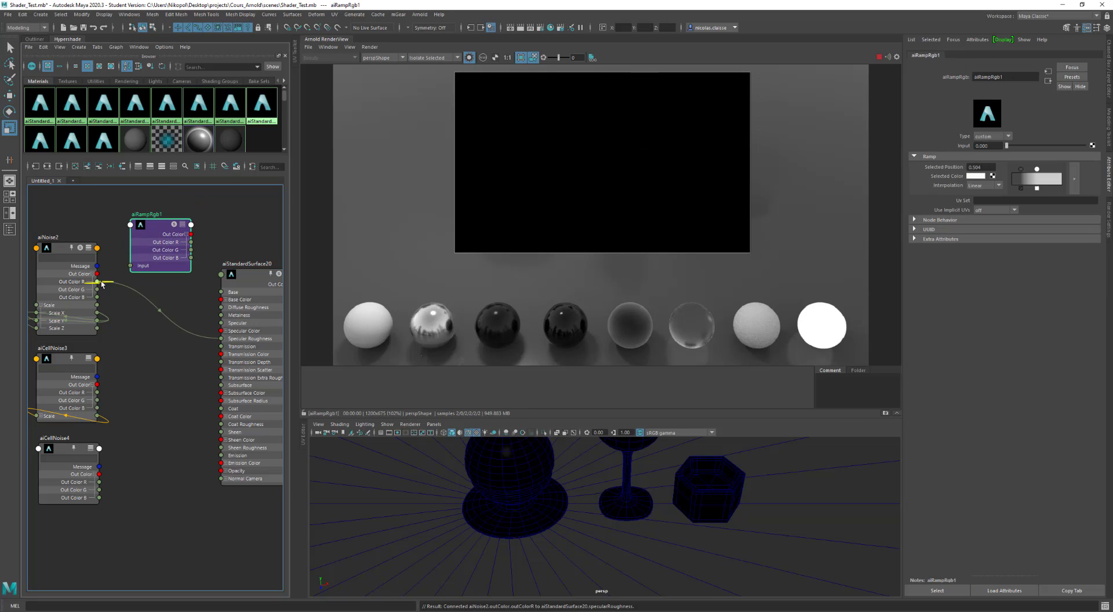
{"action": "left_click_drag", "start_coordinate": [97, 282], "coordinate": [130, 266]}
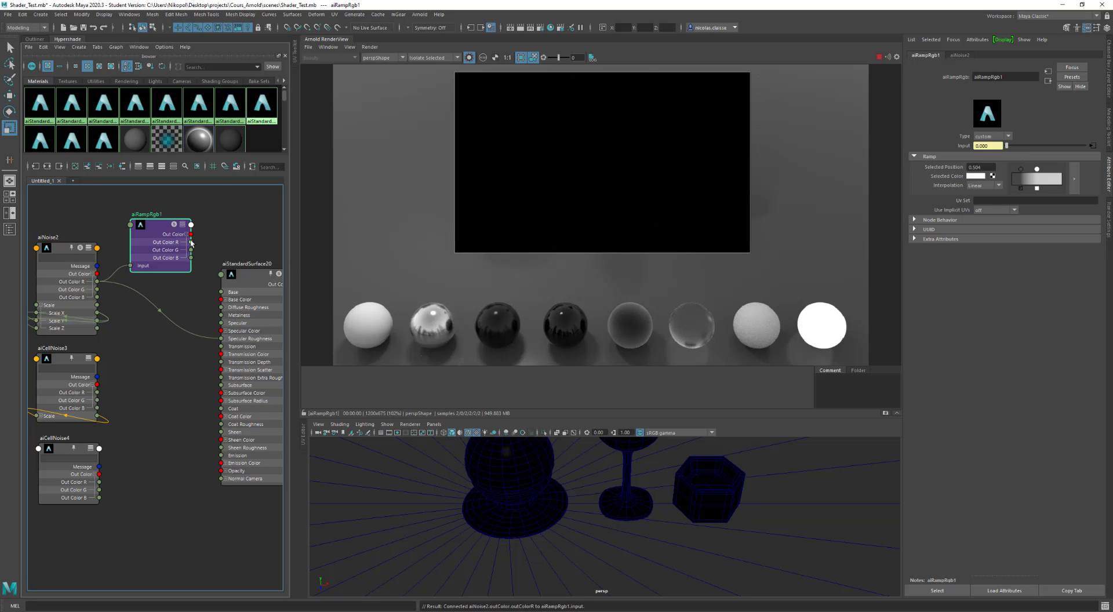
{"action": "left_click_drag", "start_coordinate": [191, 242], "coordinate": [221, 339]}
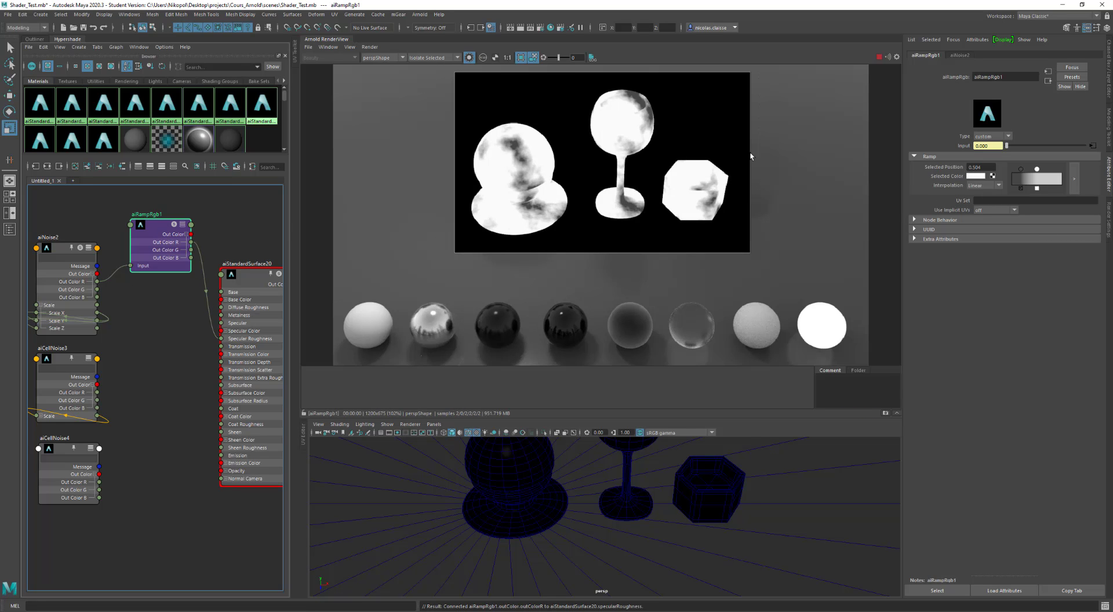
Move the dark stop of aiRampRgb1 to about 0.74 and set its colour value to 0.1.
{"action": "left_click", "coordinate": [1017, 169]}
{"action": "left_click_drag", "start_coordinate": [1018, 170], "coordinate": [1048, 170]}
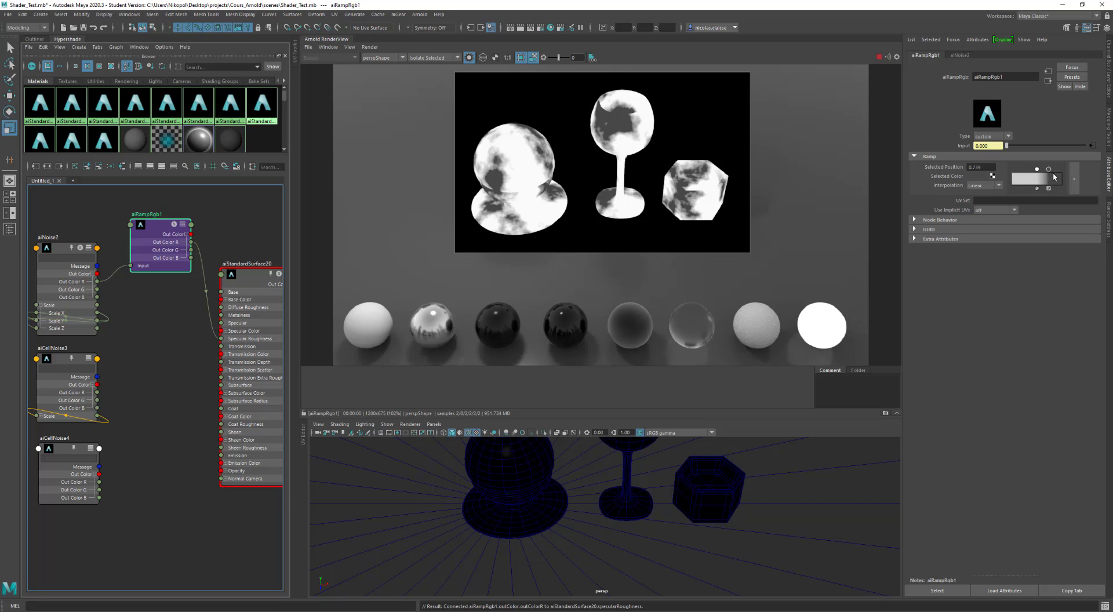
{"action": "left_click", "coordinate": [973, 178]}
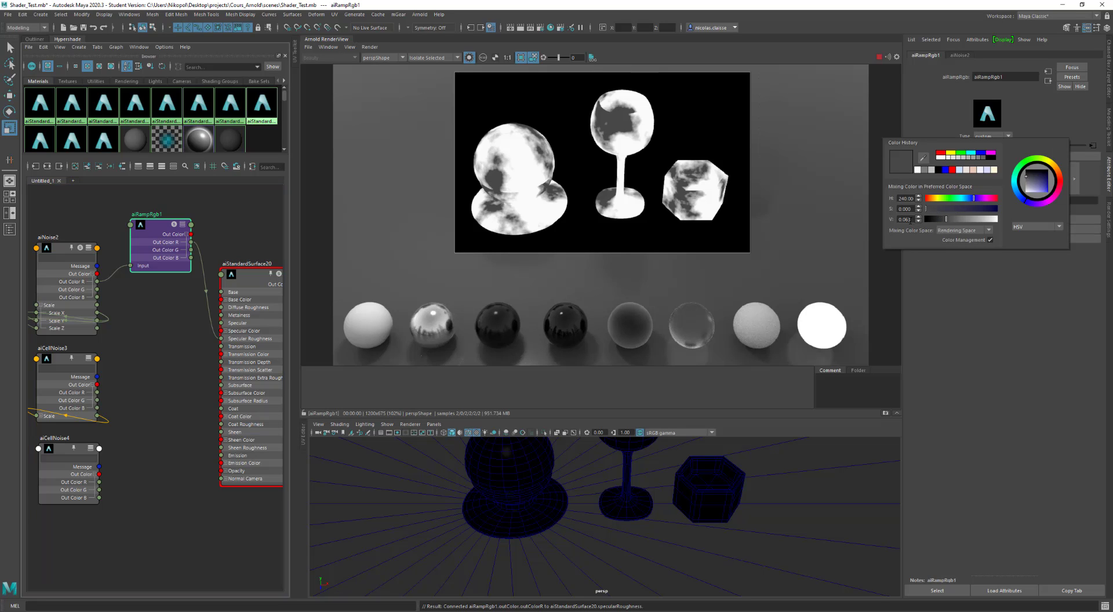
{"action": "left_click", "coordinate": [907, 219]}
{"action": "left_click_drag", "start_coordinate": [904, 219], "coordinate": [910, 219]}
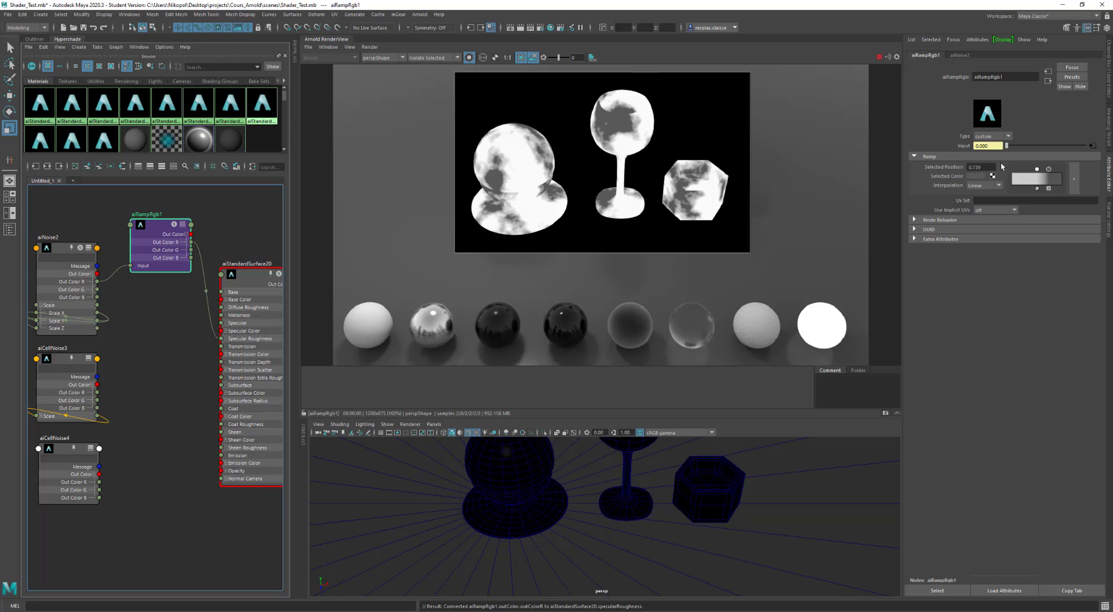
Try a colour value of 0.3 on the ramp's light stop.
{"action": "left_click", "coordinate": [1037, 188]}
{"action": "left_click", "coordinate": [973, 177]}
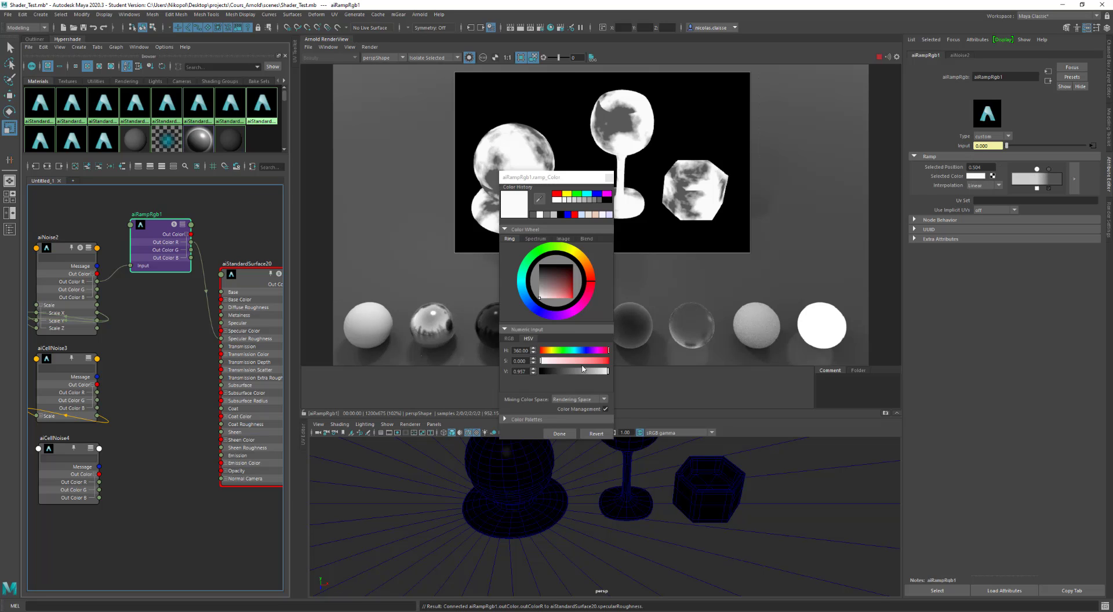
{"action": "left_click", "coordinate": [520, 372]}
{"action": "type", "text": "0.3"}
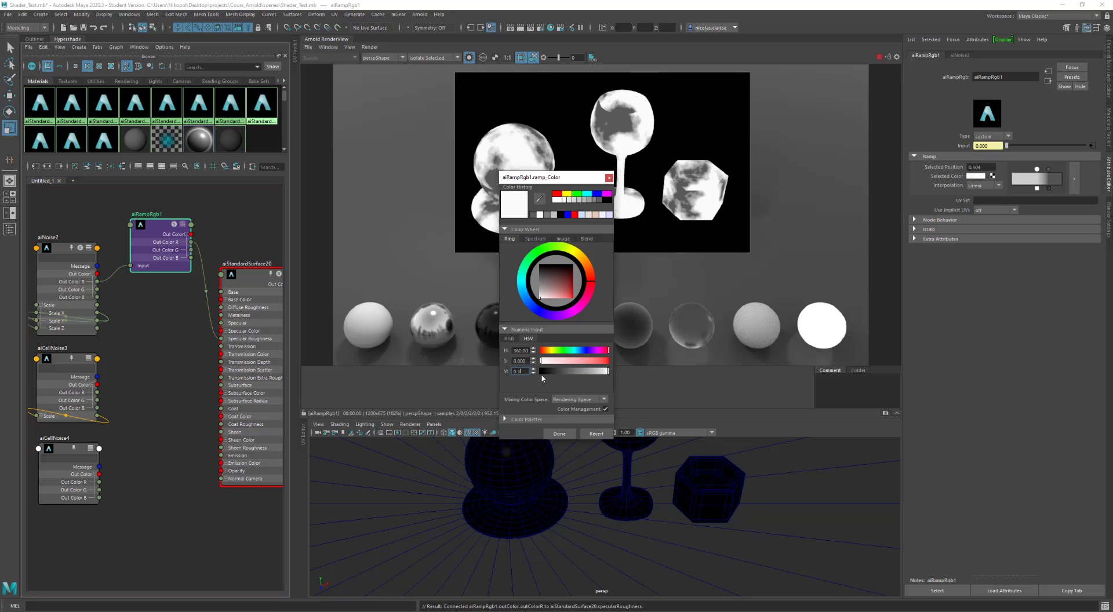
{"action": "key", "text": "Return"}
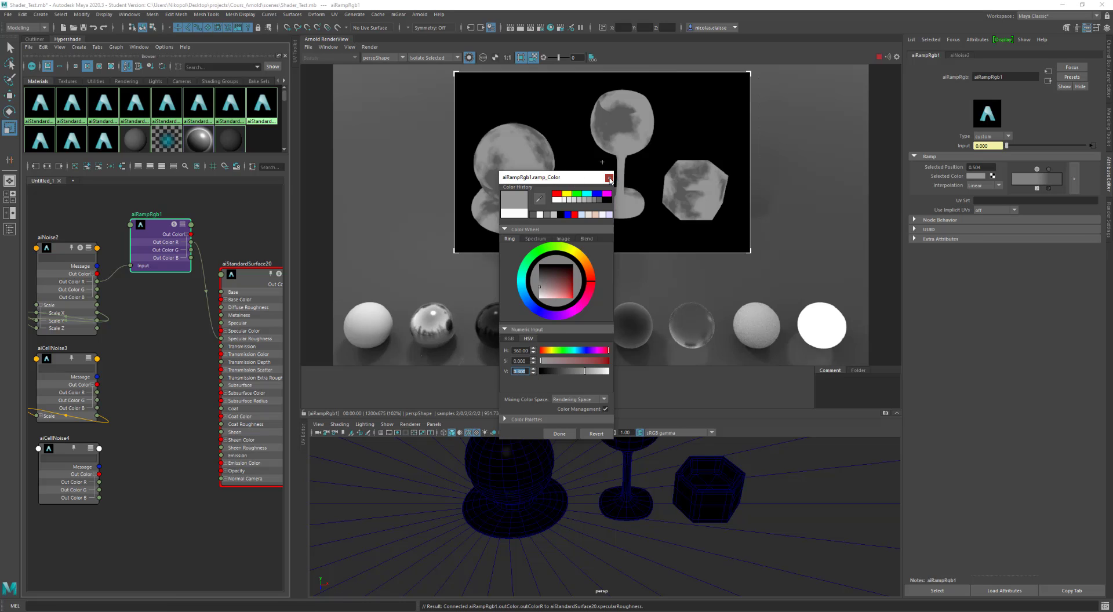
{"action": "left_click", "coordinate": [609, 178]}
Shift the ramp's dark stop to about 0.287 and compare aiNoise2 with aiRampRgb1 in the isolated preview.
{"action": "left_click", "coordinate": [64, 254]}
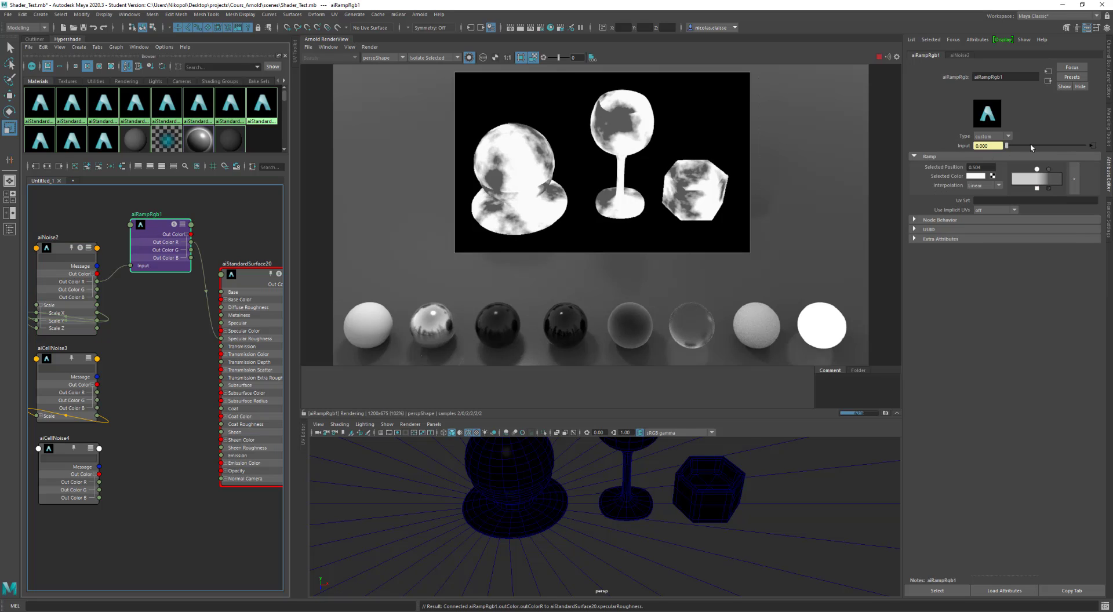
{"action": "mouse_move", "coordinate": [1048, 170]}
{"action": "left_mouse_down"}
{"action": "mouse_move", "coordinate": [1018, 171]}
{"action": "mouse_move", "coordinate": [1027, 172]}
{"action": "left_mouse_up"}
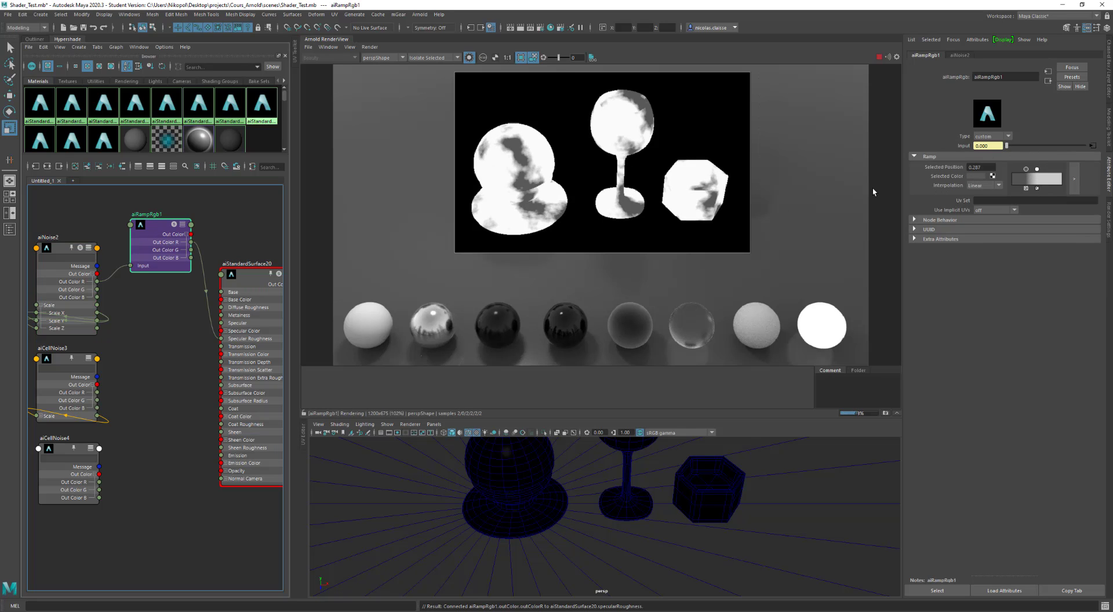
{"action": "left_click", "coordinate": [67, 254]}
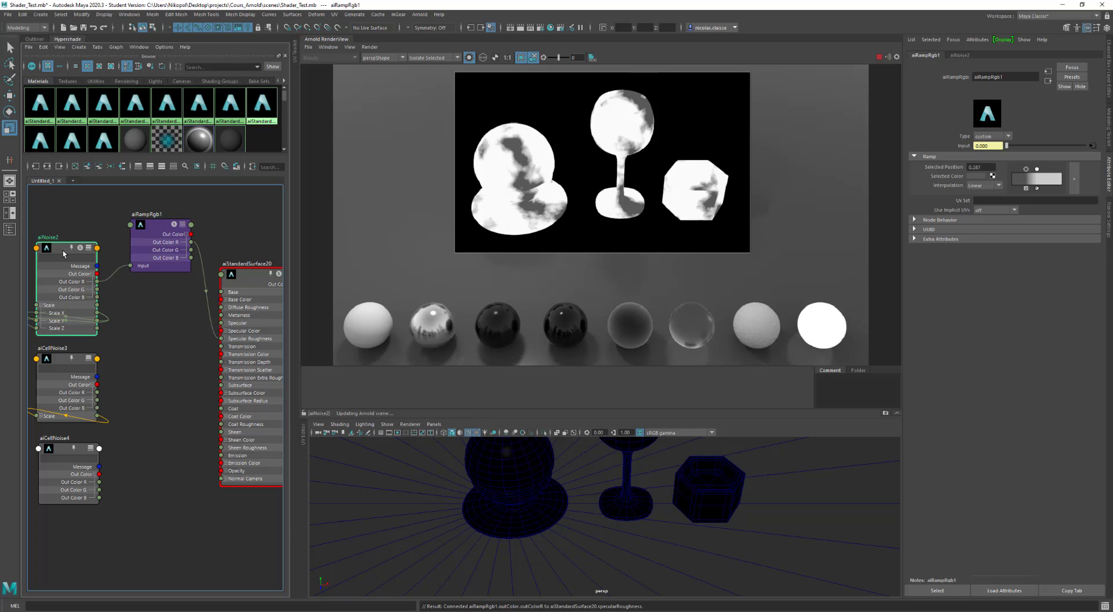
{"action": "left_click", "coordinate": [155, 231]}
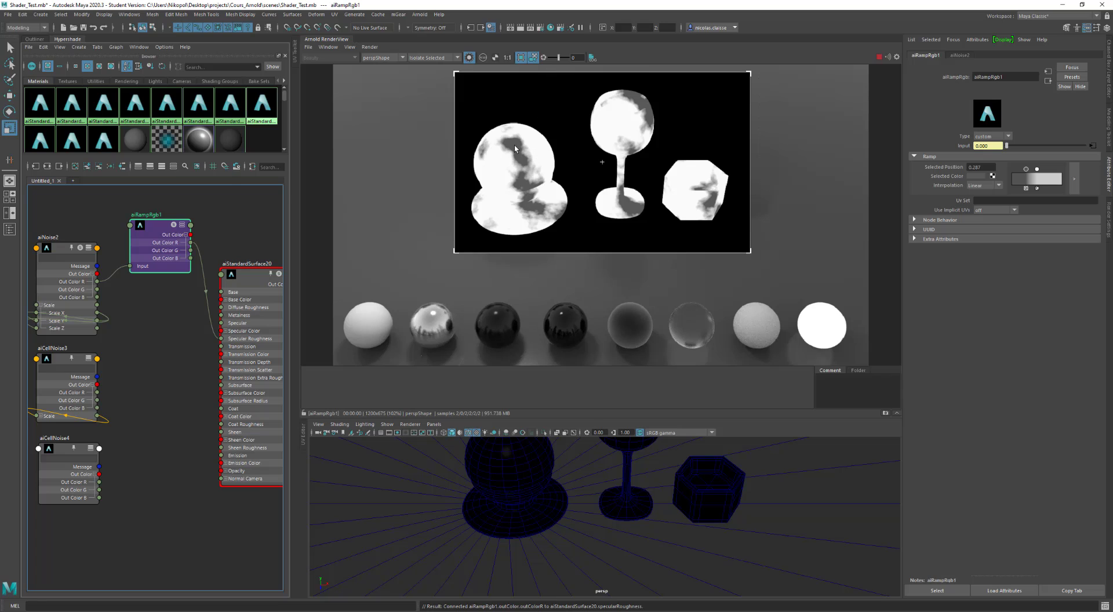
Switch the render view back to Shading and examine the noisy roughness on the sphere from several angles.
{"action": "left_click", "coordinate": [435, 57]}
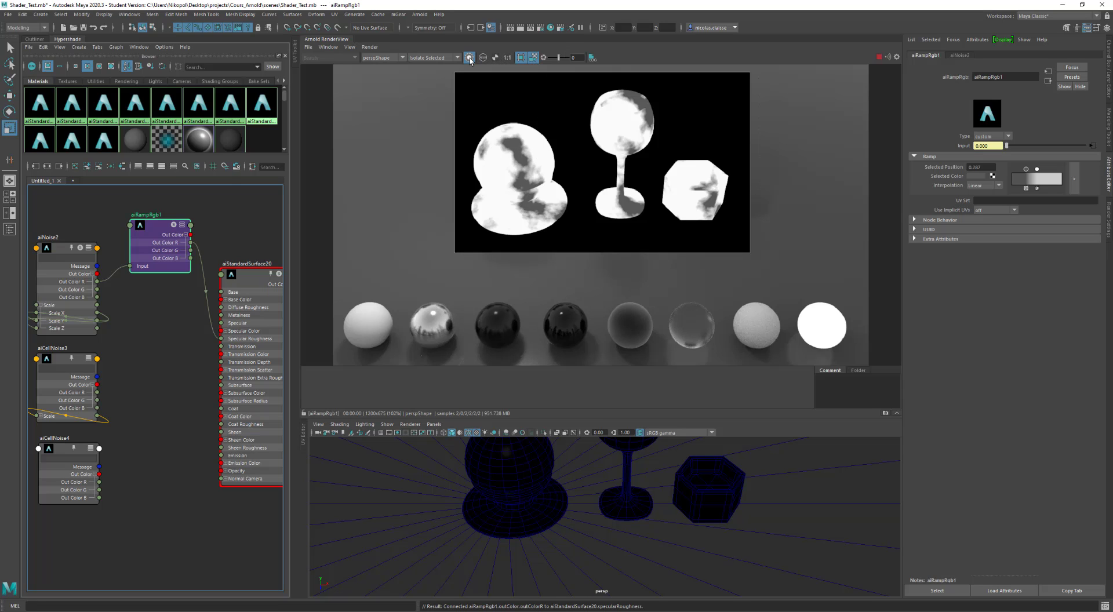
{"action": "left_click", "coordinate": [429, 68]}
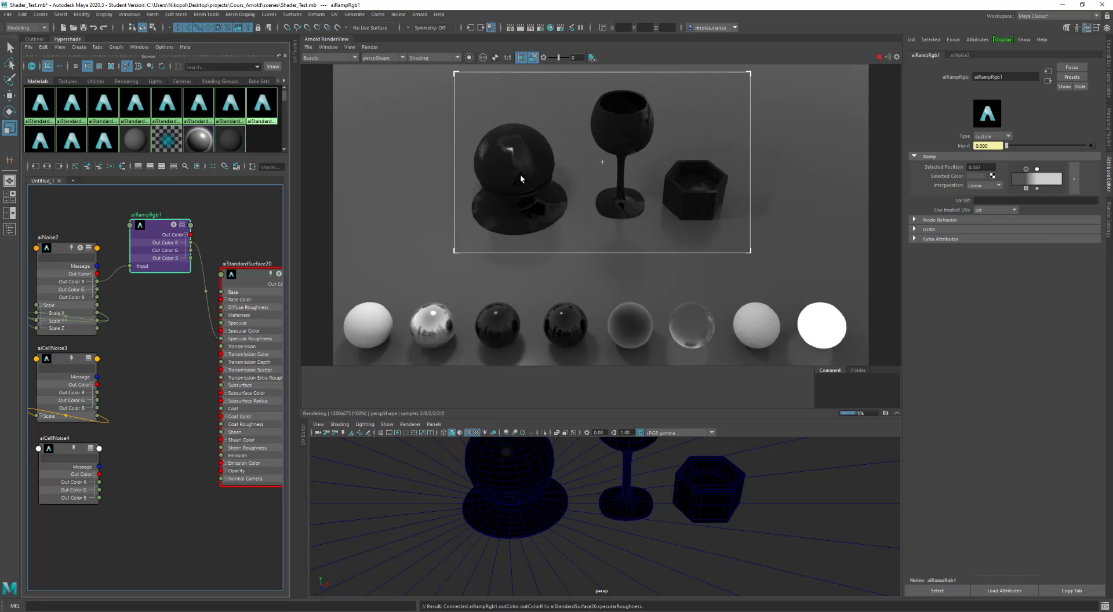
{"action": "left_click_drag", "start_coordinate": [521, 187], "coordinate": [554, 162], "text": "alt"}
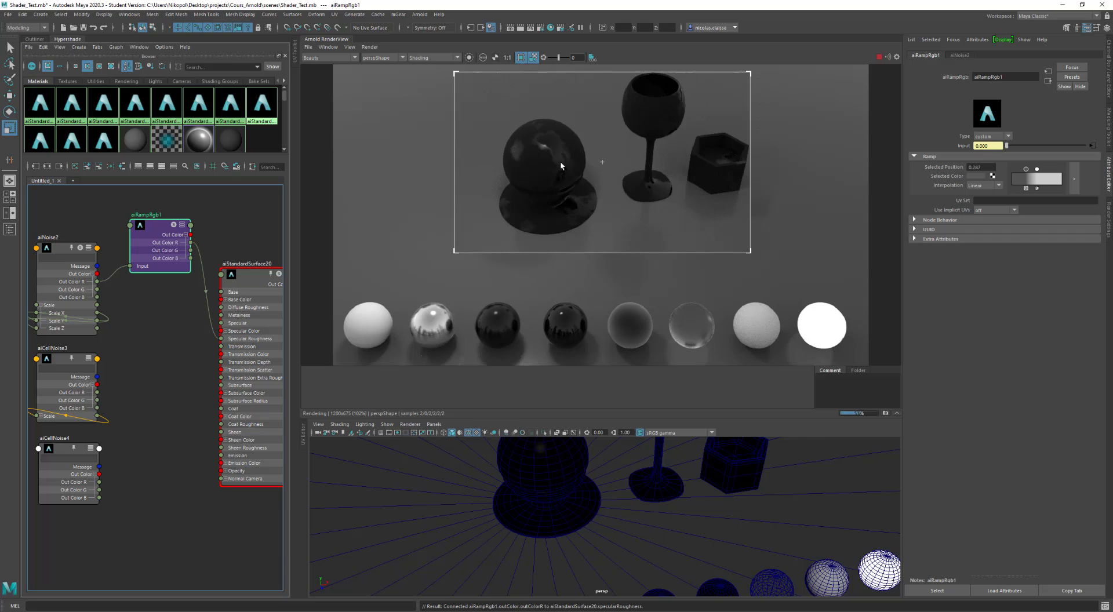
{"action": "left_click_drag", "start_coordinate": [560, 162], "coordinate": [533, 183], "text": "alt"}
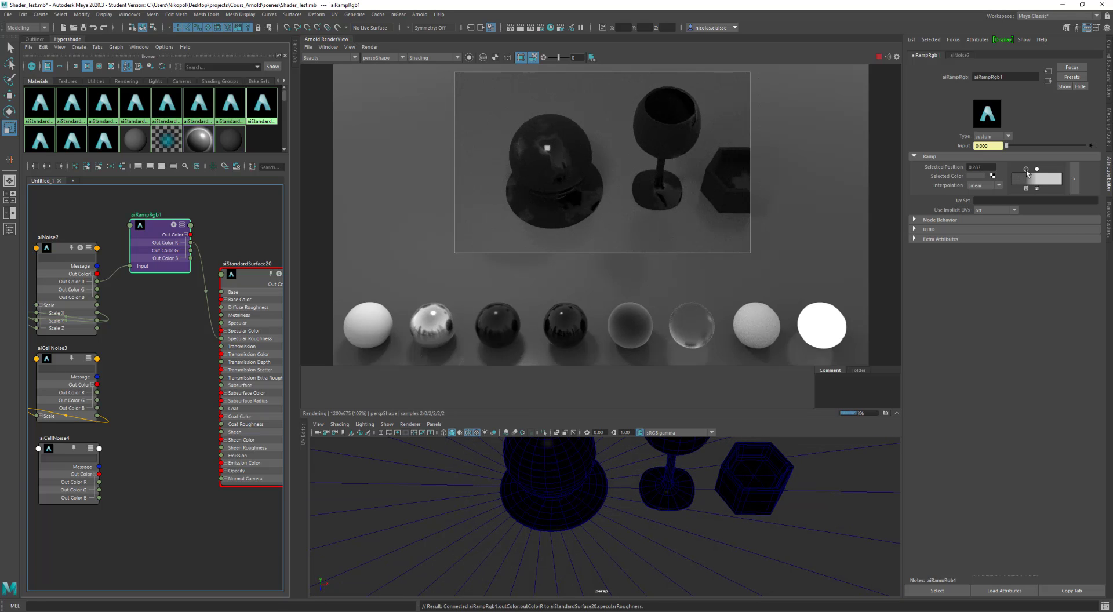
Move the ramp's dark stop to about 0.296, raise its colour value to about 0.36 and check the reflections.
{"action": "left_click_drag", "start_coordinate": [1026, 169], "coordinate": [1027, 170]}
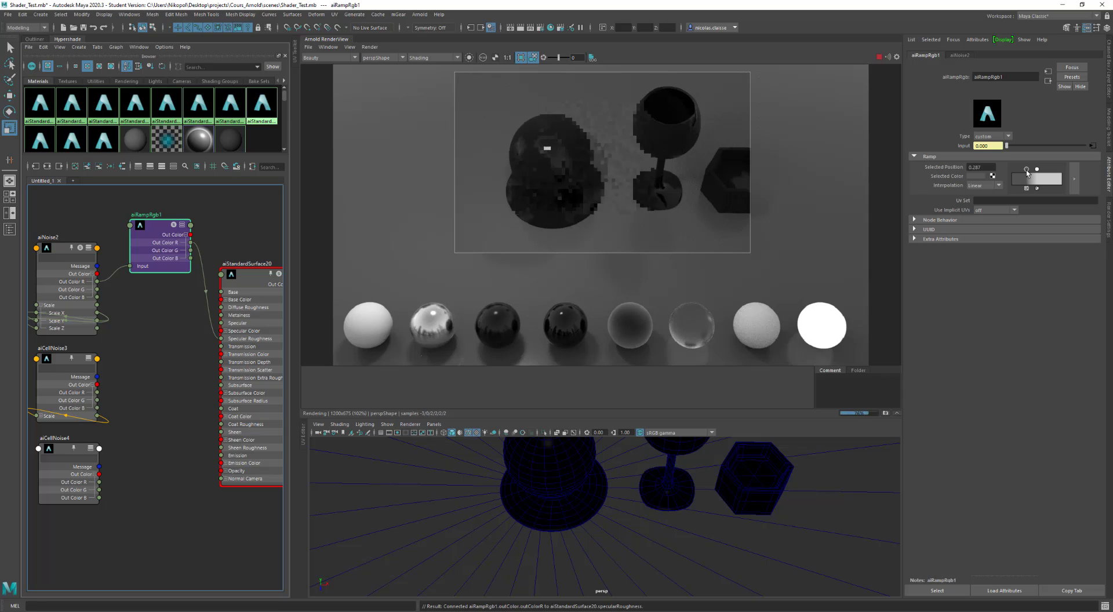
{"action": "left_click", "coordinate": [975, 176]}
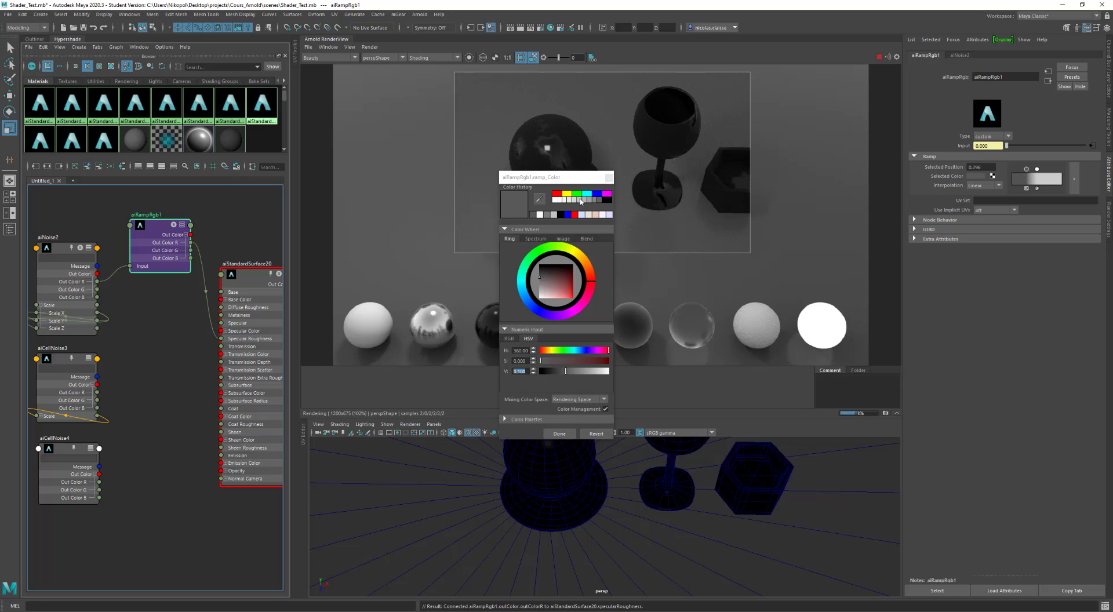
{"action": "left_click_drag", "start_coordinate": [573, 177], "coordinate": [850, 198]}
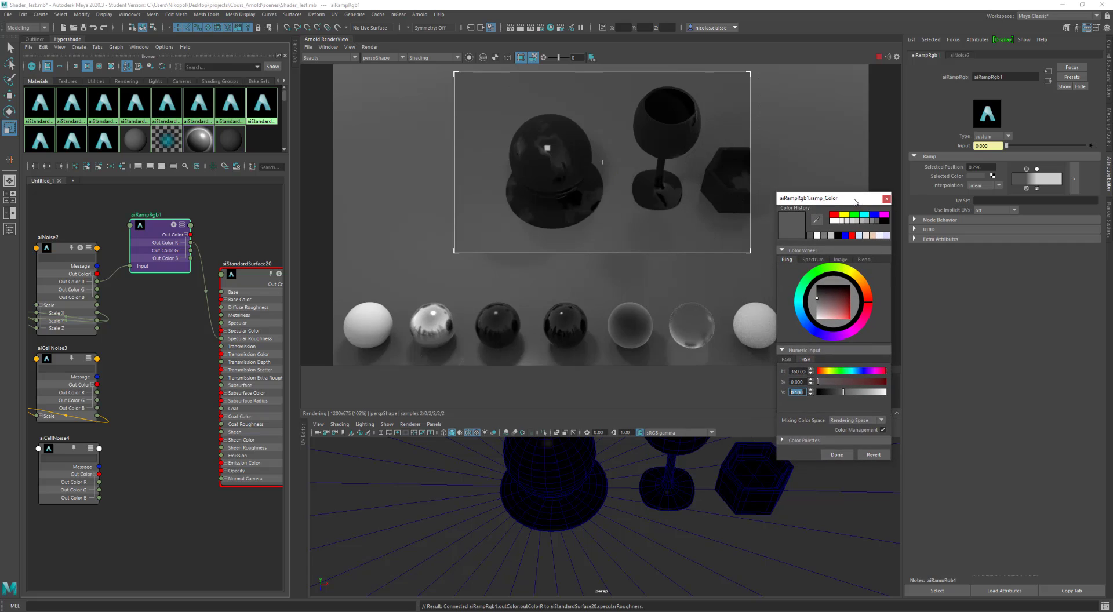
{"action": "left_click_drag", "start_coordinate": [843, 397], "coordinate": [867, 394]}
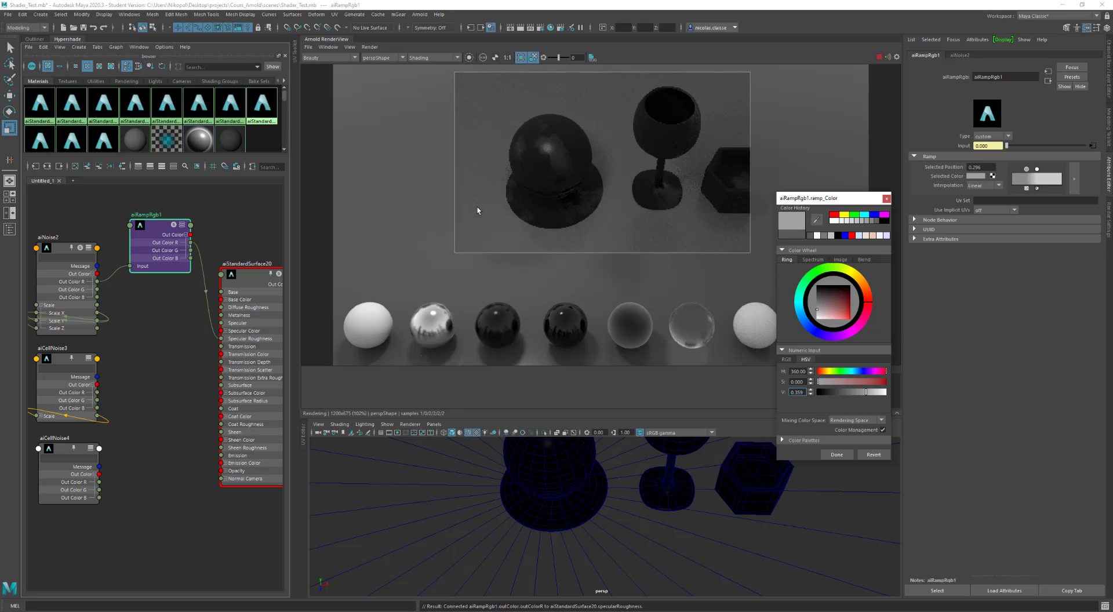
{"action": "mouse_move", "coordinate": [585, 175]}
{"action": "left_mouse_down", "text": "alt"}
{"action": "mouse_move", "coordinate": [566, 162]}
{"action": "mouse_move", "coordinate": [603, 164]}
{"action": "left_mouse_up", "text": "alt"}
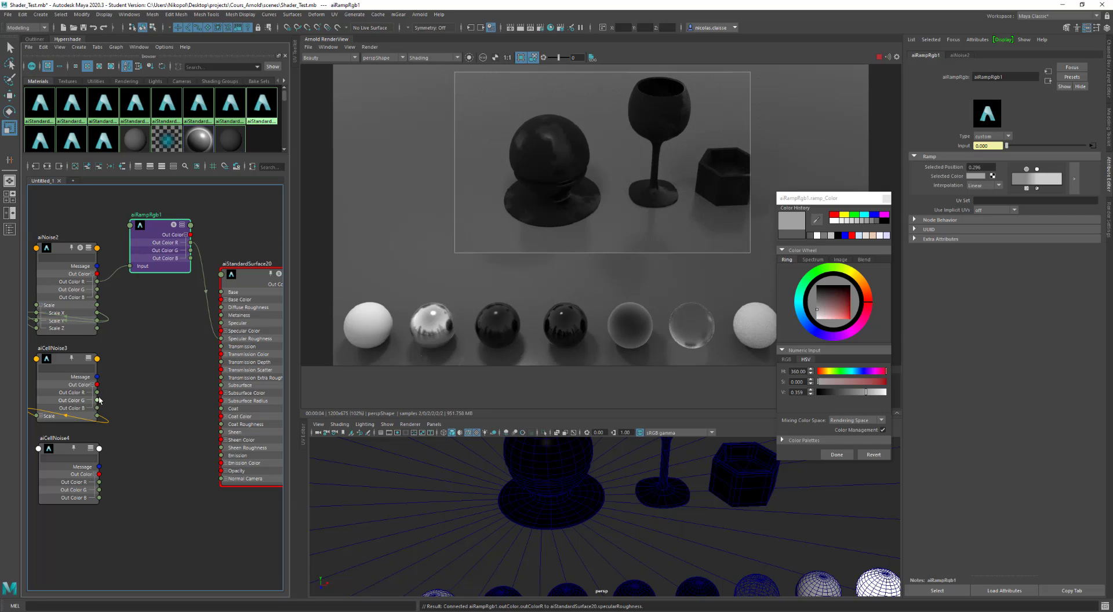
Feed aiCellNoise3's Out Color R into the ramp's input, and replace it with aiCellNoise4's Out Color R.
{"action": "left_click_drag", "start_coordinate": [97, 392], "coordinate": [130, 266]}
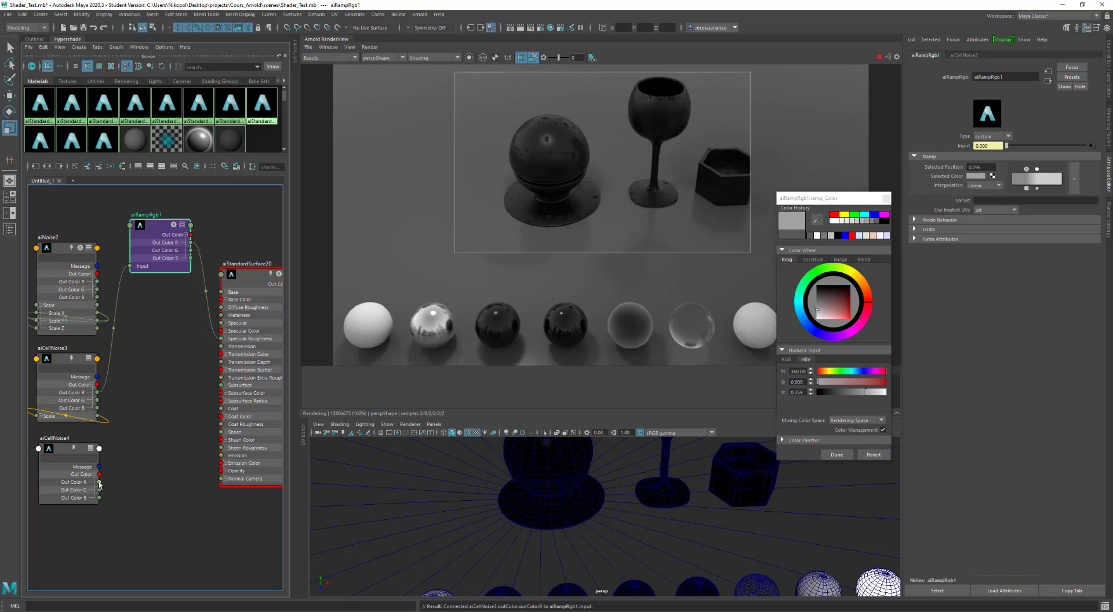
{"action": "left_click_drag", "start_coordinate": [99, 481], "coordinate": [139, 266]}
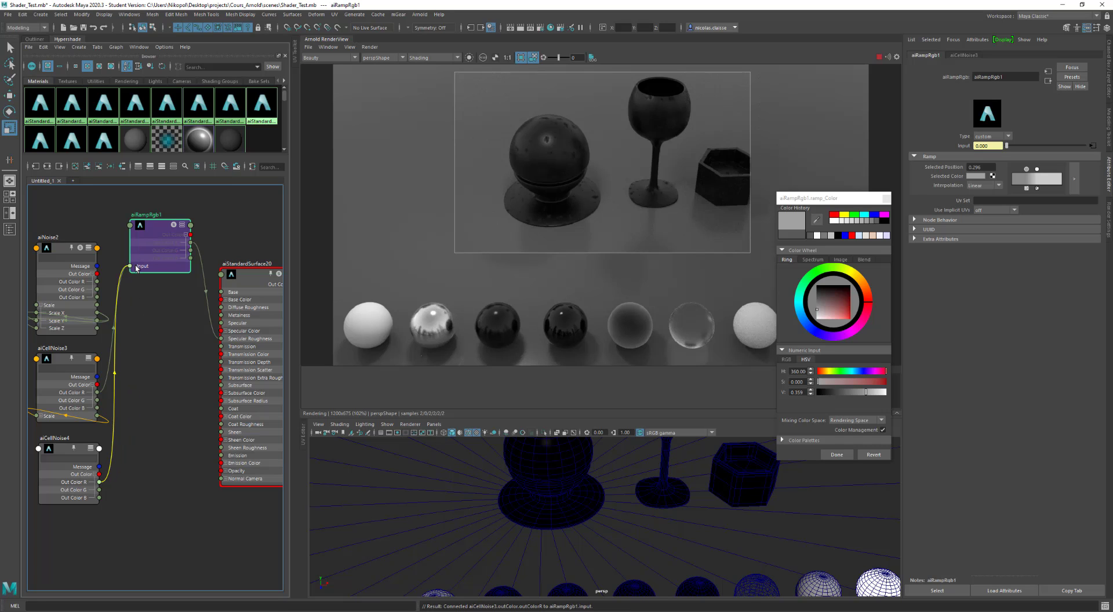
Preview aiCellNoise4 and aiRampRgb1 with Isolate Selected, and examine the streaked roughness on the sphere up close in the beauty render.
{"action": "left_click", "coordinate": [61, 456]}
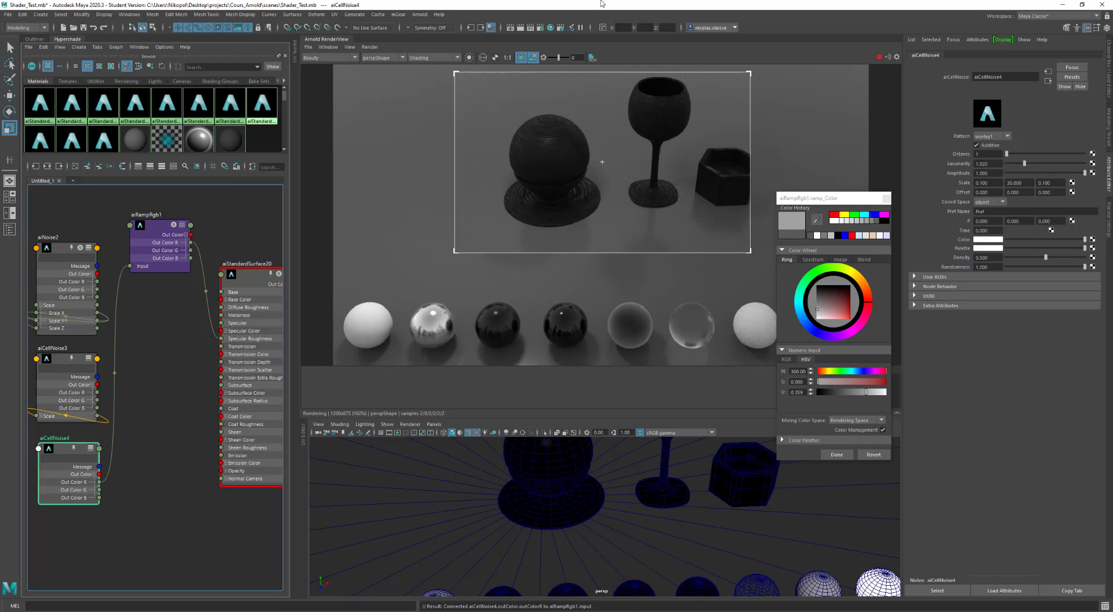
{"action": "left_click", "coordinate": [469, 58]}
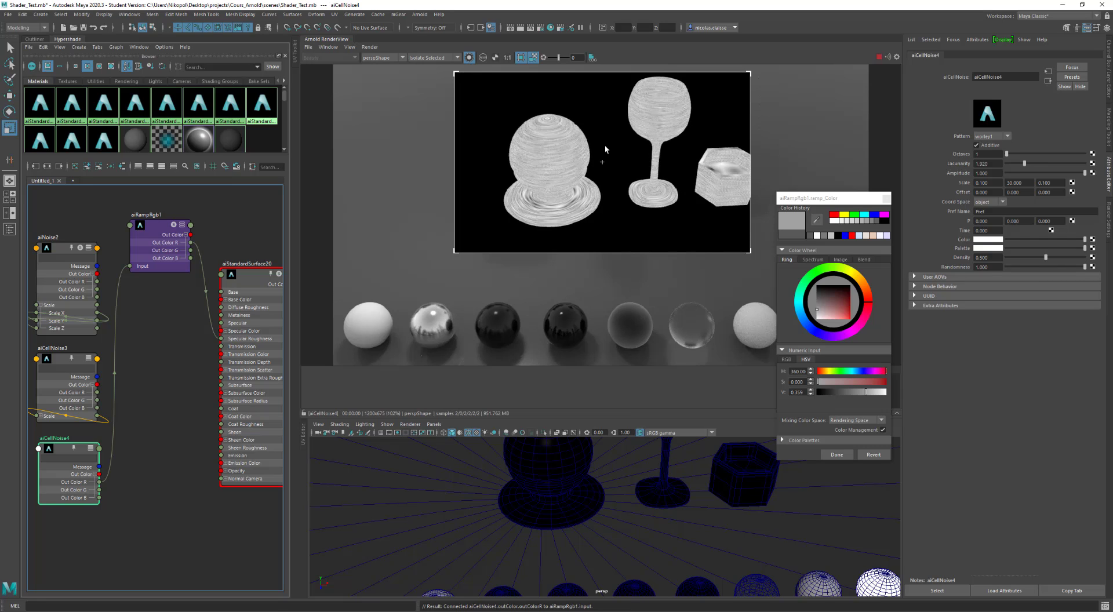
{"action": "left_click", "coordinate": [1026, 180]}
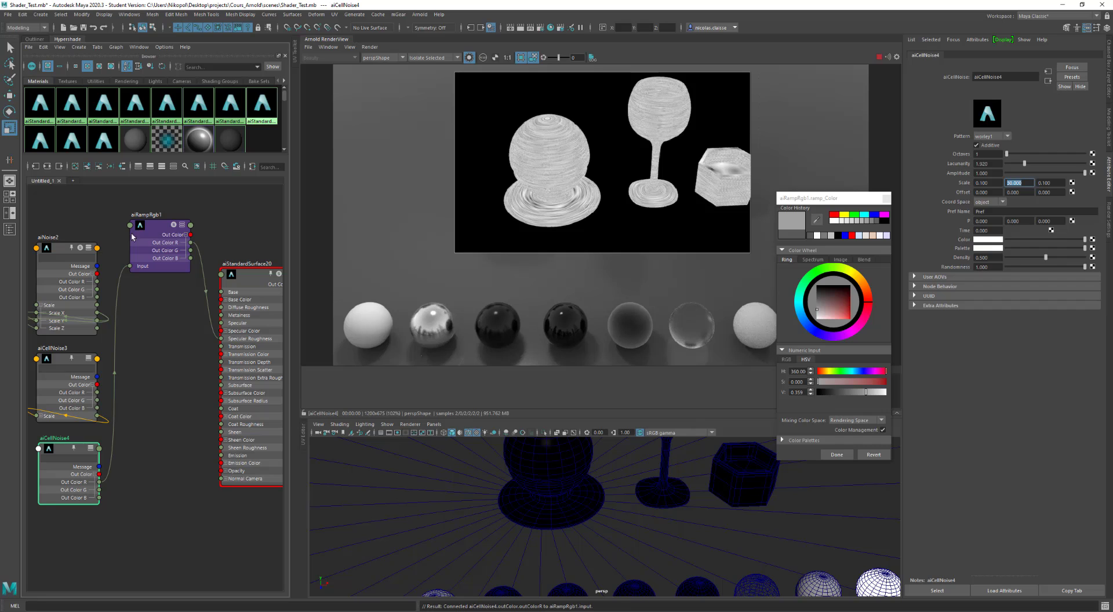
{"action": "left_click", "coordinate": [150, 227]}
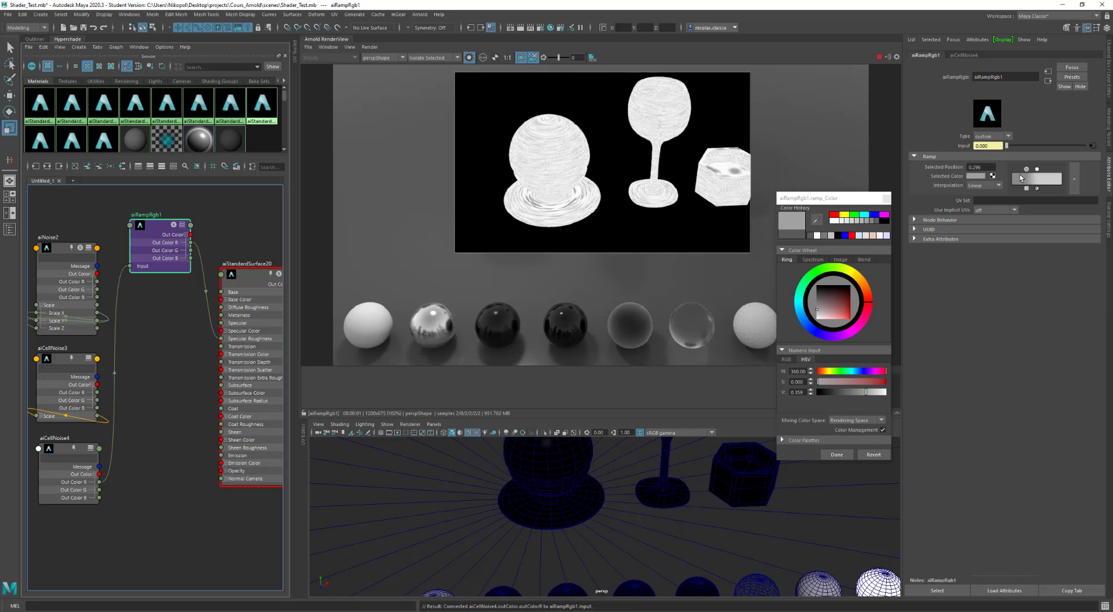
{"action": "left_click", "coordinate": [469, 58]}
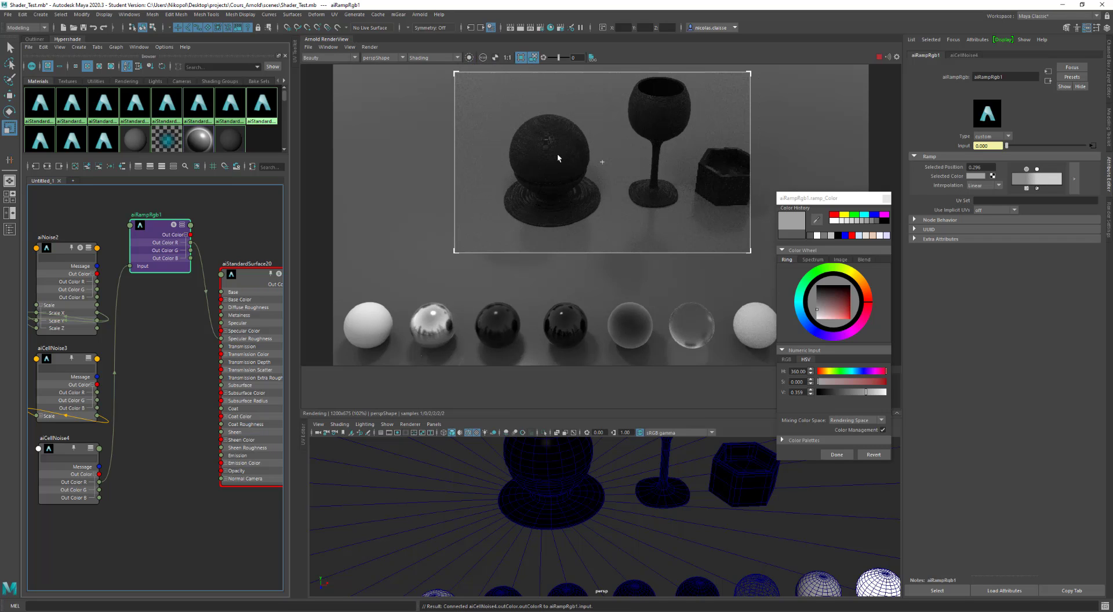
{"action": "scroll", "coordinate": [558, 153], "scroll_direction": "up", "scroll_amount": 5}
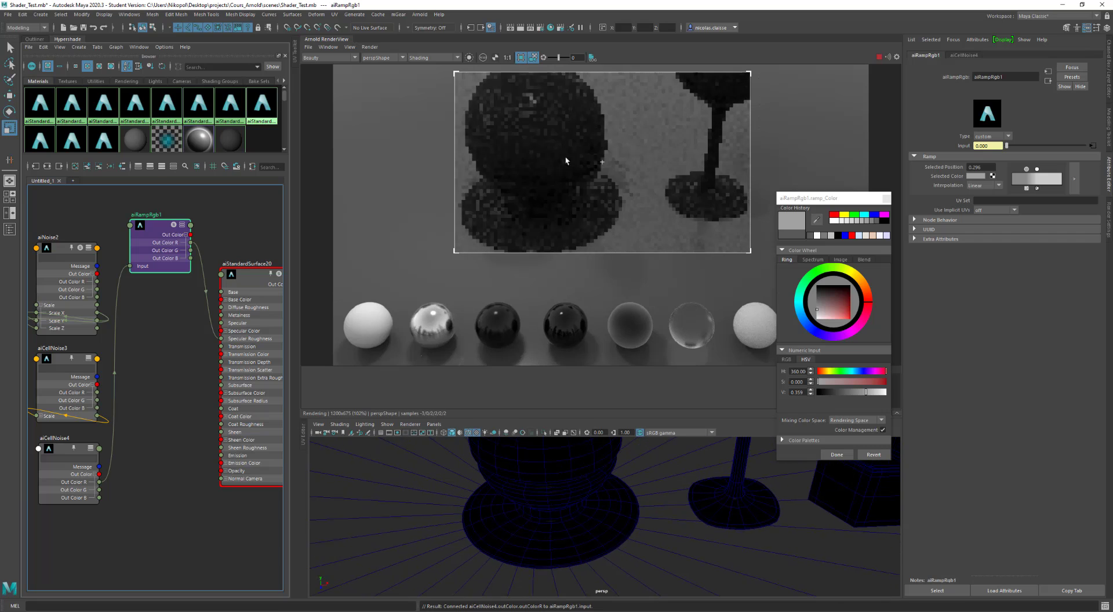
{"action": "left_click_drag", "start_coordinate": [567, 160], "coordinate": [561, 153], "text": "alt"}
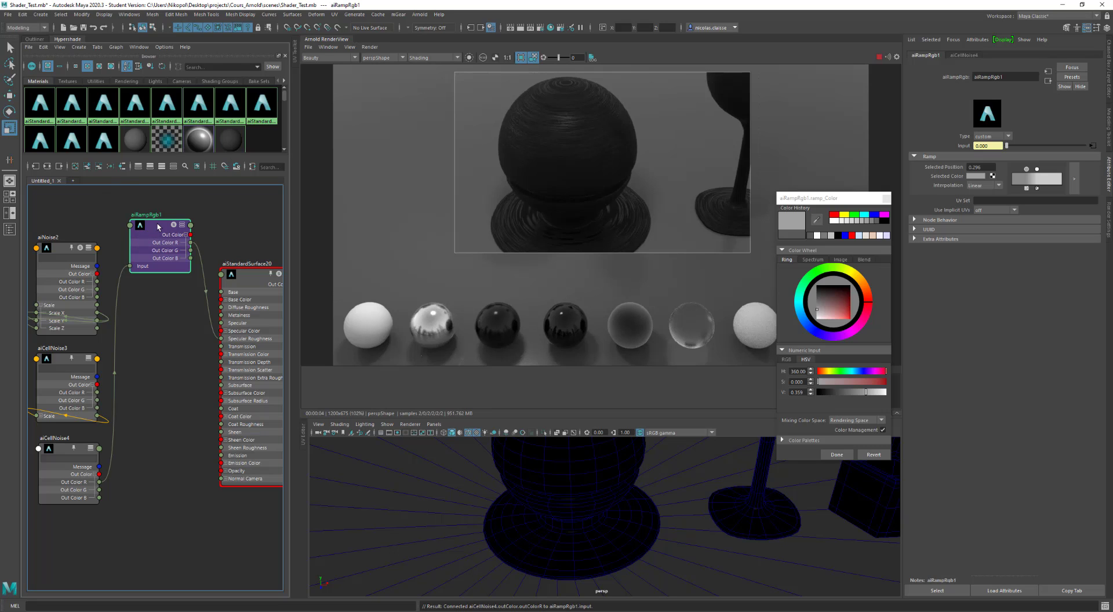
Disconnect aiRampRgb1 from aiStandardSurface20's Specular Roughness and delete the ramp node.
{"action": "left_click_drag", "start_coordinate": [158, 226], "coordinate": [156, 326]}
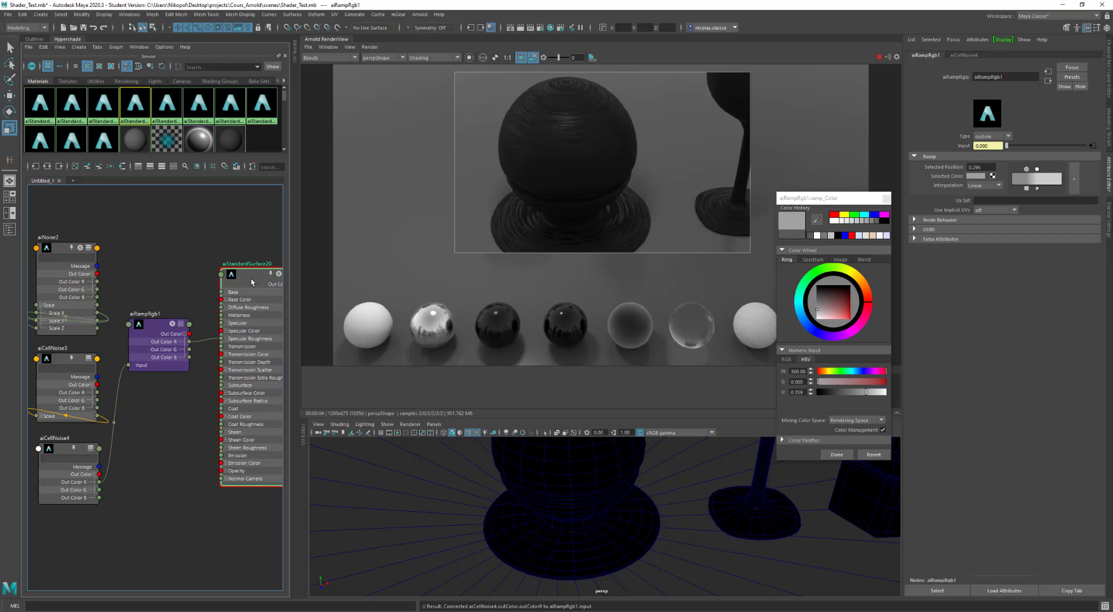
{"action": "left_click", "coordinate": [252, 283]}
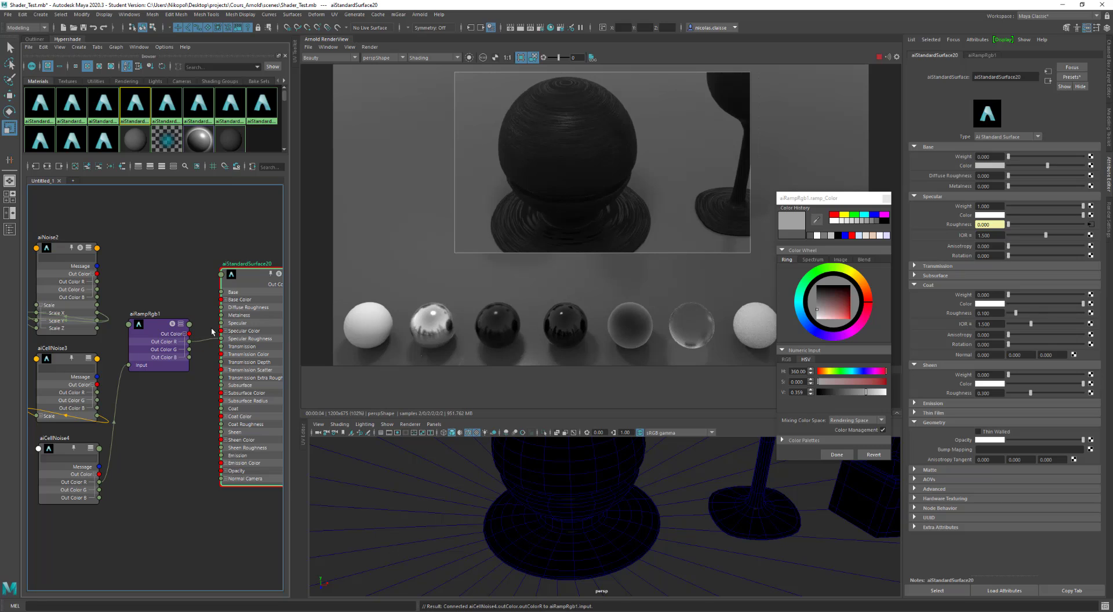
{"action": "left_click_drag", "start_coordinate": [212, 336], "coordinate": [207, 362]}
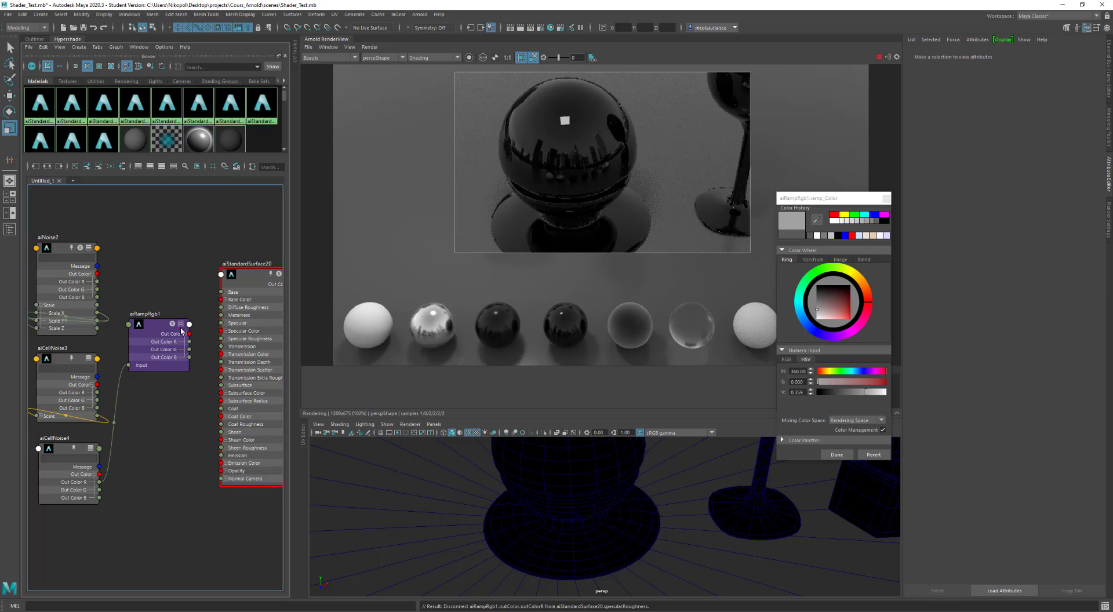
{"action": "left_click", "coordinate": [147, 348]}
{"action": "key", "text": "Delete"}
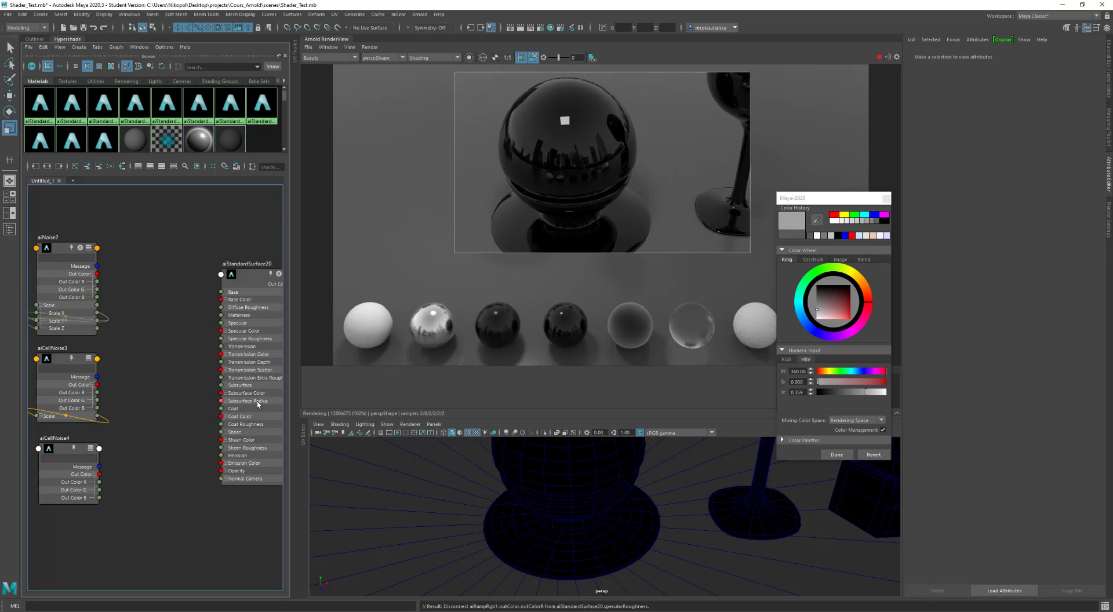
Map aiCellNoise4 to aiStandardSurface20's Bump Mapping, connecting its outColorR to bump2d1's bumpValue, and close the Connection Editor.
{"action": "left_click_drag", "start_coordinate": [258, 382], "coordinate": [240, 387]}
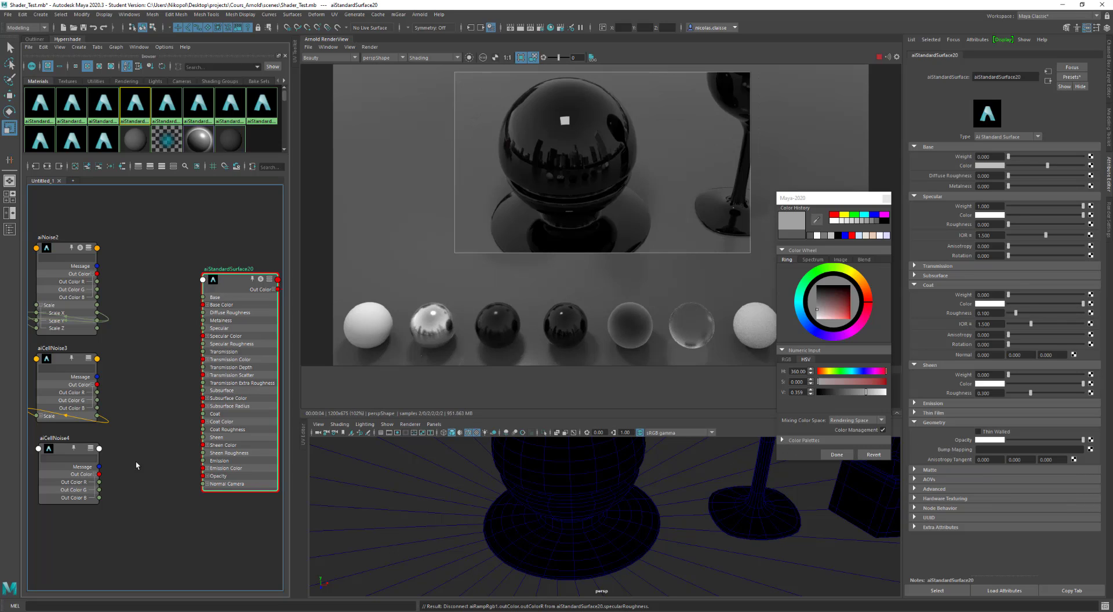
{"action": "middle_click_drag", "start_coordinate": [62, 476], "coordinate": [957, 452]}
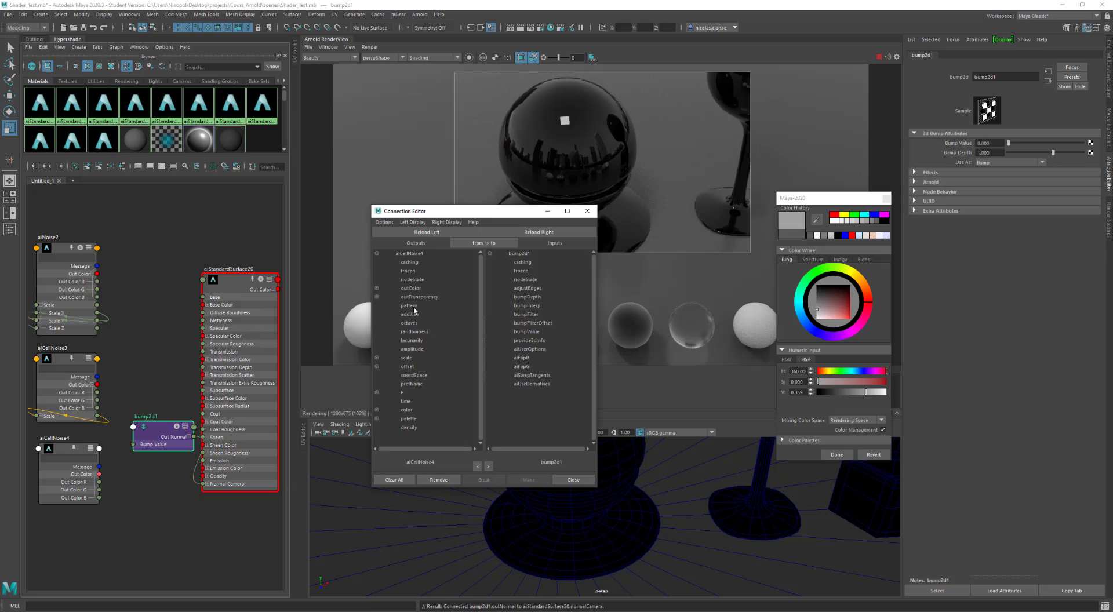
{"action": "left_click", "coordinate": [377, 288]}
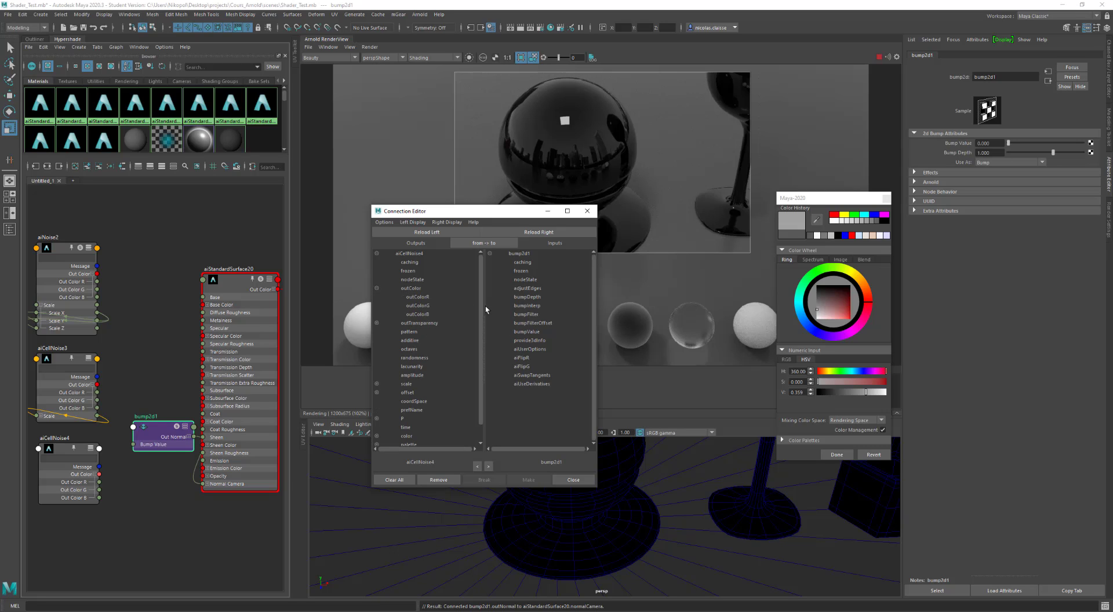
{"action": "left_click", "coordinate": [414, 299]}
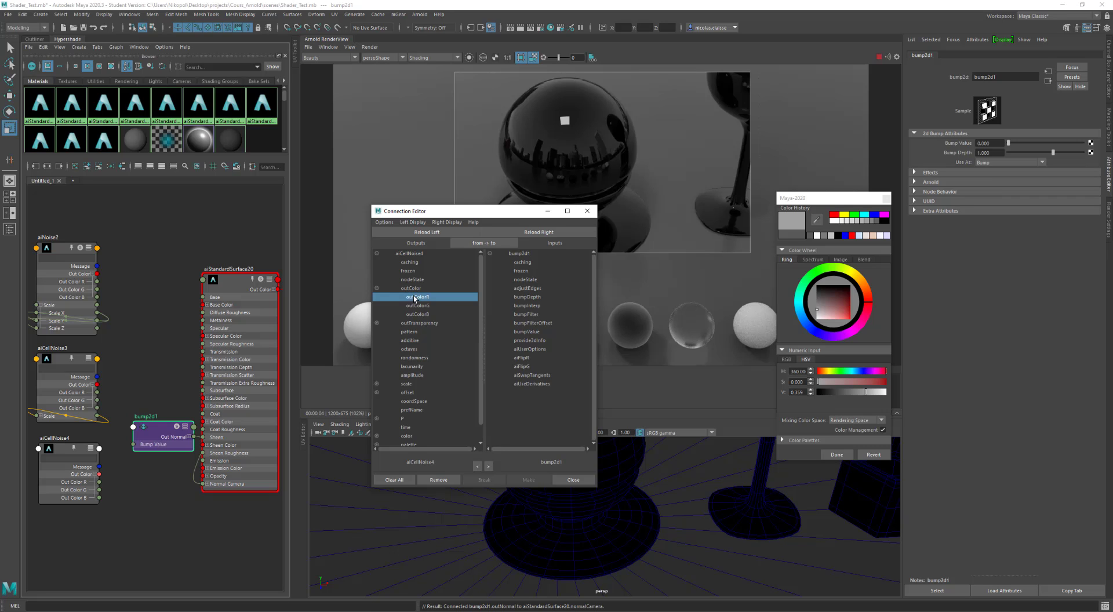
{"action": "left_click", "coordinate": [526, 333]}
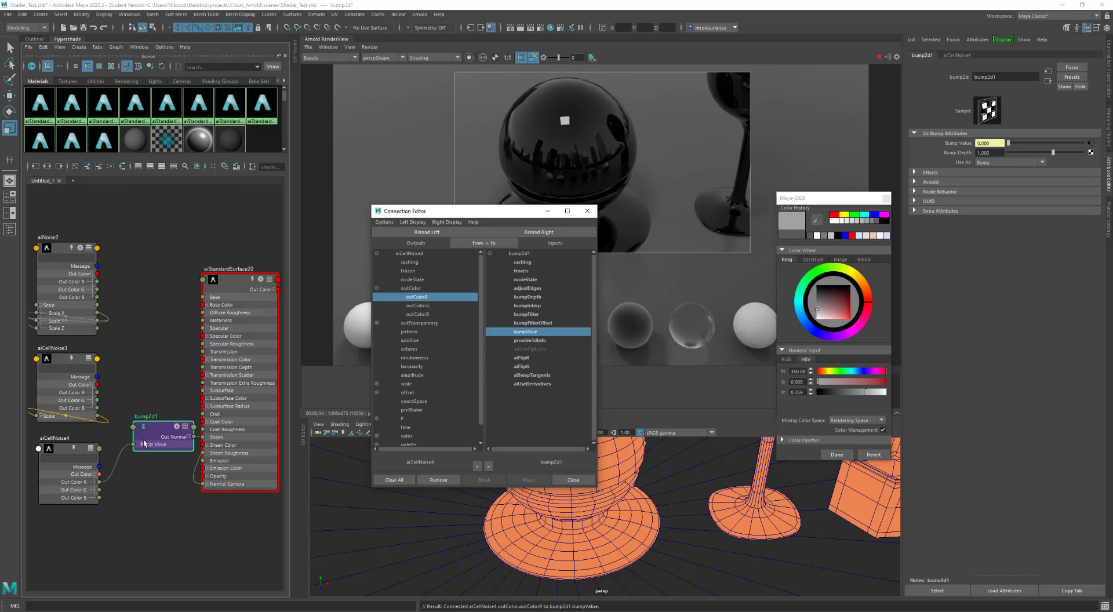
{"action": "left_click_drag", "start_coordinate": [167, 437], "coordinate": [158, 445]}
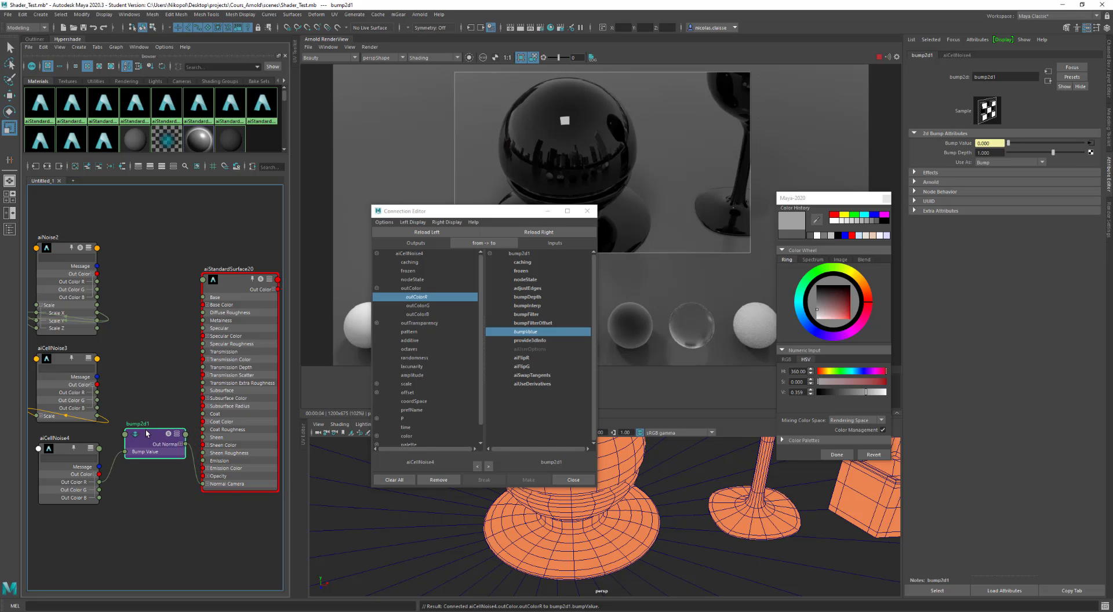
{"action": "left_click", "coordinate": [244, 485]}
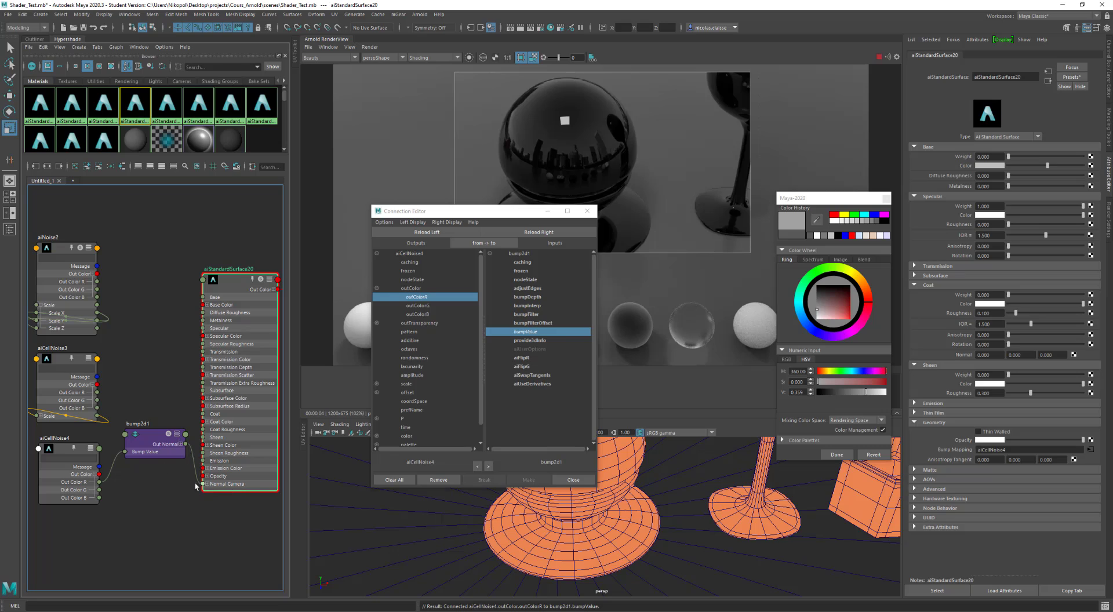
{"action": "left_click", "coordinate": [162, 441]}
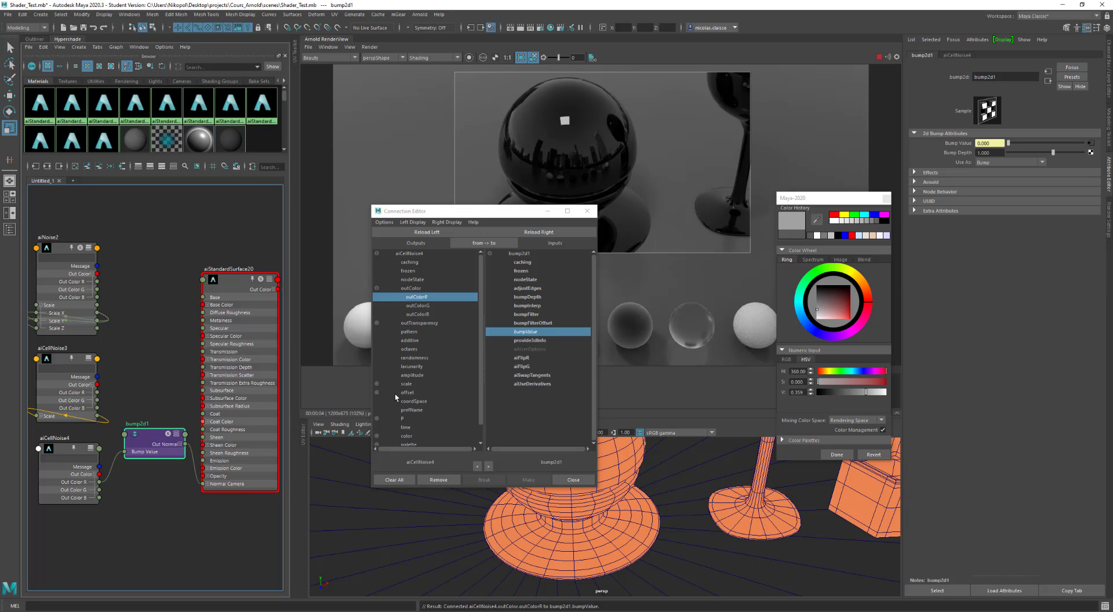
{"action": "left_click", "coordinate": [587, 211]}
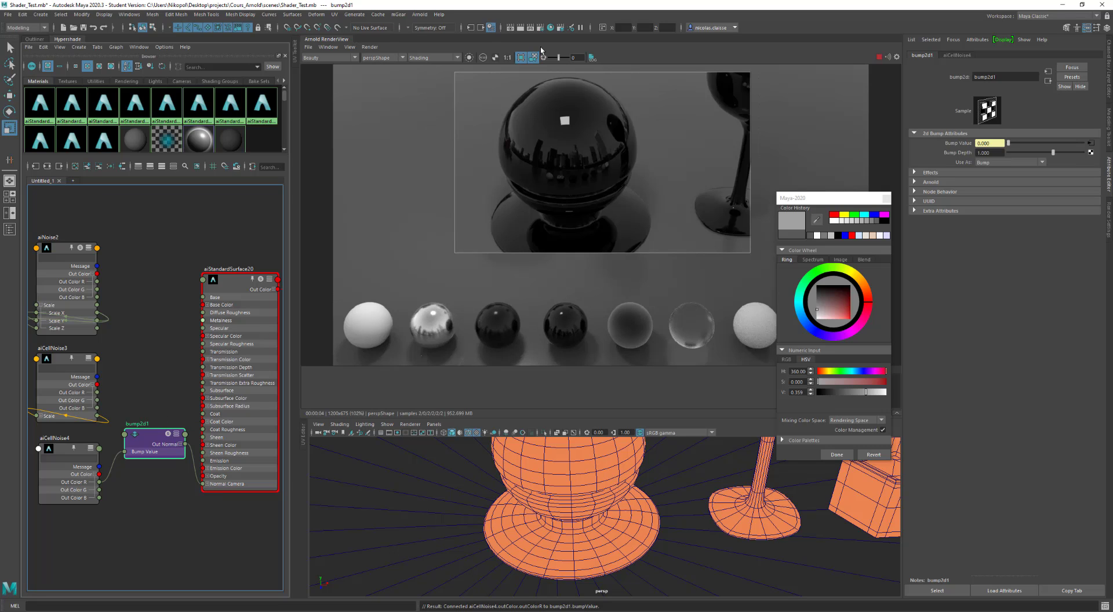
Update the full scene in the Arnold render, set bump2d1's Bump Depth to 0.1 and check the bump on the sphere.
{"action": "left_click", "coordinate": [881, 58]}
{"action": "left_click", "coordinate": [370, 47]}
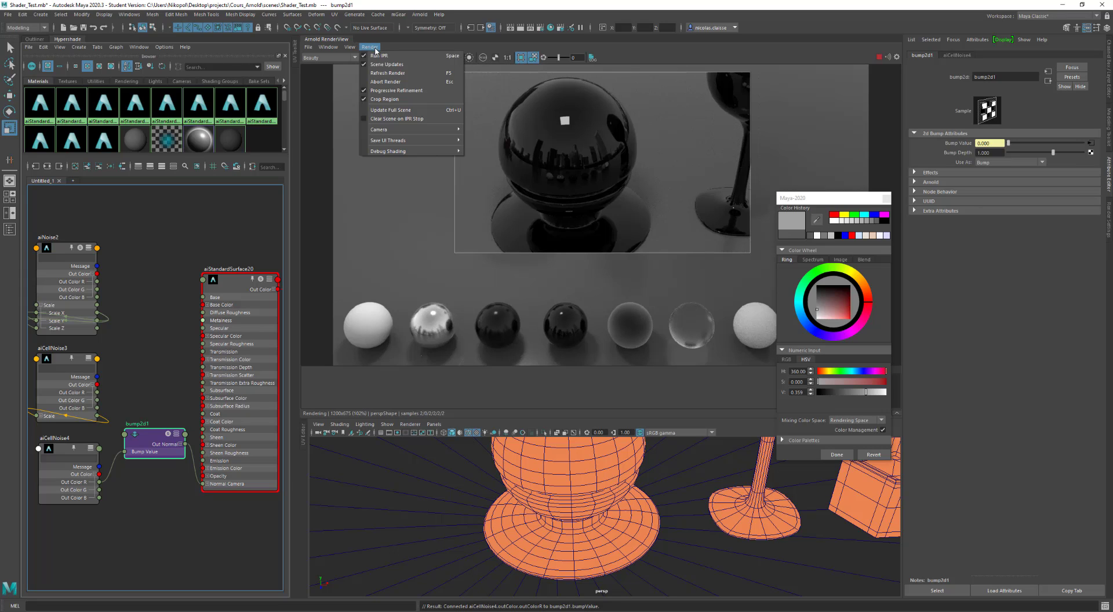
{"action": "left_click", "coordinate": [397, 110]}
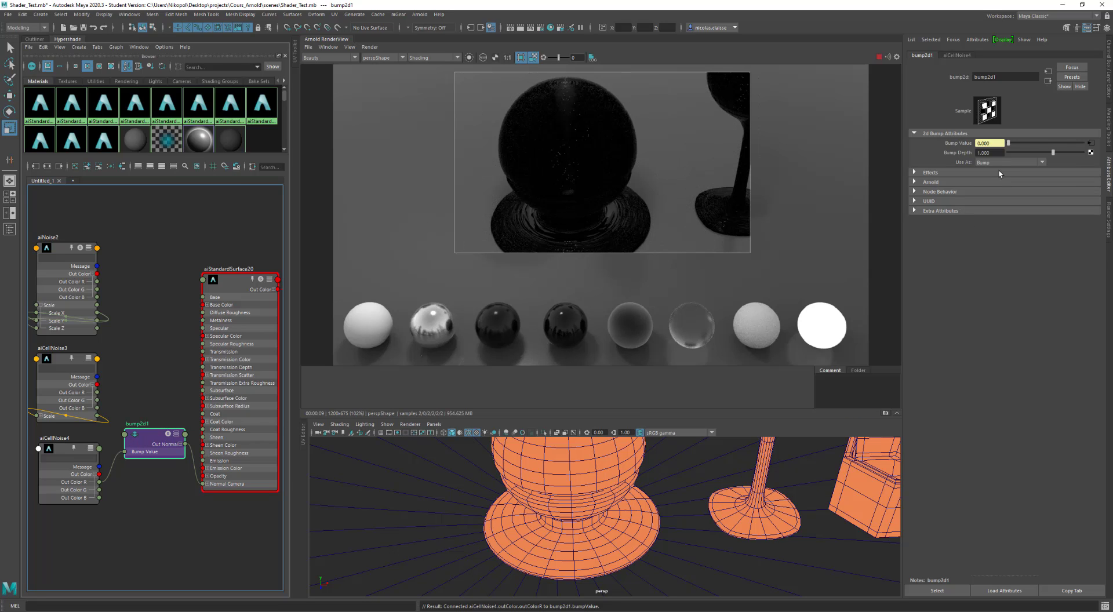
{"action": "left_click", "coordinate": [997, 152]}
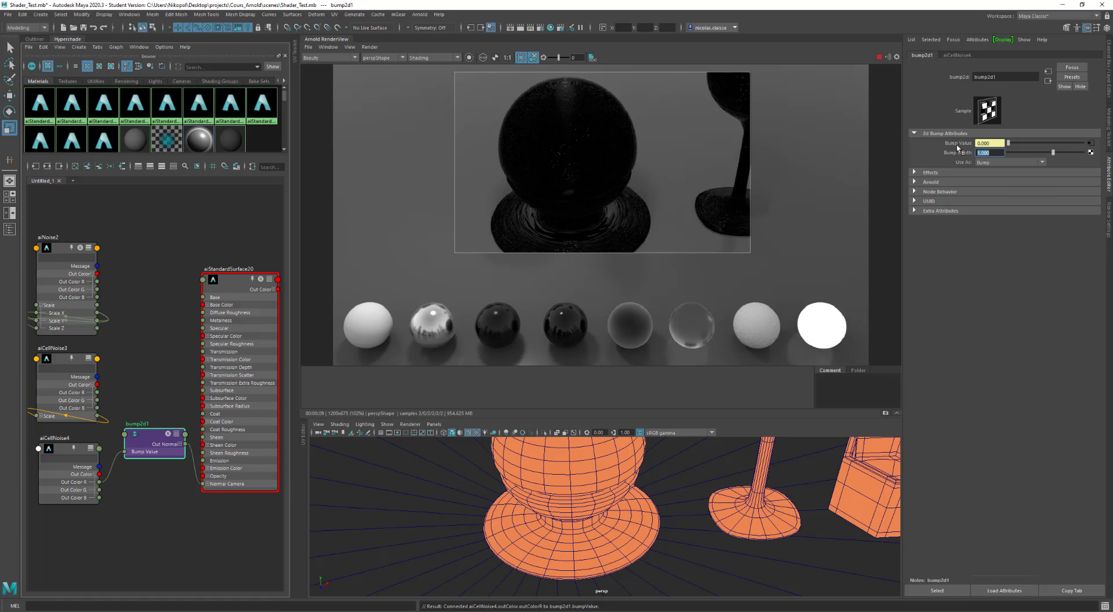
{"action": "type", "text": "0.1"}
{"action": "key", "text": "Return"}
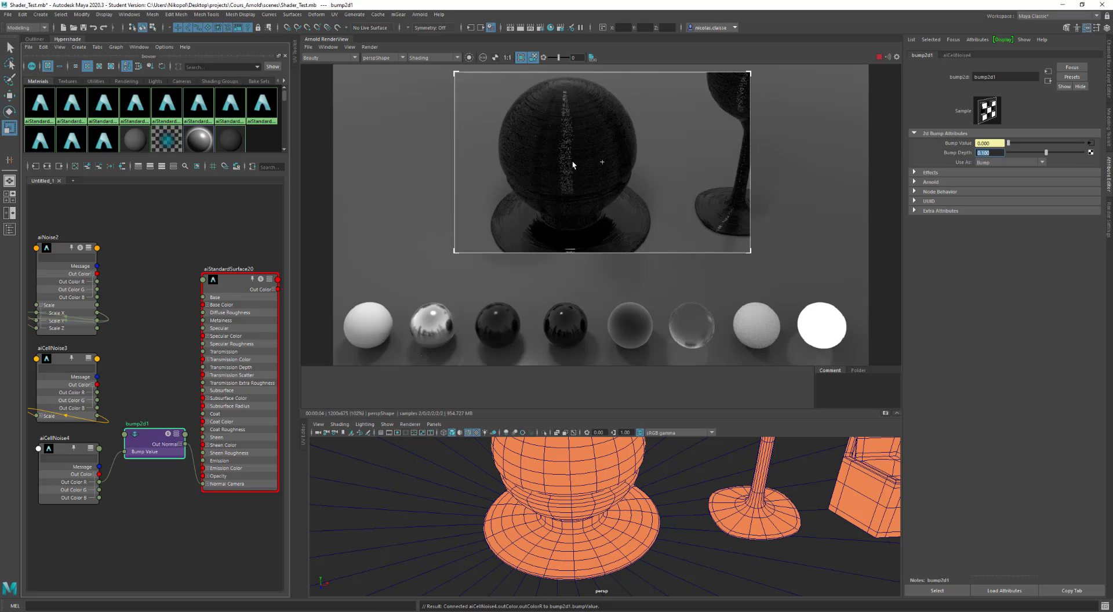
{"action": "left_click_drag", "start_coordinate": [561, 163], "coordinate": [558, 165], "text": "alt"}
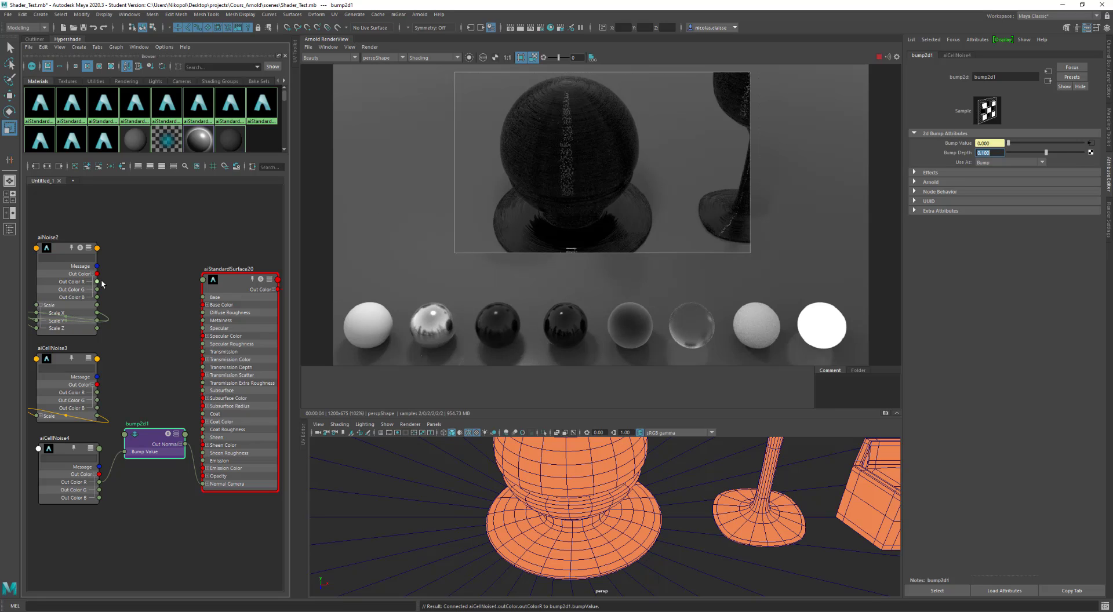
Try aiNoise2's Out Color R as bump2d1's Bump Value and update the full scene in the render.
{"action": "left_click_drag", "start_coordinate": [97, 282], "coordinate": [128, 452]}
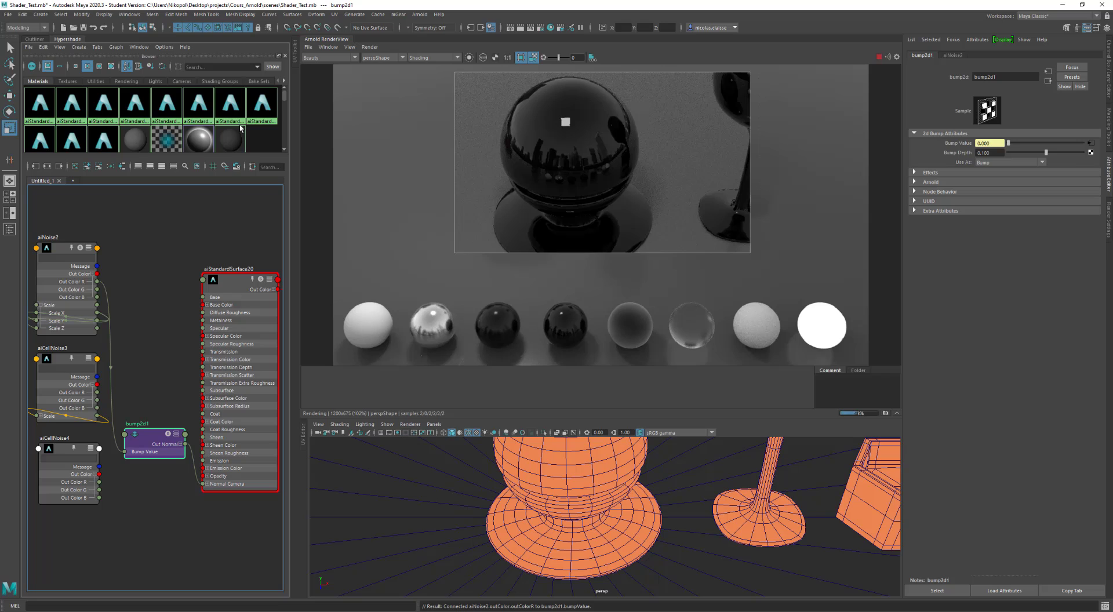
{"action": "left_click", "coordinate": [370, 47]}
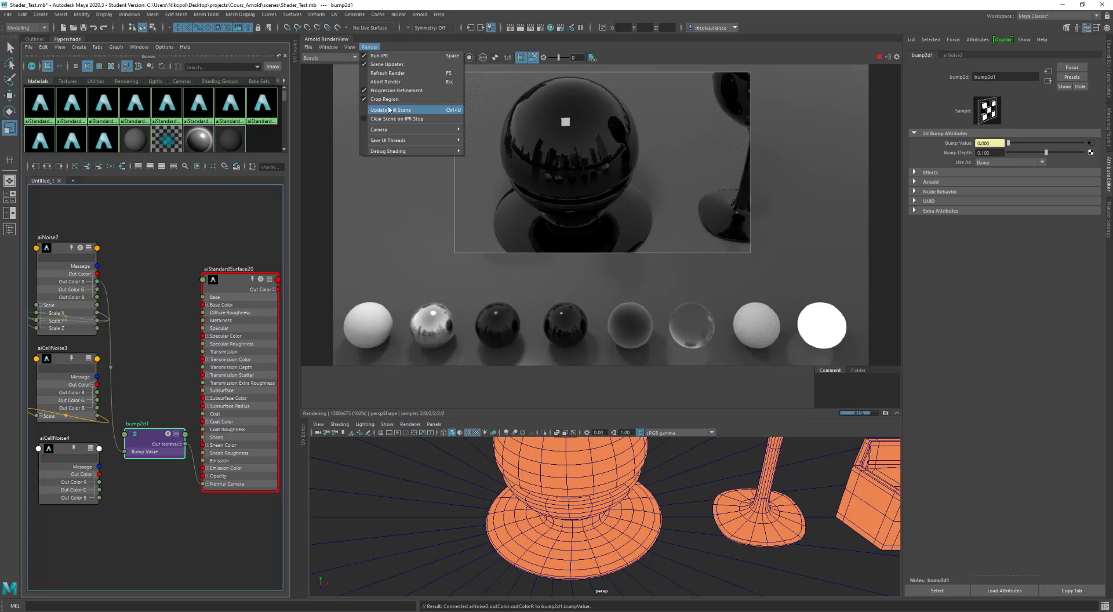
{"action": "left_click", "coordinate": [389, 109]}
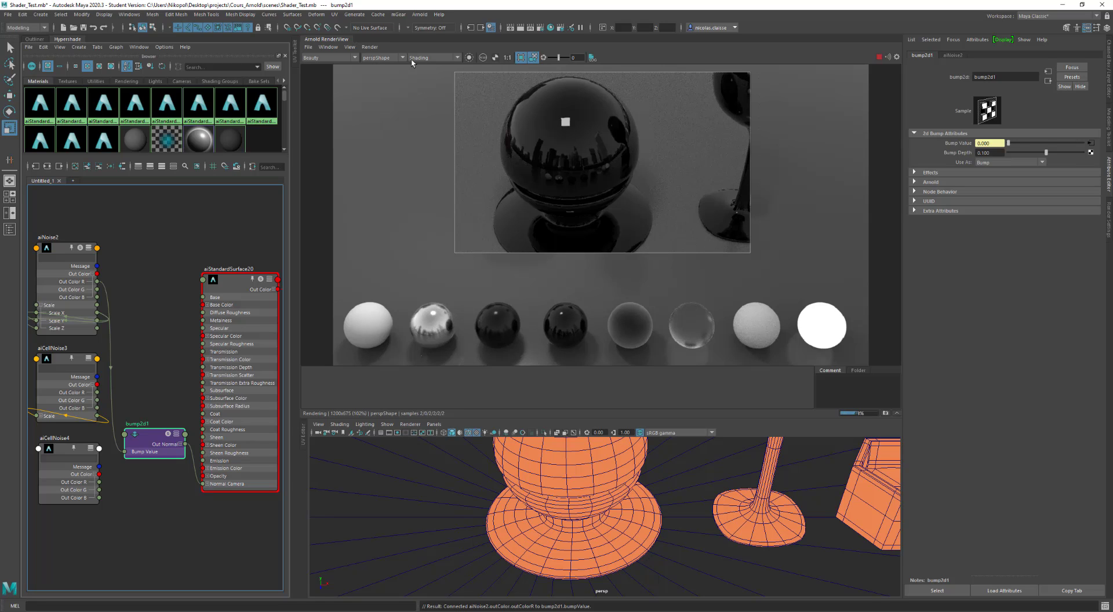
{"action": "left_click", "coordinate": [878, 57]}
{"action": "left_click", "coordinate": [370, 47]}
{"action": "left_click", "coordinate": [390, 109]}
{"action": "left_click_drag", "start_coordinate": [551, 182], "coordinate": [484, 209], "text": "alt"}
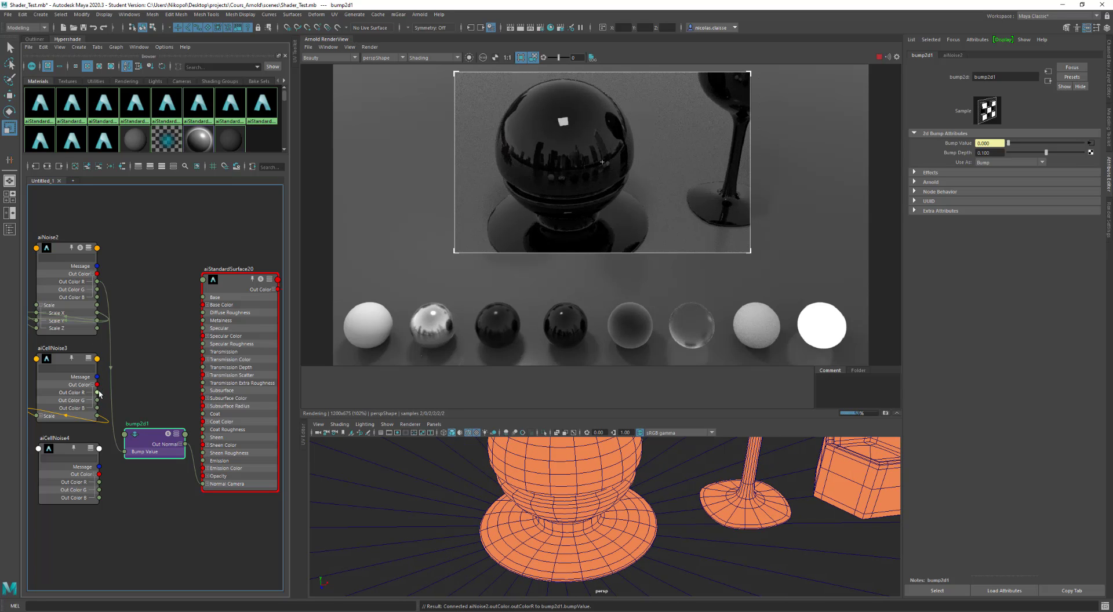
Feed aiCellNoise3's Out Color R into bump2d1's Bump Value and inspect the sphere's reflections from another angle.
{"action": "left_click_drag", "start_coordinate": [97, 392], "coordinate": [127, 453]}
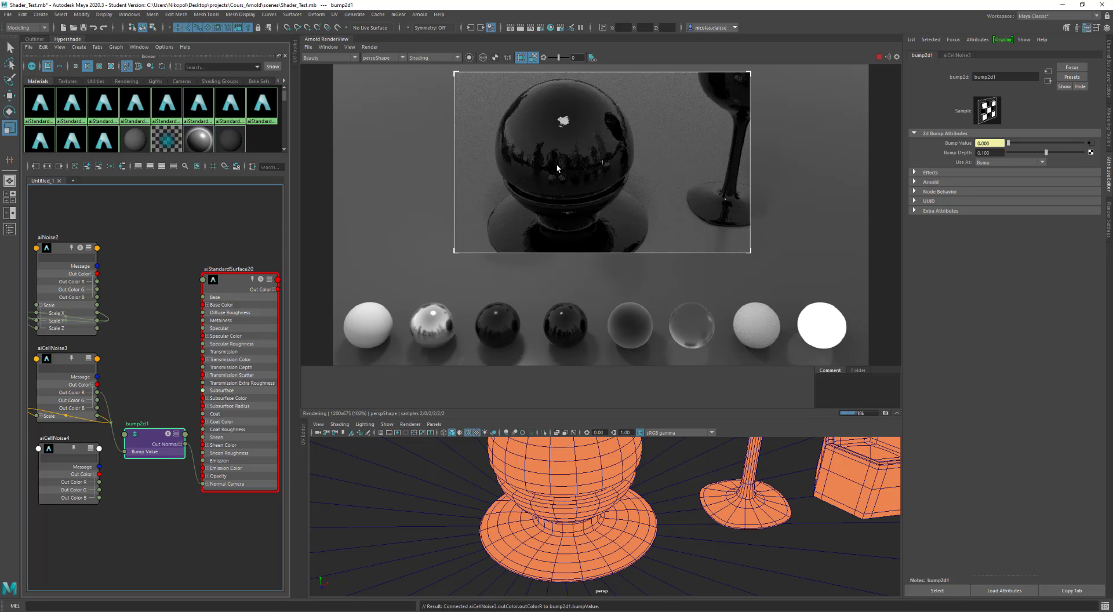
{"action": "left_click_drag", "start_coordinate": [544, 171], "coordinate": [541, 178], "text": "alt"}
{"action": "left_click", "coordinate": [594, 153]}
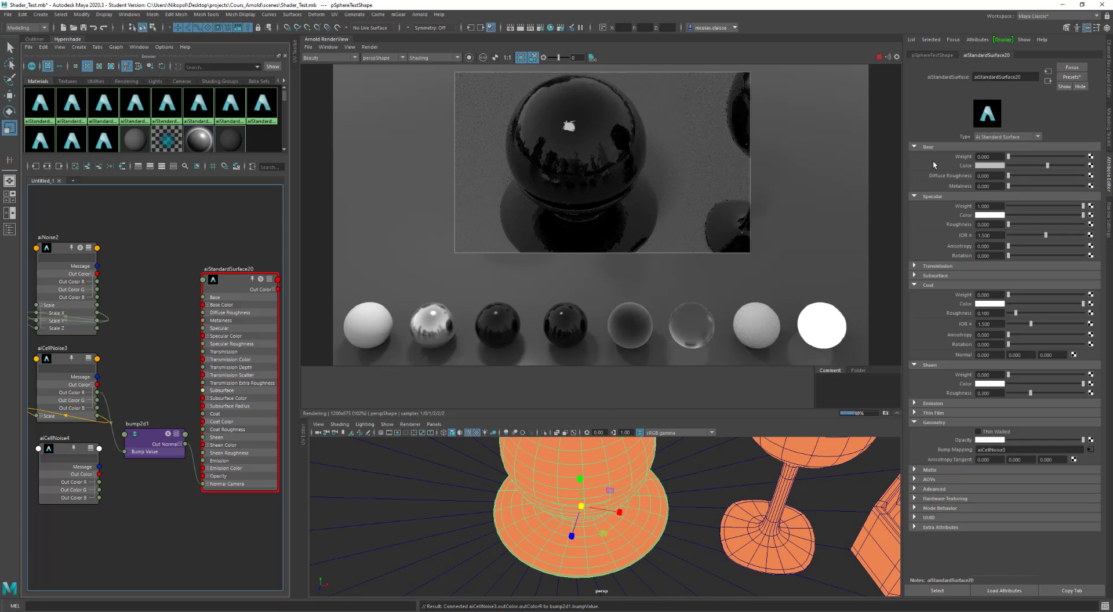
{"action": "left_click", "coordinate": [154, 435]}
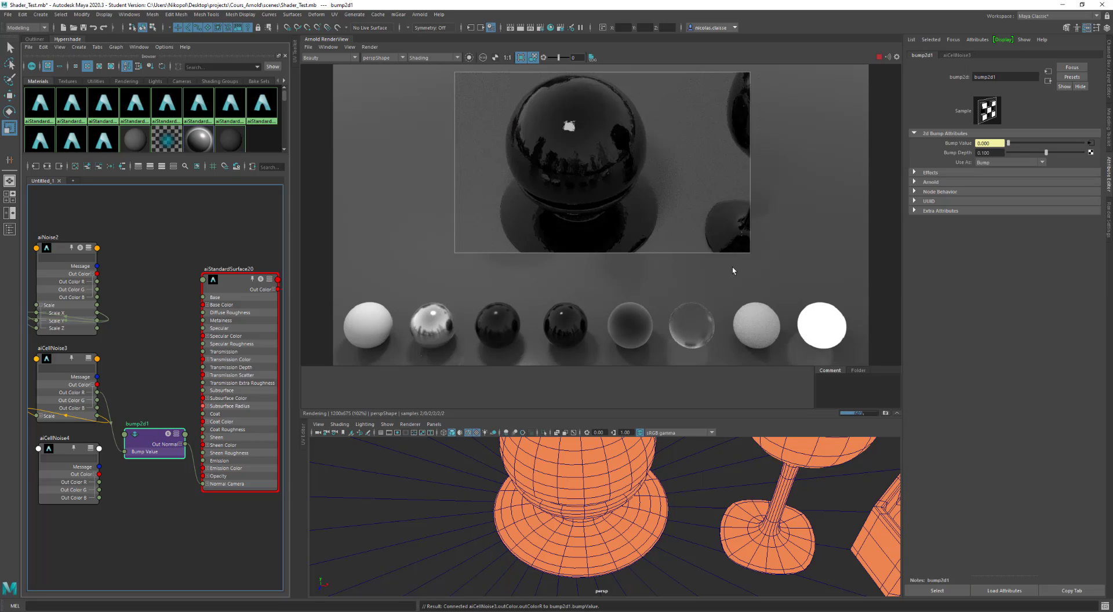
Set bump2d1's Bump Depth to 0.3 and examine the sphere up close in the render.
{"action": "left_click", "coordinate": [992, 153]}
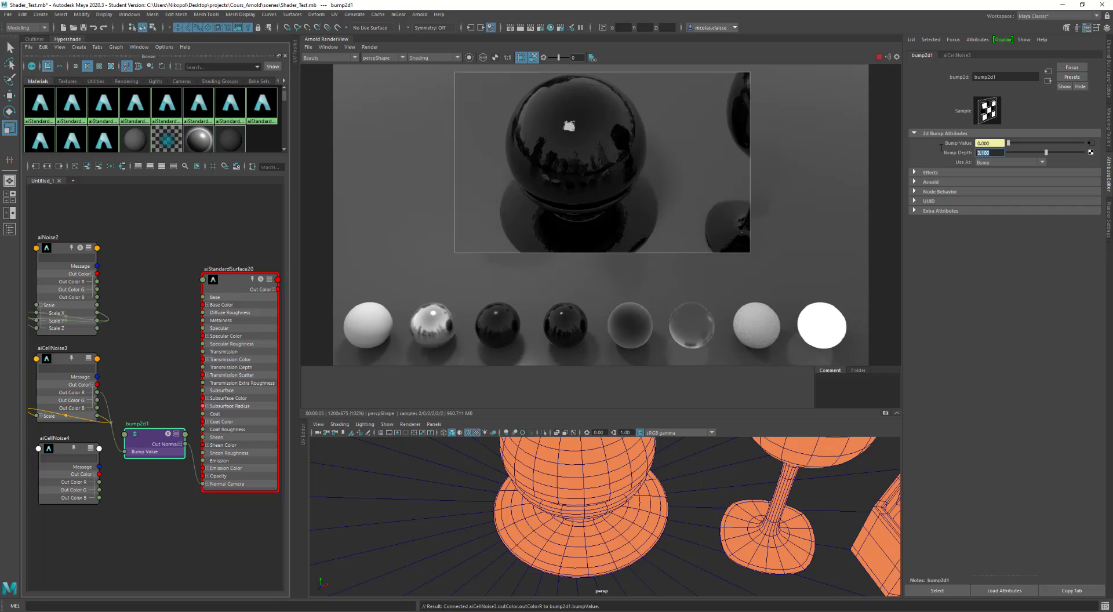
{"action": "type", "text": "0.3"}
{"action": "key", "text": "Return"}
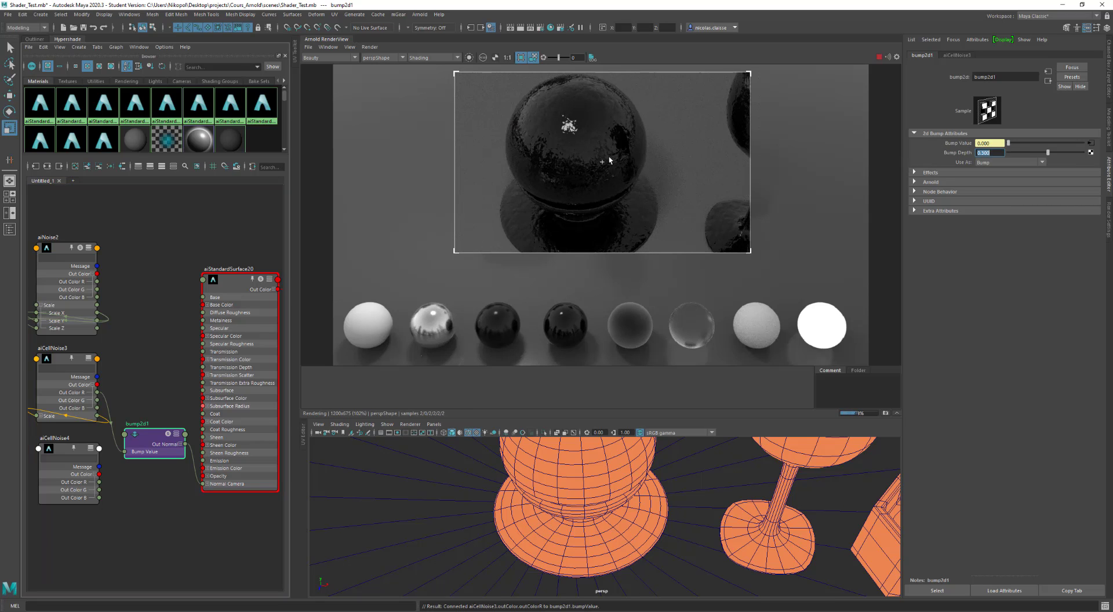
{"action": "scroll", "coordinate": [609, 160], "scroll_direction": "up", "scroll_amount": 2}
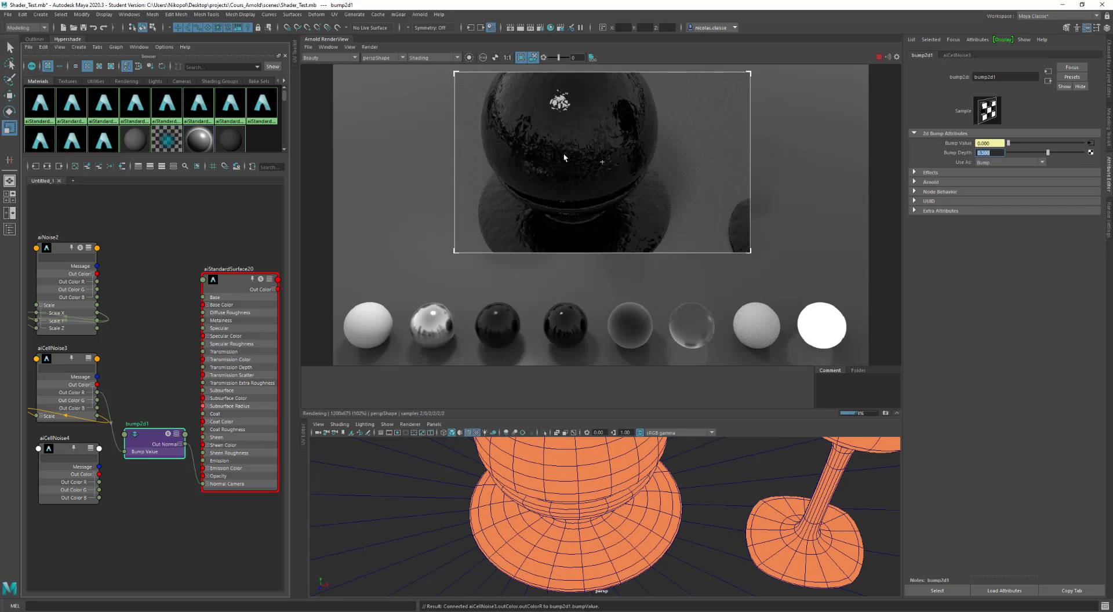
Compare aiStandardSurface20's Specular Roughness at about 0.28 and 0.6, and set it to about 0.39.
{"action": "left_click", "coordinate": [562, 152]}
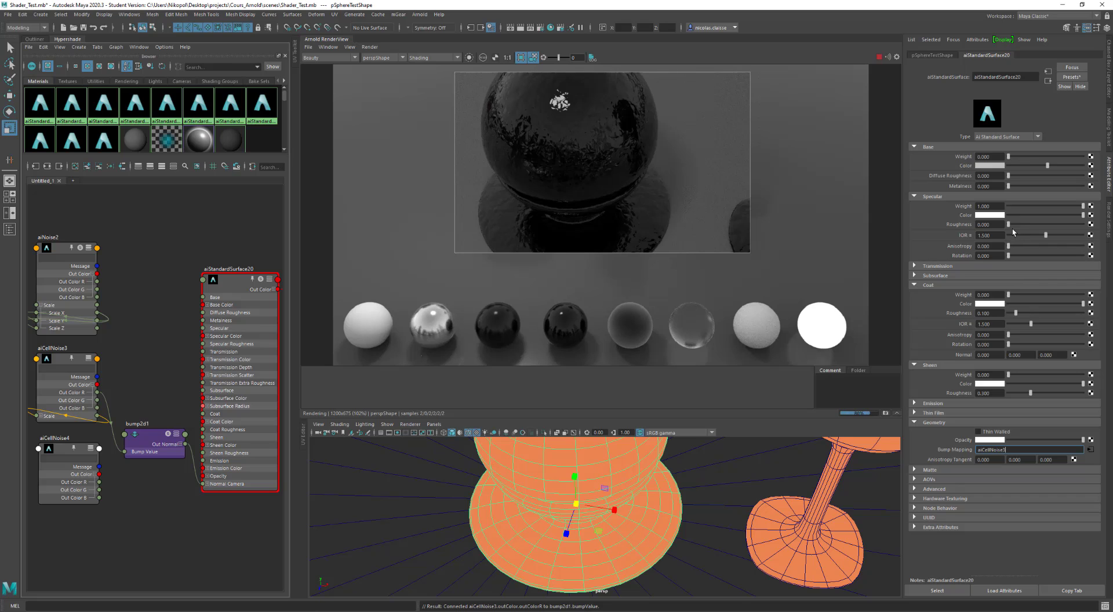
{"action": "left_click_drag", "start_coordinate": [1009, 224], "coordinate": [1030, 227]}
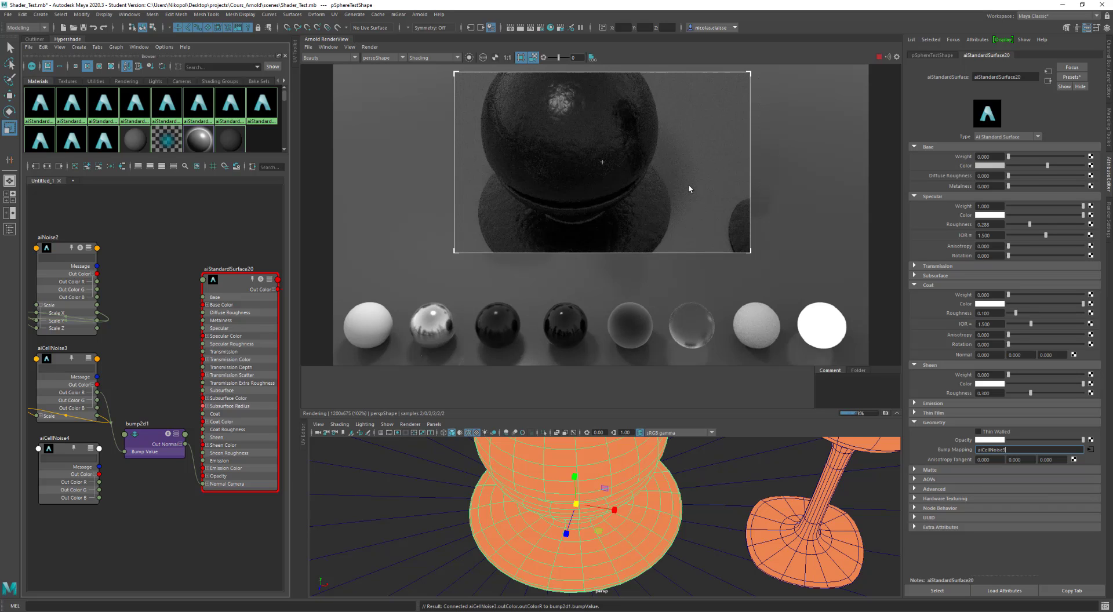
{"action": "scroll", "coordinate": [689, 189], "scroll_direction": "down", "scroll_amount": 2, "text": "alt"}
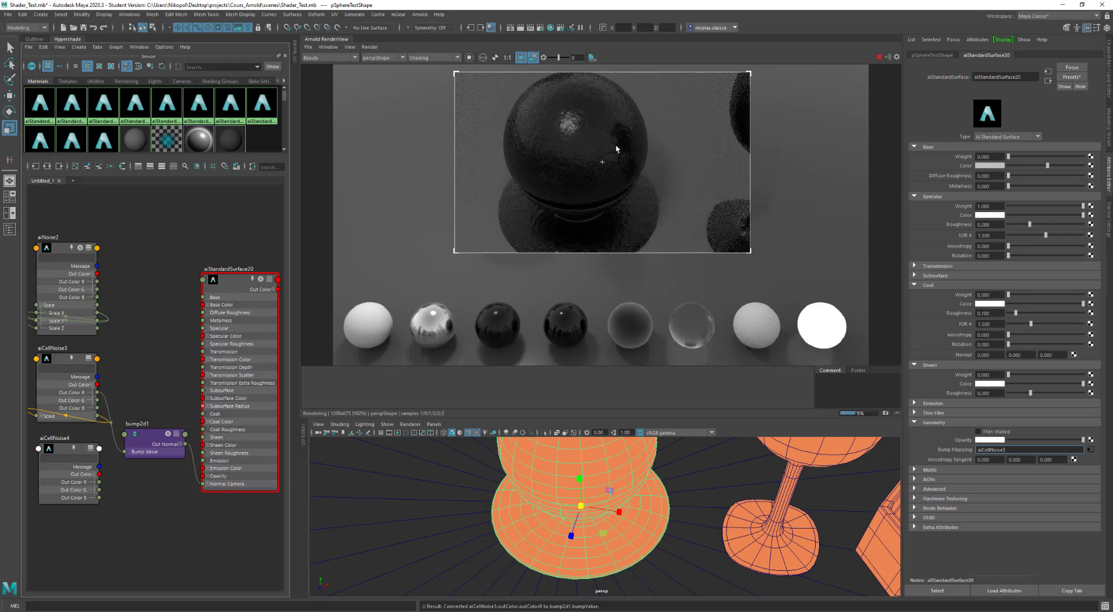
{"action": "left_click", "coordinate": [1053, 224]}
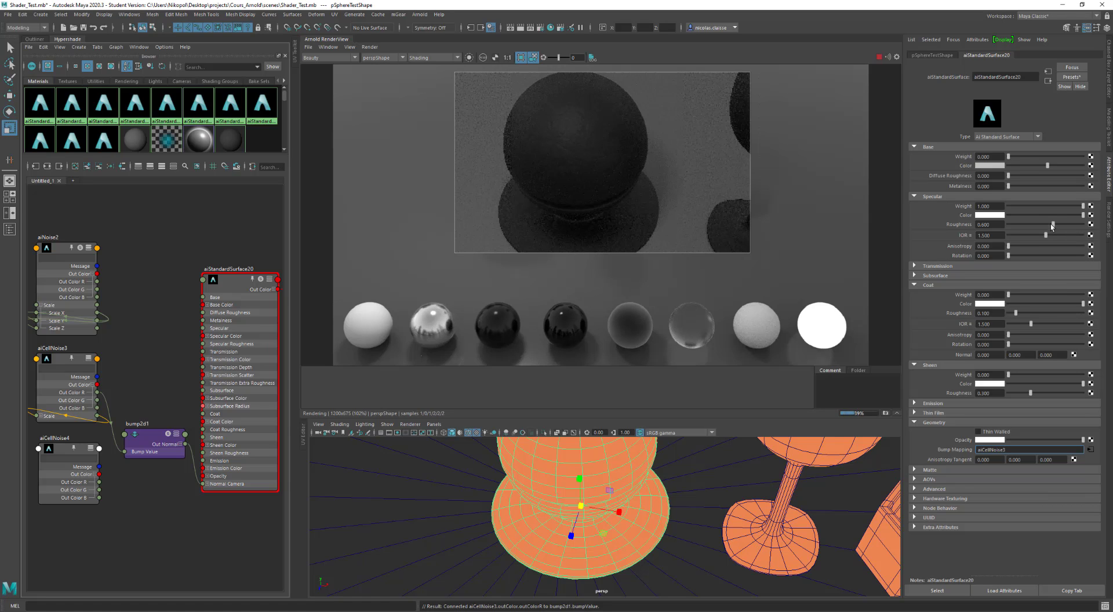
{"action": "left_click_drag", "start_coordinate": [1053, 226], "coordinate": [1045, 229]}
{"action": "left_click", "coordinate": [1037, 225]}
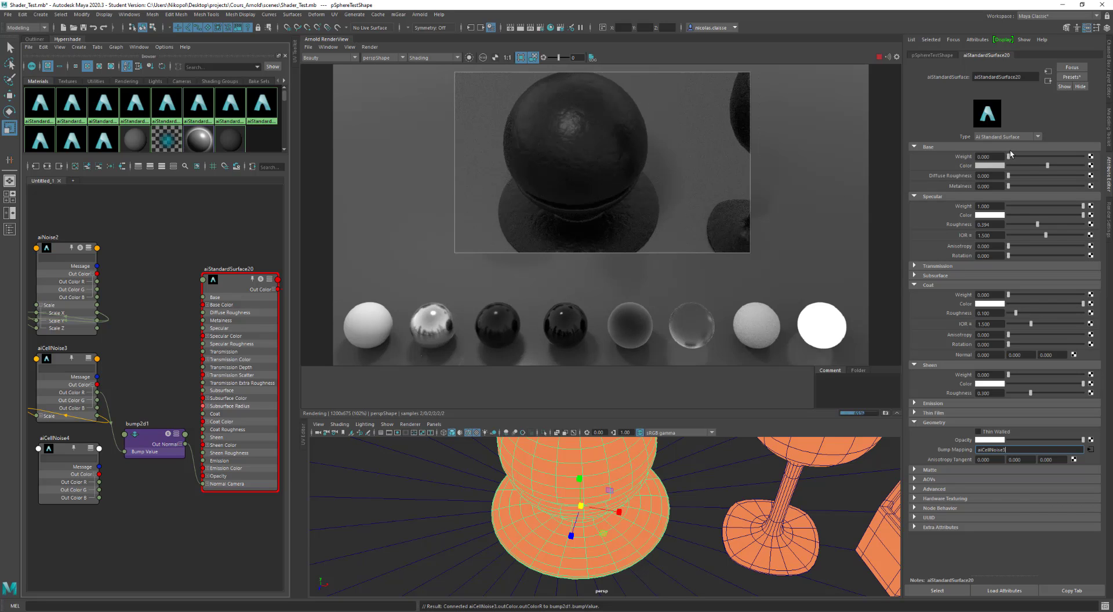
Raise the Base Weight to about 0.2, lower Specular Roughness to about 0.35, and compare Specular Weight at 0 and raised again.
{"action": "mouse_move", "coordinate": [1008, 156]}
{"action": "left_mouse_down"}
{"action": "mouse_move", "coordinate": [1053, 156]}
{"action": "mouse_move", "coordinate": [1023, 157]}
{"action": "left_mouse_up"}
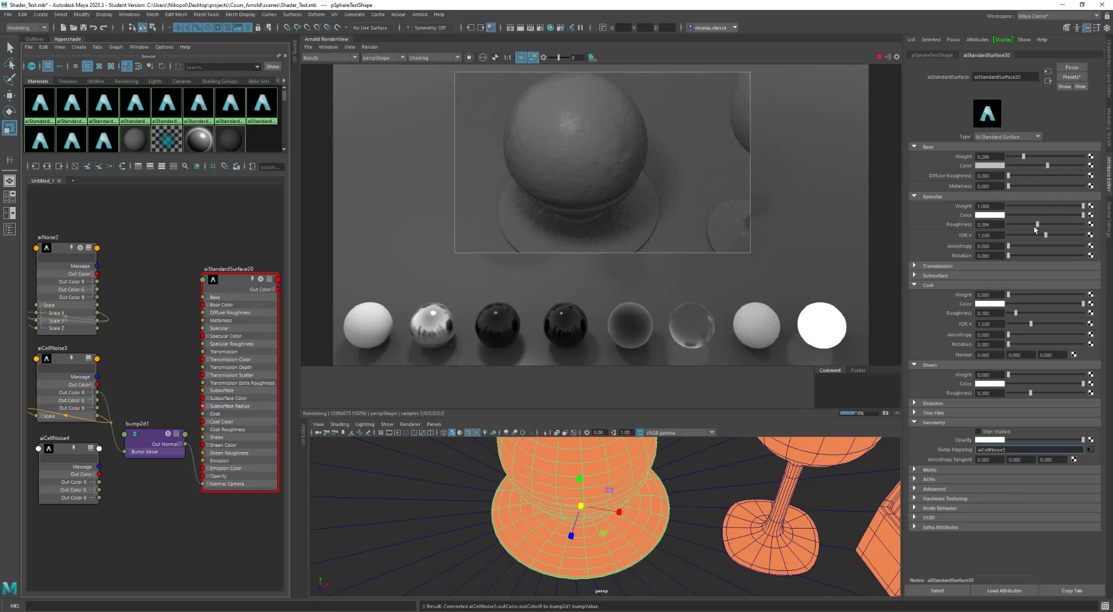
{"action": "left_click_drag", "start_coordinate": [1037, 226], "coordinate": [1003, 204]}
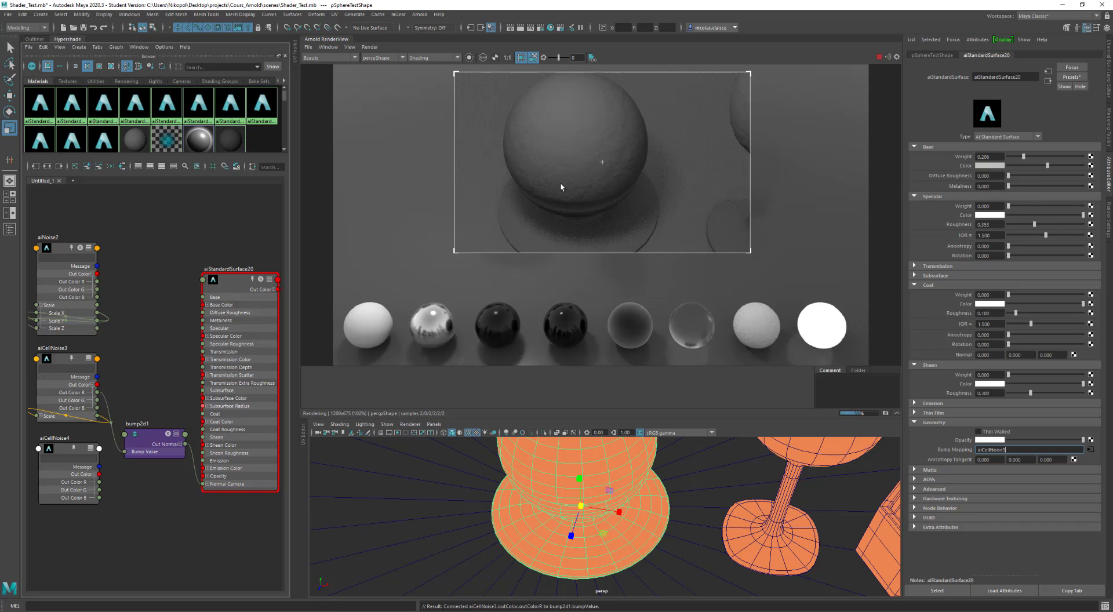
{"action": "left_click_drag", "start_coordinate": [1008, 206], "coordinate": [1101, 209]}
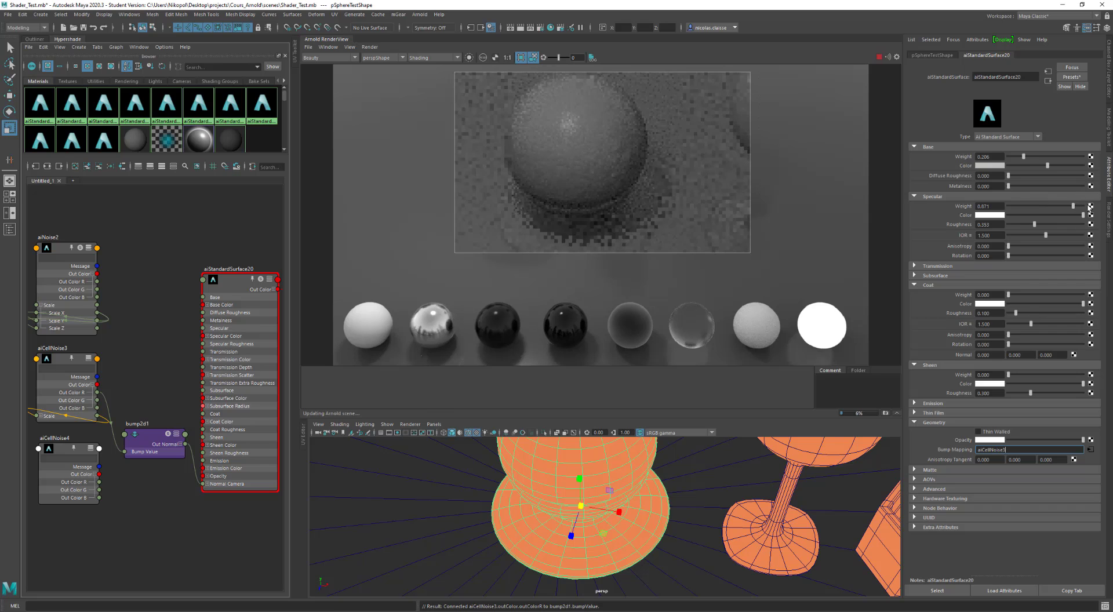
{"action": "left_click_drag", "start_coordinate": [569, 174], "coordinate": [567, 162], "text": "alt"}
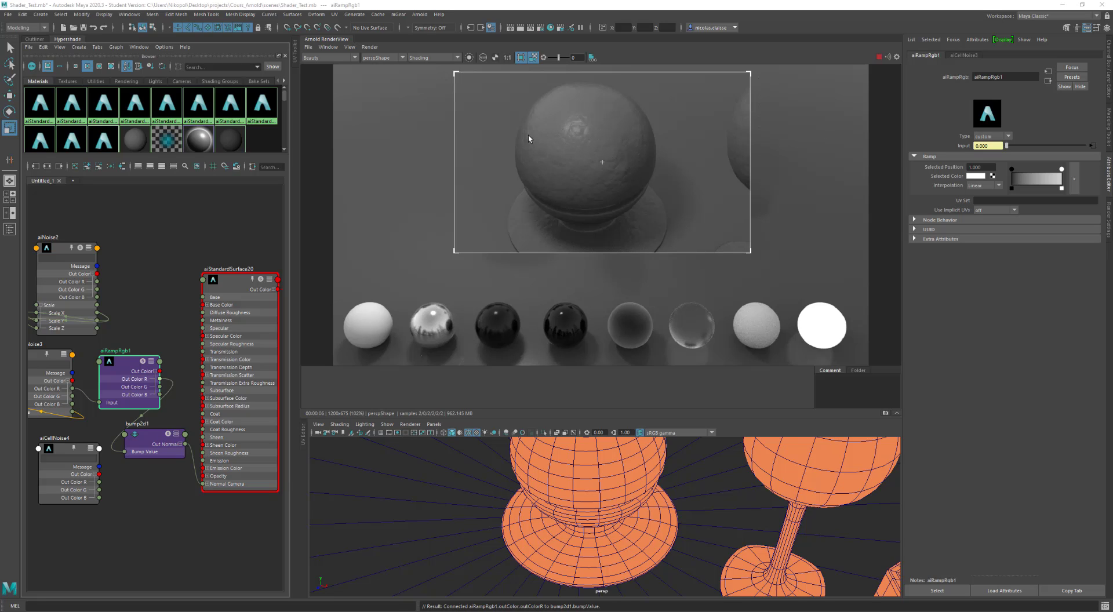
Preview aiCellNoise3's pattern on the sphere with Isolate Selected in the render view.
{"action": "left_click", "coordinate": [34, 359]}
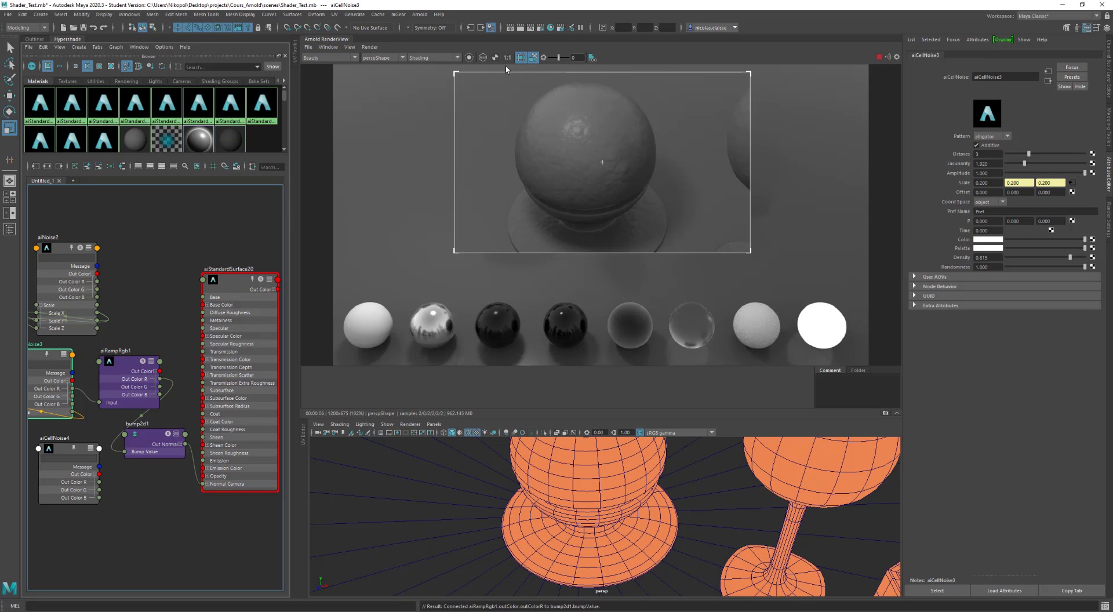
{"action": "left_click", "coordinate": [469, 58]}
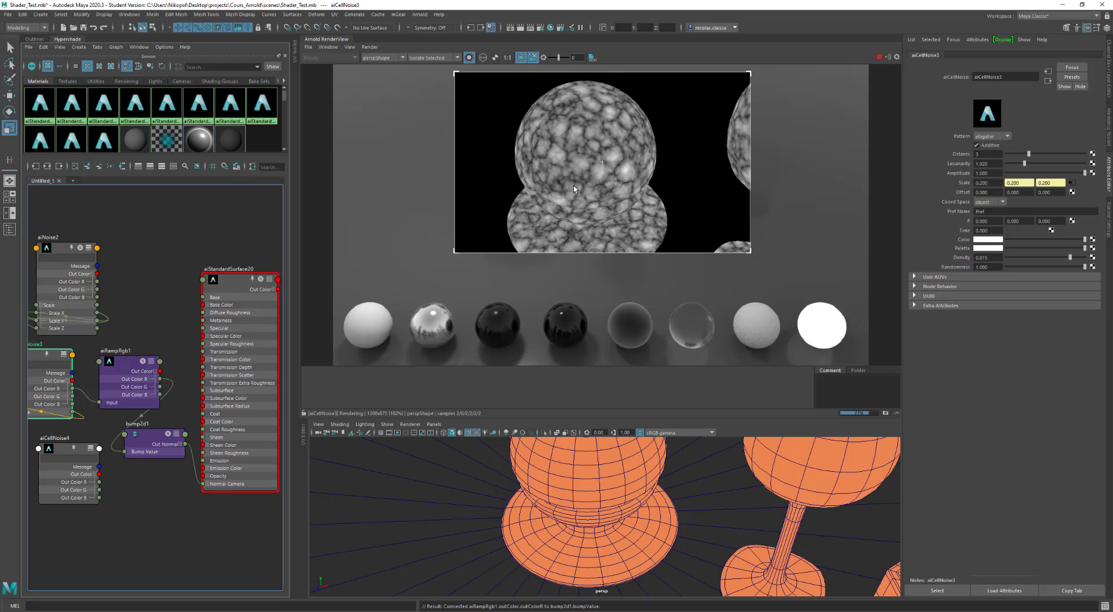
Move aiRampRgb1's black stop to about 0.25 and its white stop to about 0.87, returning the render from isolated to full shading.
{"action": "left_click", "coordinate": [114, 373]}
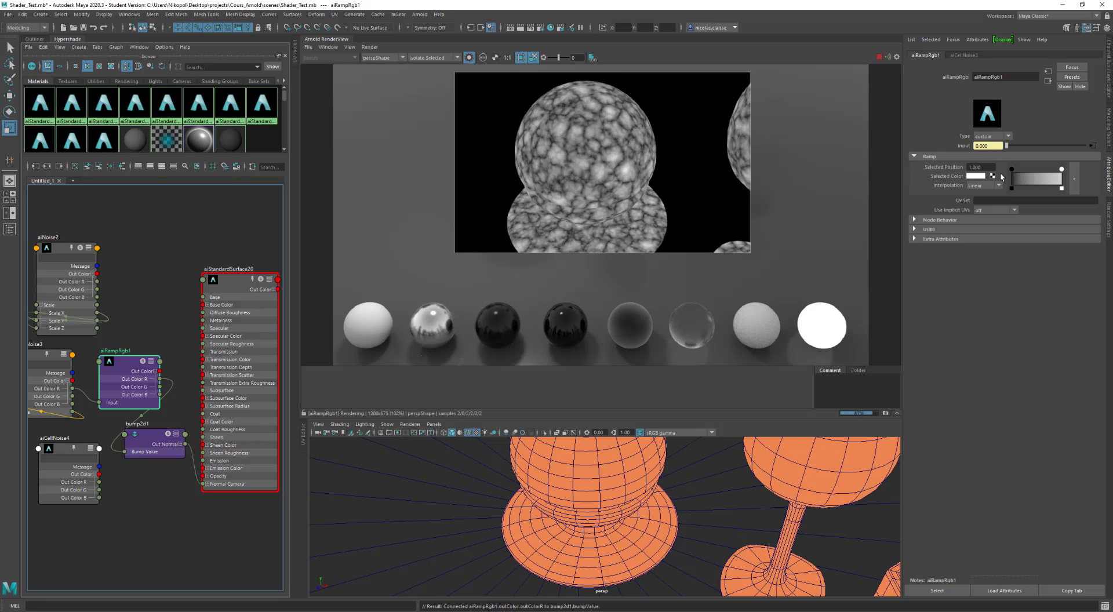
{"action": "left_click", "coordinate": [1021, 172]}
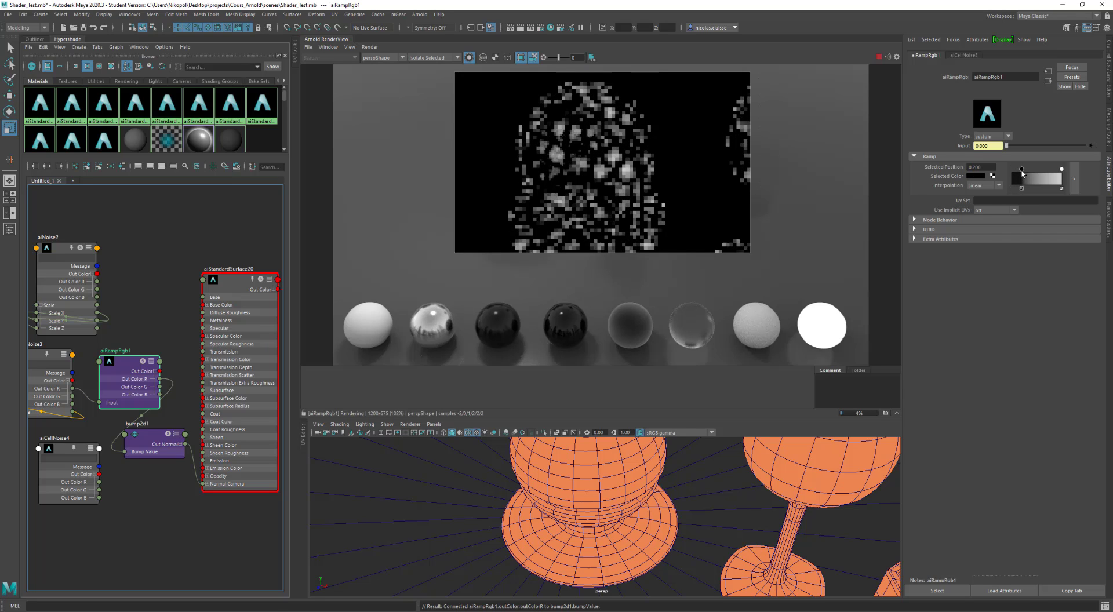
{"action": "left_click_drag", "start_coordinate": [1022, 172], "coordinate": [1024, 172]}
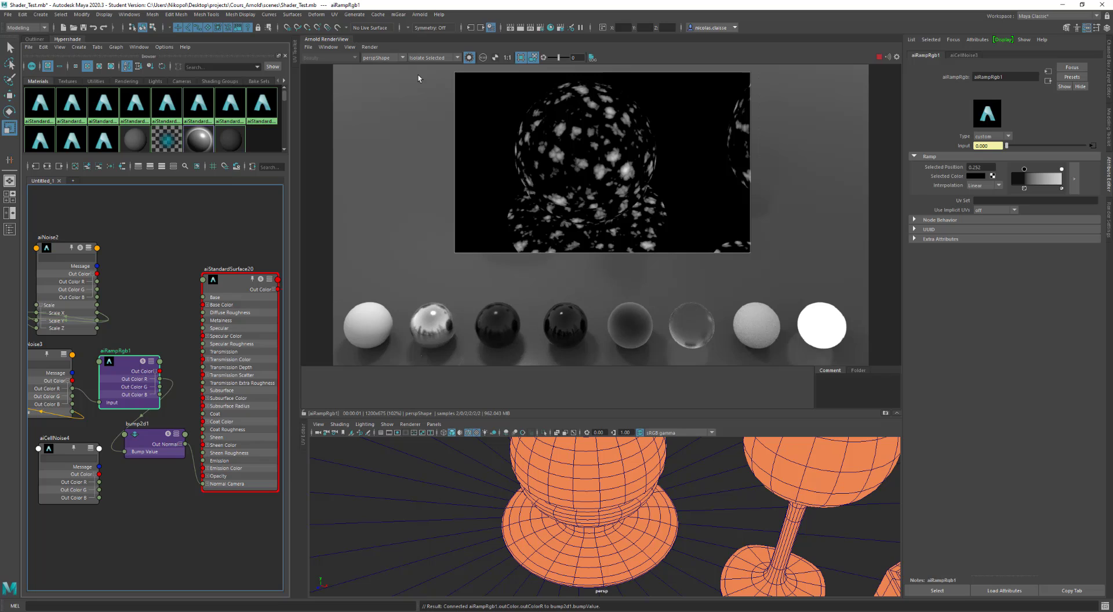
{"action": "left_click", "coordinate": [469, 57]}
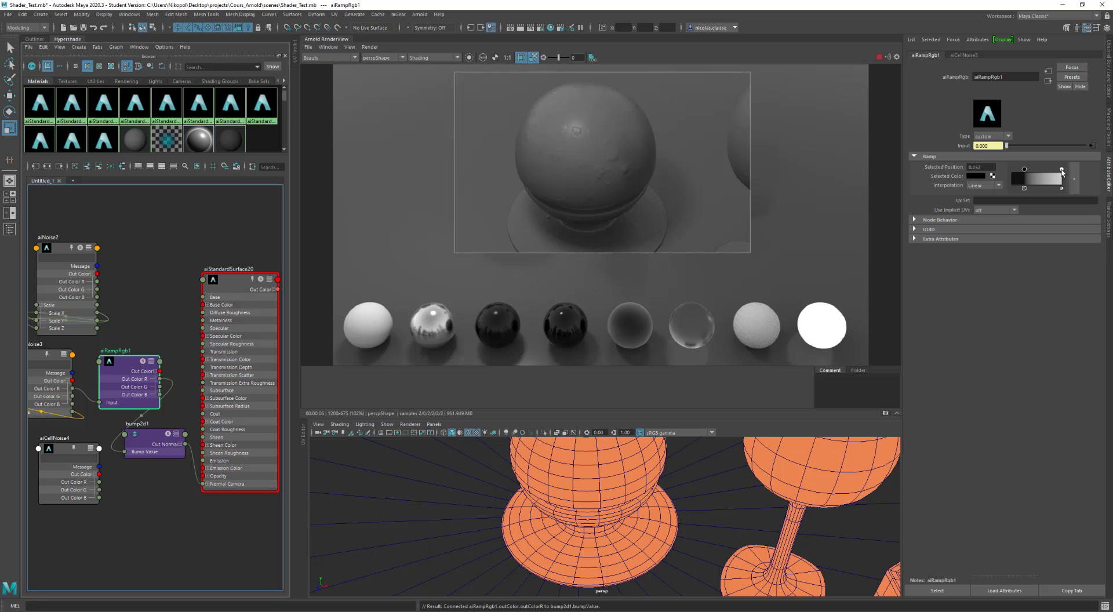
{"action": "left_click_drag", "start_coordinate": [1061, 169], "coordinate": [1056, 169]}
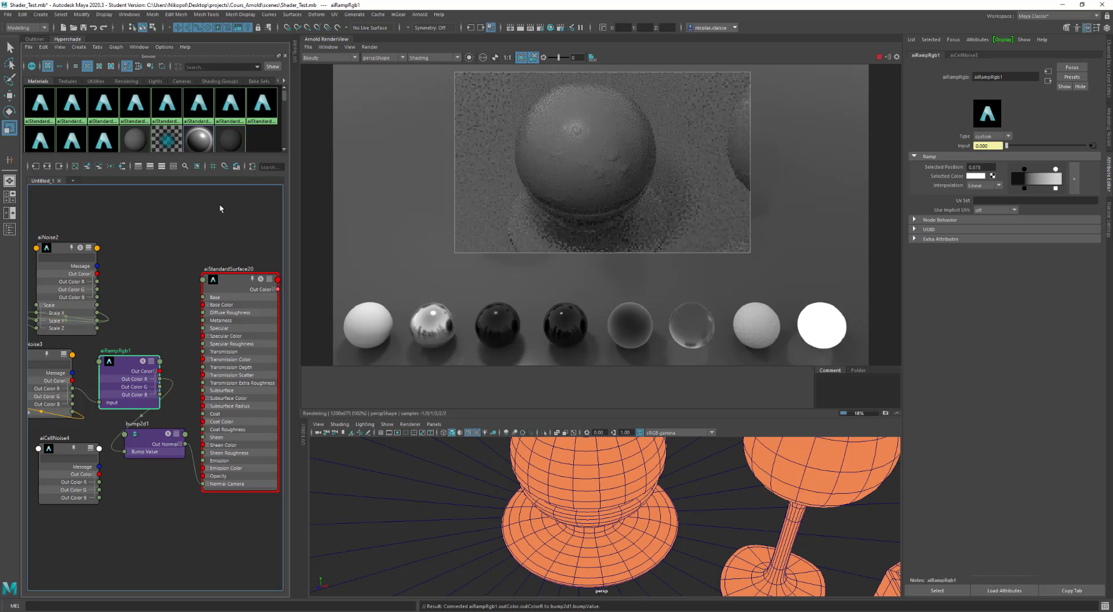
Invert the bump by setting bump2d1's Bump Depth to -0.3.
{"action": "left_click", "coordinate": [142, 437]}
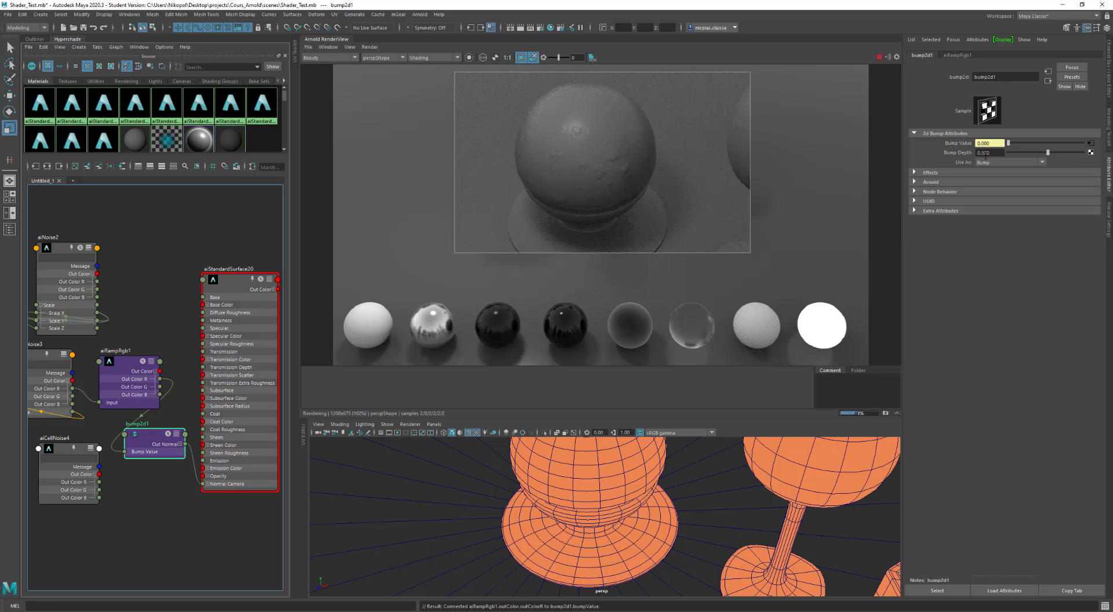
{"action": "left_click", "coordinate": [995, 153]}
{"action": "type", "text": "-"}
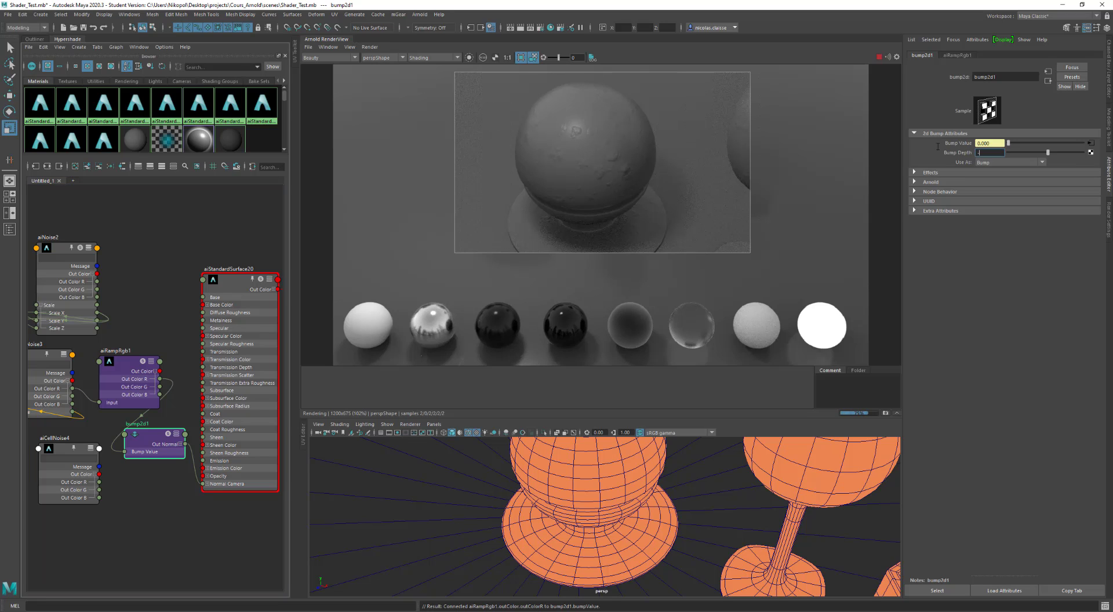
{"action": "type", "text": "0.3"}
{"action": "key", "text": "Return"}
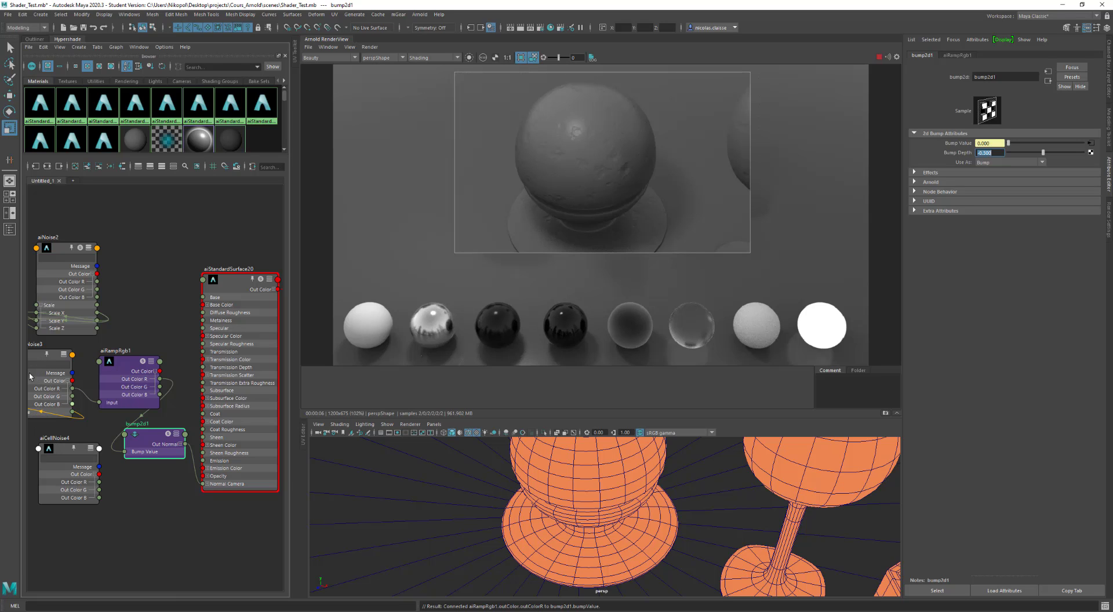
Set the first Scale value of aiCellNoise3 to 1.
{"action": "left_click", "coordinate": [40, 359]}
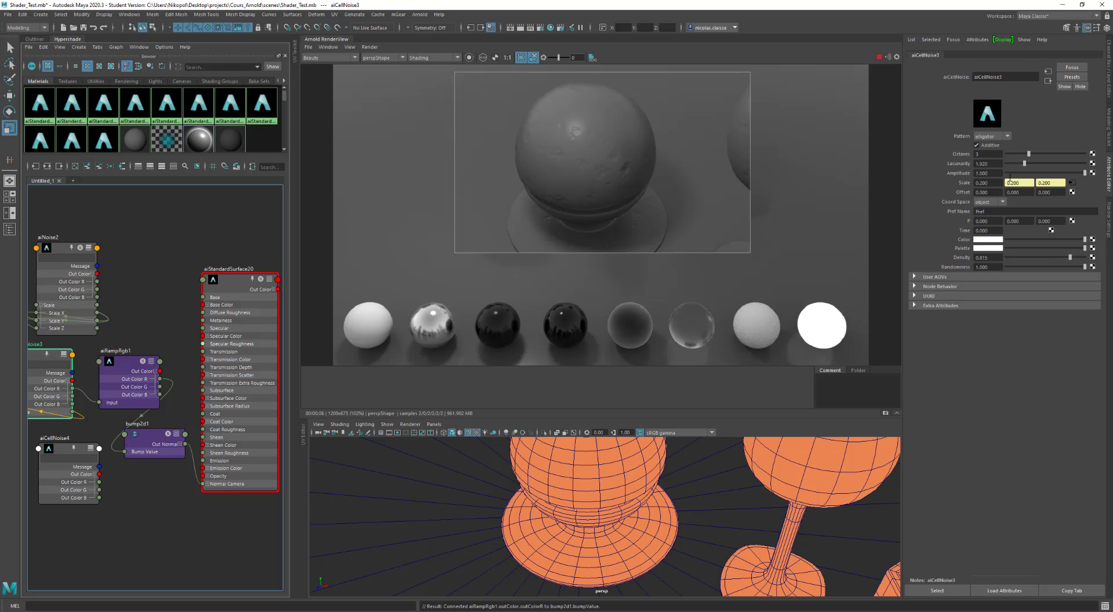
{"action": "left_click", "coordinate": [989, 183]}
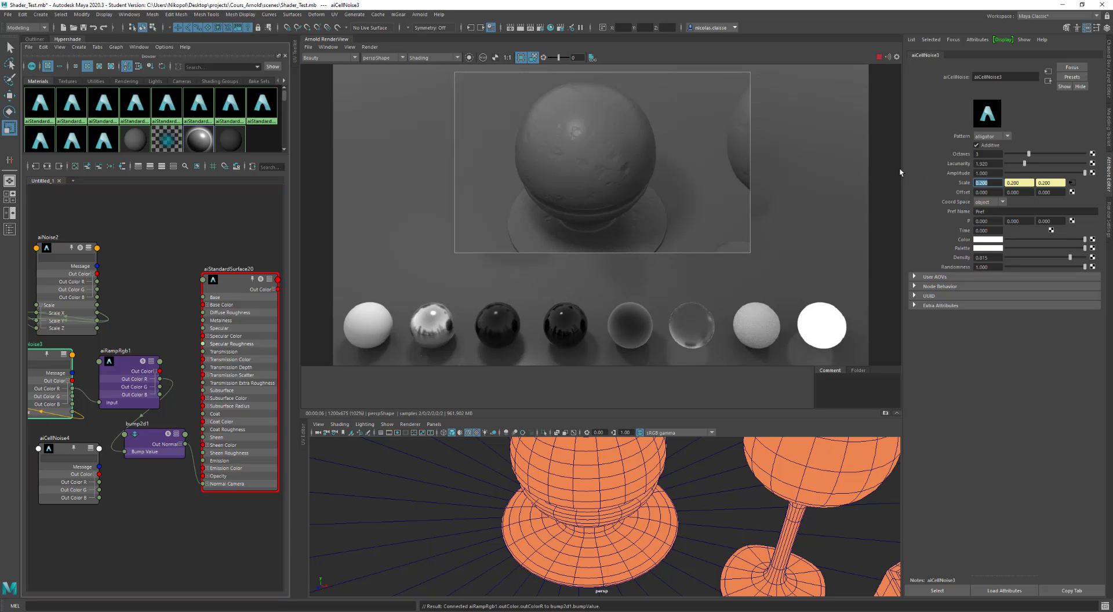
{"action": "type", "text": "1"}
{"action": "key", "text": "Return"}
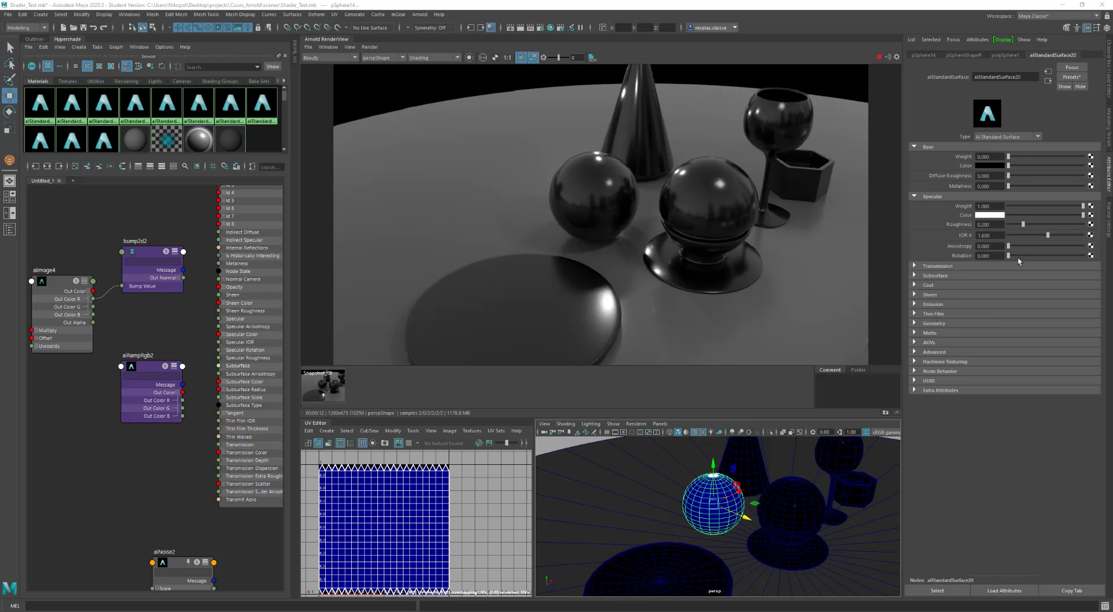
Raise aiStandardSurface20's Specular Anisotropy to about 0.52, compare it with the stored snapshot, and store a new render snapshot.
{"action": "left_click", "coordinate": [1020, 245]}
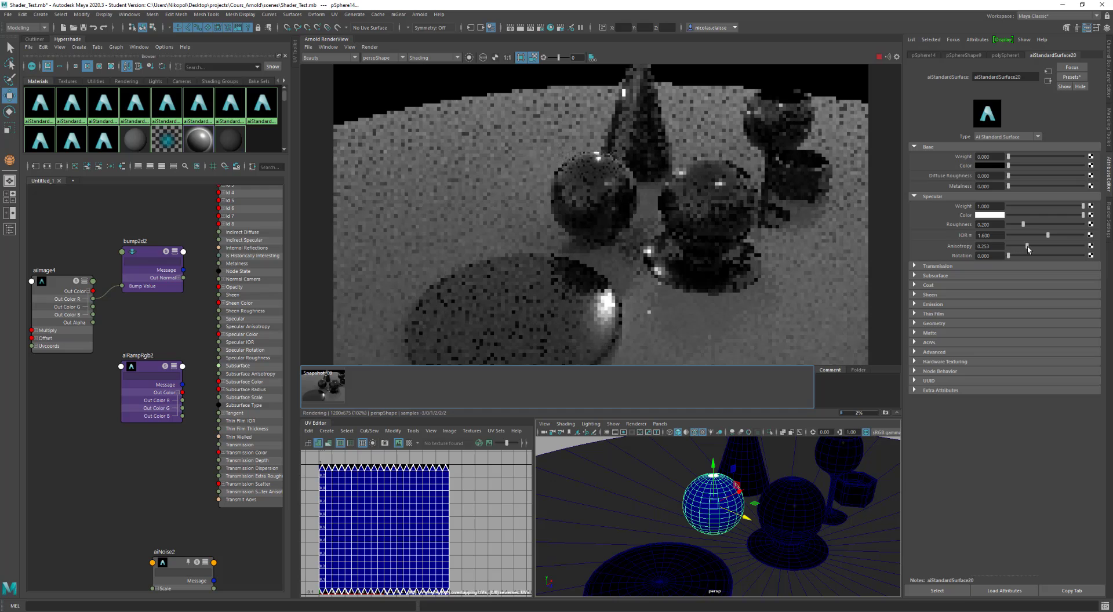
{"action": "left_click_drag", "start_coordinate": [1020, 245], "coordinate": [1047, 246]}
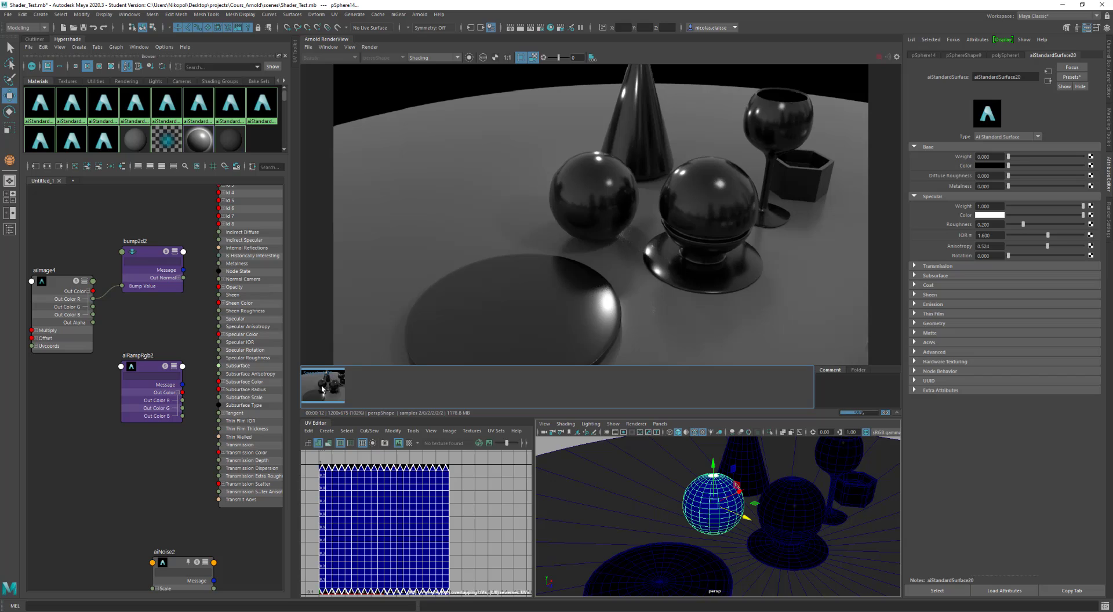
{"action": "left_click", "coordinate": [322, 389]}
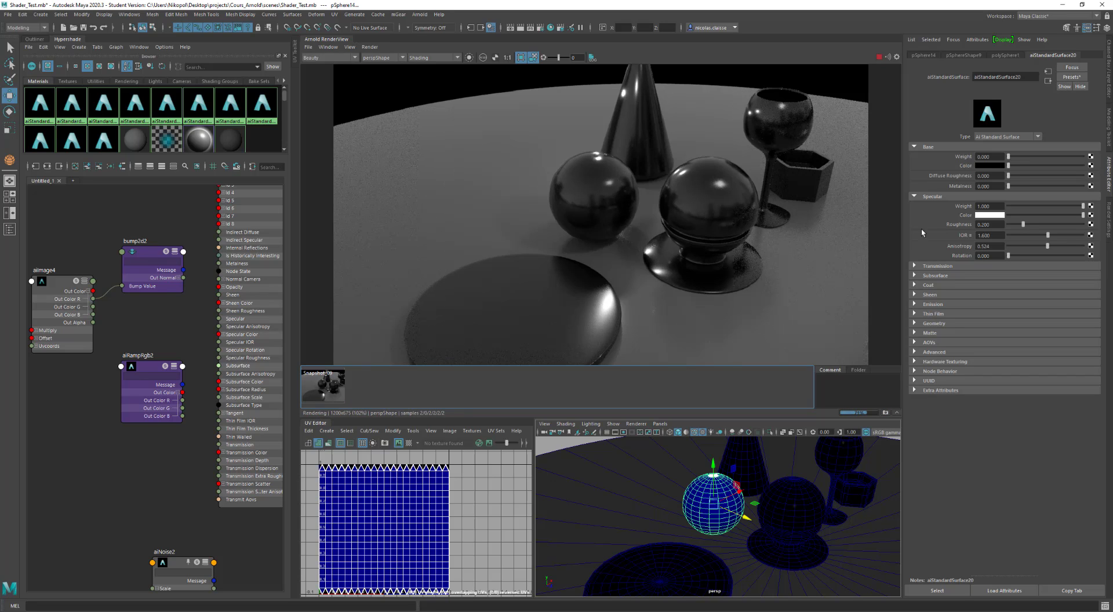
{"action": "left_click", "coordinate": [886, 414]}
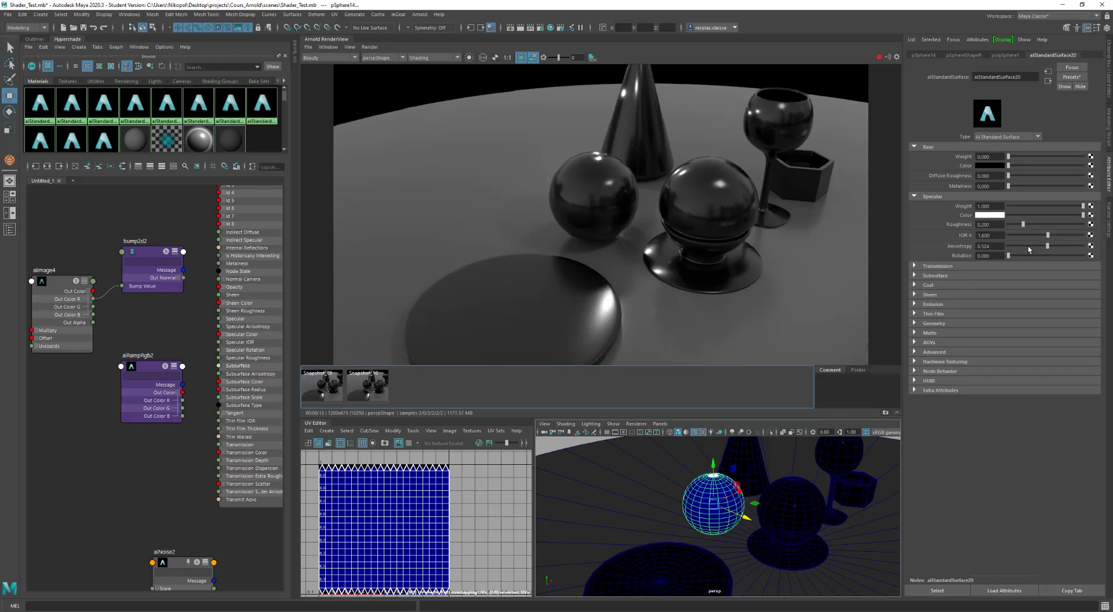
Set the Specular Rotation to about 0.15 and compare the live render repeatedly with the second snapshot.
{"action": "left_click_drag", "start_coordinate": [1009, 256], "coordinate": [1020, 255]}
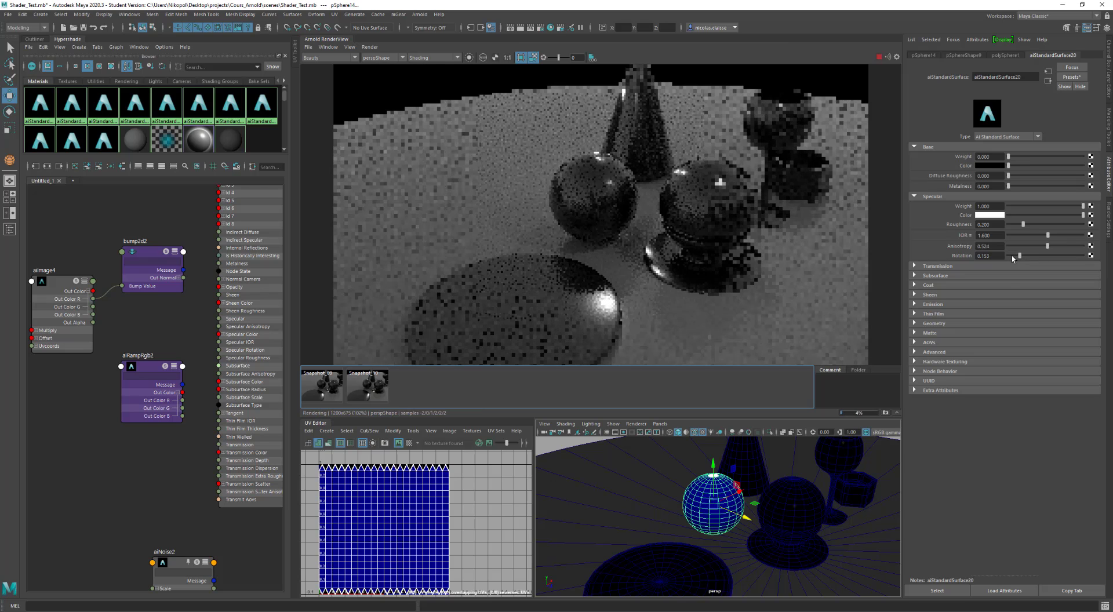
{"action": "left_click", "coordinate": [369, 393]}
{"action": "left_click", "coordinate": [369, 393]}
{"action": "left_click", "coordinate": [368, 393]}
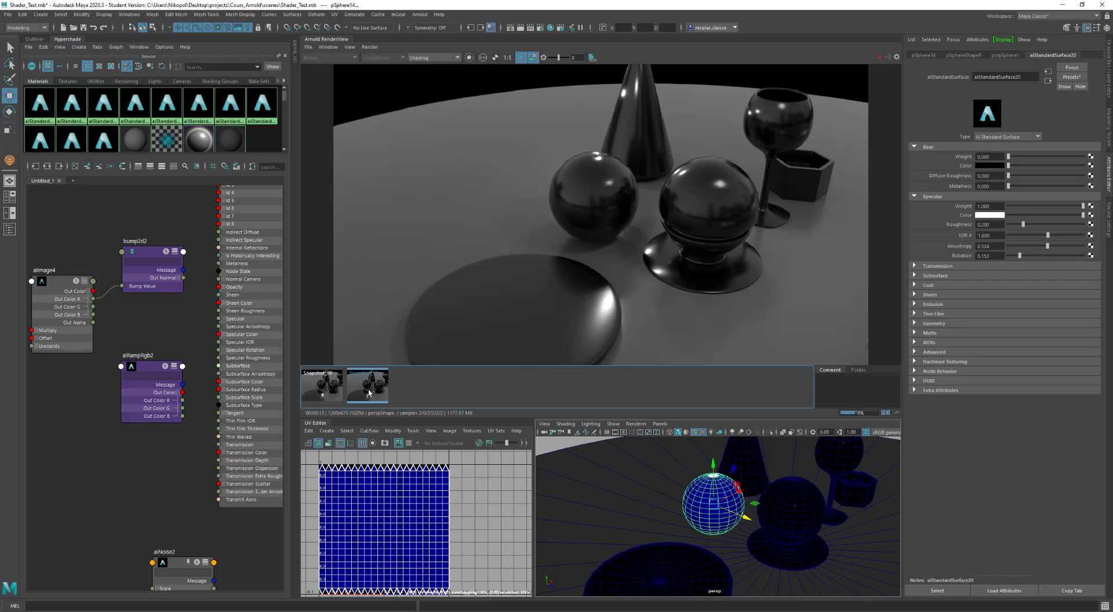
{"action": "left_click", "coordinate": [369, 393]}
{"action": "left_click", "coordinate": [369, 393]}
{"action": "left_click", "coordinate": [368, 393]}
{"action": "left_click", "coordinate": [369, 393]}
Set the Specular Anisotropy to 1 and examine the plain sphere's highlights up close in the live render.
{"action": "left_click_drag", "start_coordinate": [1072, 248], "coordinate": [1090, 248]}
{"action": "scroll", "coordinate": [614, 198], "scroll_direction": "up", "scroll_amount": 3}
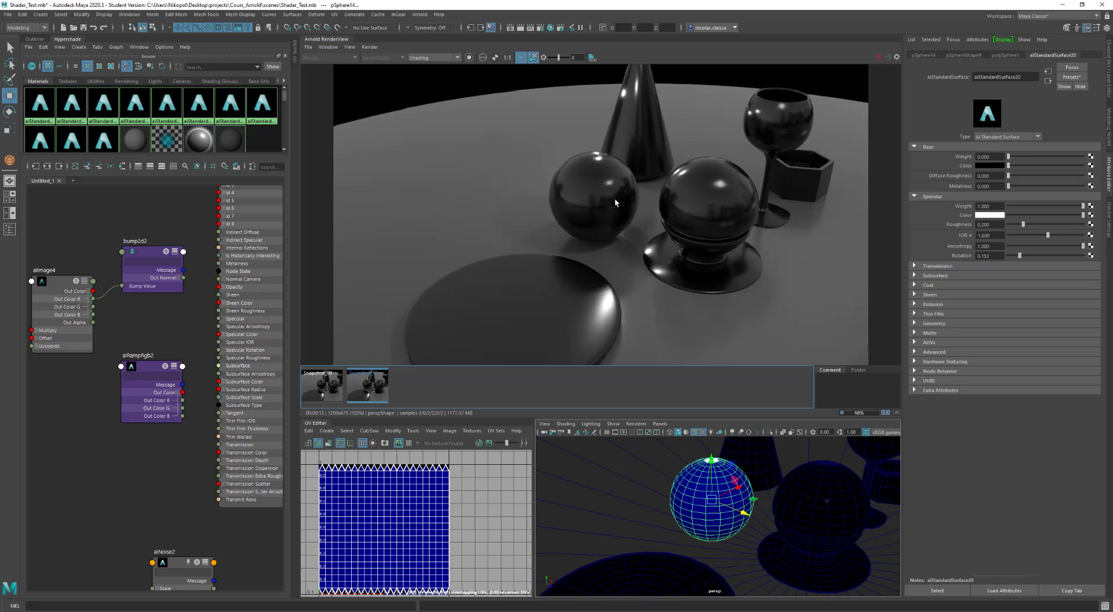
{"action": "scroll", "coordinate": [614, 198], "scroll_direction": "up", "scroll_amount": 2}
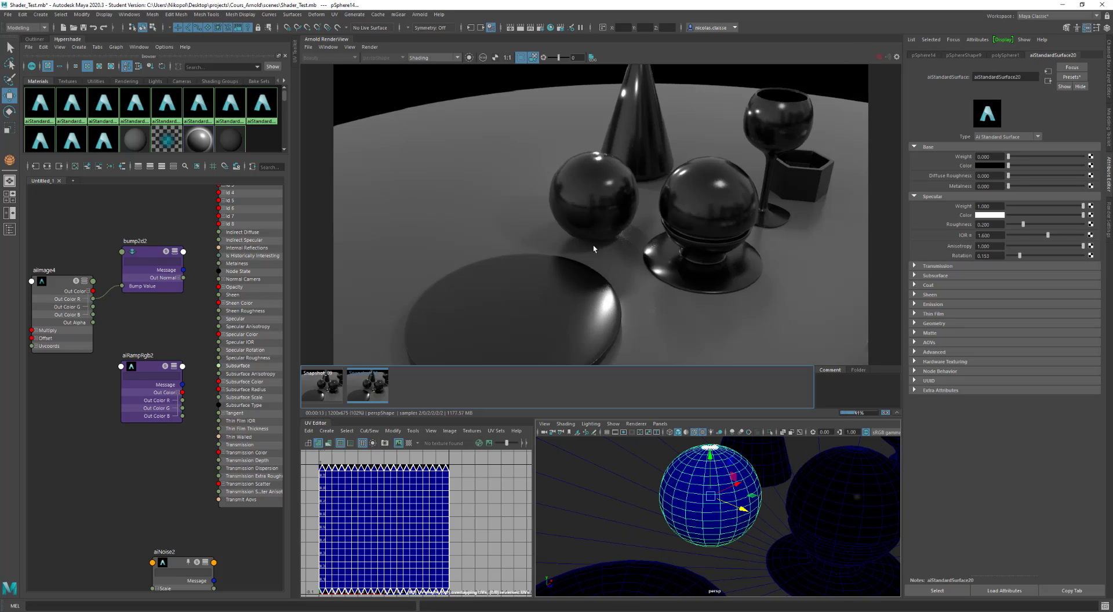
{"action": "left_click", "coordinate": [885, 412]}
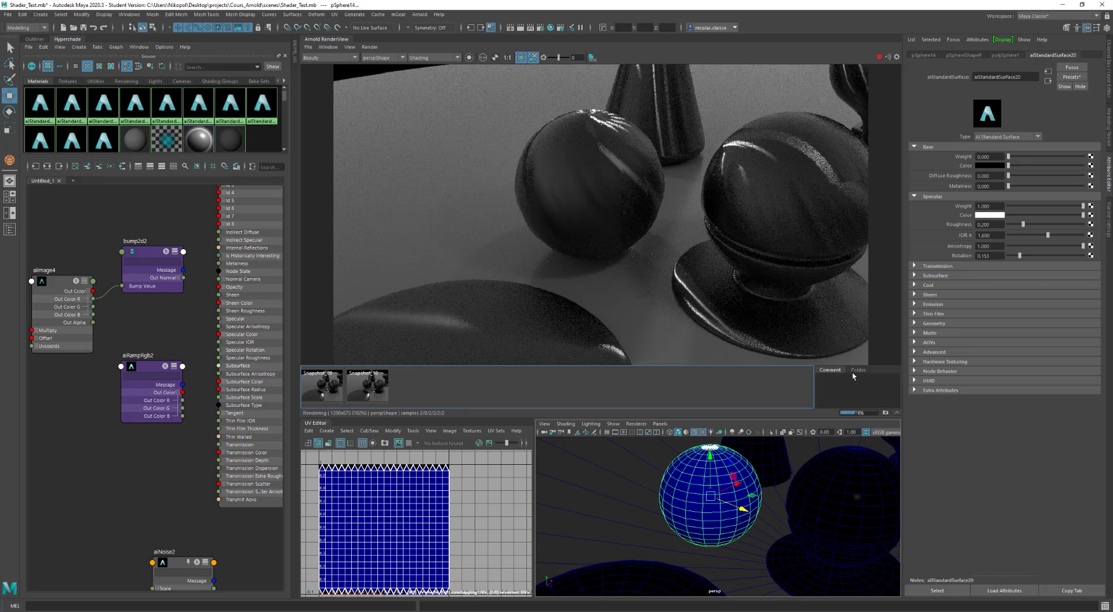
{"action": "scroll", "coordinate": [596, 189], "scroll_direction": "up", "scroll_amount": 1}
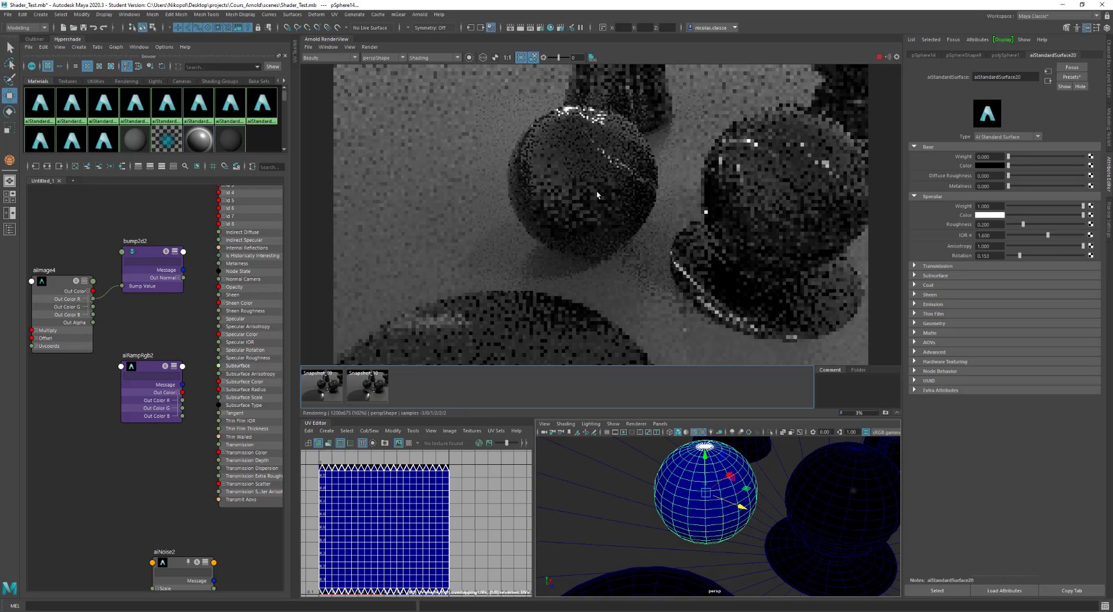
{"action": "middle_click_drag", "start_coordinate": [589, 181], "coordinate": [587, 196], "text": "alt"}
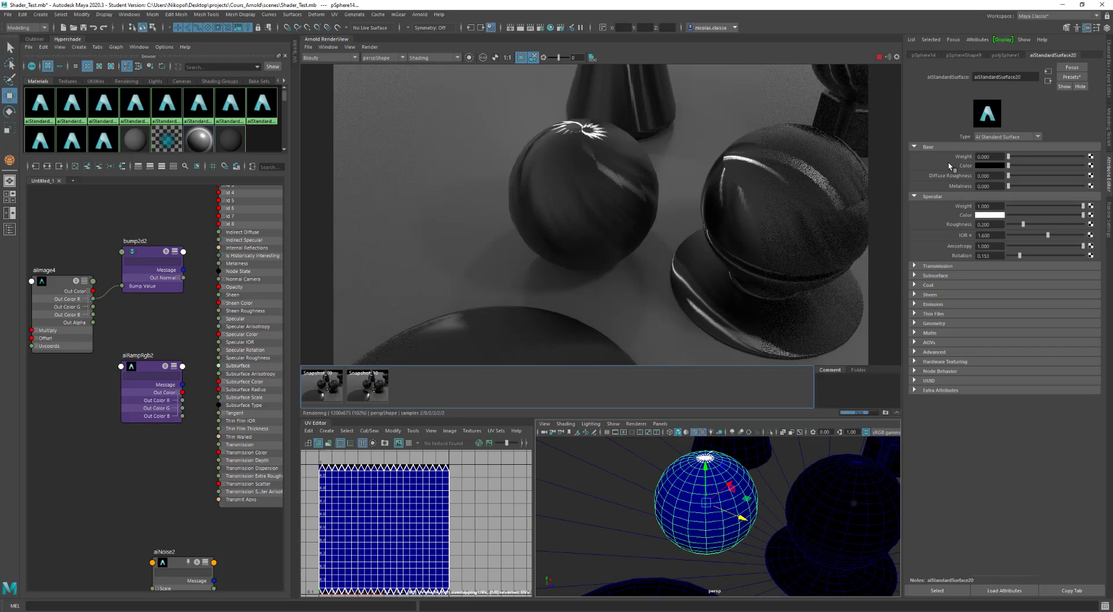
Set the plain sphere's Arnold subdivision to catclark with Smooth Tangents enabled, and apply a planar UV projection from above.
{"action": "left_click", "coordinate": [963, 55]}
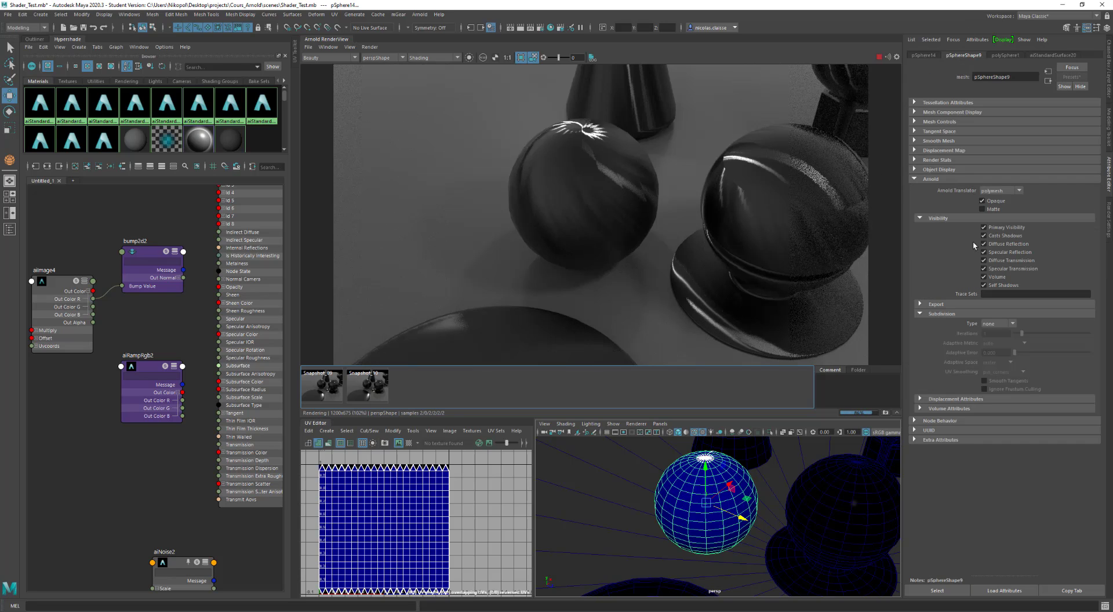
{"action": "left_click", "coordinate": [998, 324]}
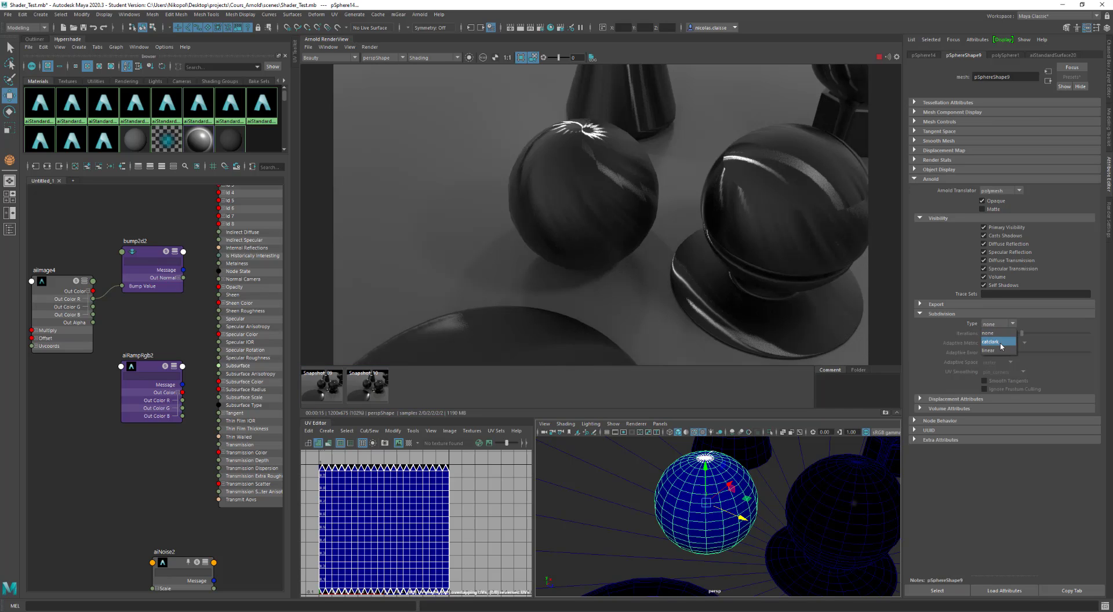
{"action": "left_click", "coordinate": [1001, 344]}
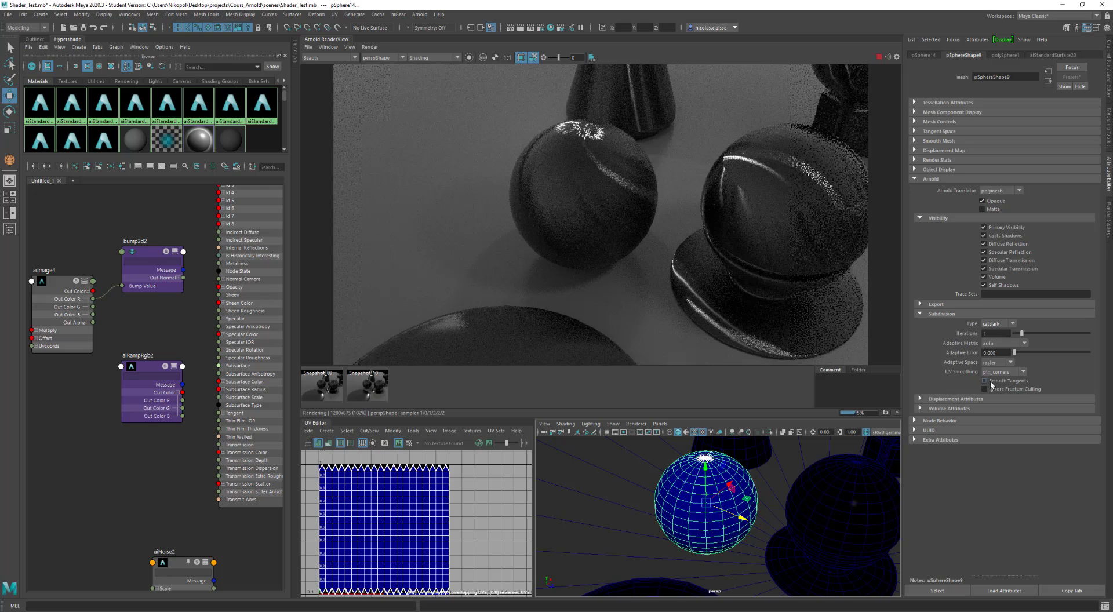
{"action": "left_click", "coordinate": [984, 381]}
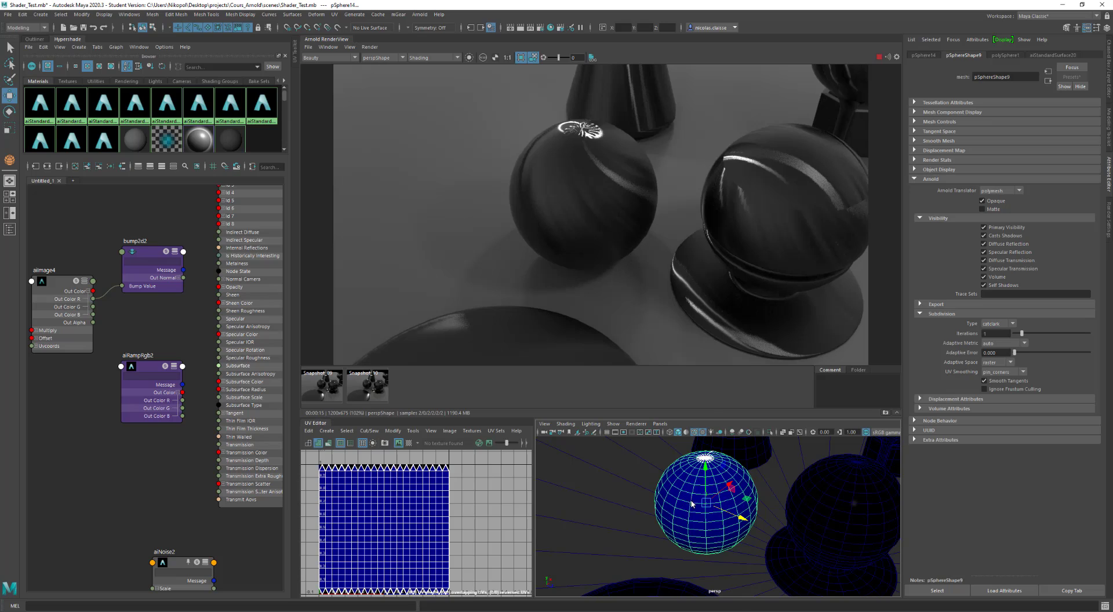
{"action": "right_click_drag", "start_coordinate": [692, 502], "coordinate": [751, 503], "text": "shift"}
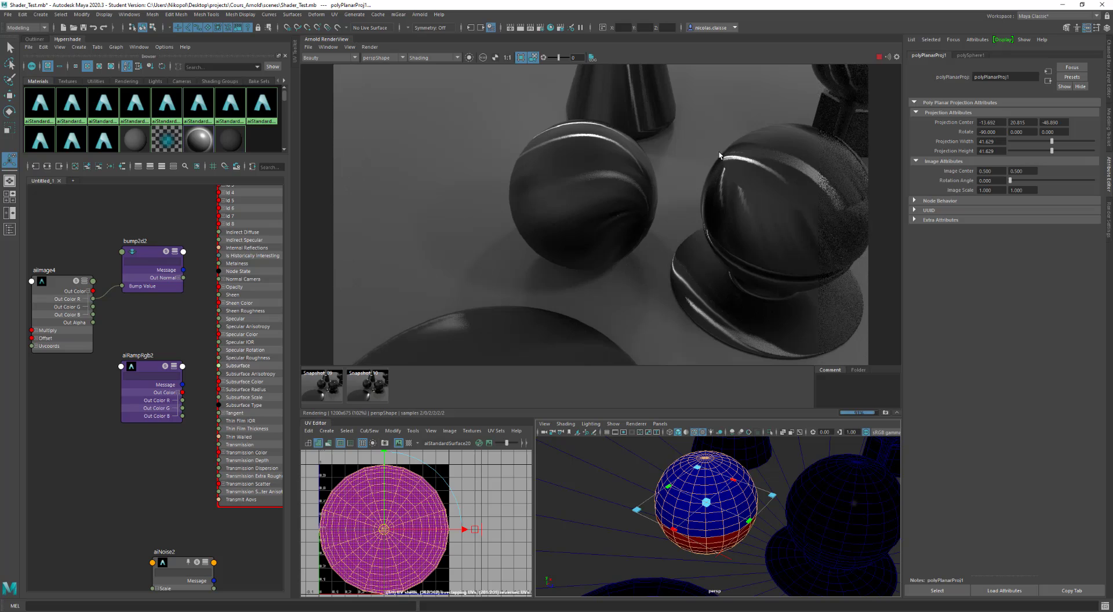
Inspect the UV layouts of the test sphere and the flat cylinder, and examine the cylinder's anisotropic highlight up close.
{"action": "left_click", "coordinate": [828, 500]}
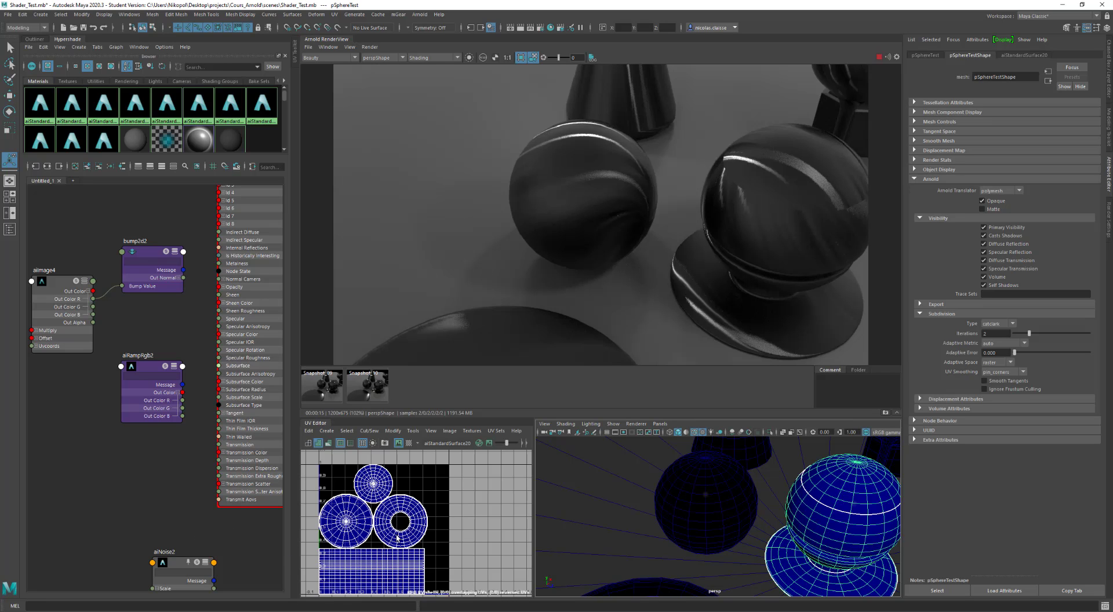
{"action": "left_click_drag", "start_coordinate": [642, 306], "coordinate": [595, 328], "text": "alt"}
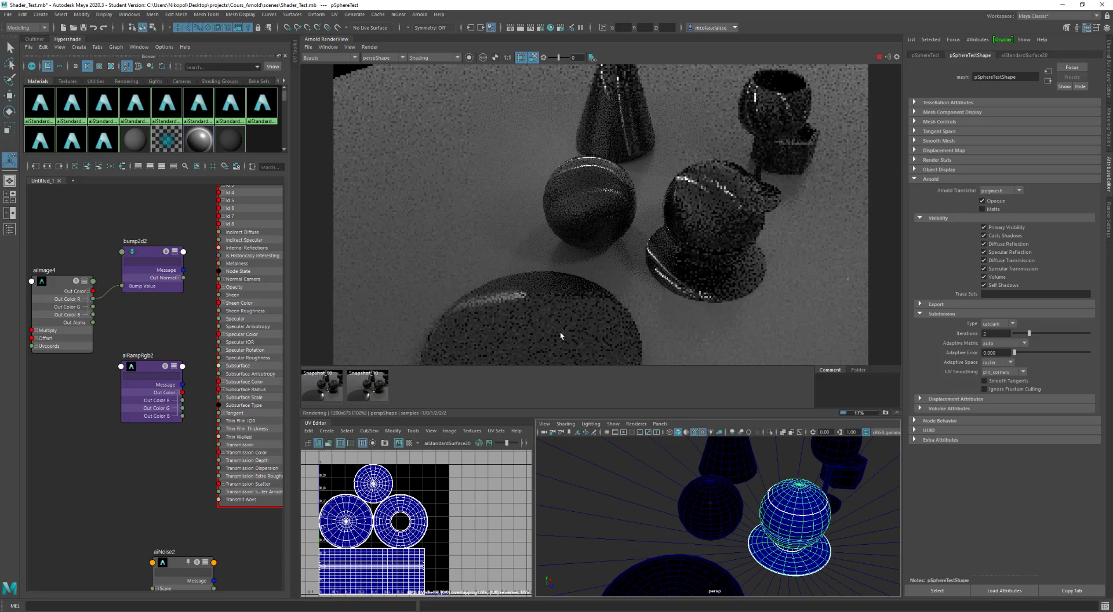
{"action": "left_click", "coordinate": [663, 574]}
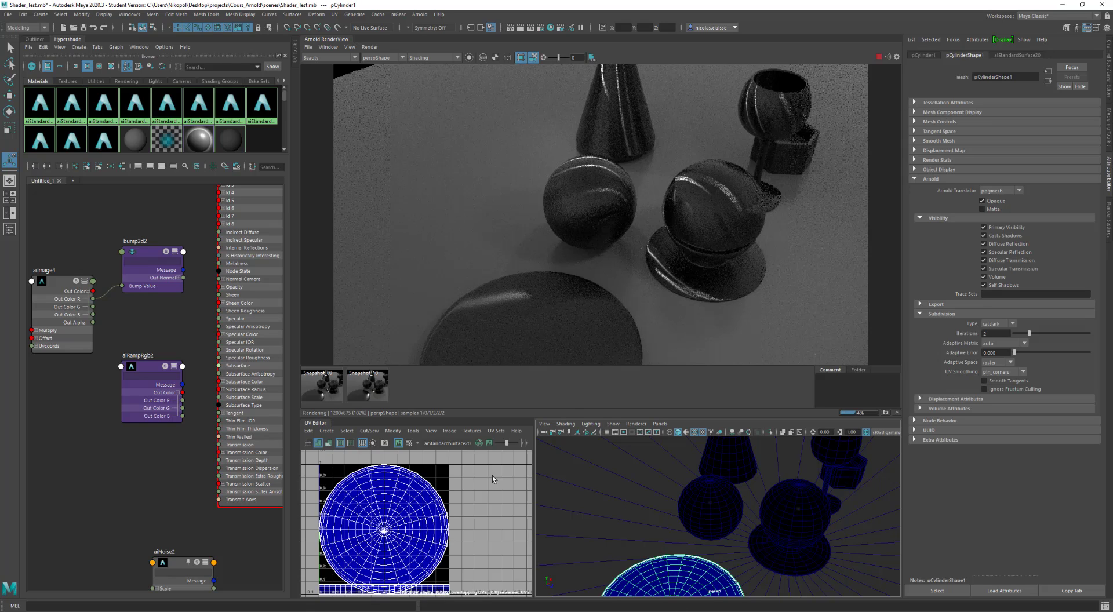
{"action": "middle_click_drag", "start_coordinate": [544, 321], "coordinate": [551, 232], "text": "alt"}
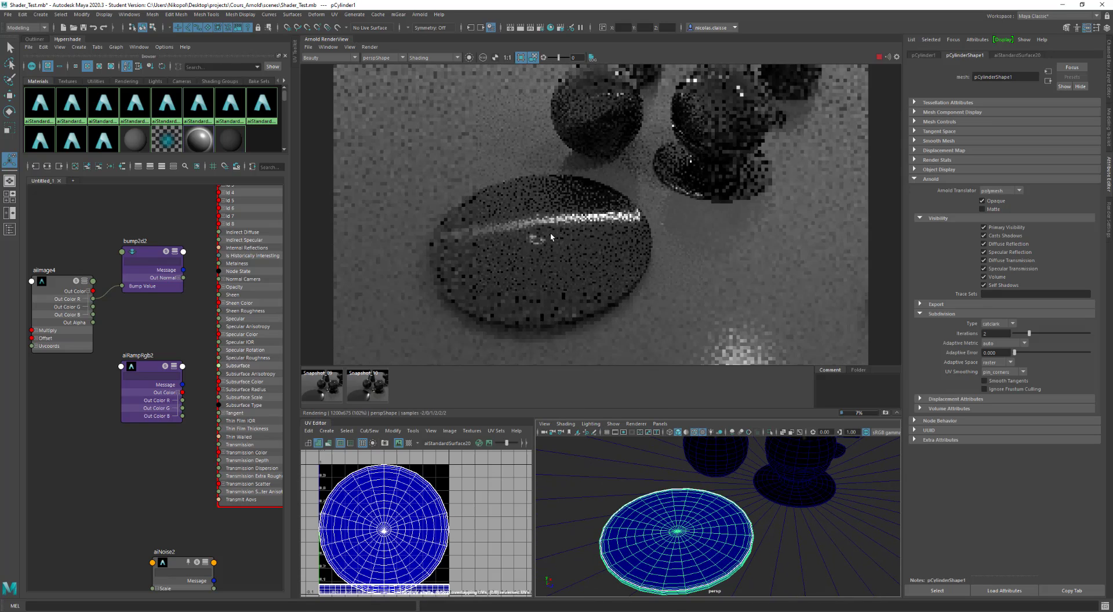
{"action": "left_click_drag", "start_coordinate": [539, 262], "coordinate": [525, 243], "text": "alt"}
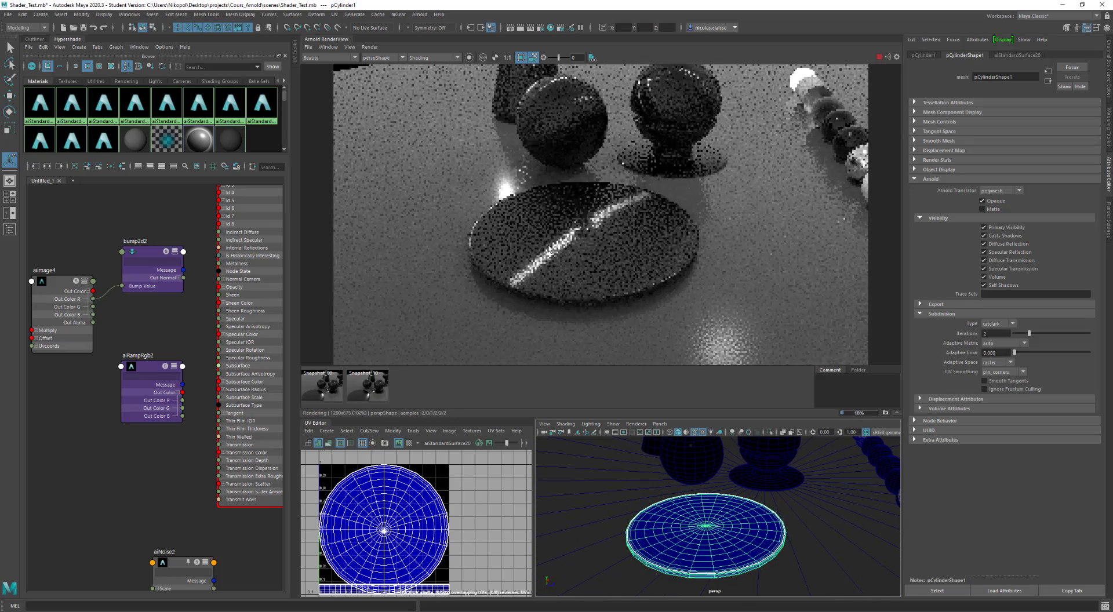
{"action": "right_click_drag", "start_coordinate": [521, 241], "coordinate": [559, 275], "text": "alt"}
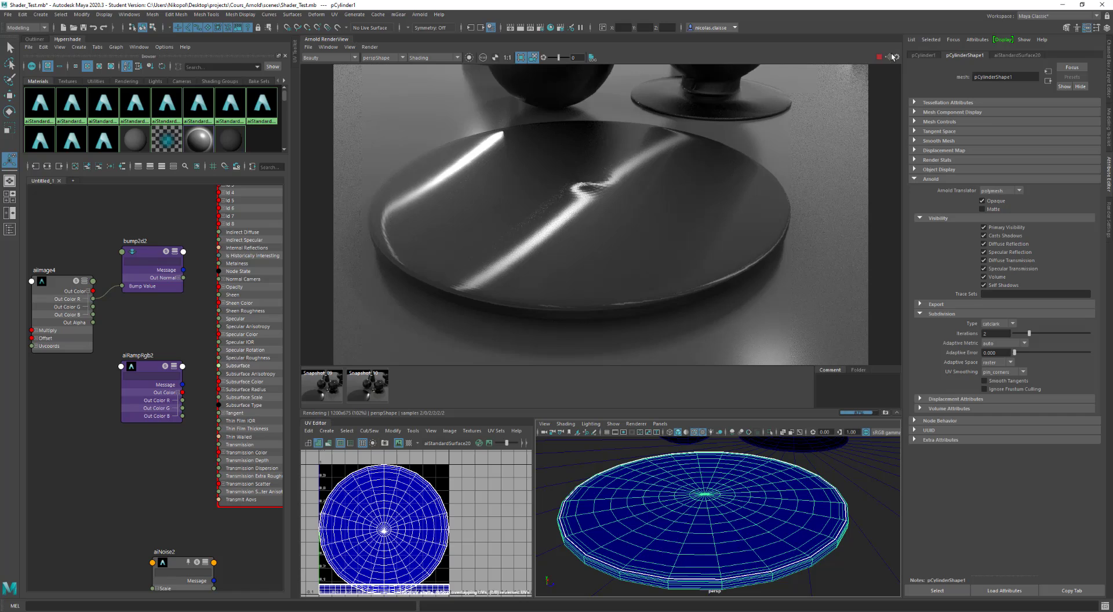
Connect bump2d2's Out Normal to aiStandardSurface20's Normal Camera.
{"action": "left_click", "coordinate": [1019, 55]}
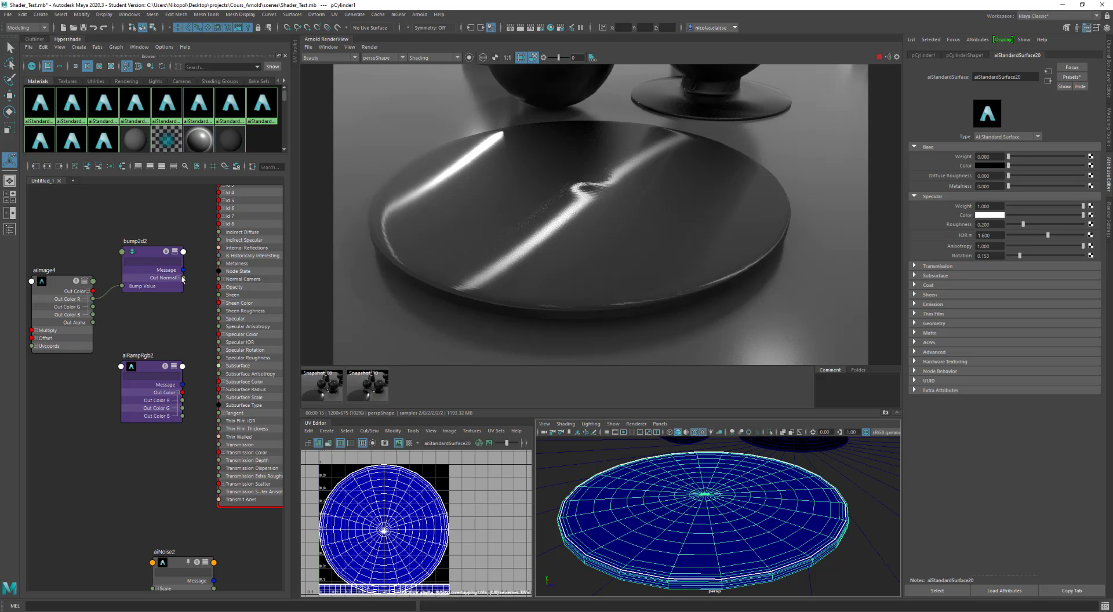
{"action": "left_click_drag", "start_coordinate": [185, 280], "coordinate": [219, 282]}
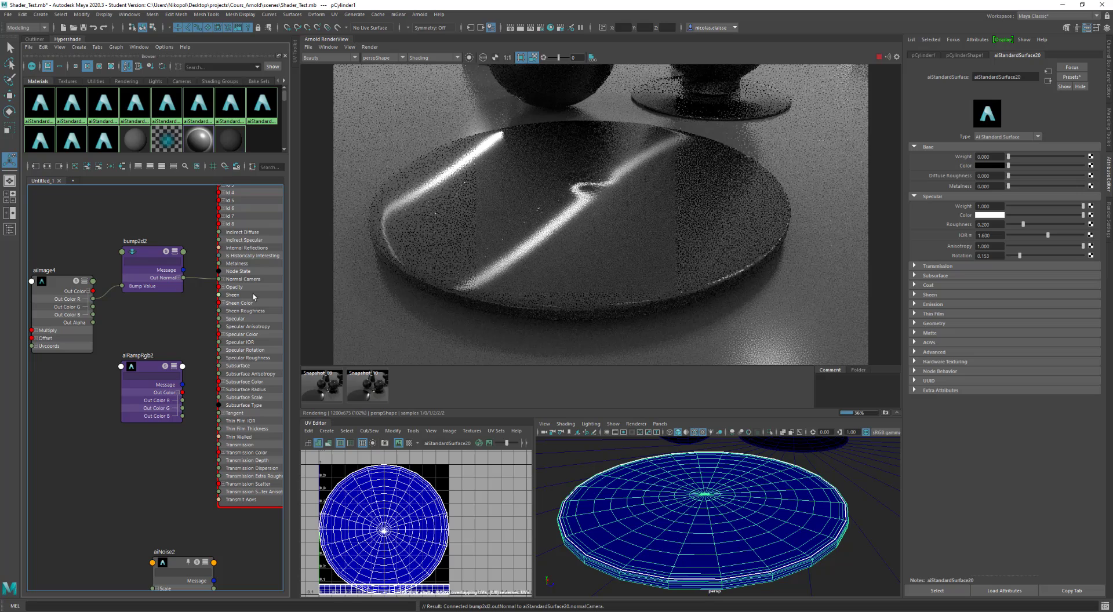
Refresh the Arnold render and examine the bumped cylinder's anisotropic highlight from a slightly different angle.
{"action": "left_click", "coordinate": [370, 47]}
{"action": "left_click", "coordinate": [404, 112]}
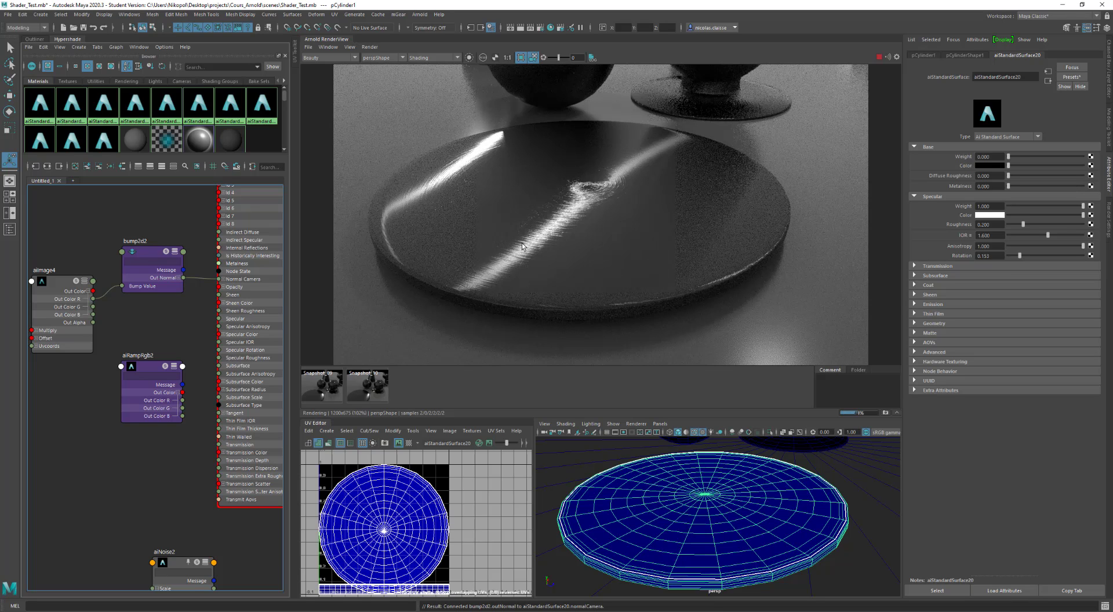
{"action": "left_click_drag", "start_coordinate": [568, 237], "coordinate": [567, 241], "text": "alt"}
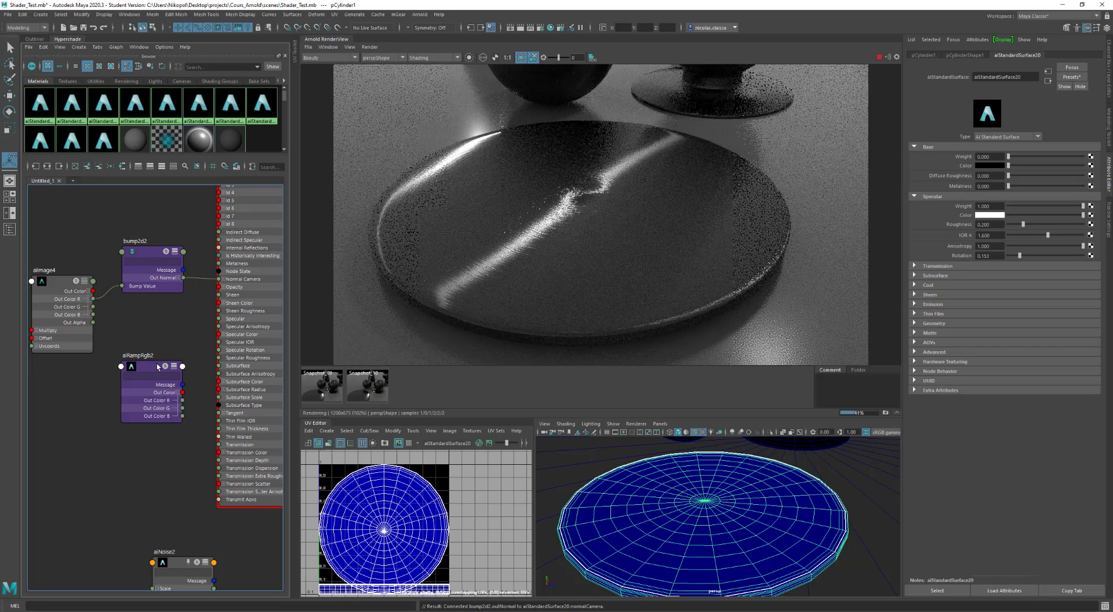
Display the anisotropic pattern reference image and connect aiRampRgb2's Out Color R to aiStandardSurface20's Specular Rotation.
{"action": "left_click", "coordinate": [254, 326]}
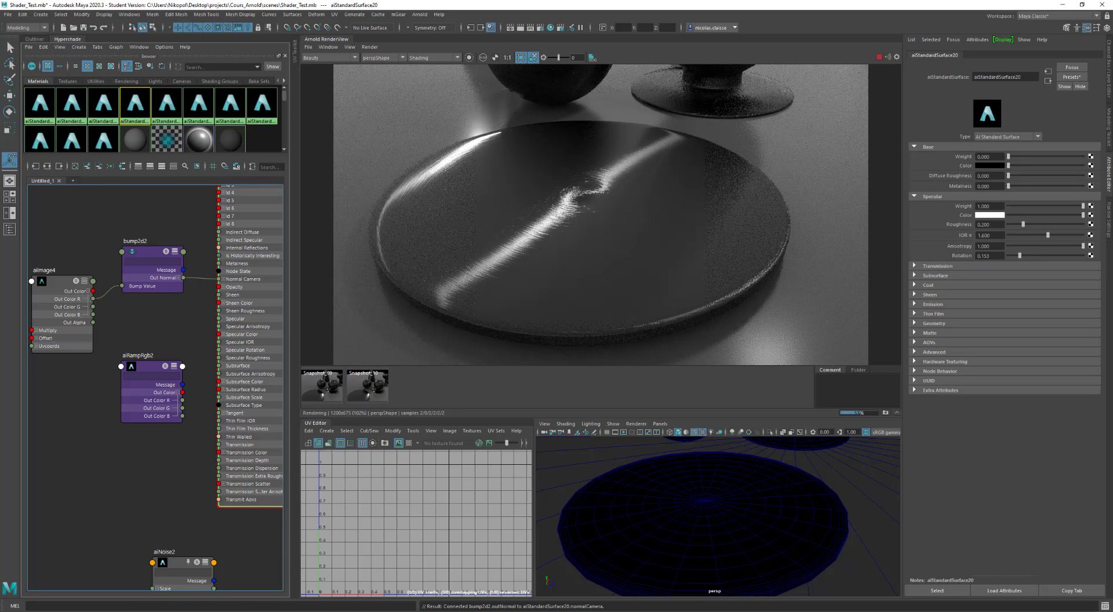
{"action": "left_click", "coordinate": [158, 611]}
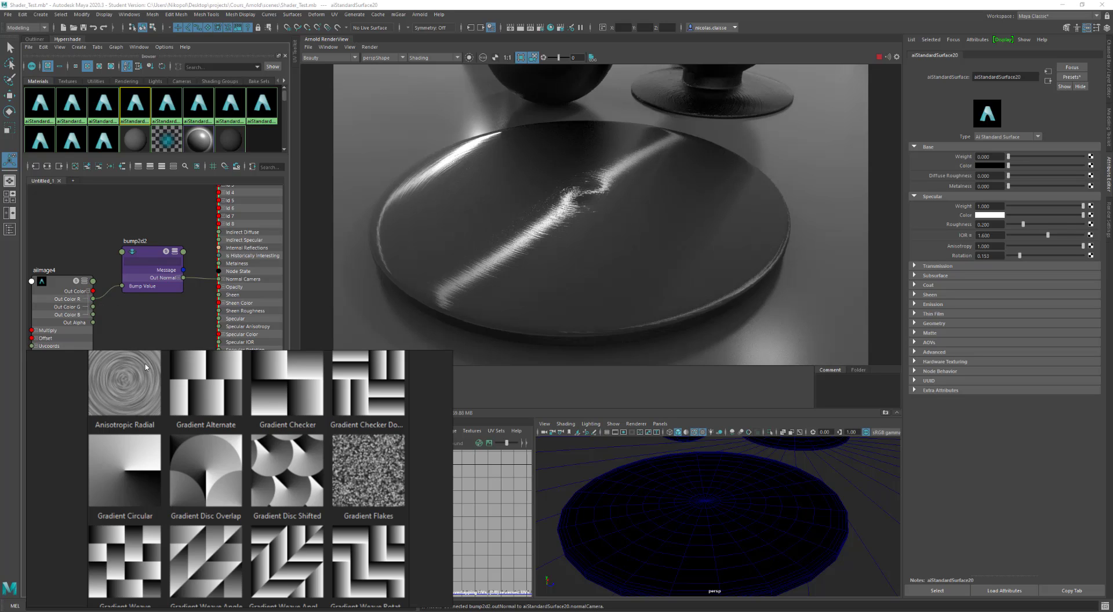
{"action": "left_click_drag", "start_coordinate": [133, 366], "coordinate": [144, 385]}
{"action": "left_click", "coordinate": [144, 384]}
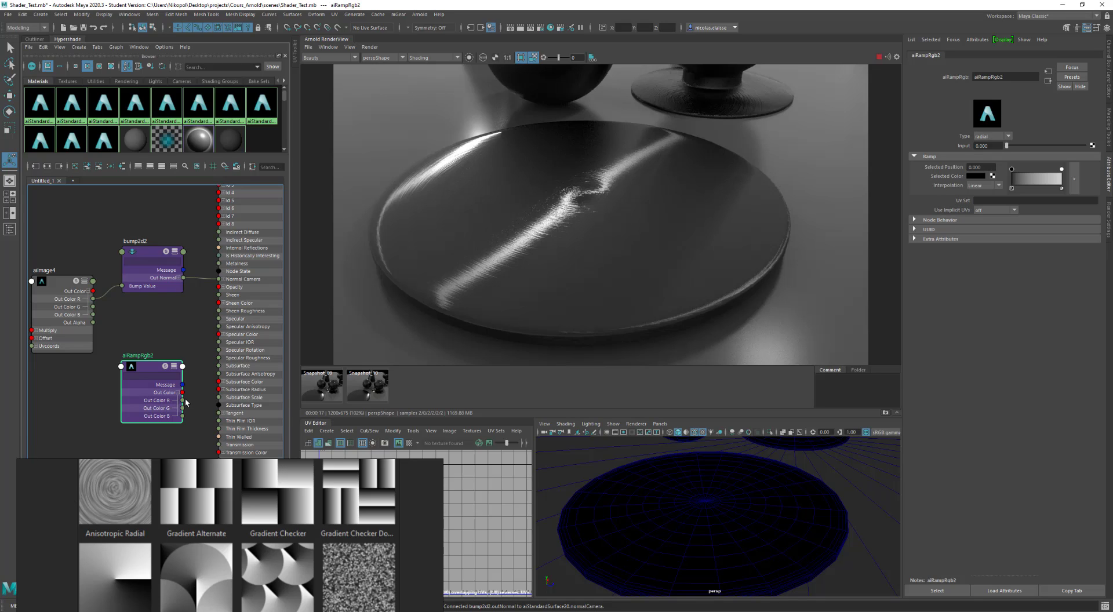
{"action": "left_click_drag", "start_coordinate": [183, 401], "coordinate": [223, 350]}
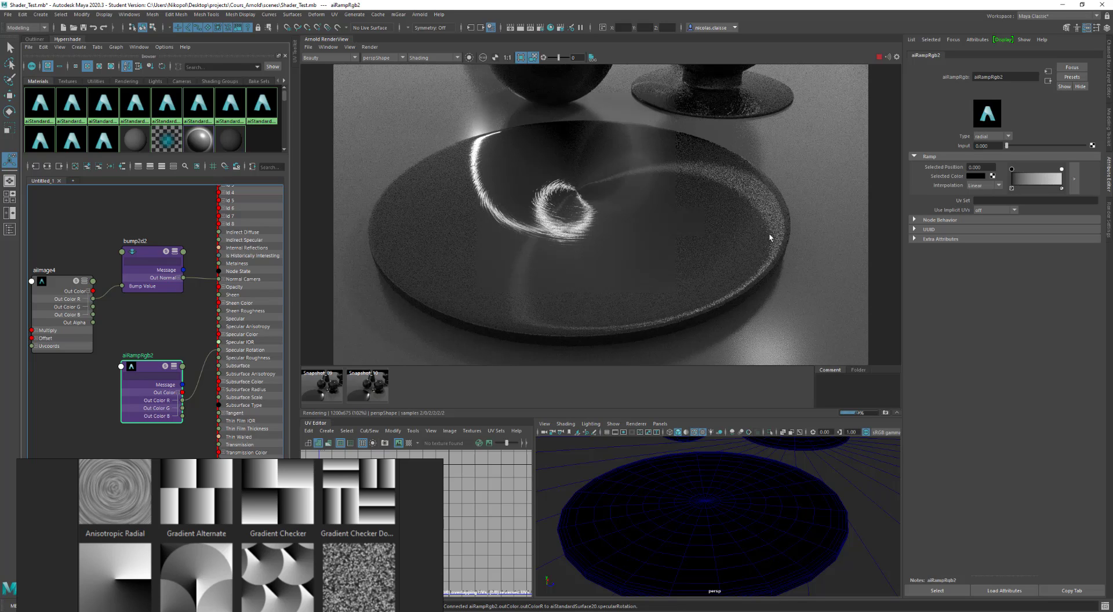
Render aiRampRgb2 in isolation to view its radial gradient across the objects from above, and return to full shading.
{"action": "left_click", "coordinate": [469, 58]}
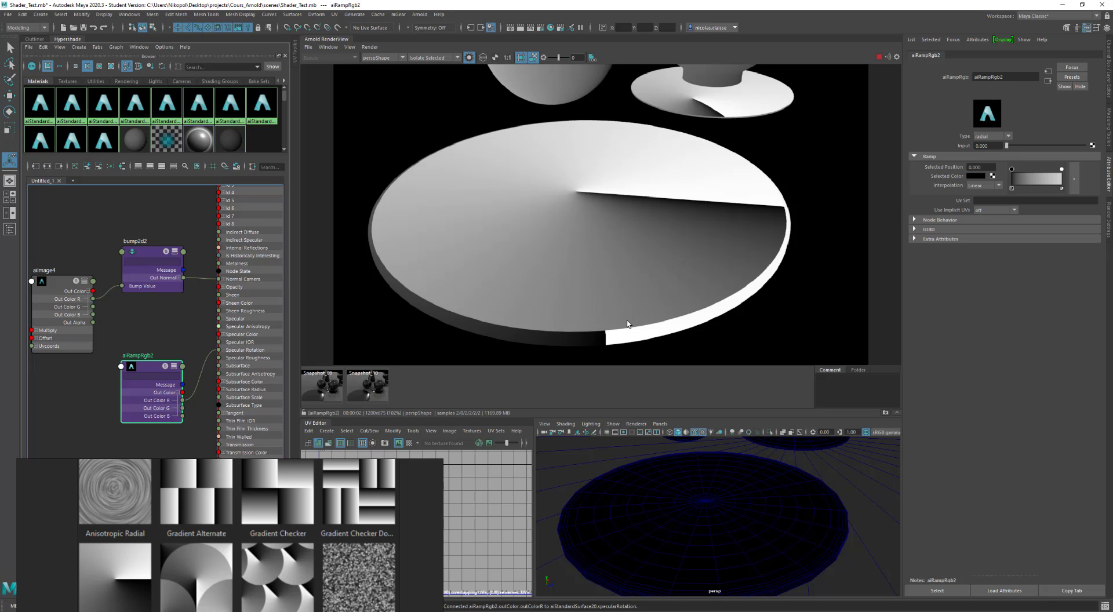
{"action": "right_click_drag", "start_coordinate": [706, 100], "coordinate": [632, 154], "text": "alt"}
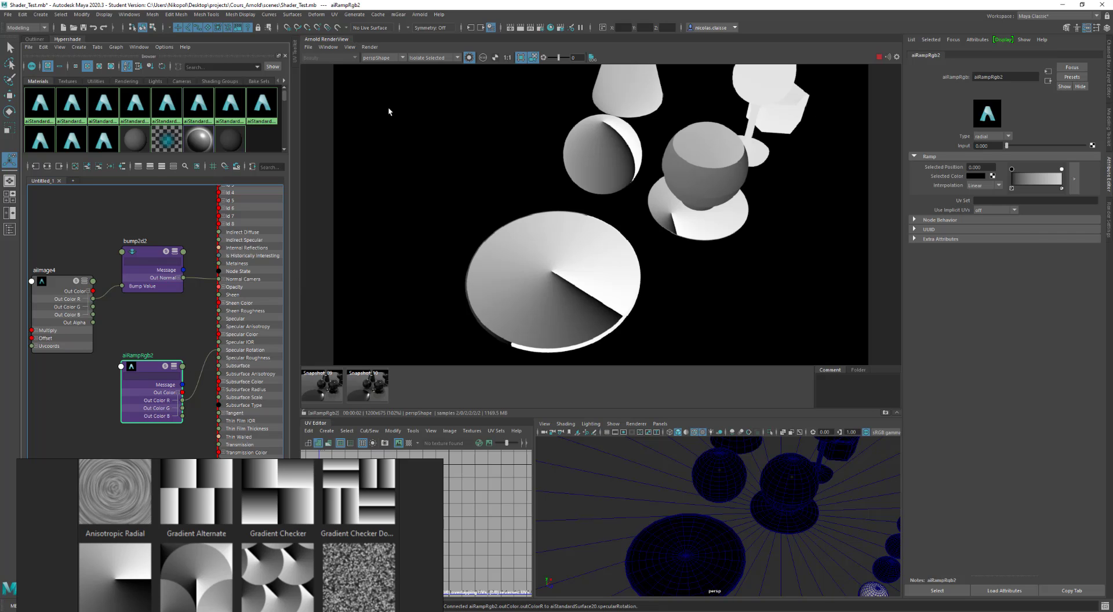
{"action": "left_click", "coordinate": [470, 58]}
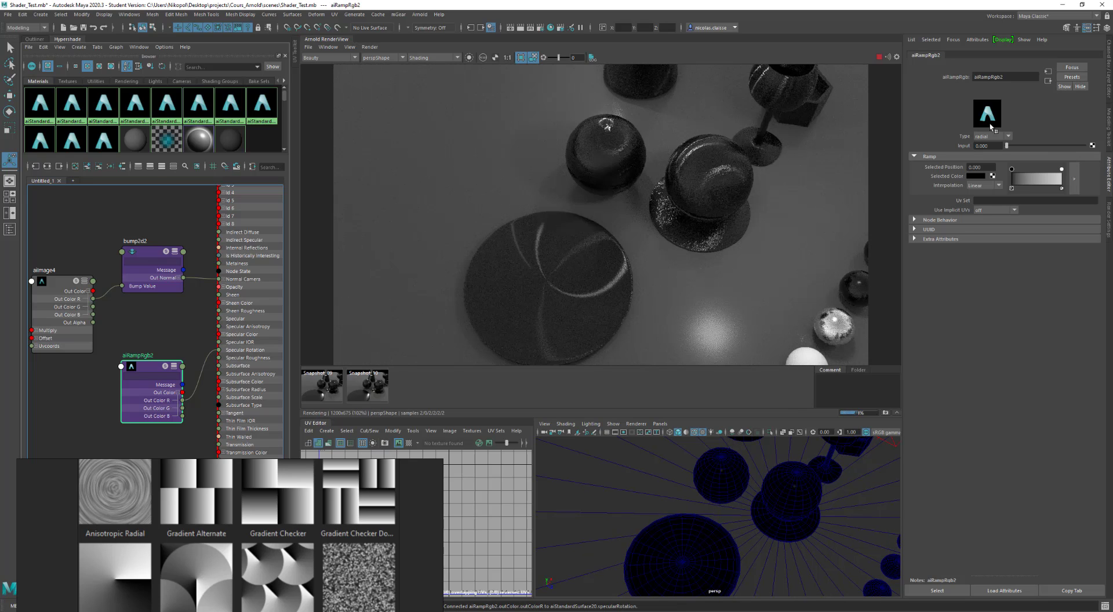
Compare several Specular Anisotropy values on aiStandardSurface20 against the disc's highlight, ending at about 0.41.
{"action": "left_click", "coordinate": [244, 271]}
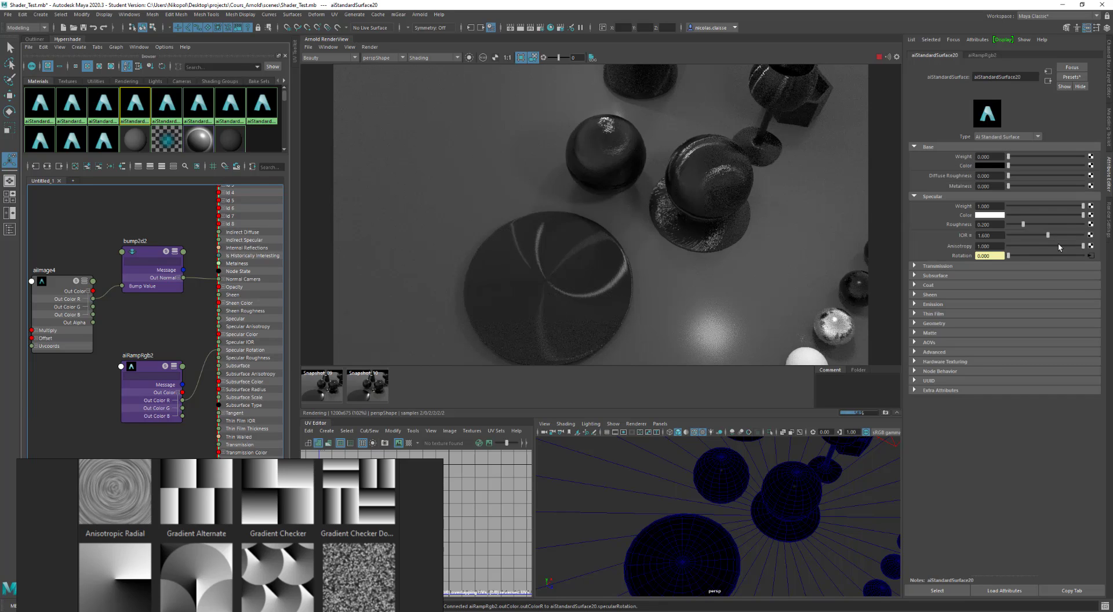
{"action": "left_click_drag", "start_coordinate": [1056, 245], "coordinate": [1047, 248]}
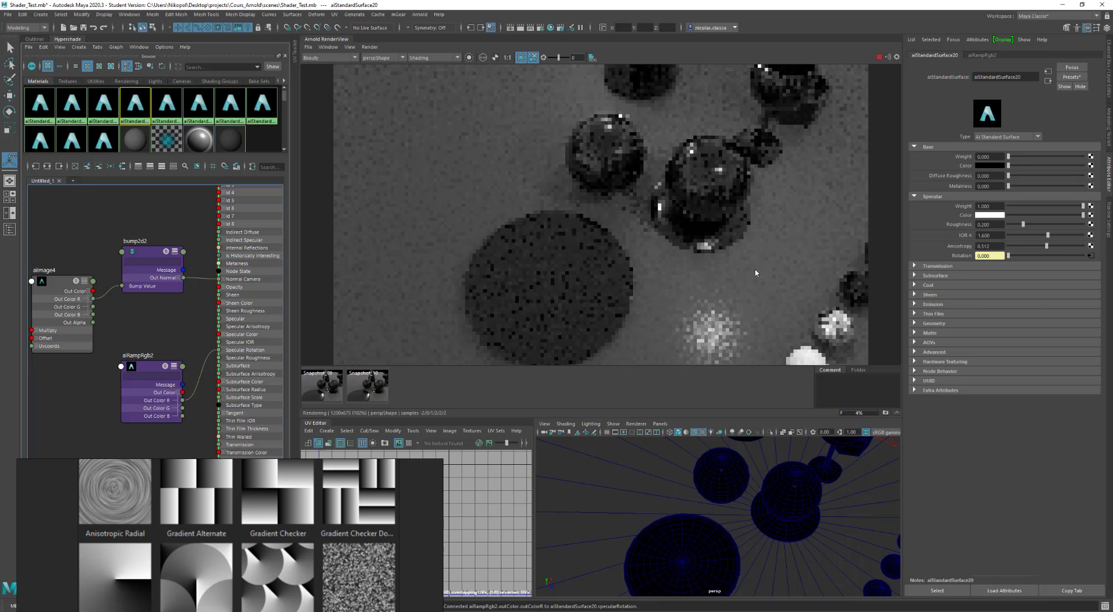
{"action": "left_click_drag", "start_coordinate": [591, 286], "coordinate": [596, 277], "text": "alt"}
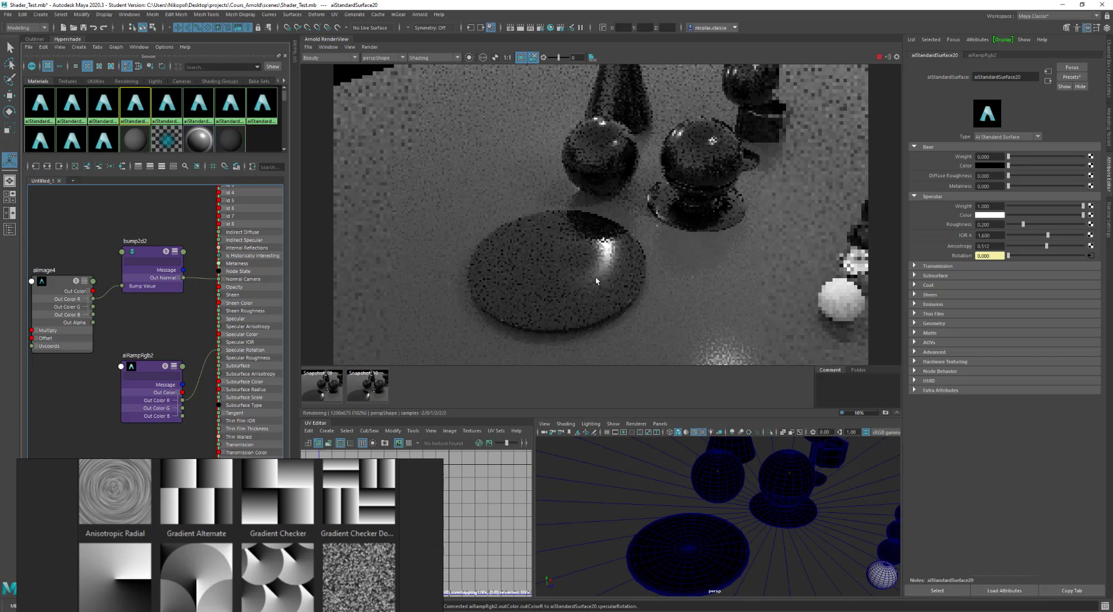
{"action": "right_click_drag", "start_coordinate": [594, 285], "coordinate": [578, 312], "text": "alt"}
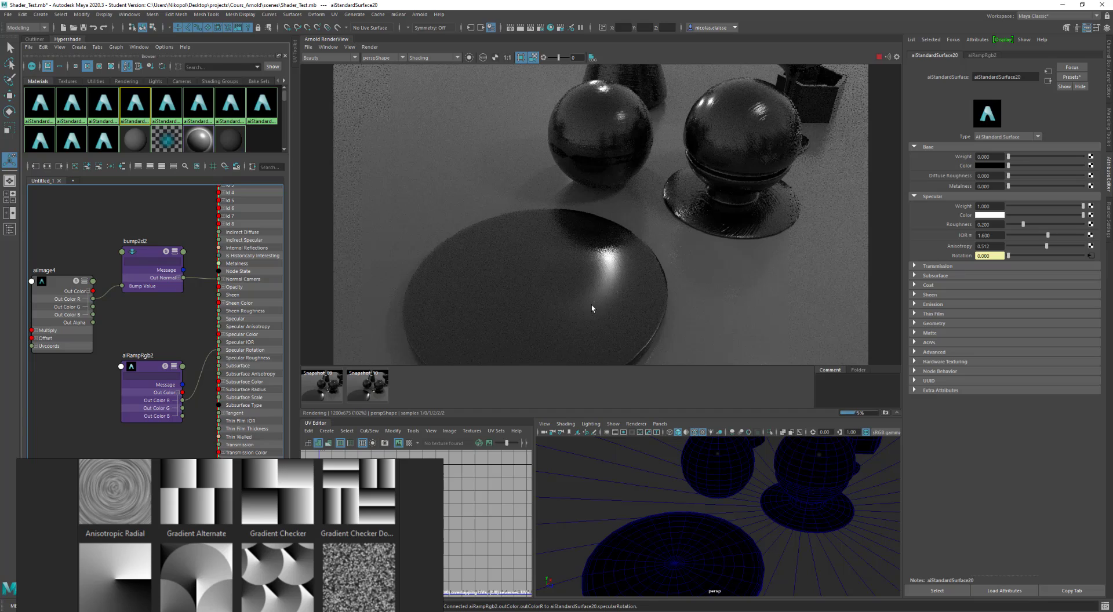
{"action": "left_click", "coordinate": [1014, 246]}
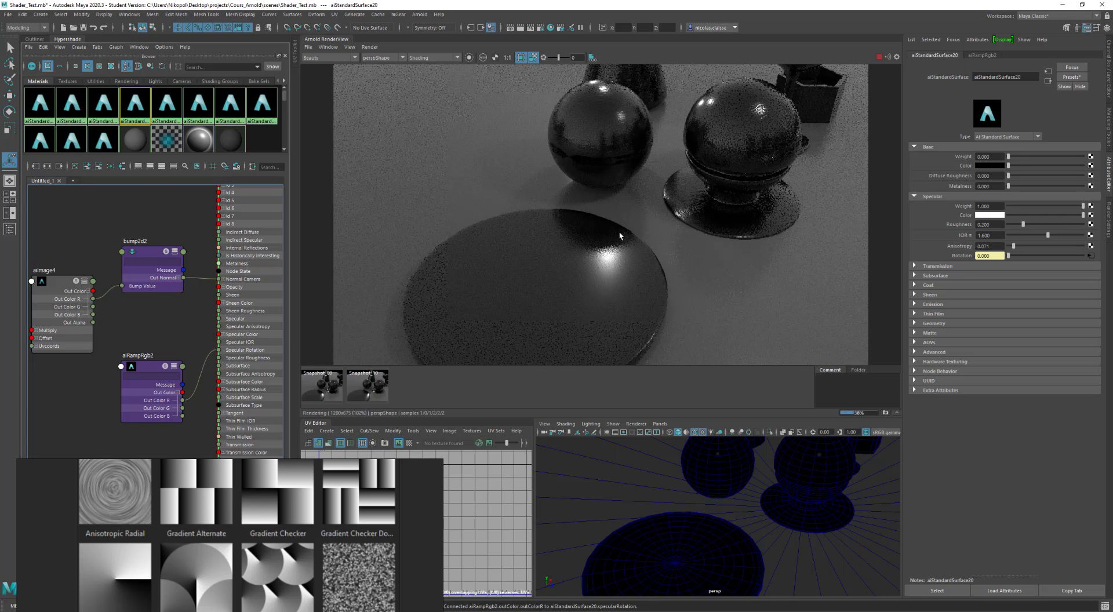
{"action": "left_click", "coordinate": [1039, 246]}
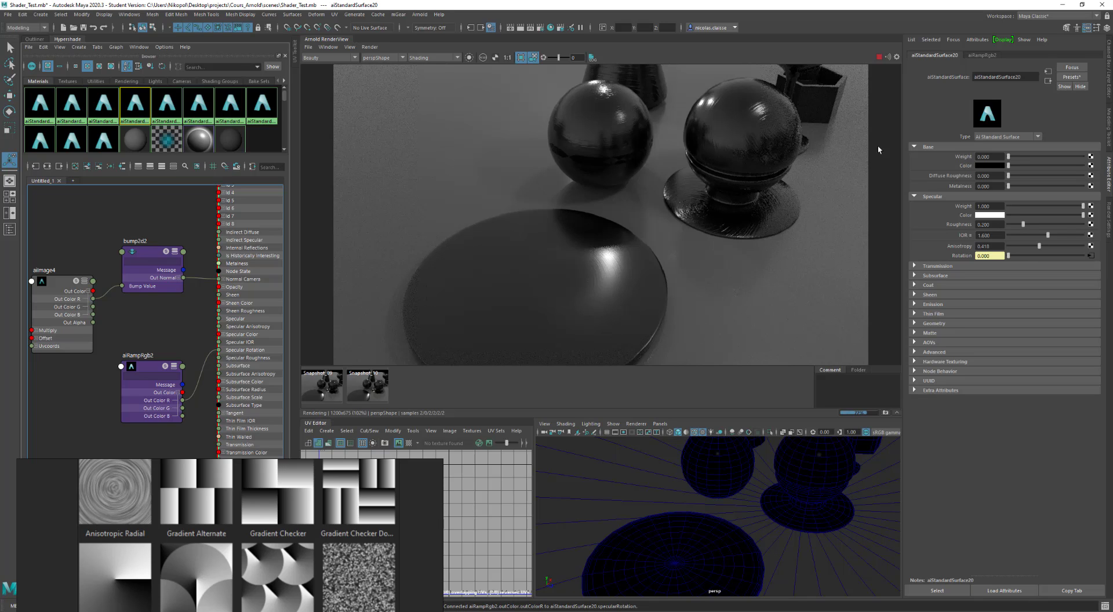
Make aiStandardSurface20 metallic with Base Weight 1, Metalness 1 and a light grey base color, and set Specular Roughness to about 0.12.
{"action": "left_click_drag", "start_coordinate": [1018, 158], "coordinate": [1074, 169]}
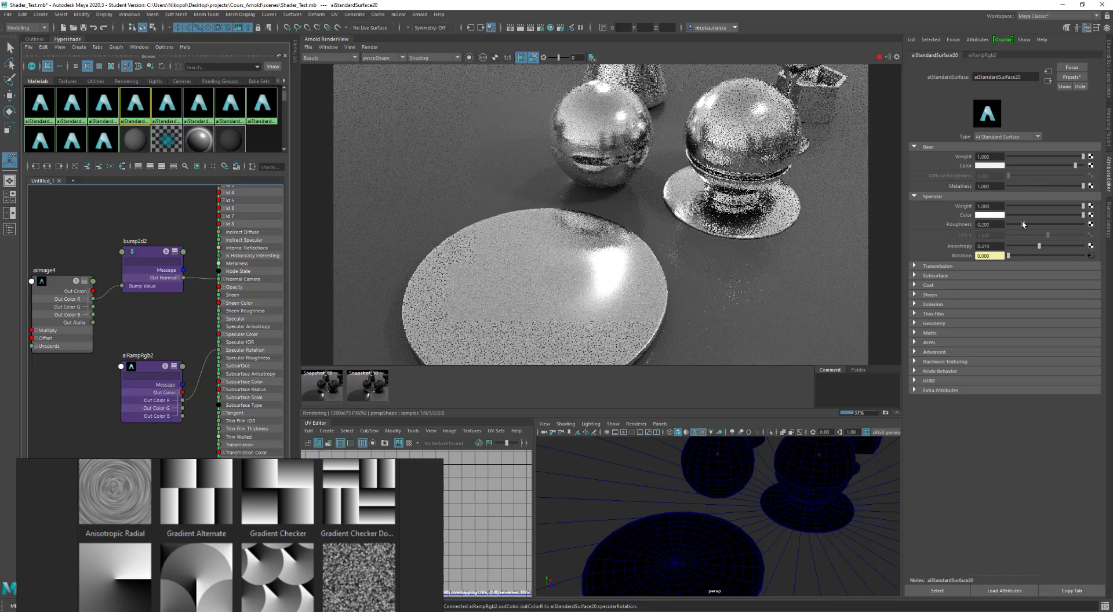
{"action": "left_click_drag", "start_coordinate": [1037, 225], "coordinate": [1048, 225]}
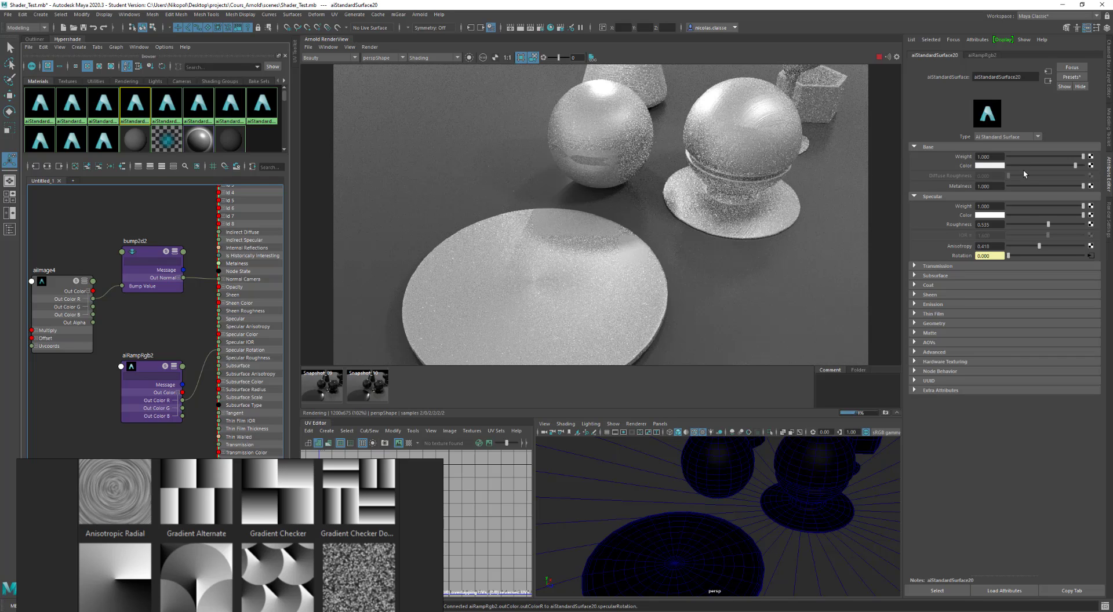
{"action": "left_click", "coordinate": [1018, 225]}
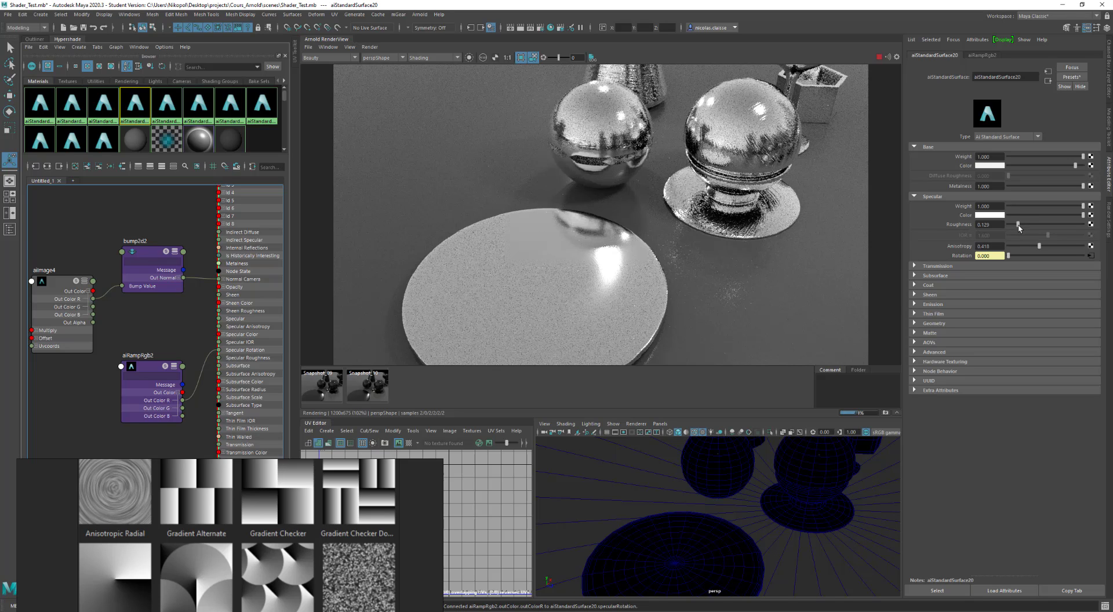
{"action": "left_click_drag", "start_coordinate": [1060, 166], "coordinate": [1054, 166]}
{"action": "scroll", "coordinate": [573, 314], "scroll_direction": "up", "scroll_amount": 5}
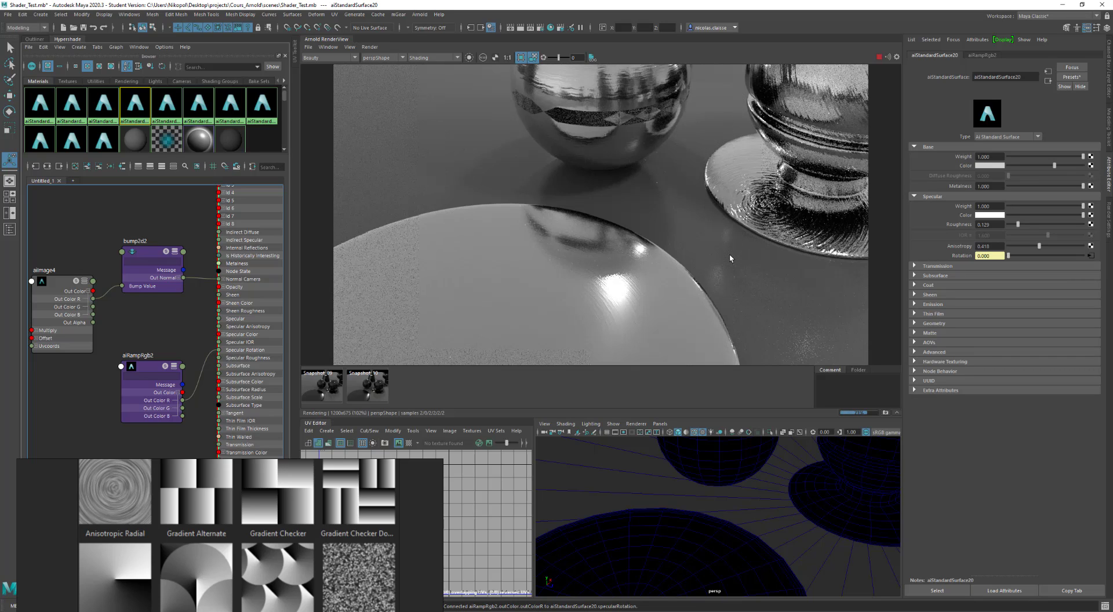
{"action": "scroll", "coordinate": [729, 254], "scroll_direction": "down", "scroll_amount": 3}
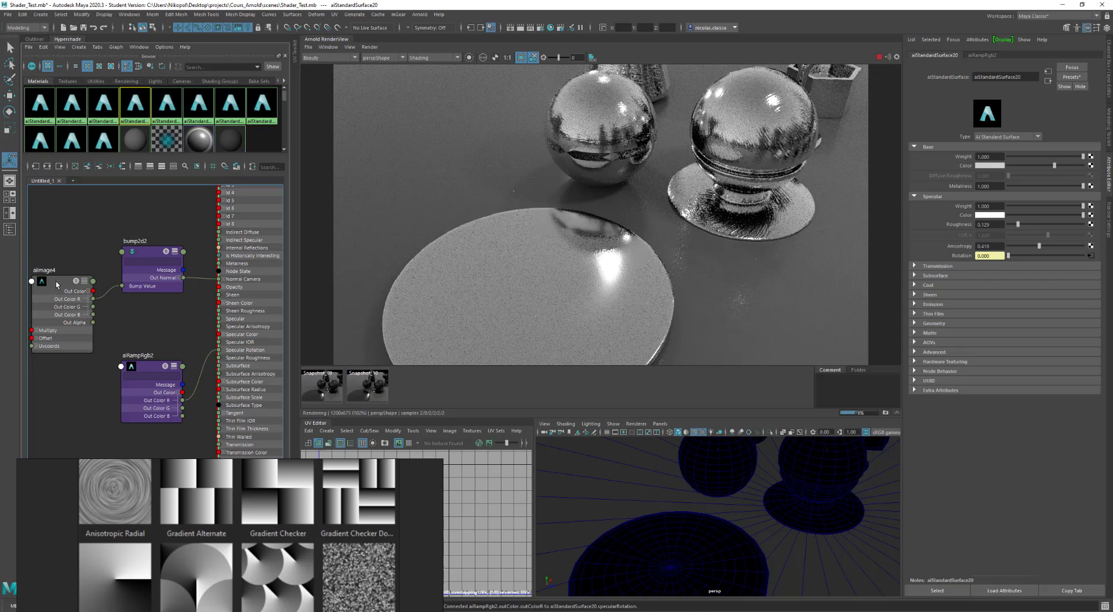
Create an aiRampFloat node between bump2d2 and aiRampRgb2, and connect aiImage4's Out Color G to its Input.
{"action": "left_click_drag", "start_coordinate": [56, 281], "coordinate": [56, 296]}
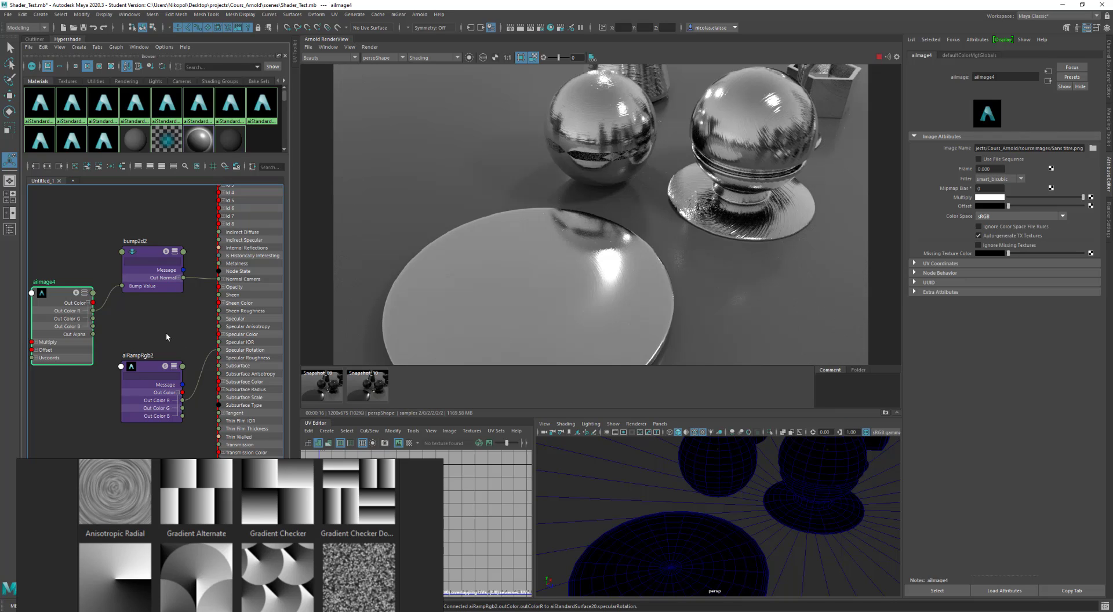
{"action": "left_click", "coordinate": [150, 328]}
{"action": "key", "text": "Tab"}
{"action": "type", "text": "ai"}
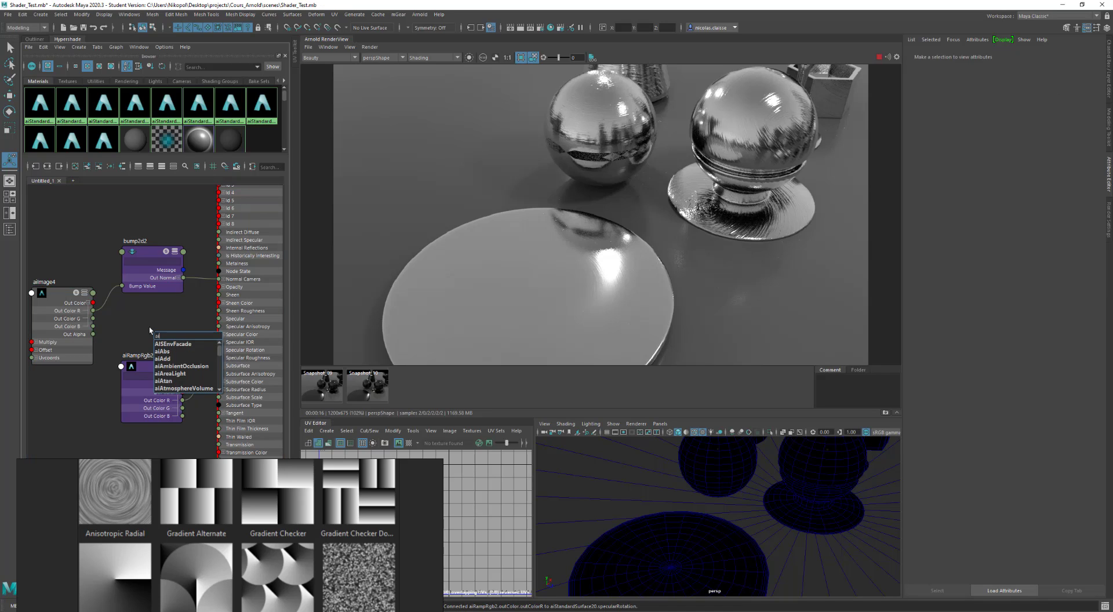
{"action": "type", "text": "ram"}
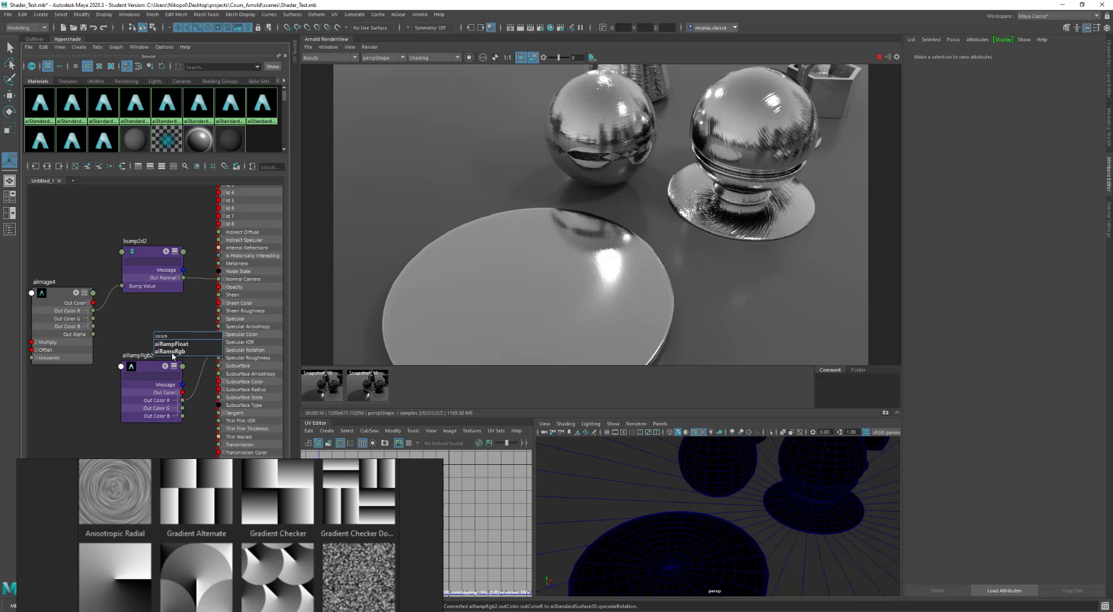
{"action": "left_click", "coordinate": [171, 344]}
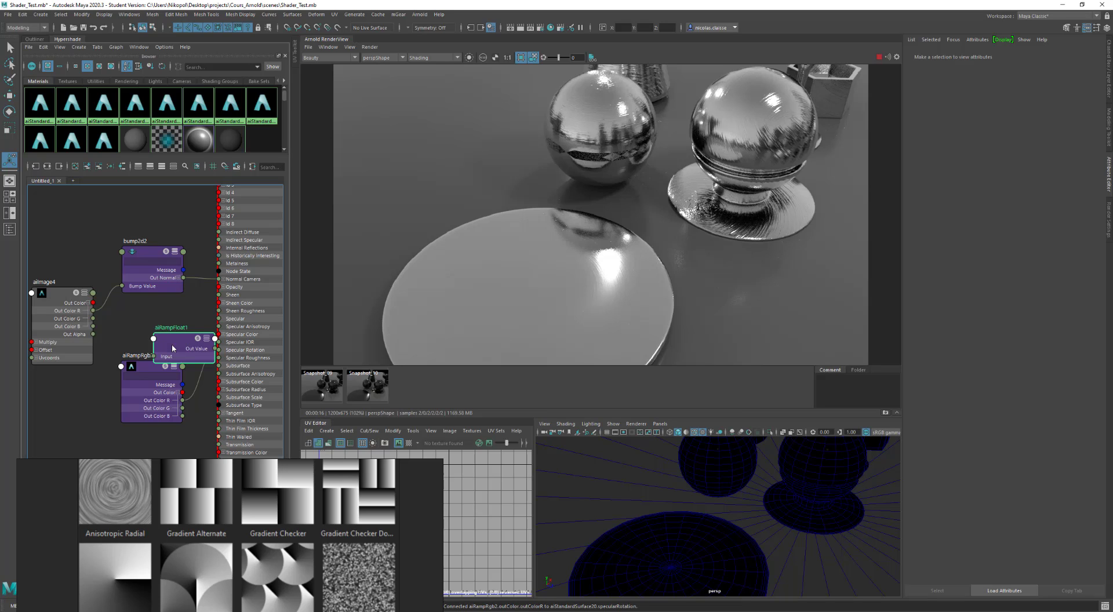
{"action": "left_click_drag", "start_coordinate": [179, 341], "coordinate": [135, 335]}
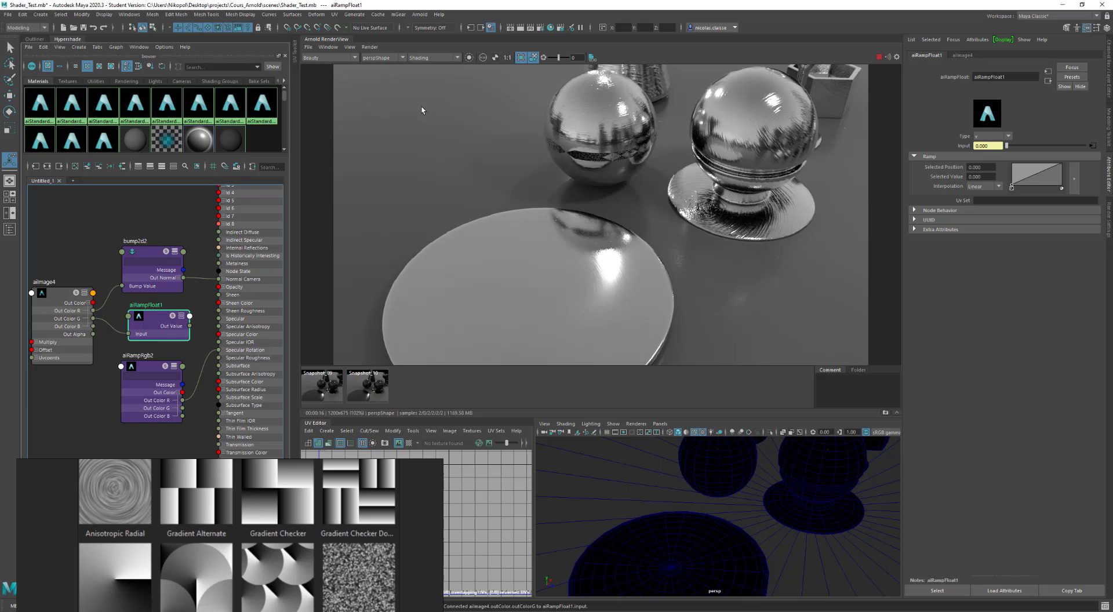
Connect aiRampFloat1's Out Value to aiStandardSurface20's Specular Roughness, and set the ramp type to custom while rendering it in isolation.
{"action": "left_click", "coordinate": [469, 57]}
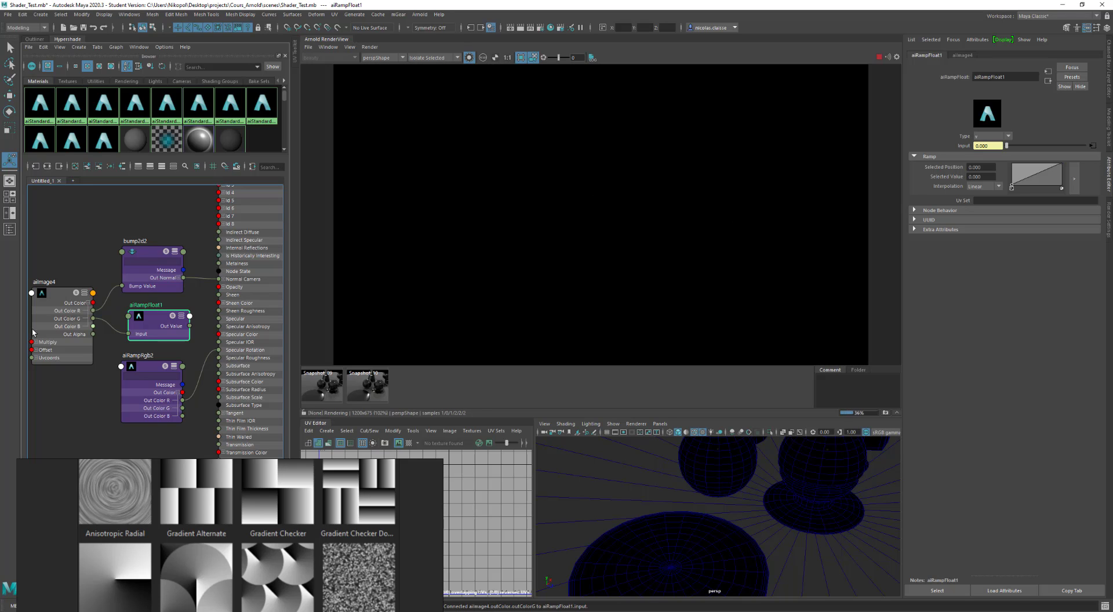
{"action": "left_click", "coordinate": [63, 322]}
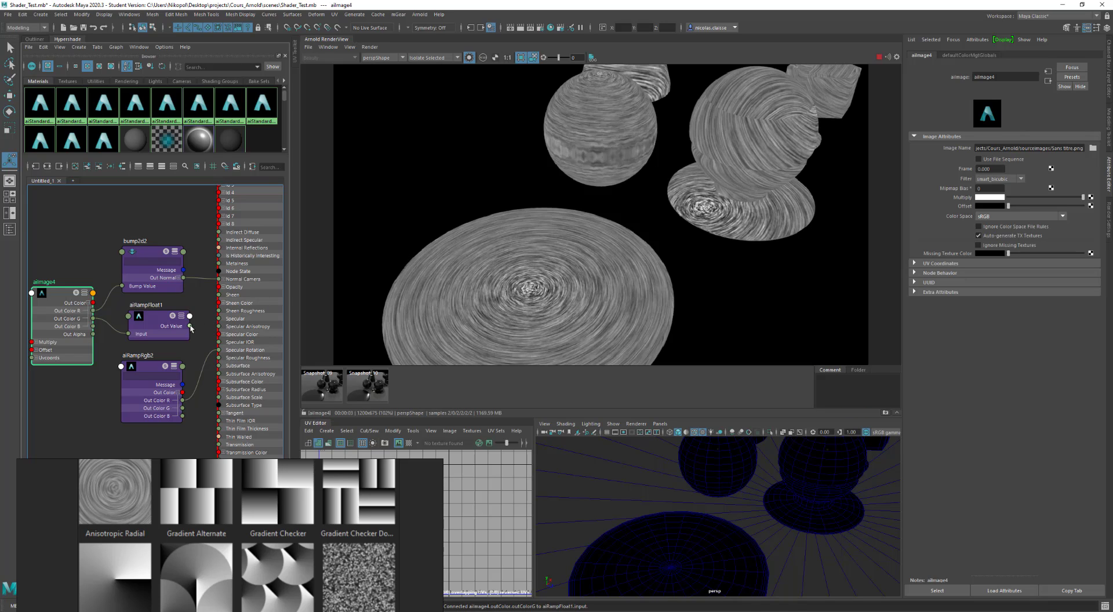
{"action": "left_click_drag", "start_coordinate": [190, 326], "coordinate": [219, 358]}
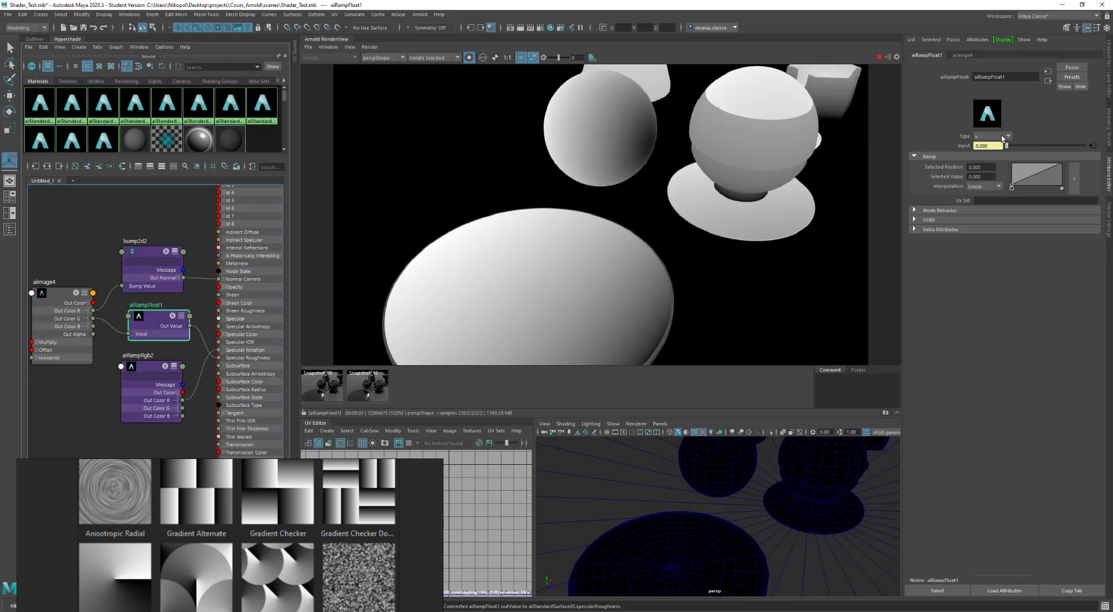
{"action": "left_click", "coordinate": [991, 136]}
{"action": "left_click", "coordinate": [985, 146]}
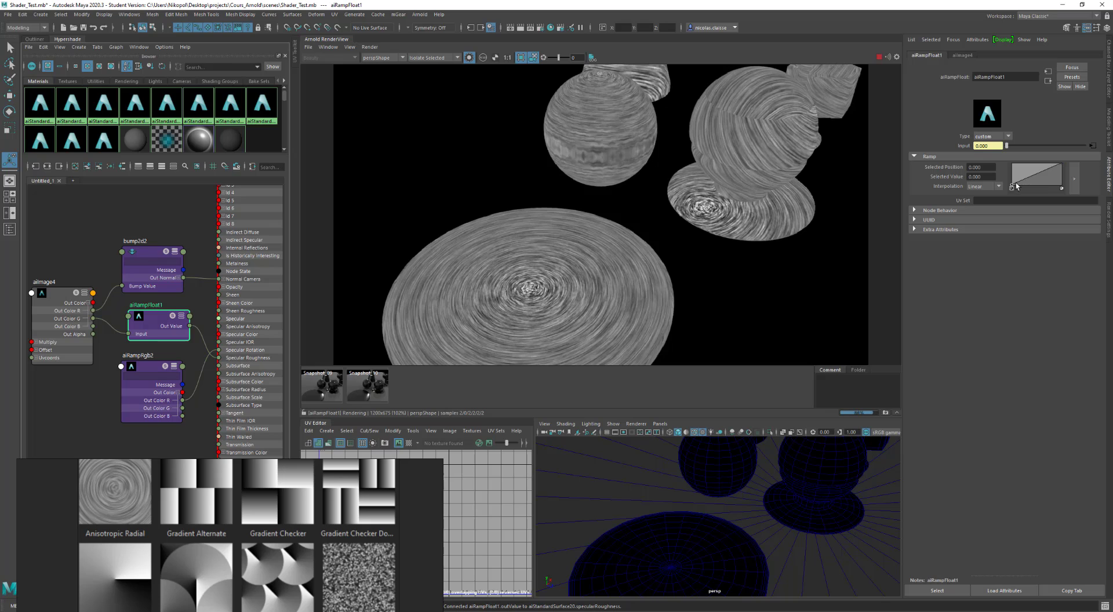
Reshape aiRampFloat1's curve into a descending ramp with a starting value of about 0.82, and return the render to full shading.
{"action": "left_click_drag", "start_coordinate": [1012, 187], "coordinate": [1009, 182]}
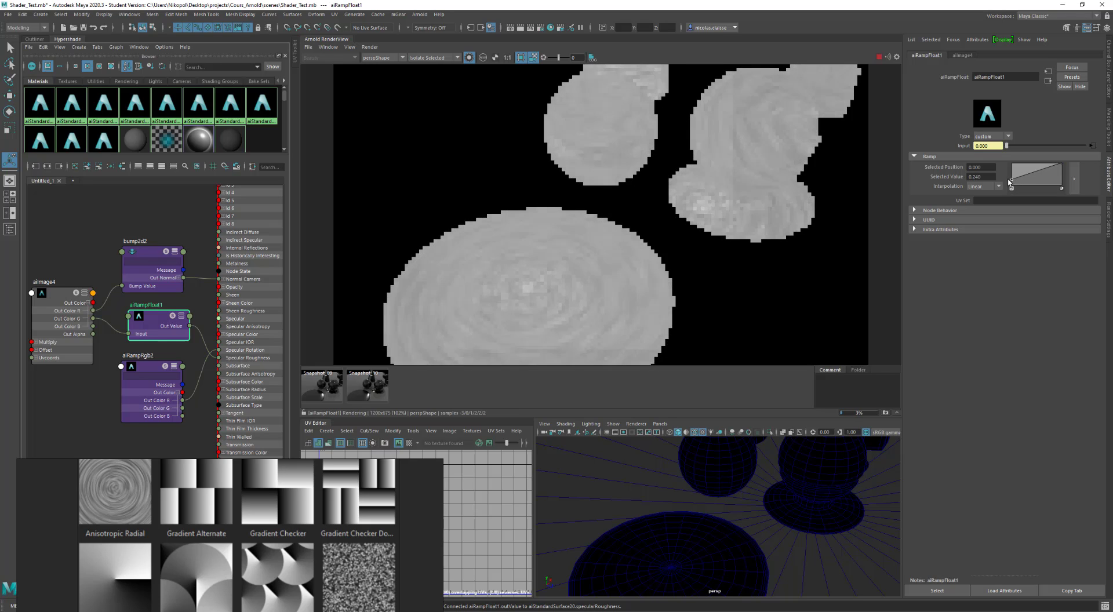
{"action": "left_click", "coordinate": [1060, 166]}
{"action": "left_click_drag", "start_coordinate": [1060, 168], "coordinate": [1025, 178]}
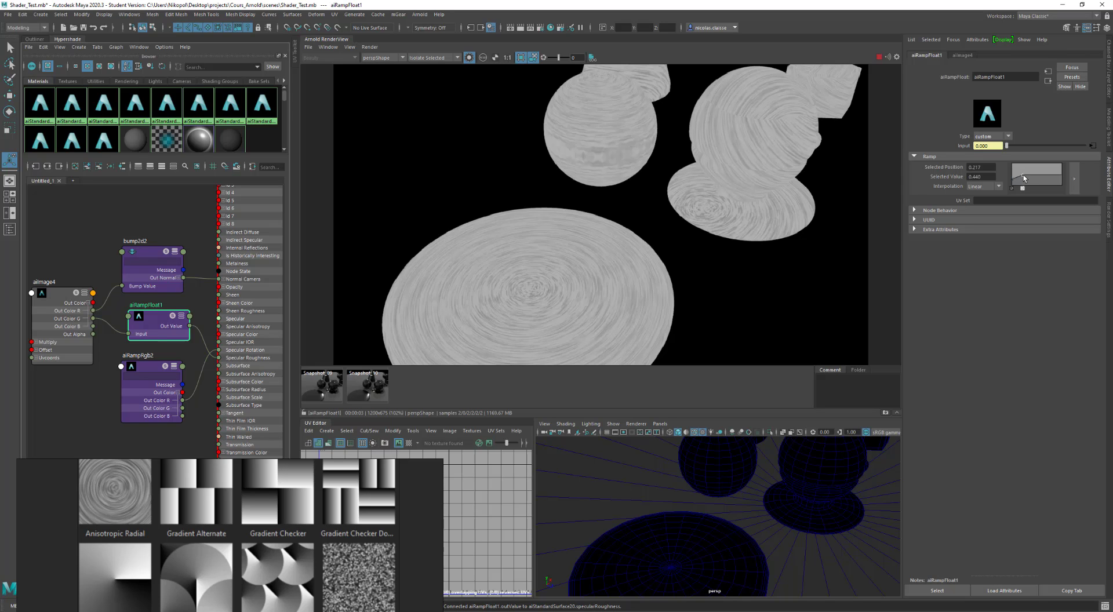
{"action": "left_click_drag", "start_coordinate": [1024, 179], "coordinate": [1015, 174]}
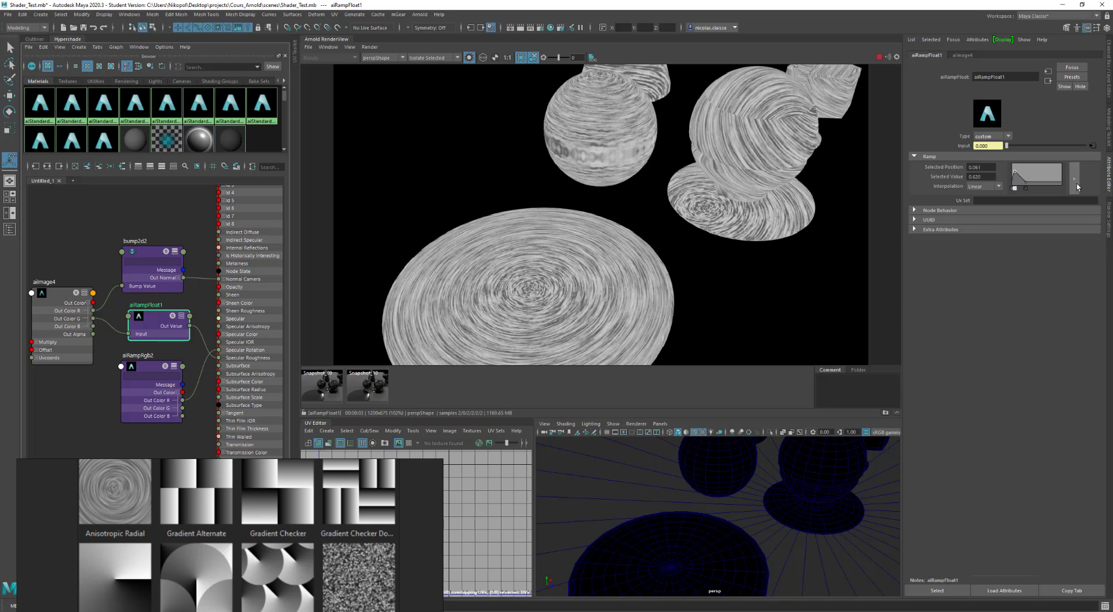
{"action": "left_click_drag", "start_coordinate": [1016, 189], "coordinate": [1012, 176]}
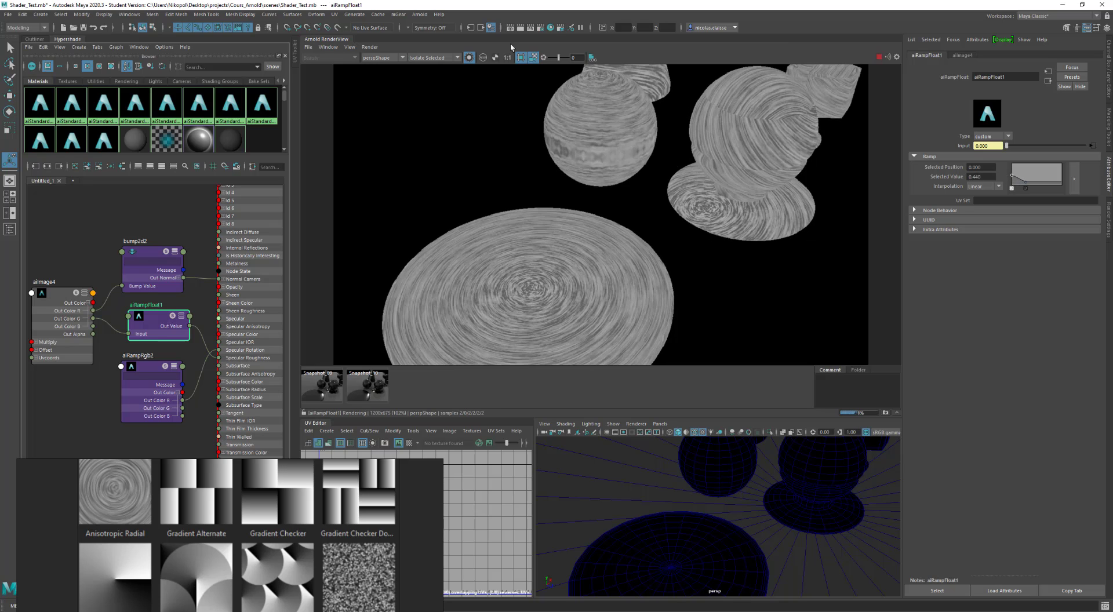
{"action": "left_click", "coordinate": [469, 57]}
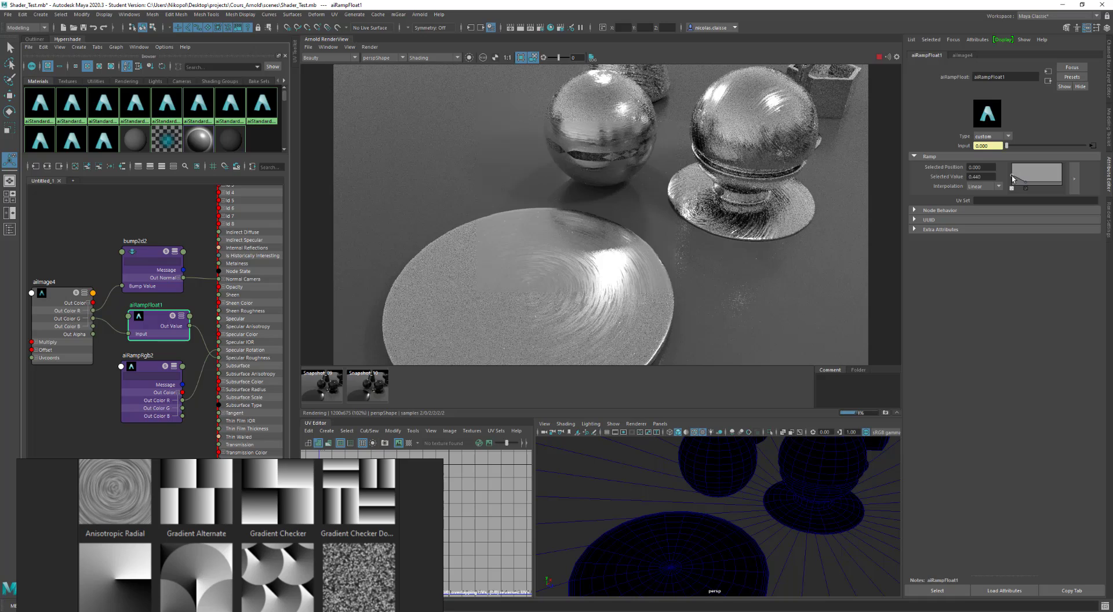
{"action": "left_click_drag", "start_coordinate": [1013, 179], "coordinate": [1010, 168]}
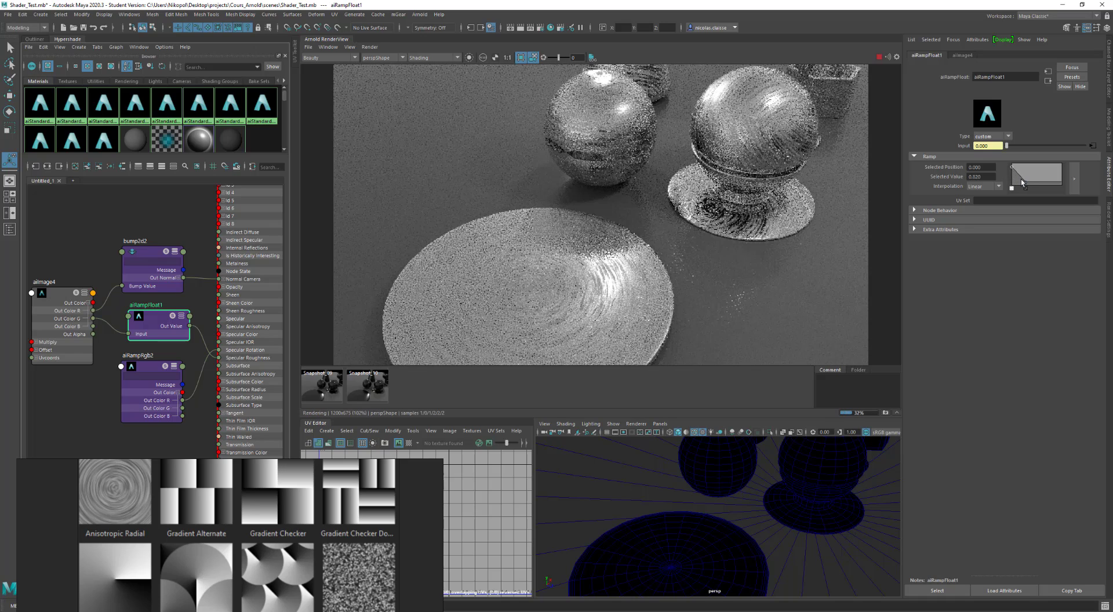
Add a point to aiRampFloat1's curve at position 0.24 and value 0.62, refine the curve, and continue past the student version notice.
{"action": "left_click", "coordinate": [1024, 176]}
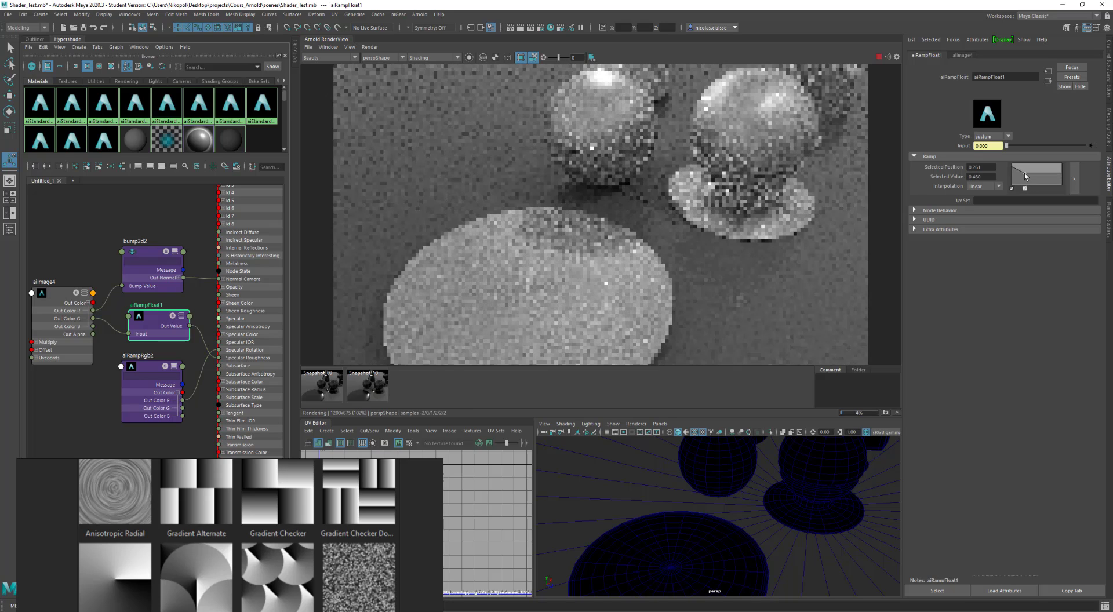
{"action": "left_click_drag", "start_coordinate": [1024, 176], "coordinate": [1023, 171]}
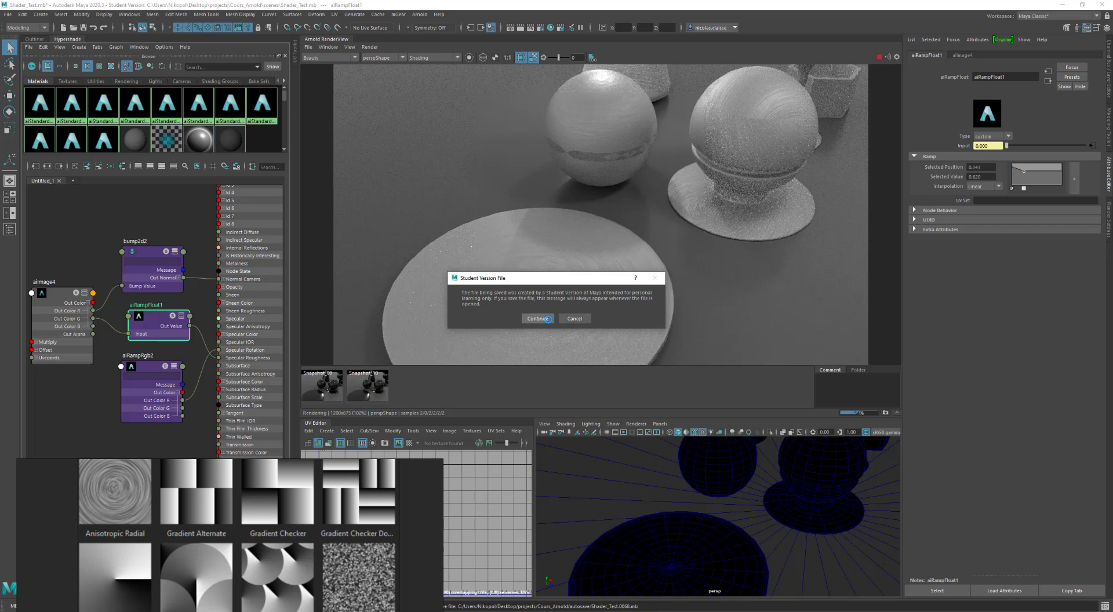
{"action": "left_click", "coordinate": [547, 319]}
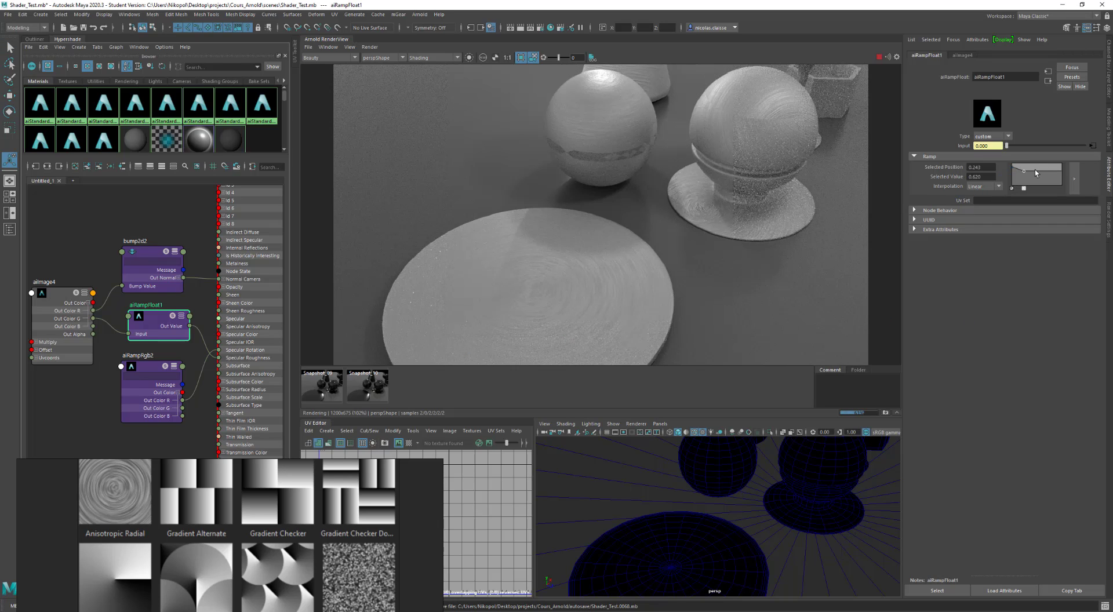
{"action": "left_click_drag", "start_coordinate": [1023, 174], "coordinate": [1063, 186]}
Set aiStandardSurface20's Base Weight to 0 and inspect the brushed rings on the disc in the render.
{"action": "left_click", "coordinate": [264, 316]}
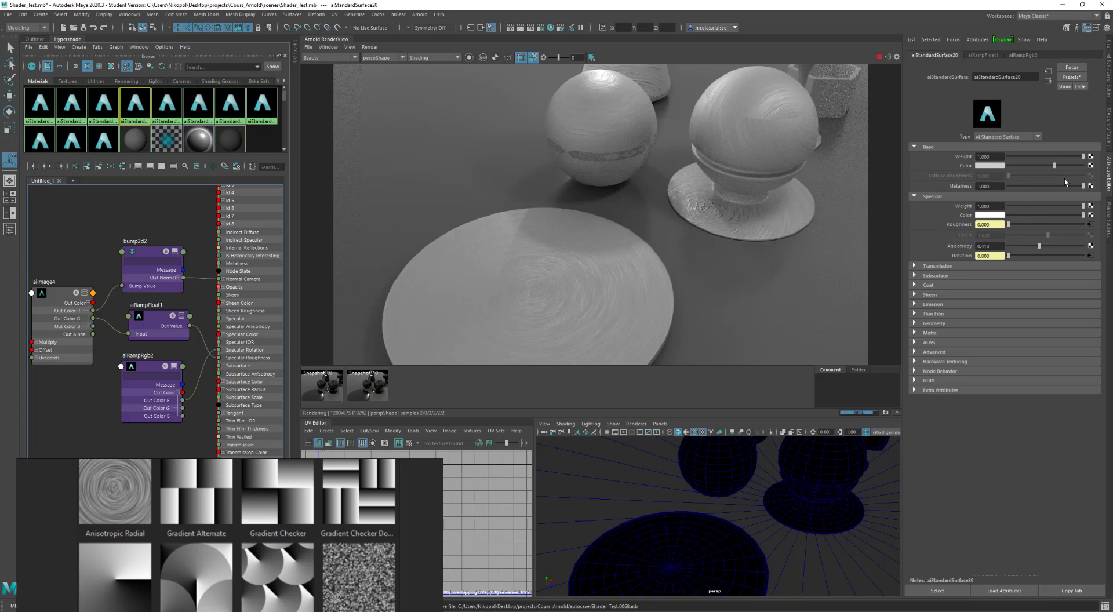
{"action": "left_click_drag", "start_coordinate": [1054, 155], "coordinate": [1007, 156]}
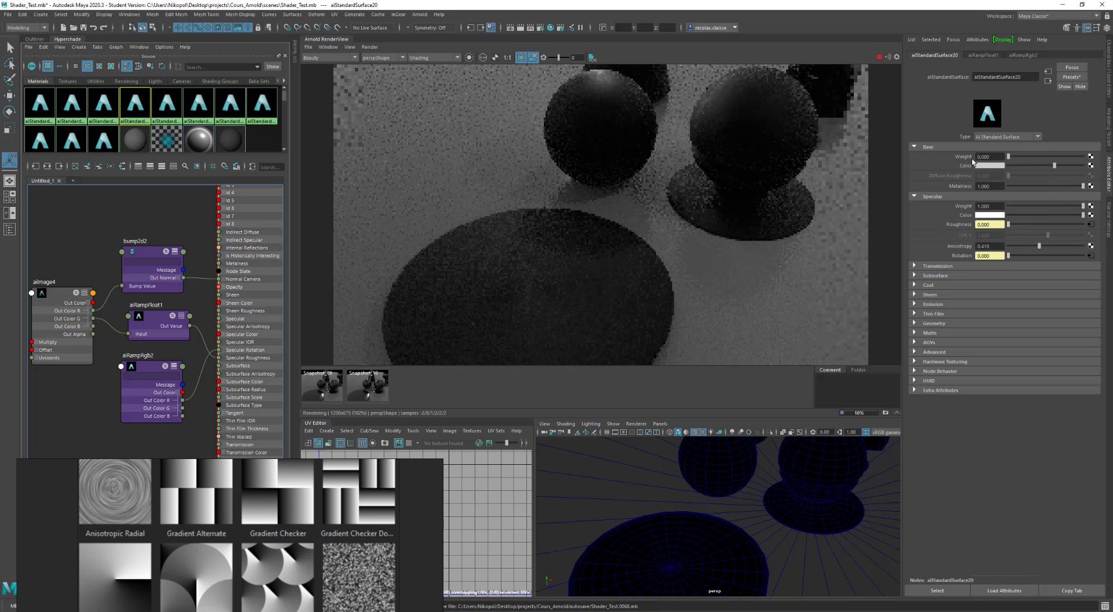
{"action": "middle_click_drag", "start_coordinate": [508, 308], "coordinate": [511, 283], "text": "alt"}
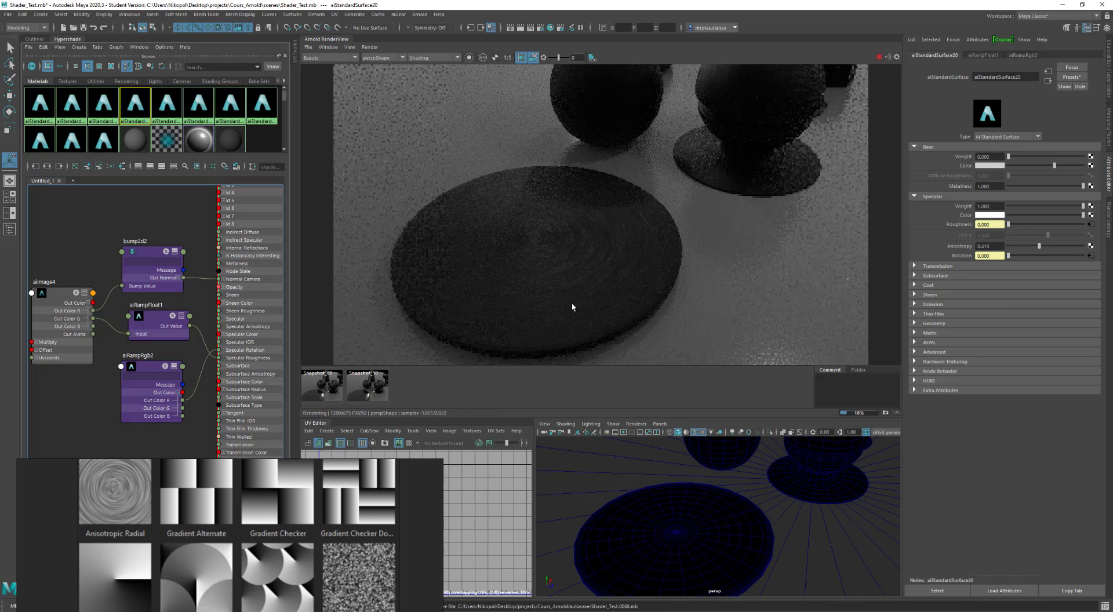
{"action": "right_click_drag", "start_coordinate": [572, 307], "coordinate": [658, 318], "text": "alt"}
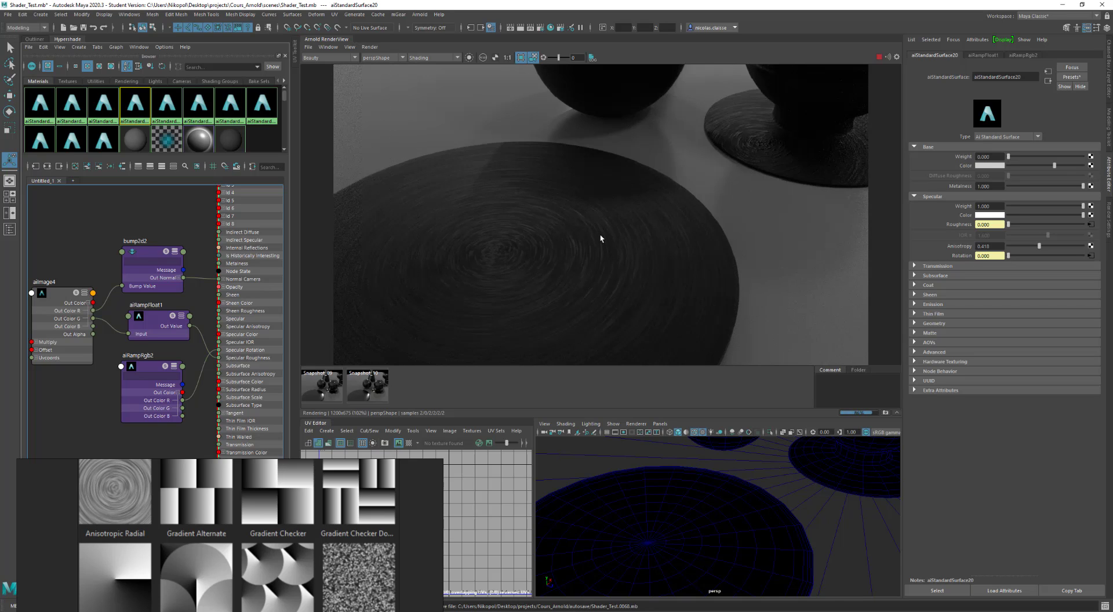
{"action": "scroll", "coordinate": [601, 239], "scroll_direction": "down", "scroll_amount": 2, "text": "alt"}
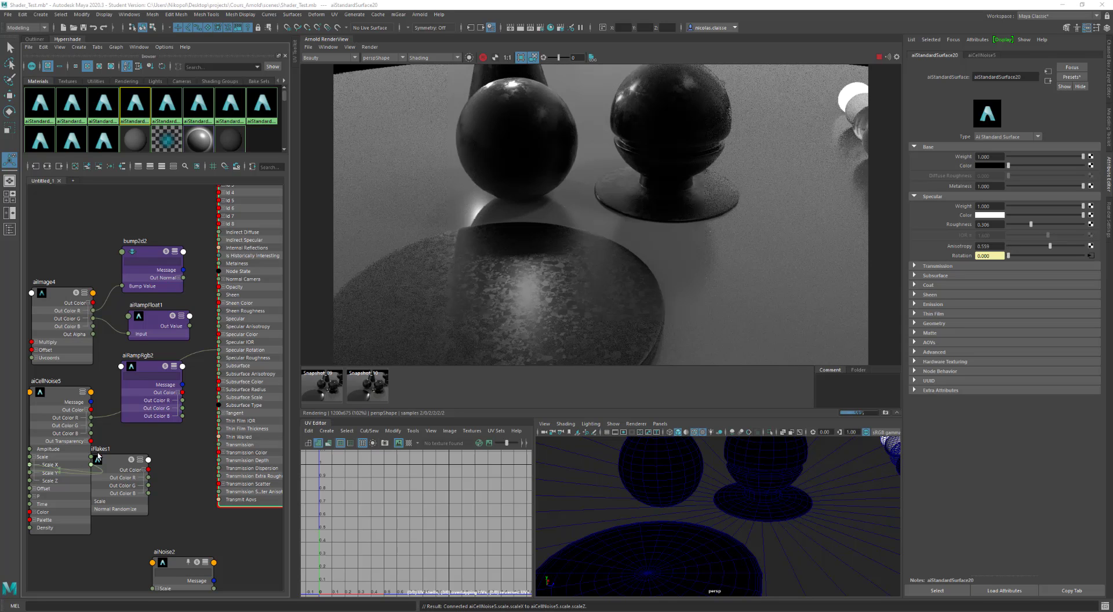
Inspect aiCellNoise5's pattern by rendering it in isolation, return to full shading, and reselect the standard surface shader.
{"action": "left_click", "coordinate": [50, 398]}
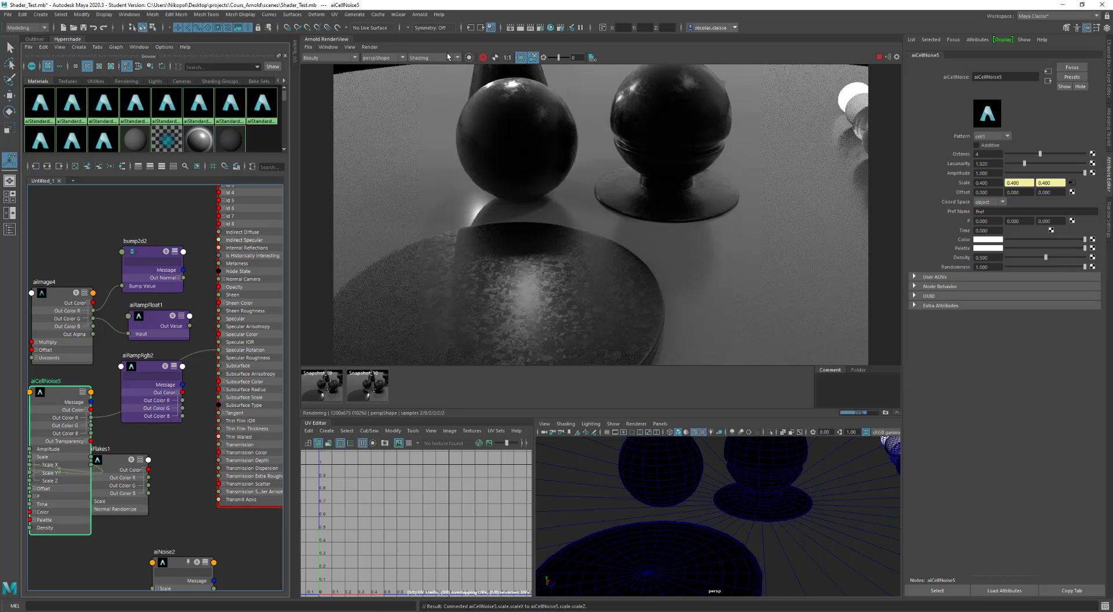
{"action": "left_click", "coordinate": [470, 58]}
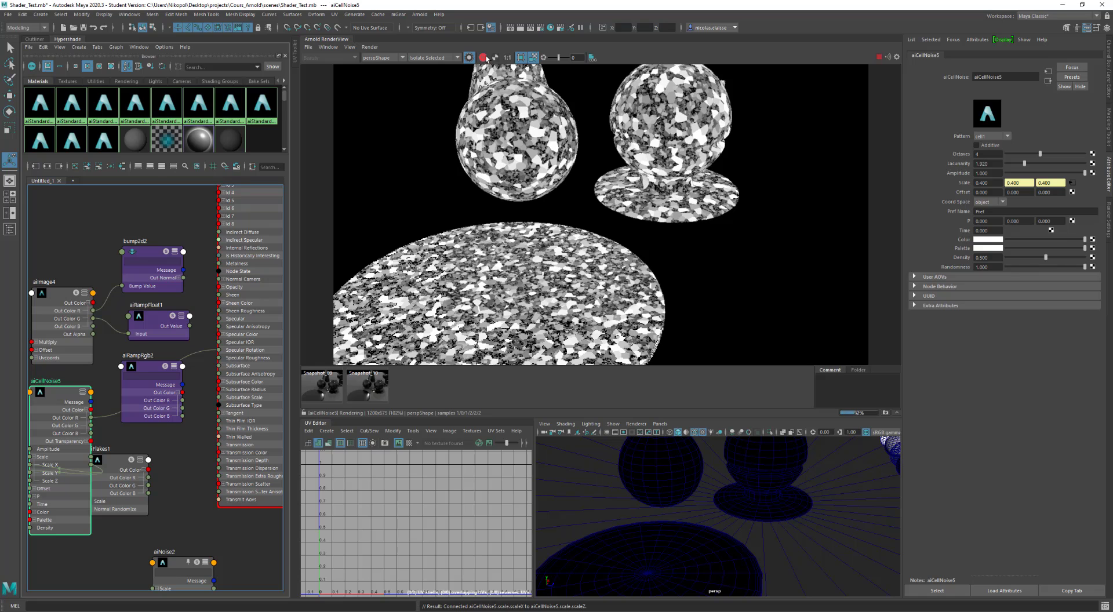
{"action": "left_click", "coordinate": [469, 58]}
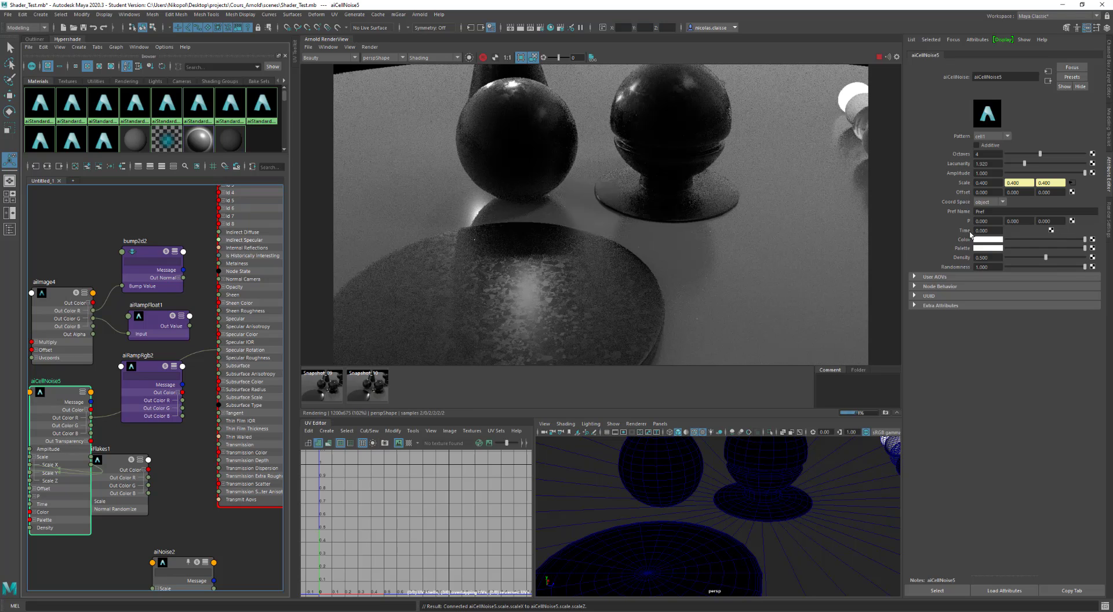
{"action": "left_click", "coordinate": [240, 297]}
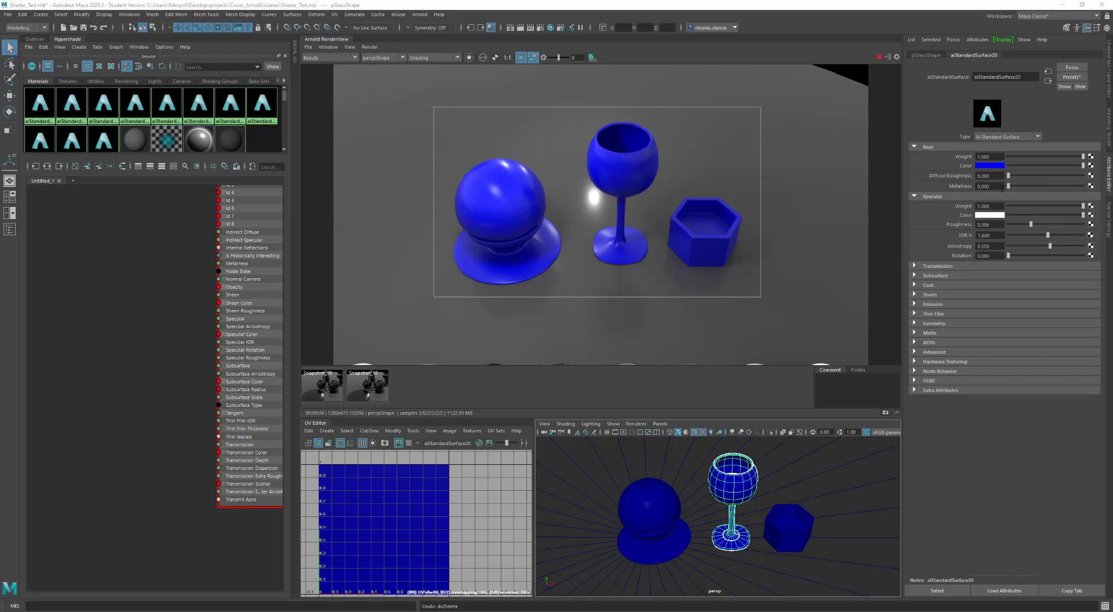
With the diffuse pass displayed, set the specular IOR to about 1.66 and test Specular Weight at 0 and back at 1.
{"action": "left_click", "coordinate": [345, 58]}
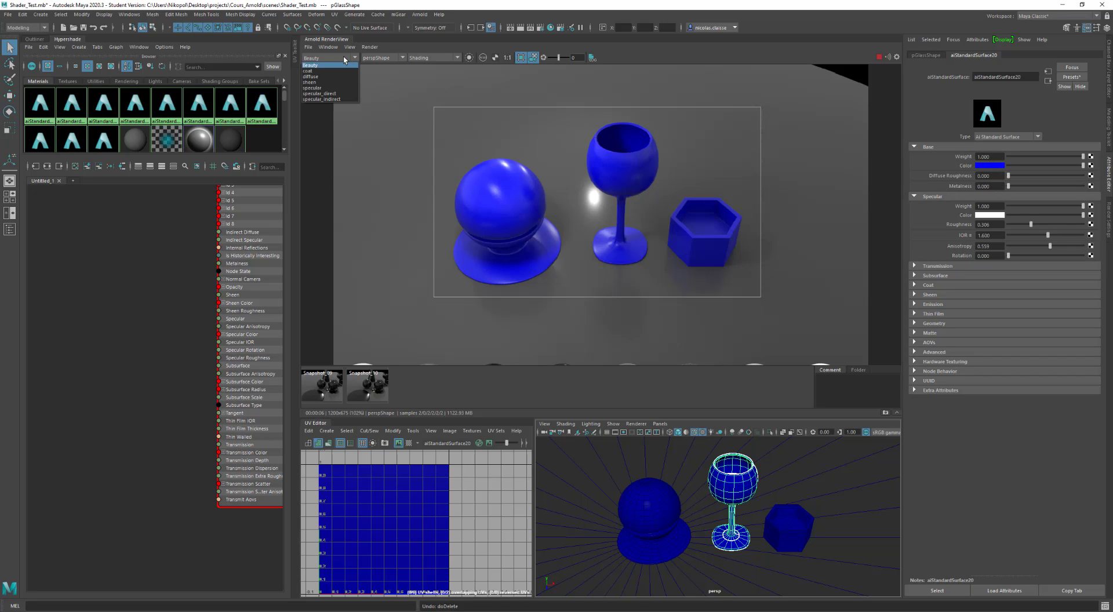
{"action": "left_click", "coordinate": [339, 76]}
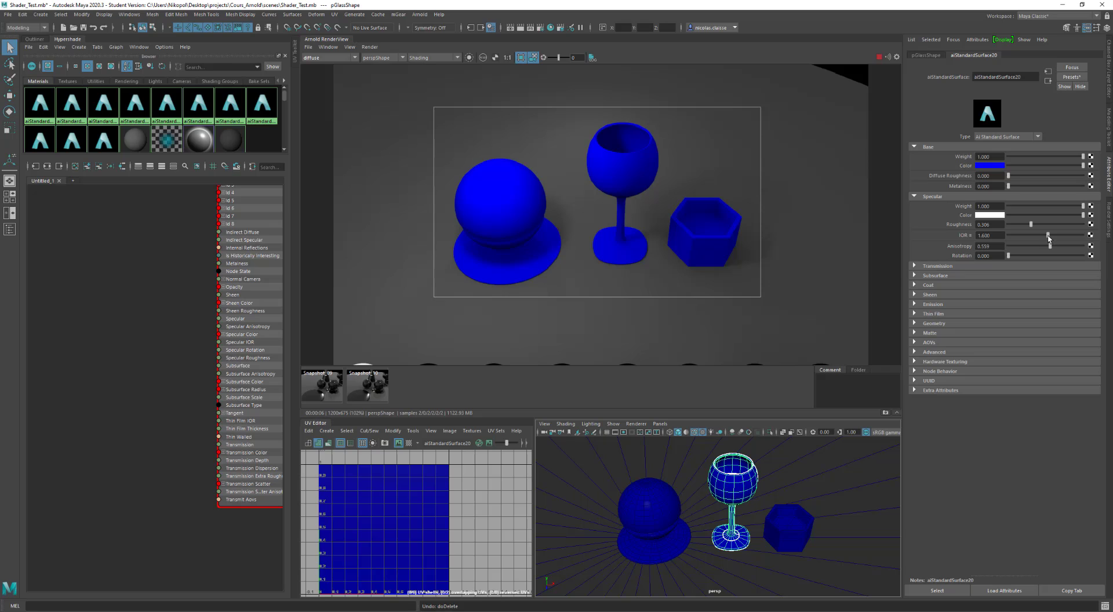
{"action": "mouse_move", "coordinate": [1048, 238]}
{"action": "left_mouse_down"}
{"action": "mouse_move", "coordinate": [1058, 237]}
{"action": "mouse_move", "coordinate": [1049, 236]}
{"action": "left_mouse_up"}
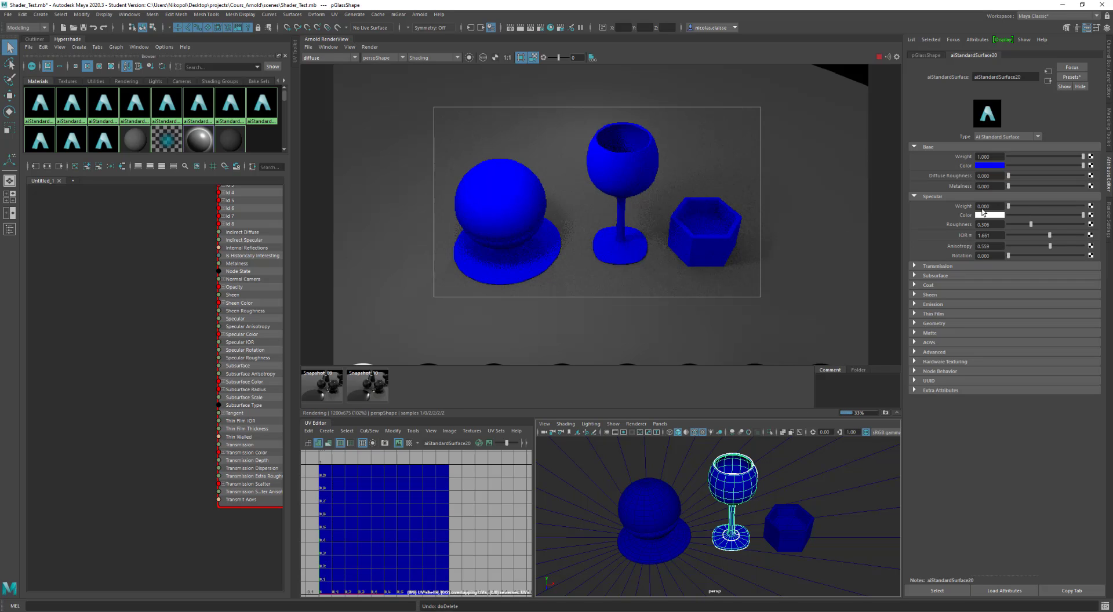
{"action": "left_click_drag", "start_coordinate": [1015, 207], "coordinate": [986, 206]}
{"action": "left_click_drag", "start_coordinate": [1008, 206], "coordinate": [1083, 207]}
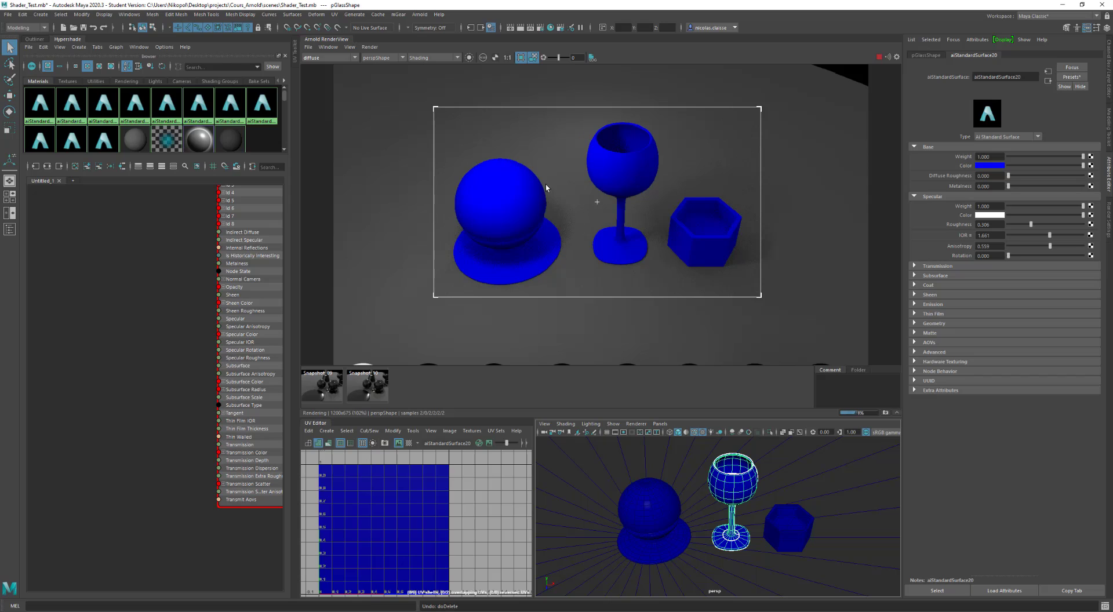
Display the specular pass in the render and raise aiStandardSurface20's Metalness to 1.
{"action": "left_click", "coordinate": [328, 58]}
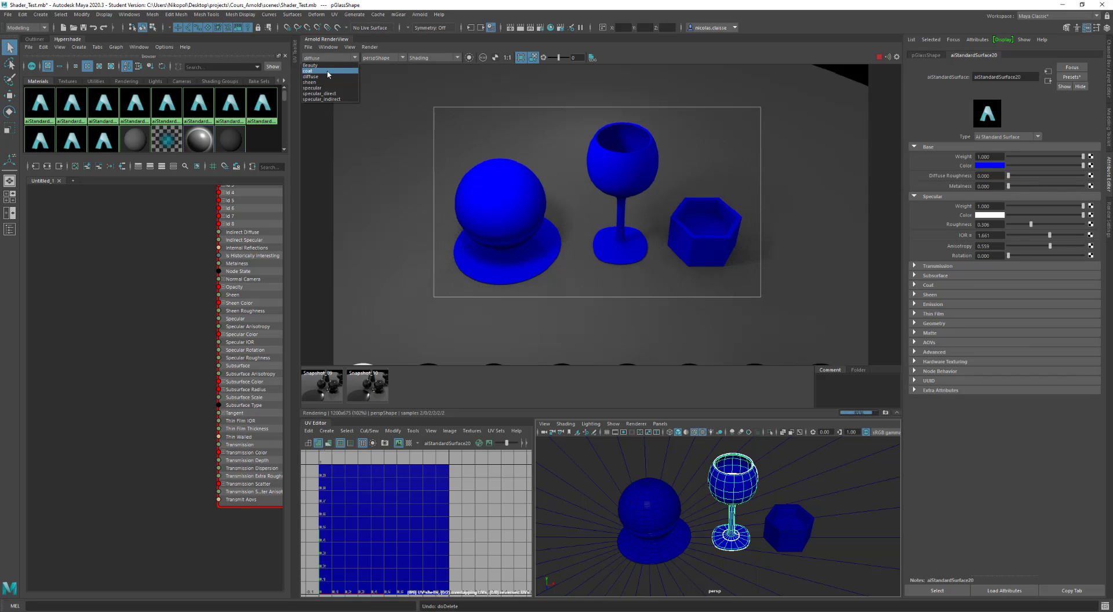
{"action": "left_click", "coordinate": [322, 88]}
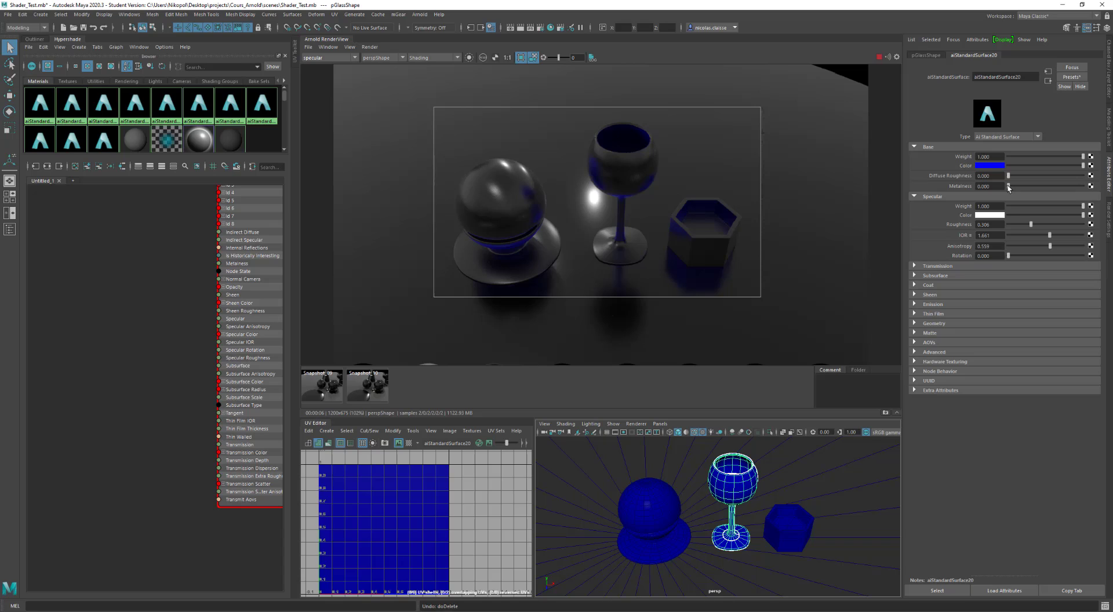
{"action": "left_click_drag", "start_coordinate": [1009, 188], "coordinate": [1014, 187]}
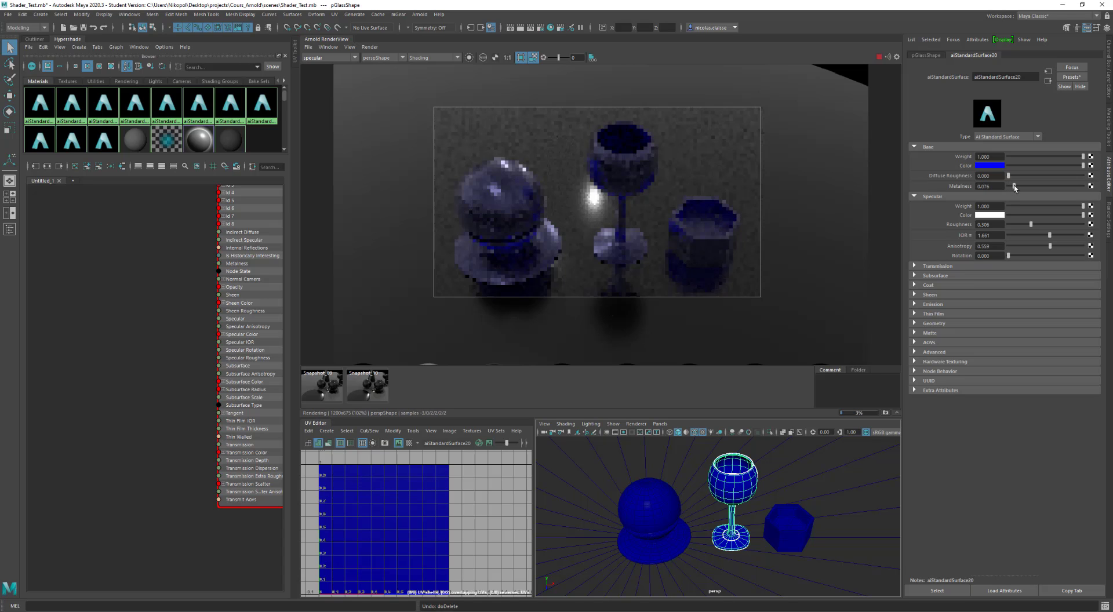
{"action": "left_click_drag", "start_coordinate": [1015, 188], "coordinate": [1104, 193]}
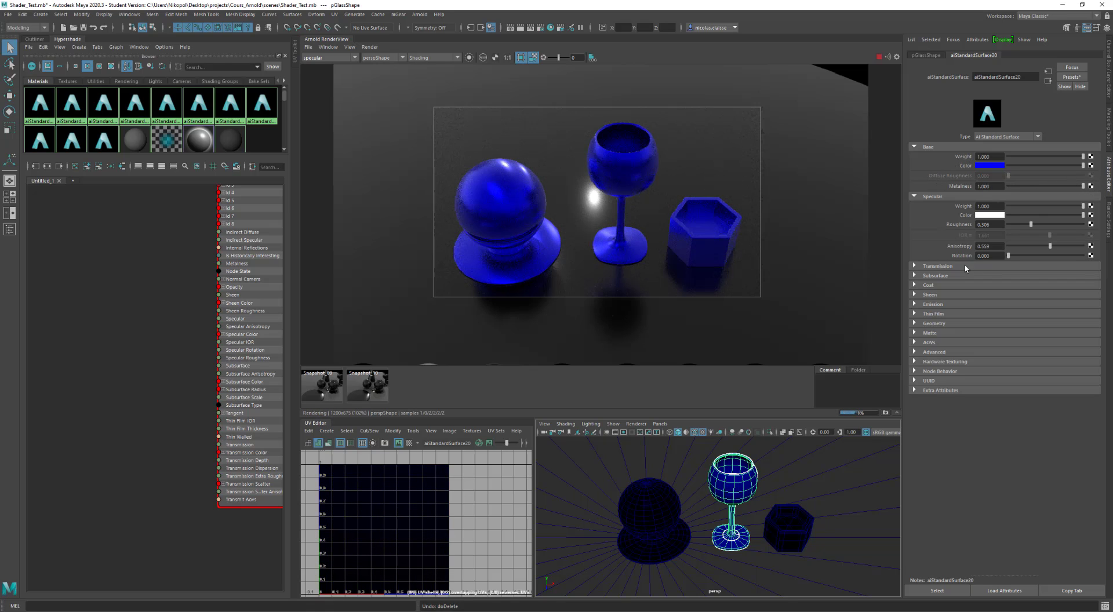
With the render back on the beauty pass, darken the blue base color to a value of about 0.09 and set Metalness to 0.
{"action": "left_click", "coordinate": [354, 59]}
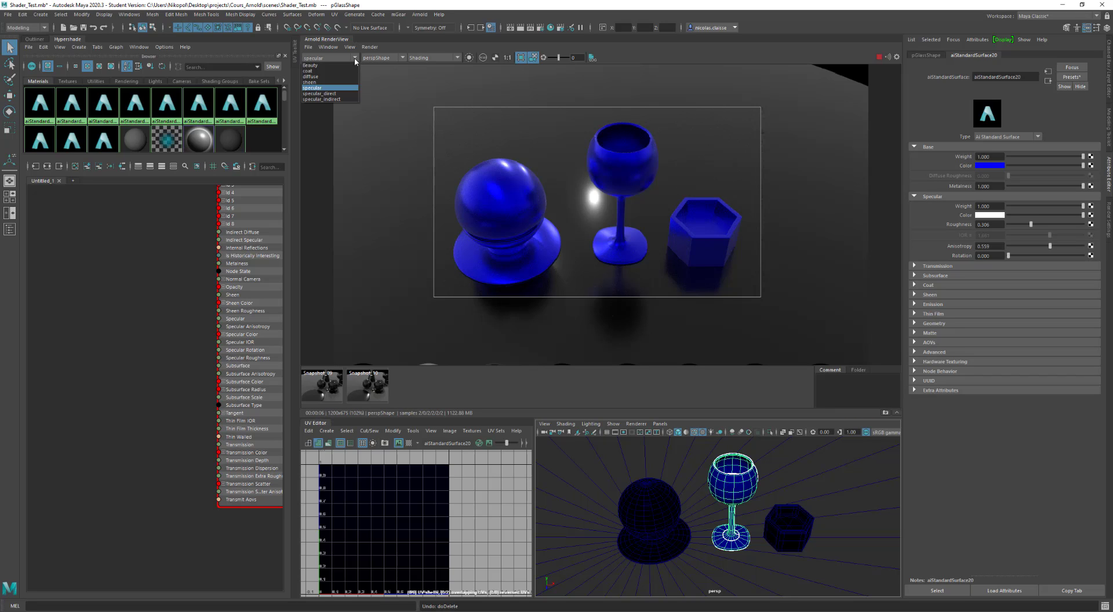
{"action": "left_click", "coordinate": [353, 65]}
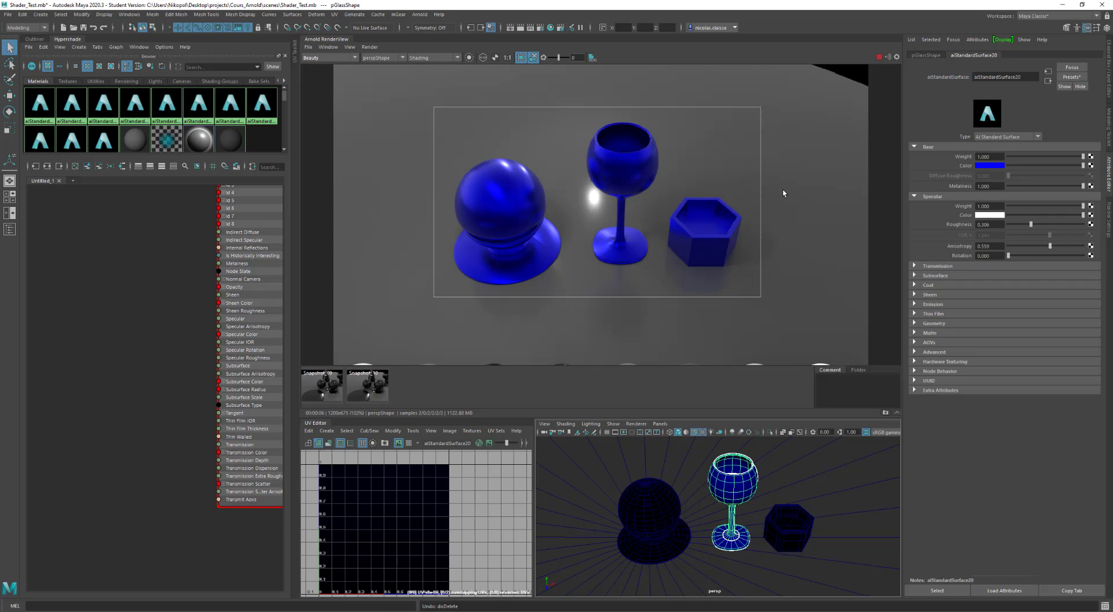
{"action": "left_click_drag", "start_coordinate": [1082, 166], "coordinate": [1015, 169]}
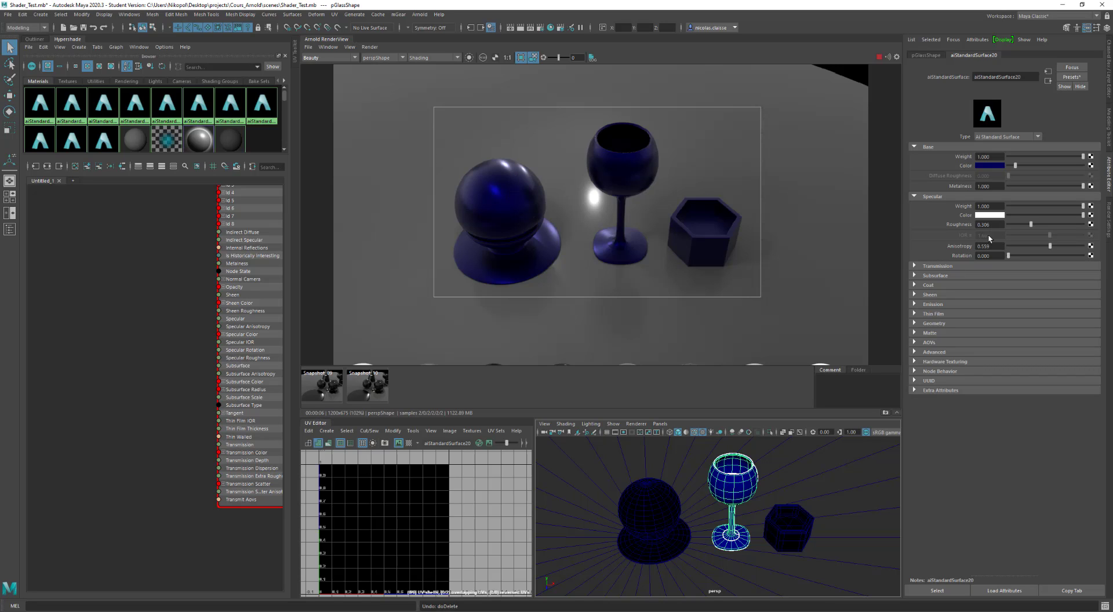
{"action": "left_click_drag", "start_coordinate": [1017, 187], "coordinate": [982, 188]}
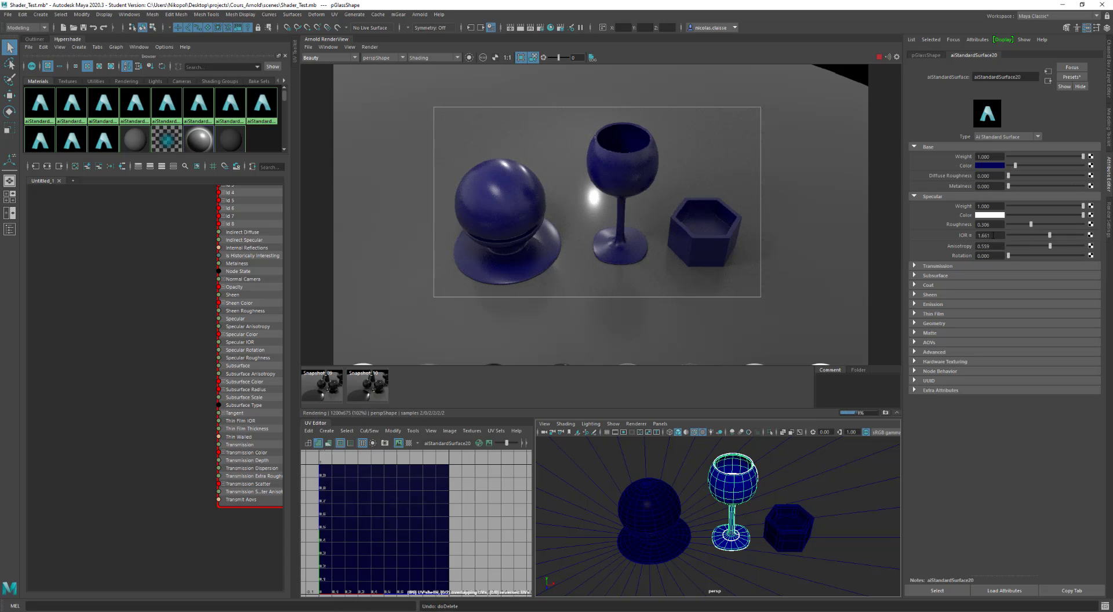
Try a specular IOR of 2000 on the non-metallic material, and set it back to 1.5.
{"action": "left_click", "coordinate": [993, 235]}
{"action": "type", "text": "2000"}
{"action": "key", "text": "Return"}
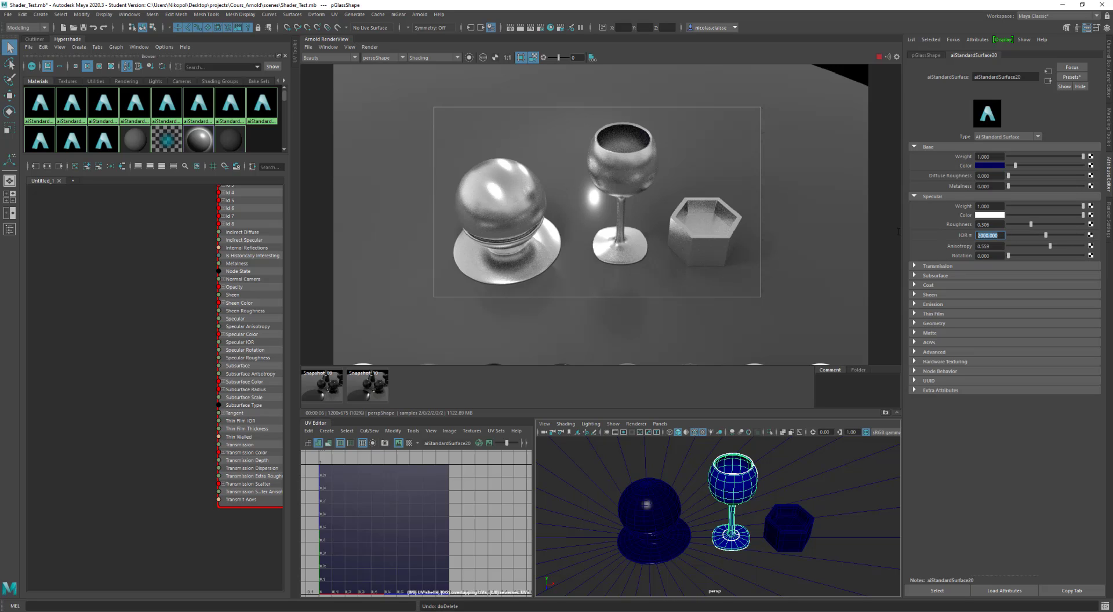
{"action": "type", "text": "1.5"}
{"action": "key", "text": "Return"}
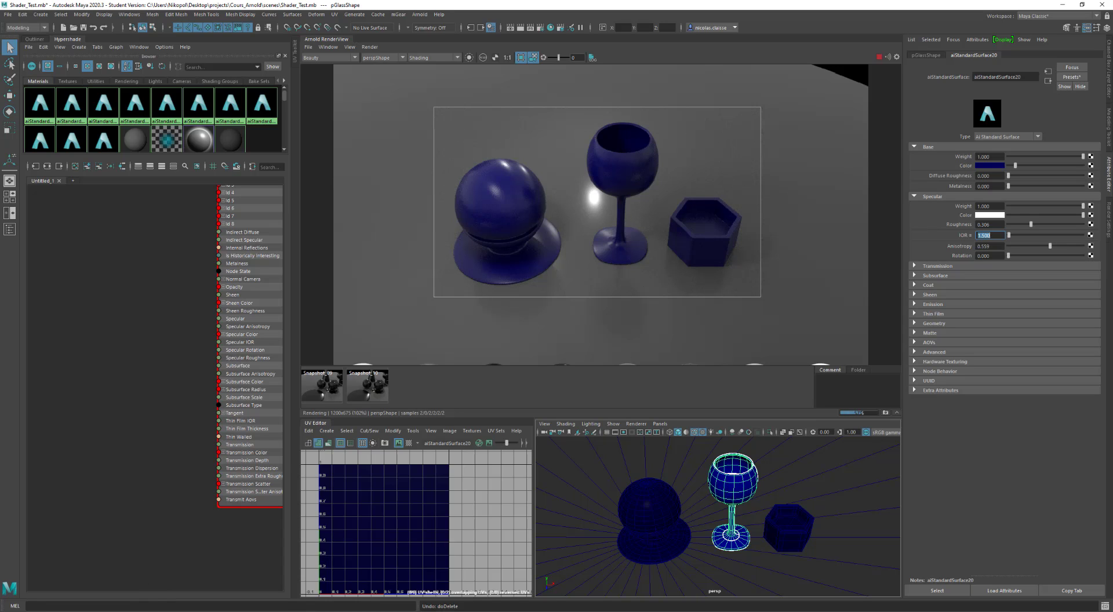
Bring up the metal color reference chart, place it below the material's base settings, and open the base color for editing.
{"action": "left_click", "coordinate": [178, 611]}
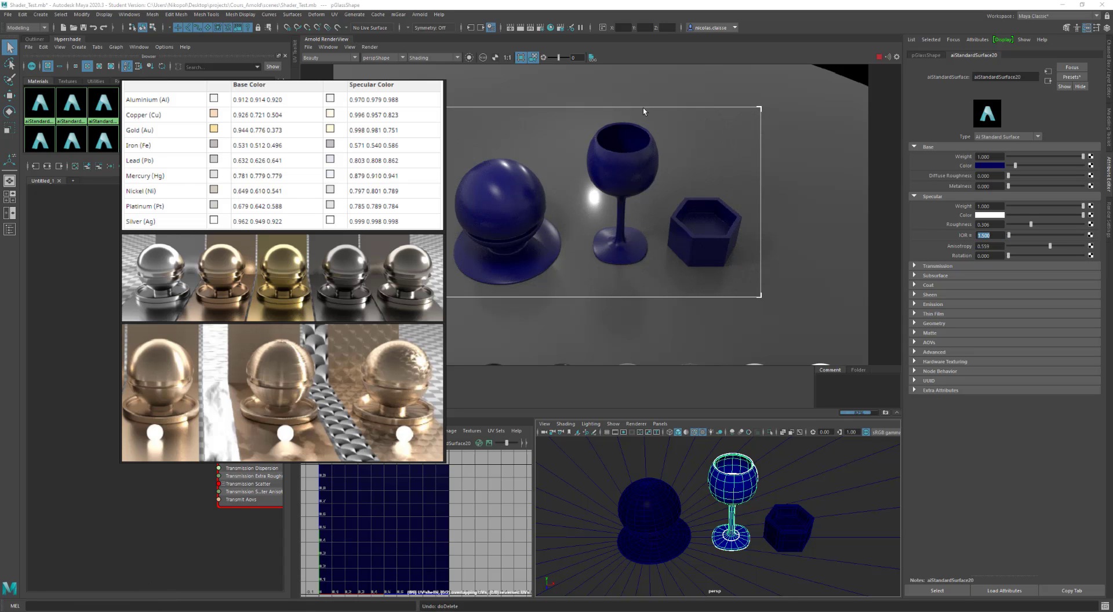
{"action": "left_click_drag", "start_coordinate": [305, 166], "coordinate": [842, 420]}
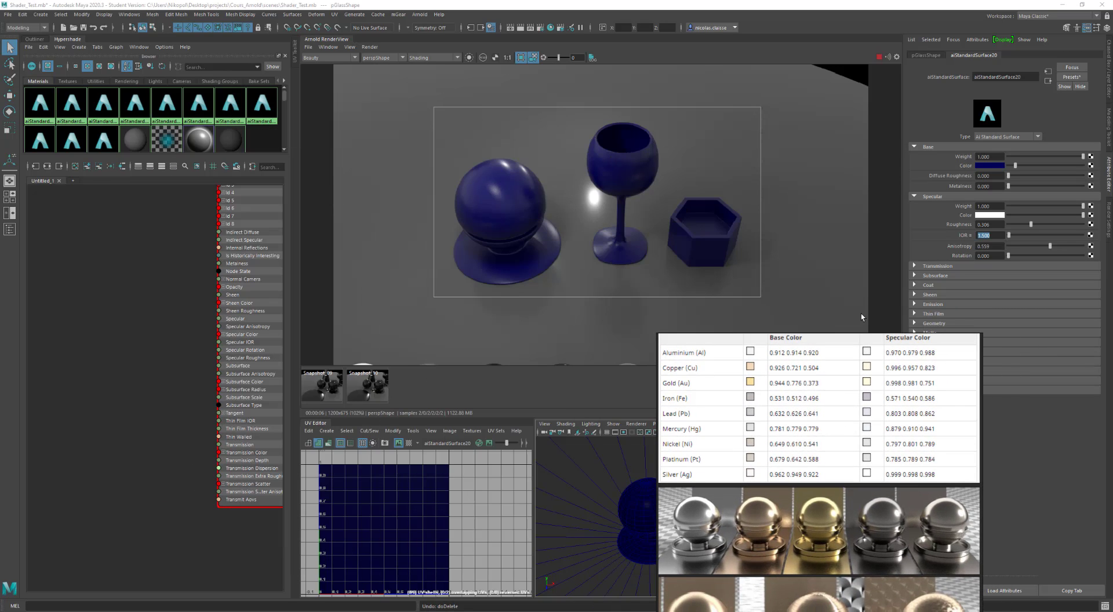
{"action": "left_click", "coordinate": [990, 164]}
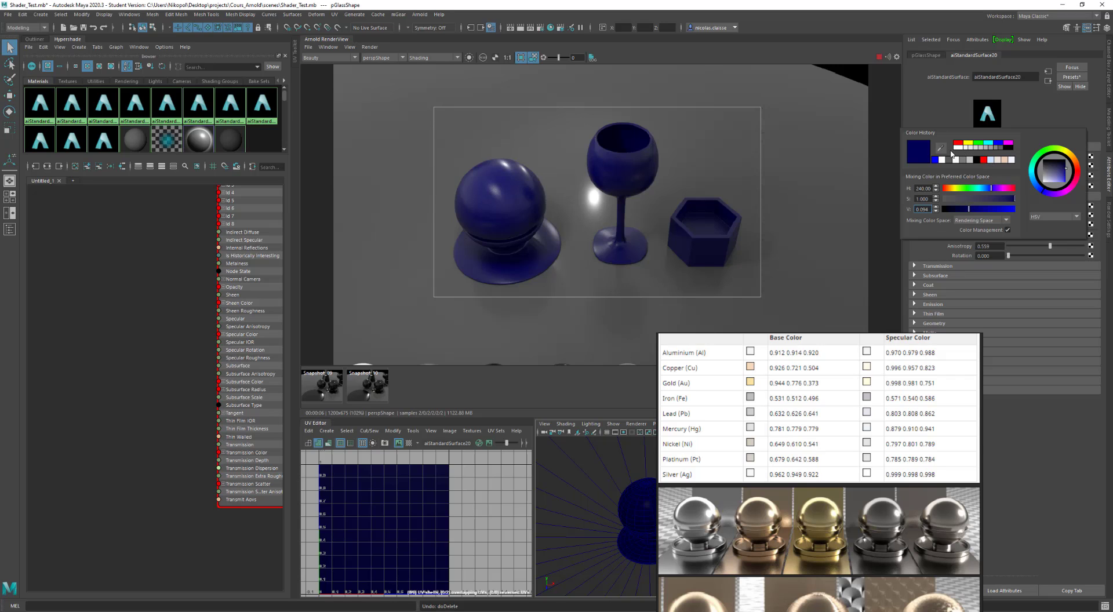
Sample the copper swatches from the reference chart into the material's base color and specular color.
{"action": "left_click", "coordinate": [942, 150]}
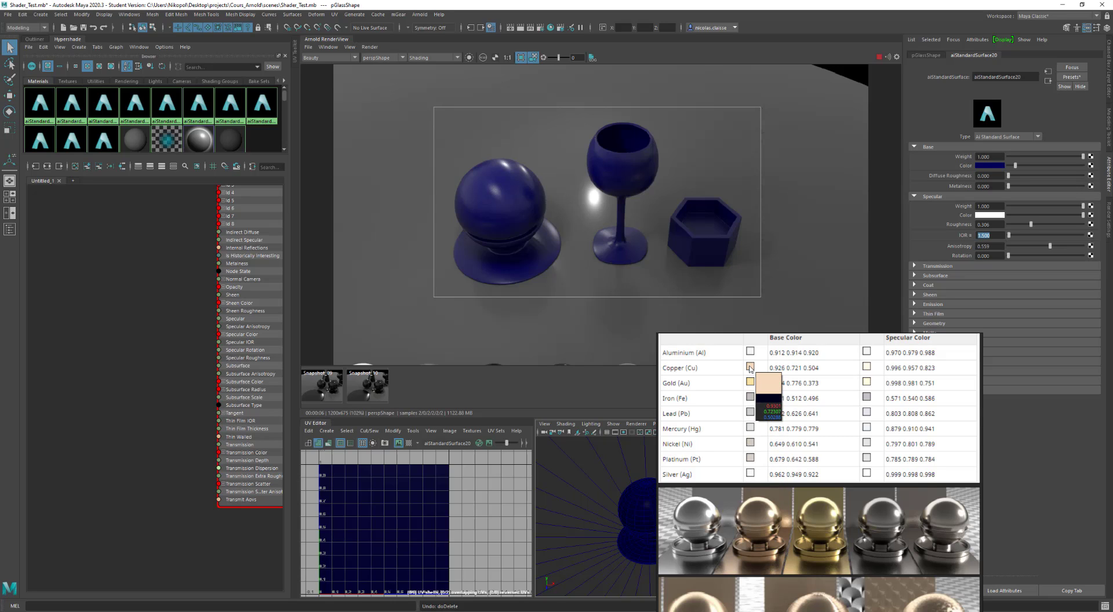
{"action": "left_click", "coordinate": [750, 368]}
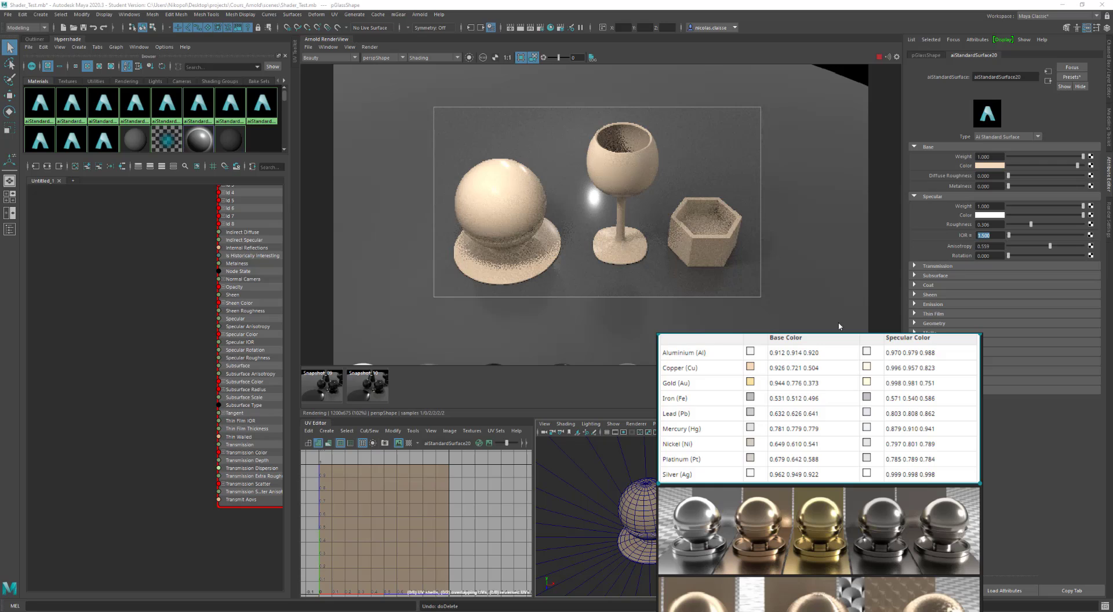
{"action": "left_click", "coordinate": [994, 219]}
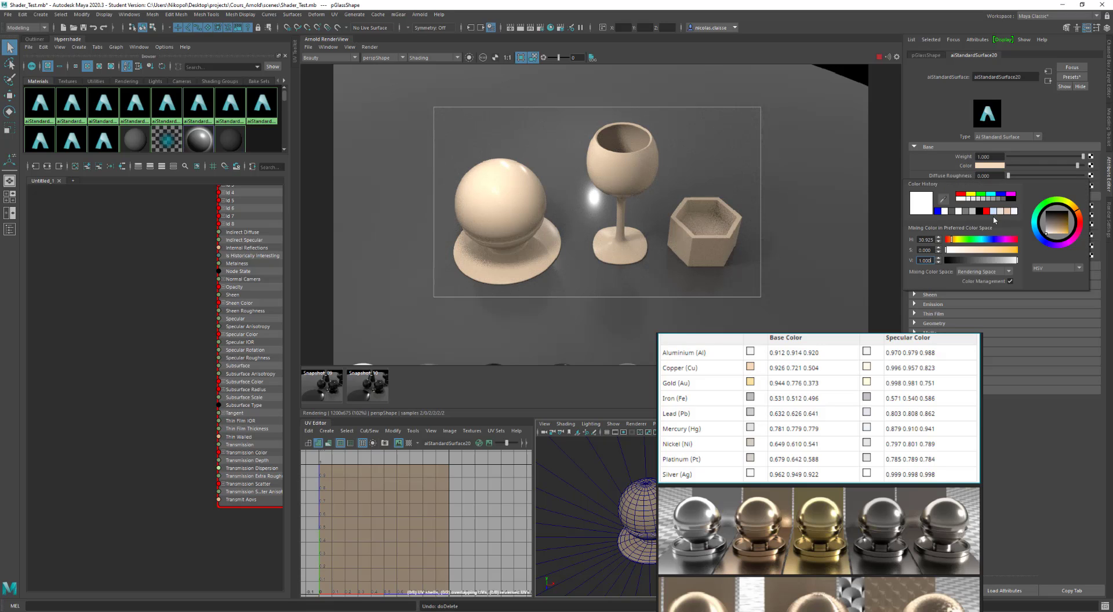
{"action": "left_click", "coordinate": [944, 200]}
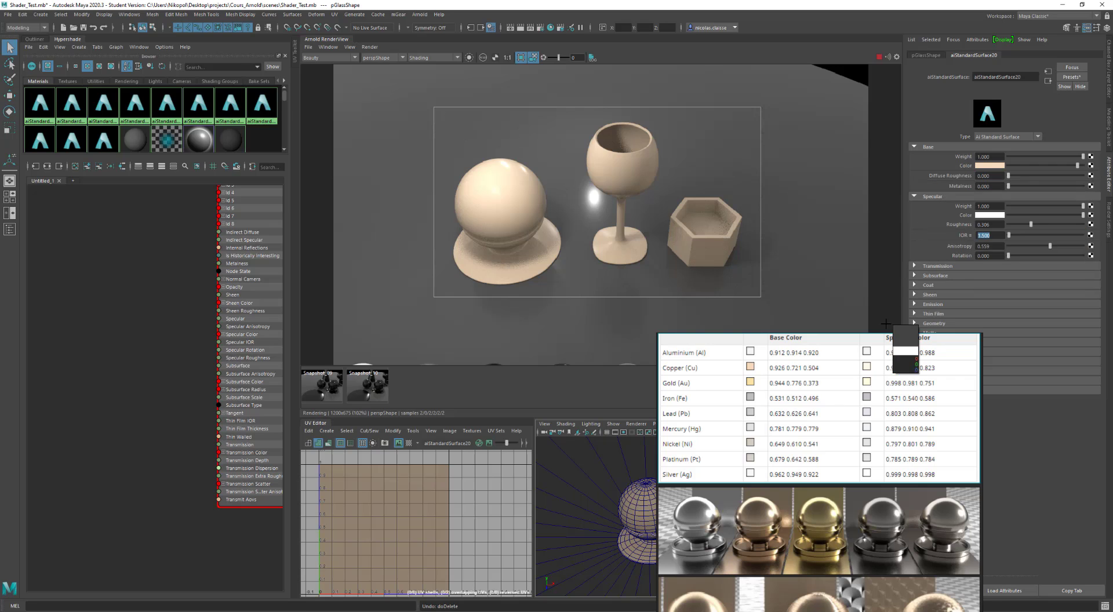
{"action": "left_click", "coordinate": [867, 368]}
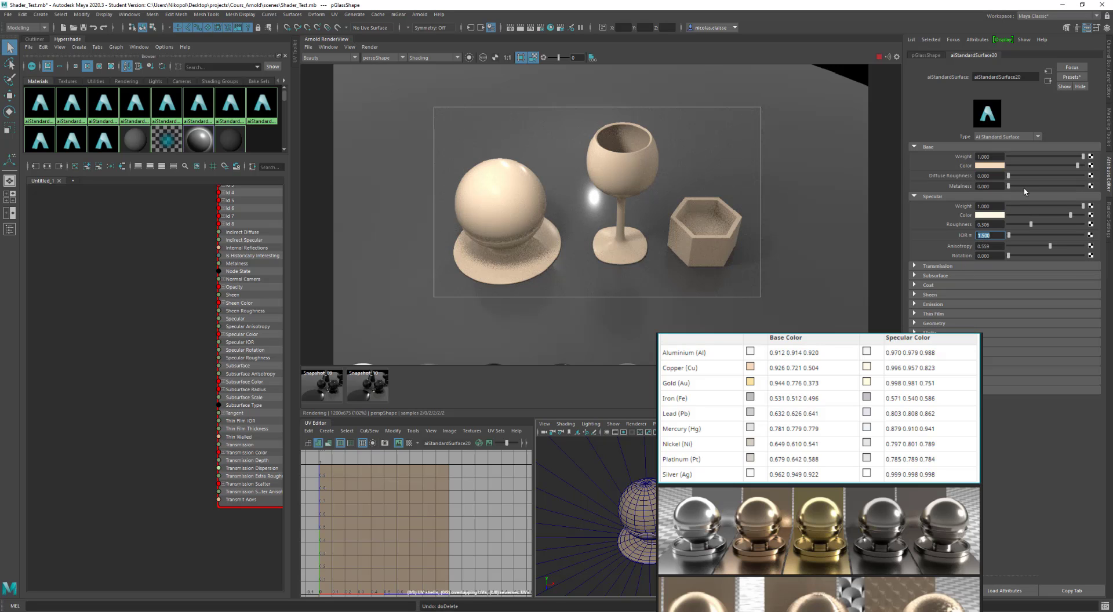
Set the copper material's metalness to 1 and its specular roughness to about 0.25.
{"action": "left_click_drag", "start_coordinate": [1024, 186], "coordinate": [1084, 186]}
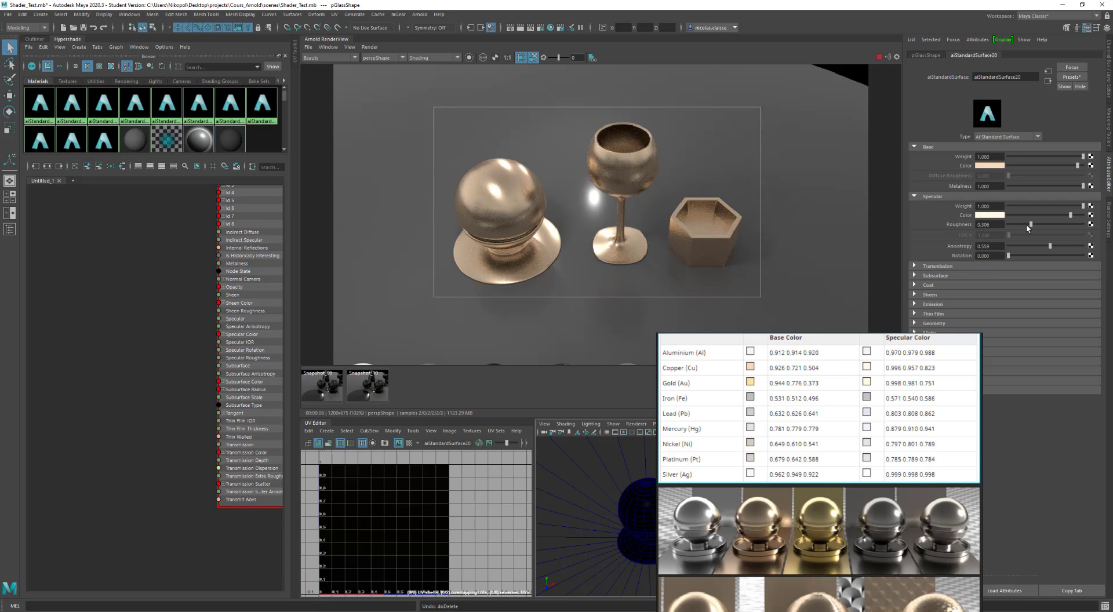
{"action": "left_click_drag", "start_coordinate": [1027, 227], "coordinate": [1007, 227]}
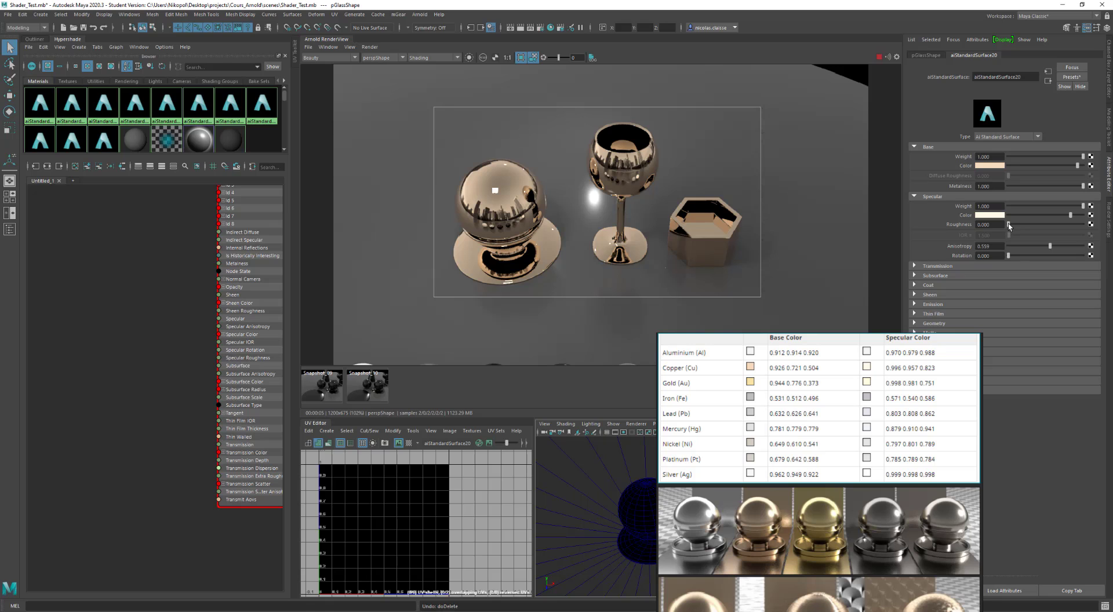
{"action": "left_click_drag", "start_coordinate": [1009, 226], "coordinate": [1027, 224]}
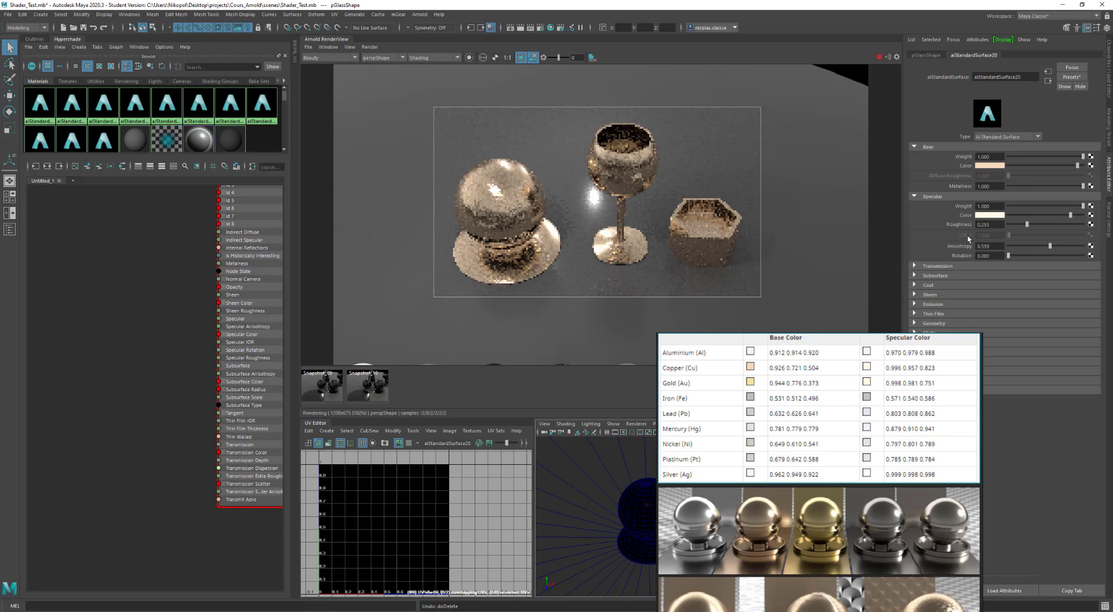
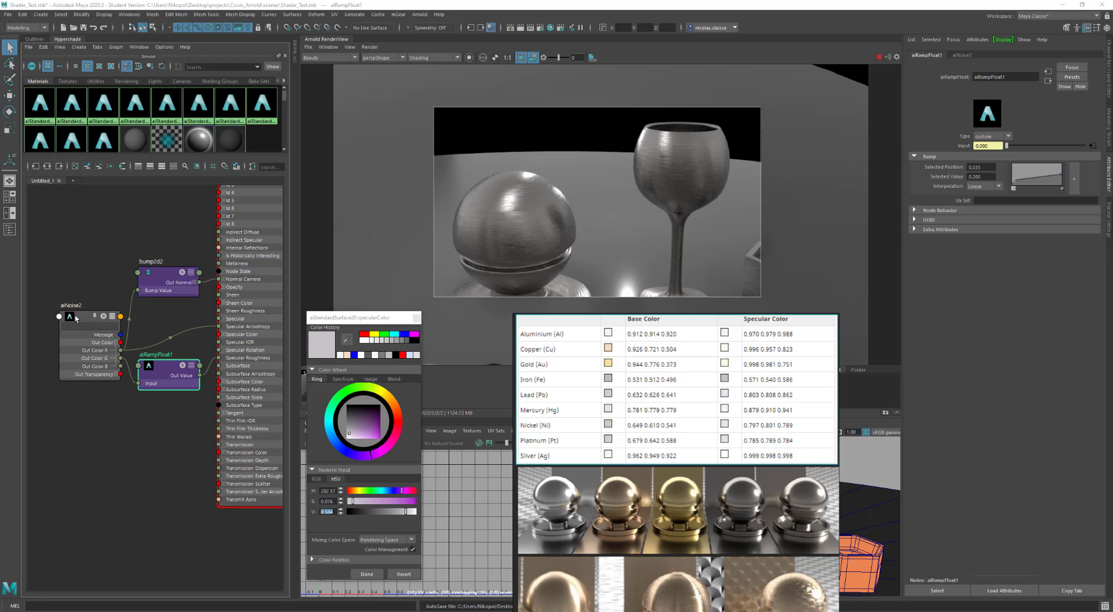
Review the brushed-metal network: the noise scale, bump node, surface shader's geometry settings and ramp feeding the roughness.
{"action": "left_click_drag", "start_coordinate": [82, 318], "coordinate": [74, 309]}
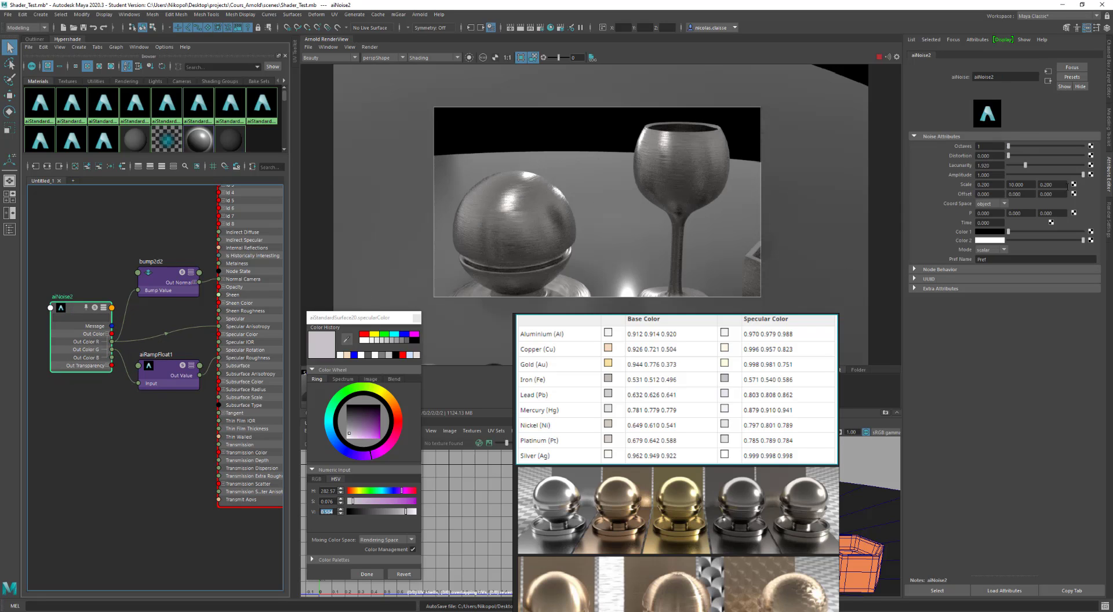
{"action": "double_click", "coordinate": [1018, 184]}
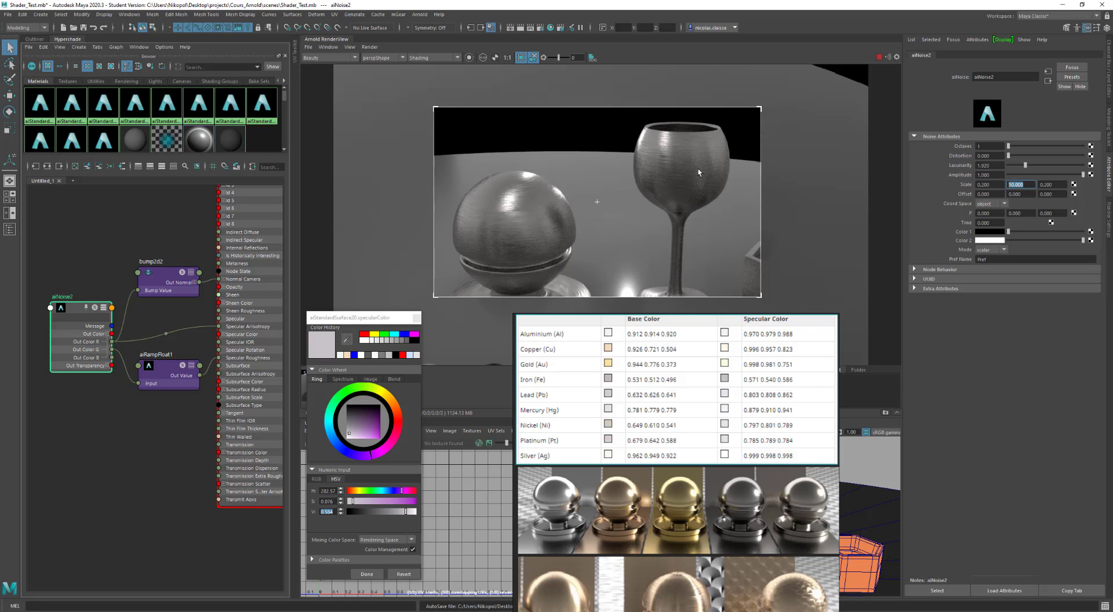
{"action": "left_click", "coordinate": [156, 272]}
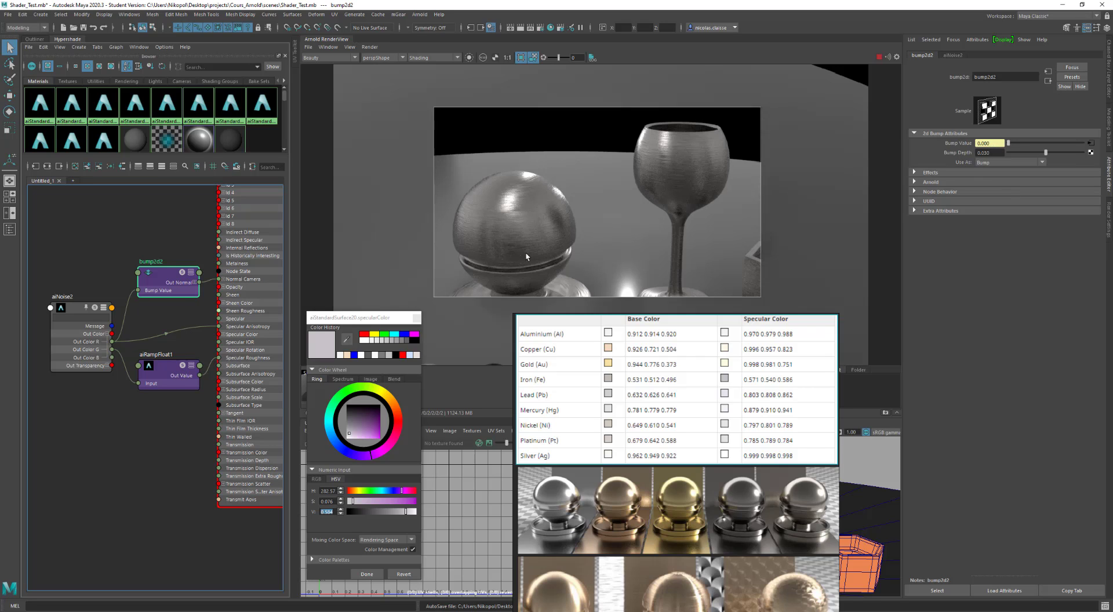
{"action": "left_click", "coordinate": [263, 277]}
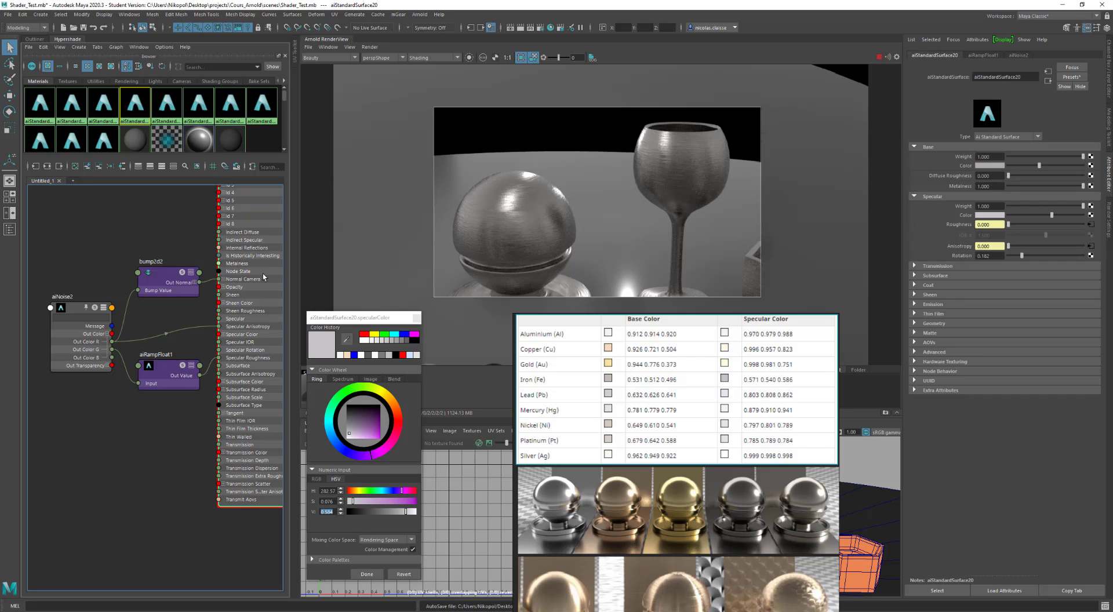
{"action": "left_click", "coordinate": [959, 324]}
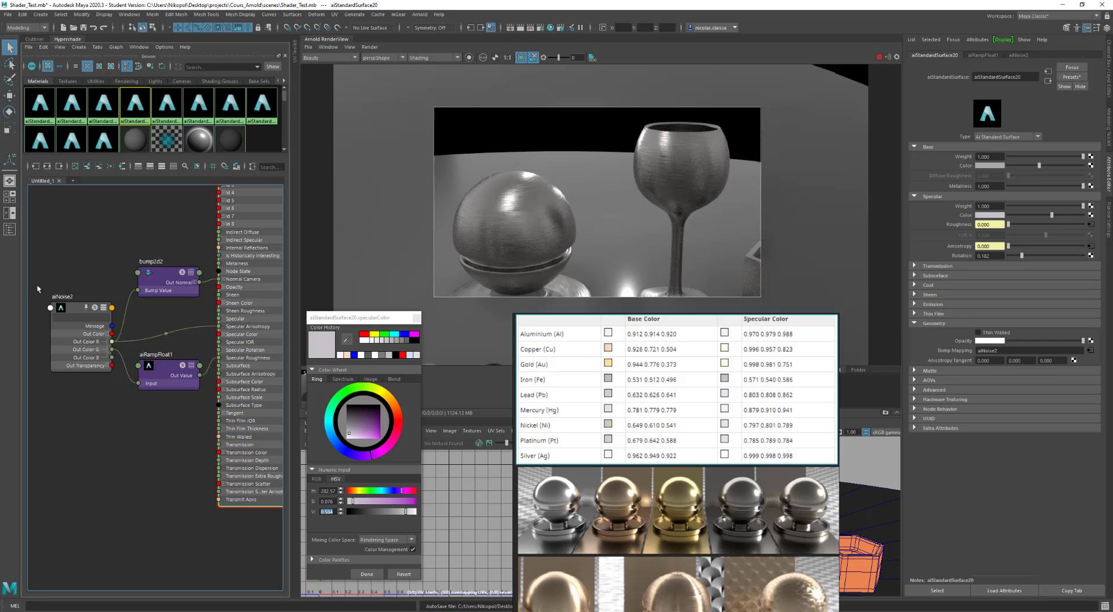
{"action": "left_click_drag", "start_coordinate": [165, 374], "coordinate": [161, 363]}
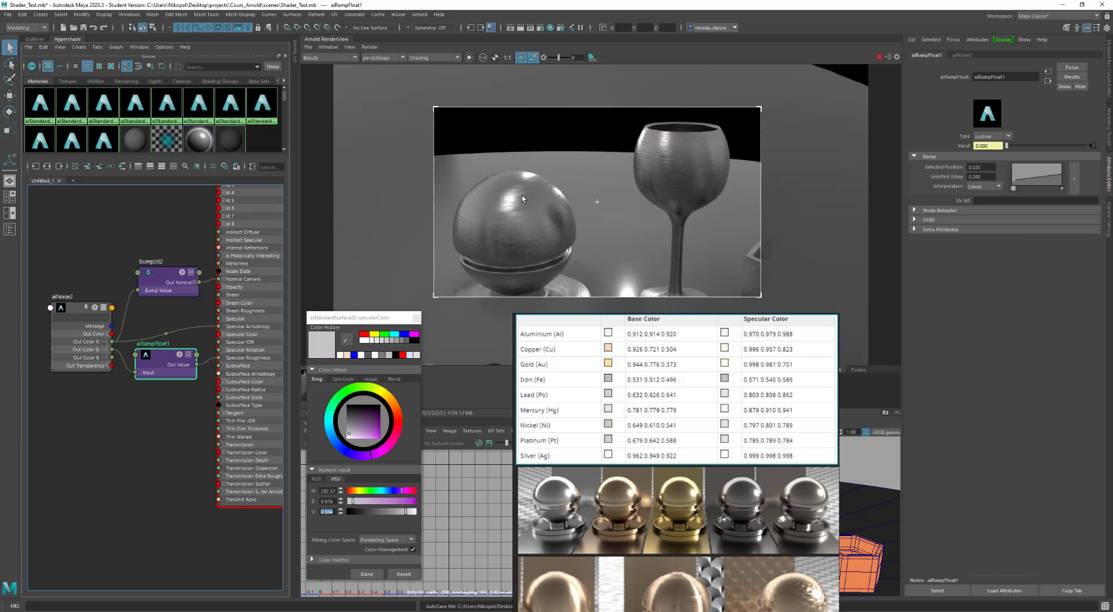
Adjust the specular anisotropy rotation of aiStandardSurface20 to about 0.47.
{"action": "left_click", "coordinate": [280, 332]}
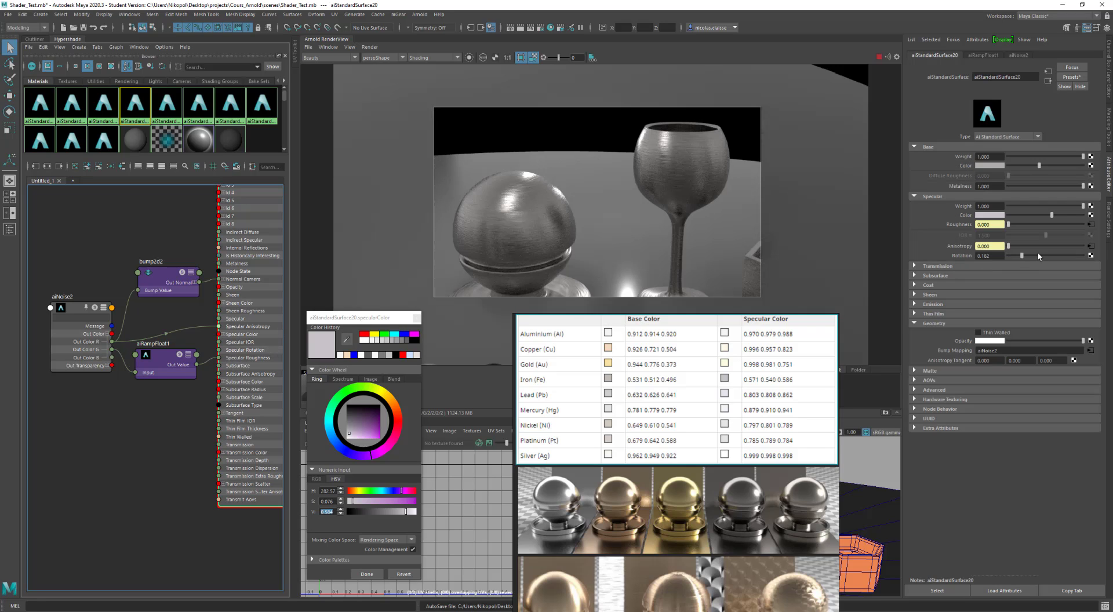
{"action": "left_click_drag", "start_coordinate": [1021, 255], "coordinate": [1016, 255]}
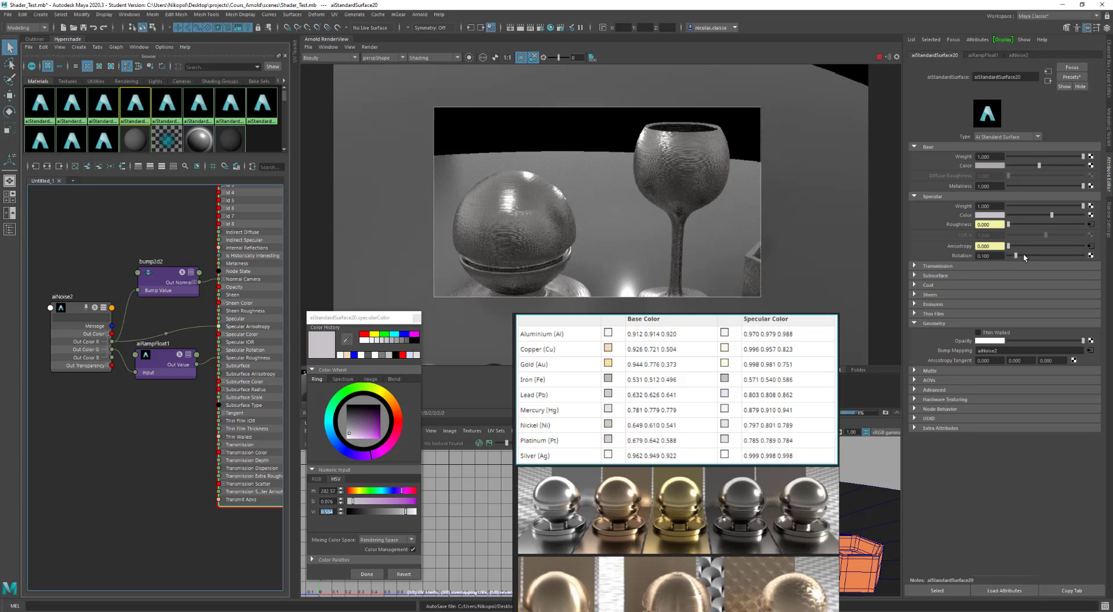
{"action": "left_click_drag", "start_coordinate": [1023, 255], "coordinate": [1043, 255]}
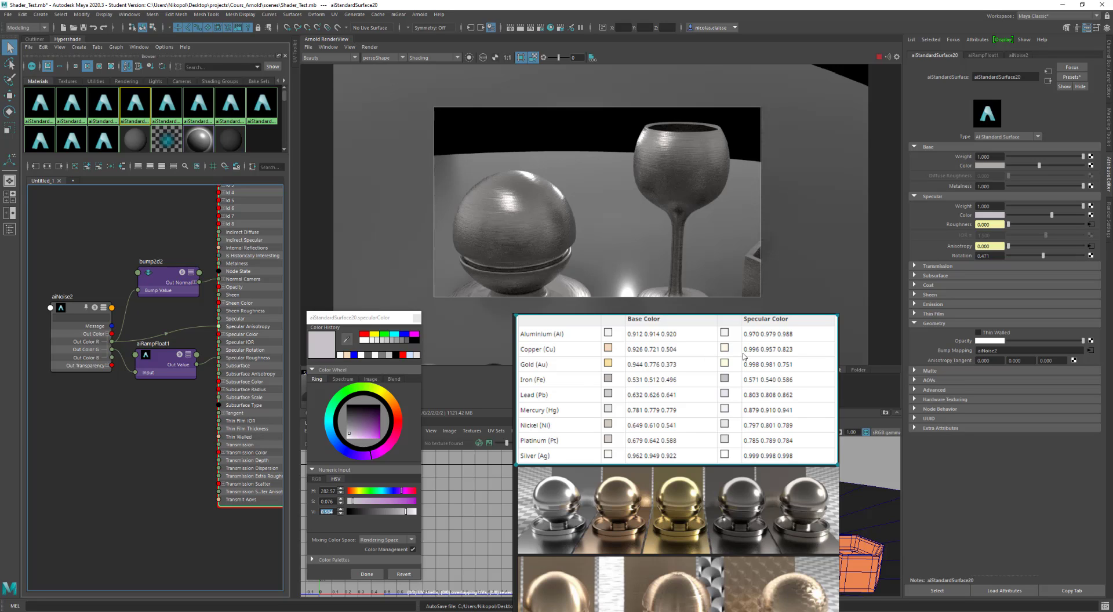
Add a coat to the brushed metal with weight 1 and roughness of about 0.05.
{"action": "left_click", "coordinate": [952, 285]}
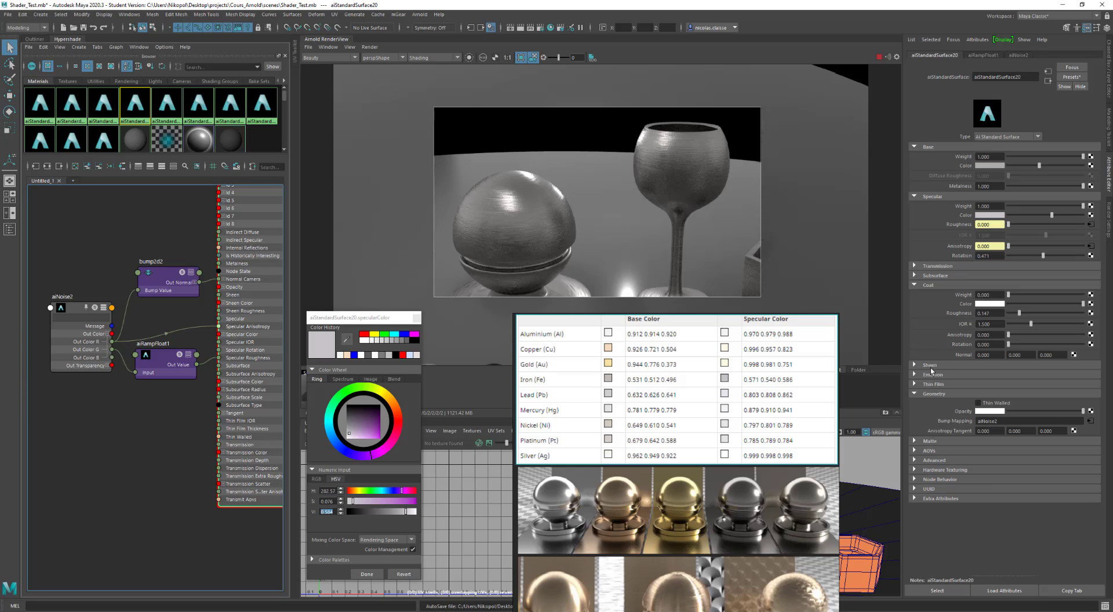
{"action": "left_click", "coordinate": [933, 366]}
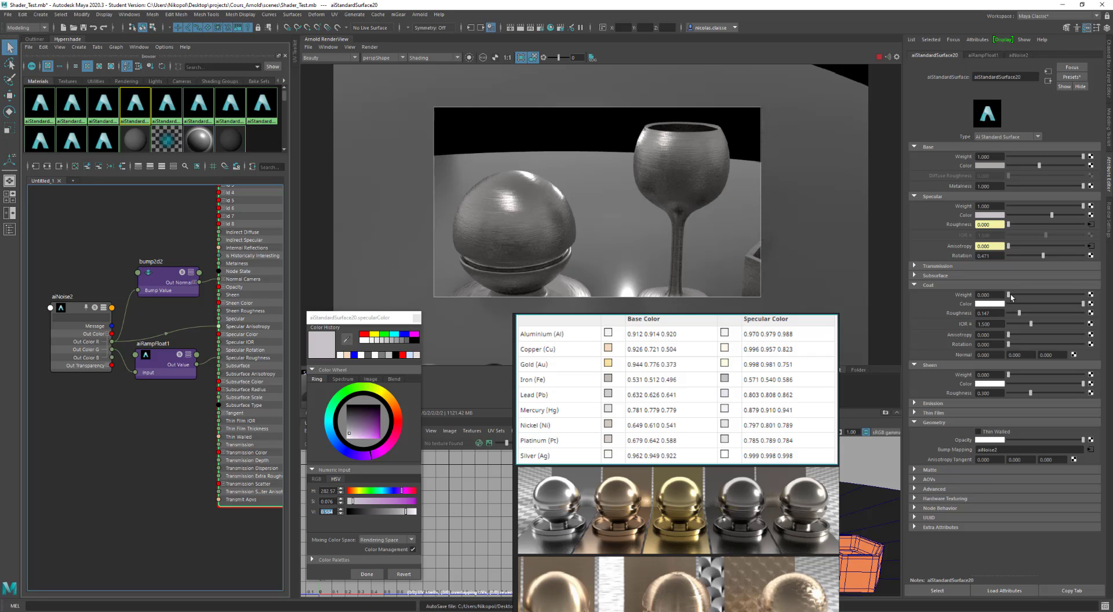
{"action": "left_click_drag", "start_coordinate": [1011, 297], "coordinate": [1015, 297]}
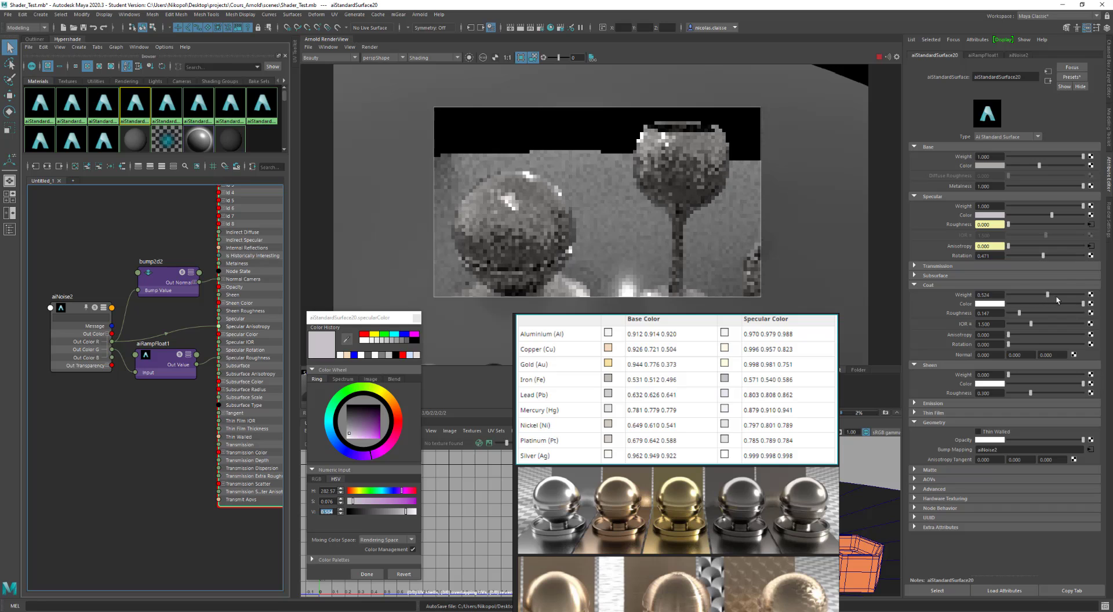
{"action": "left_click_drag", "start_coordinate": [1056, 295], "coordinate": [1083, 294]}
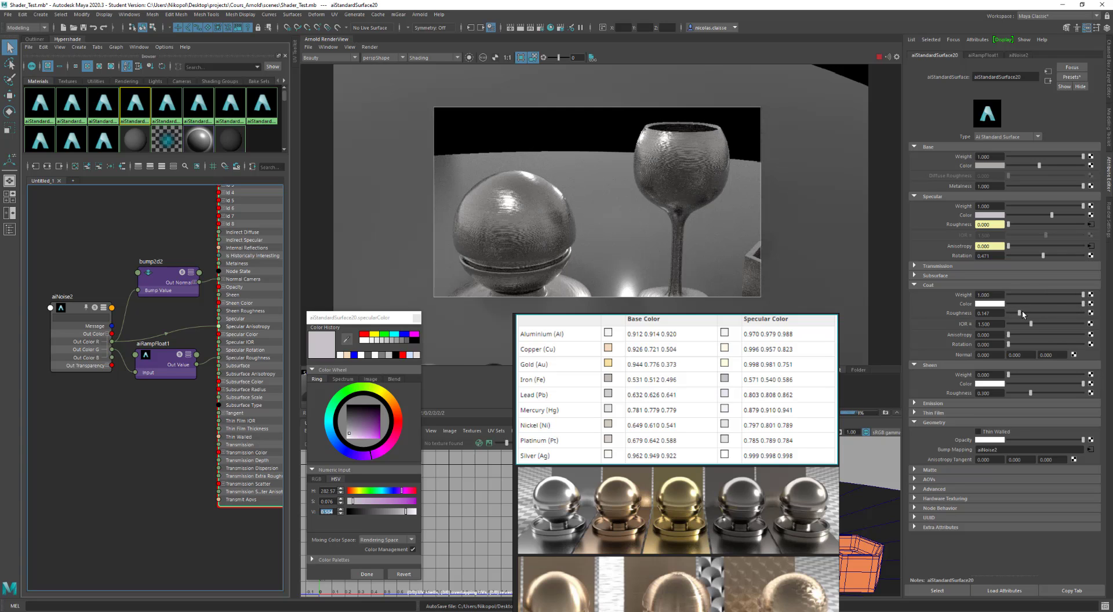
{"action": "left_click_drag", "start_coordinate": [1019, 313], "coordinate": [1013, 314]}
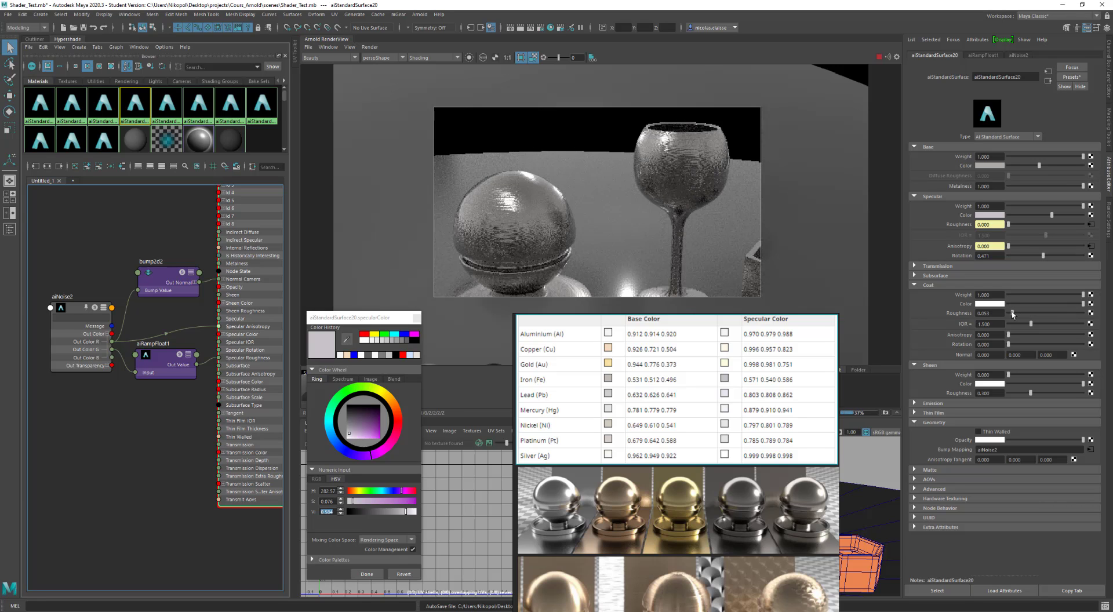
{"action": "left_click_drag", "start_coordinate": [1014, 313], "coordinate": [1012, 314]}
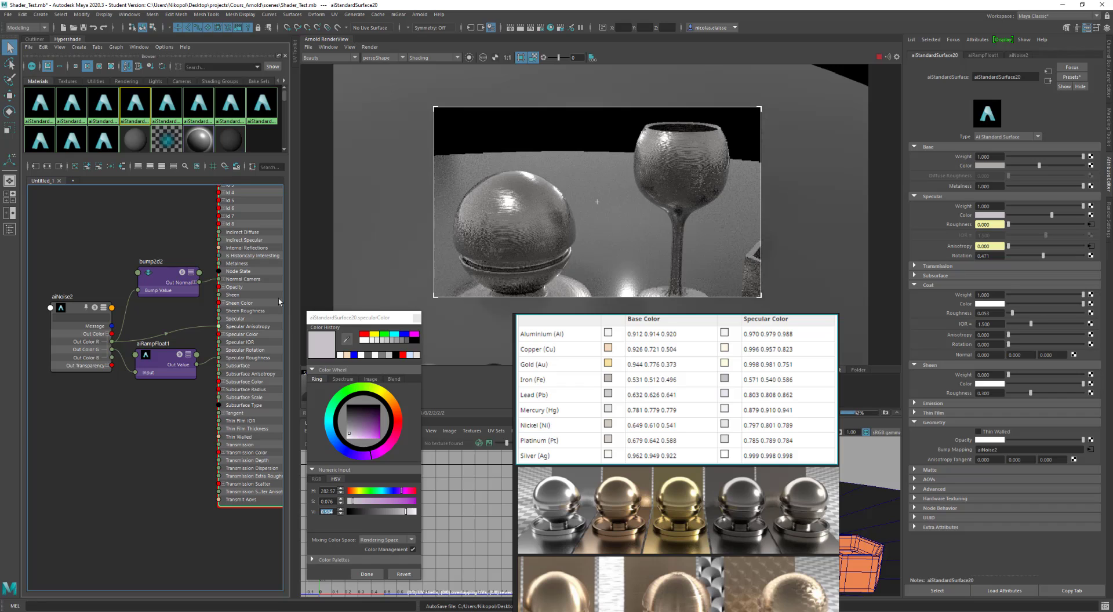
Disconnect the bump2d2 node from the surface shader's normal input and move it clear of the network.
{"action": "left_click", "coordinate": [210, 283]}
{"action": "key", "text": "Delete"}
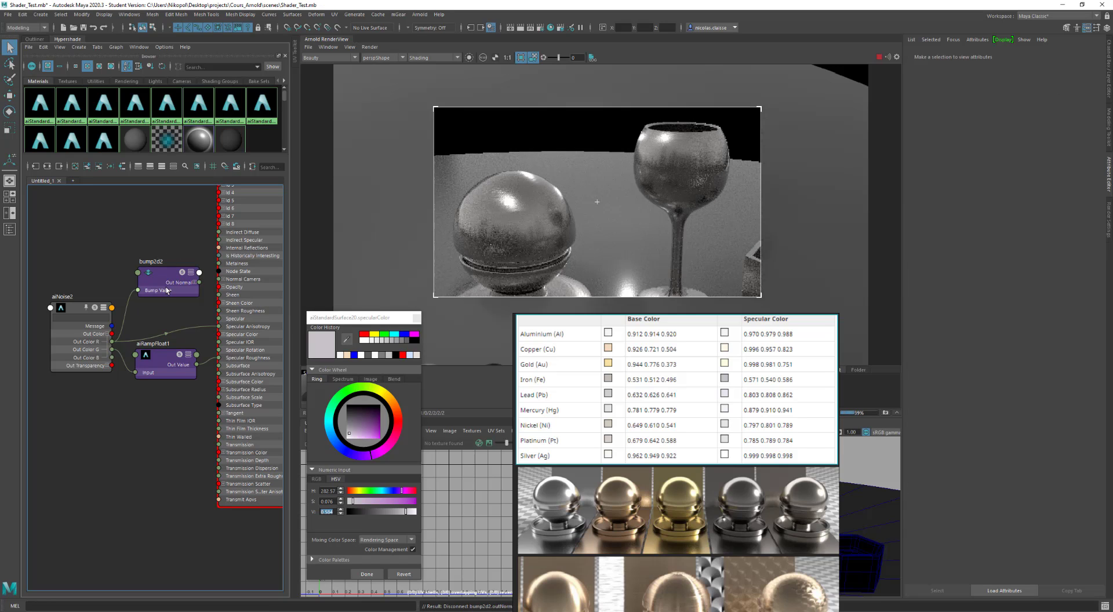
{"action": "left_click_drag", "start_coordinate": [166, 291], "coordinate": [149, 255]}
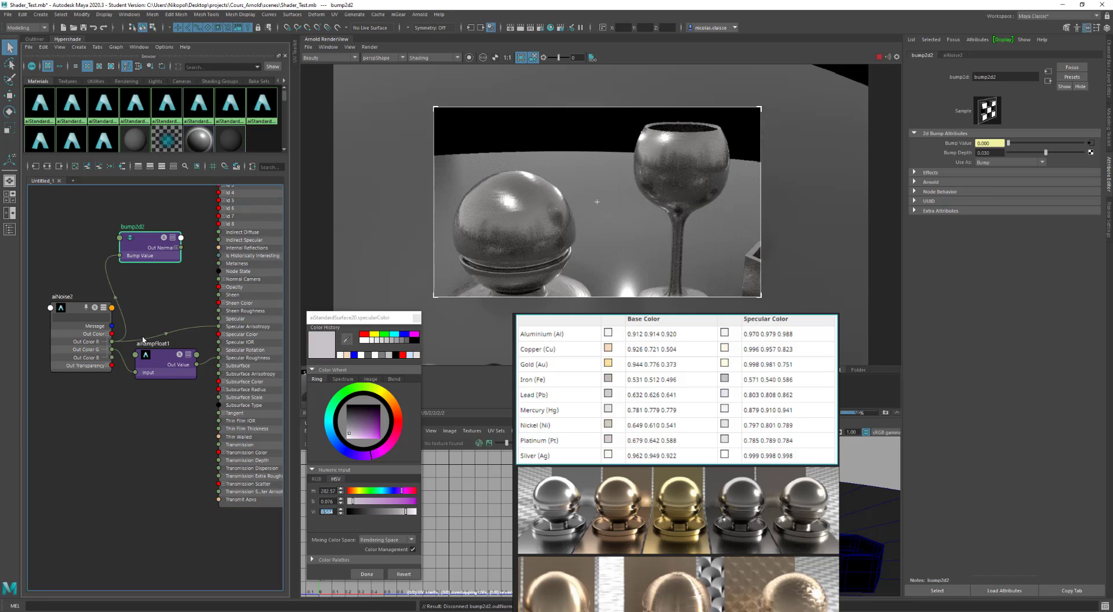
Break the ramp connection on the shader's specular roughness and set the roughness to about 0.41.
{"action": "left_click", "coordinate": [262, 332]}
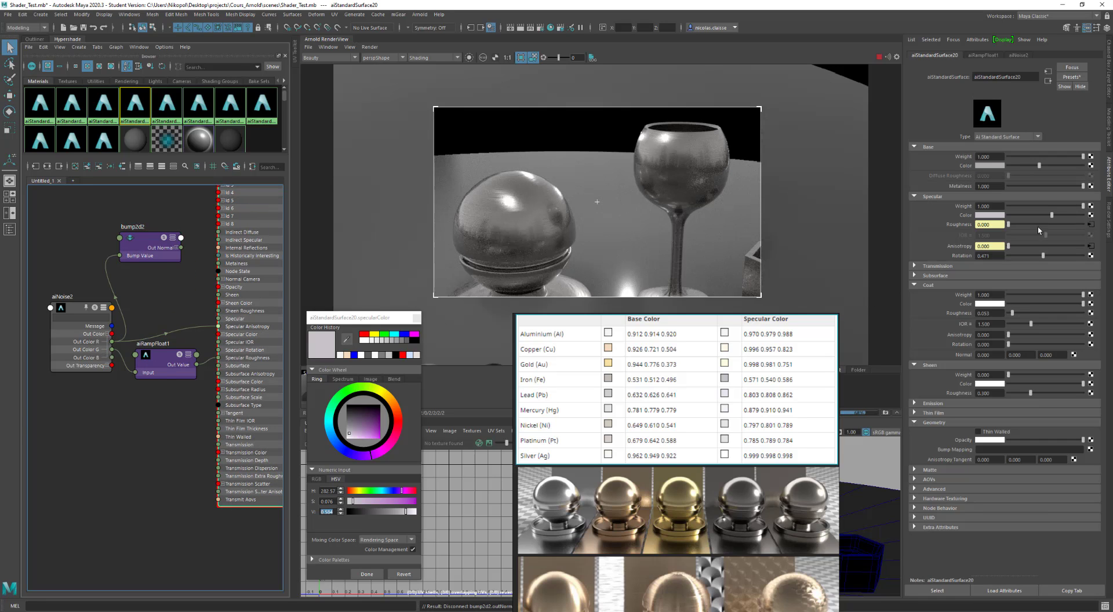
{"action": "right_click", "coordinate": [965, 224]}
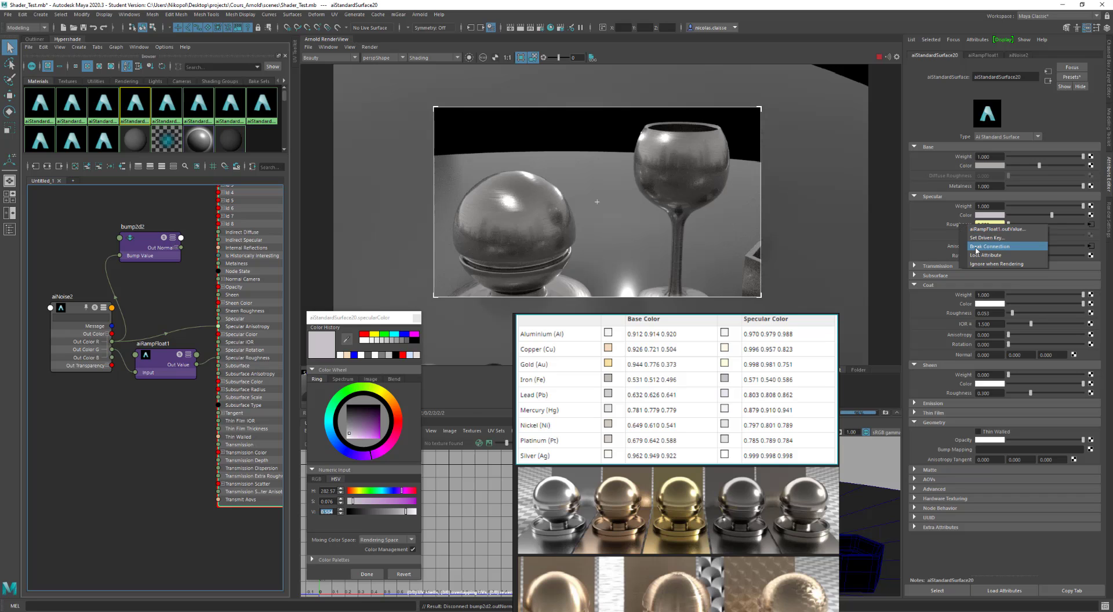
{"action": "left_click", "coordinate": [976, 249]}
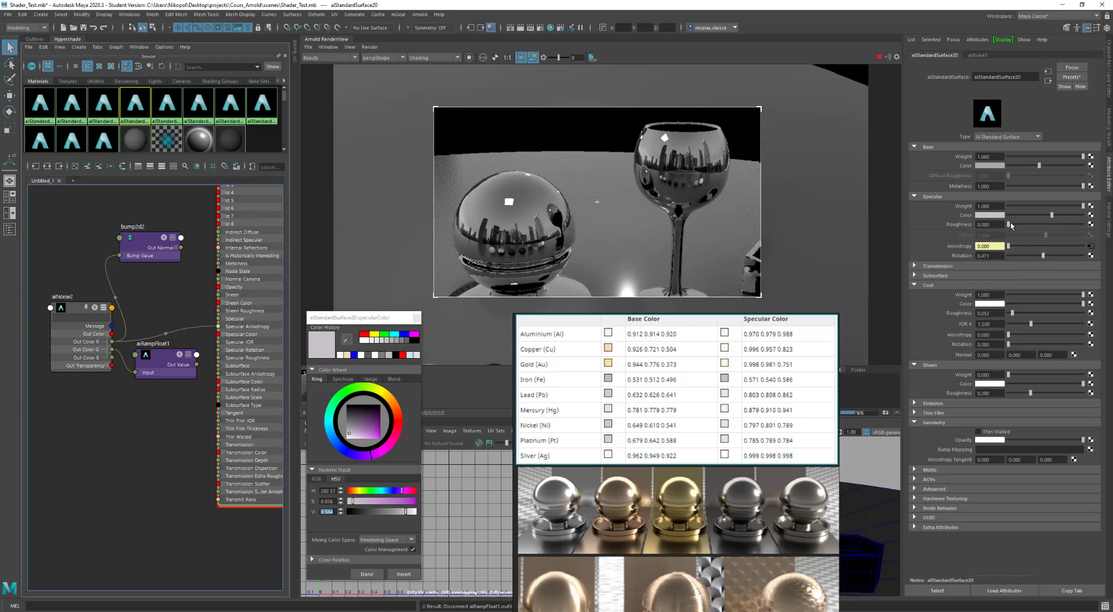
{"action": "left_click", "coordinate": [1012, 225]}
{"action": "left_click_drag", "start_coordinate": [1012, 225], "coordinate": [1038, 229]}
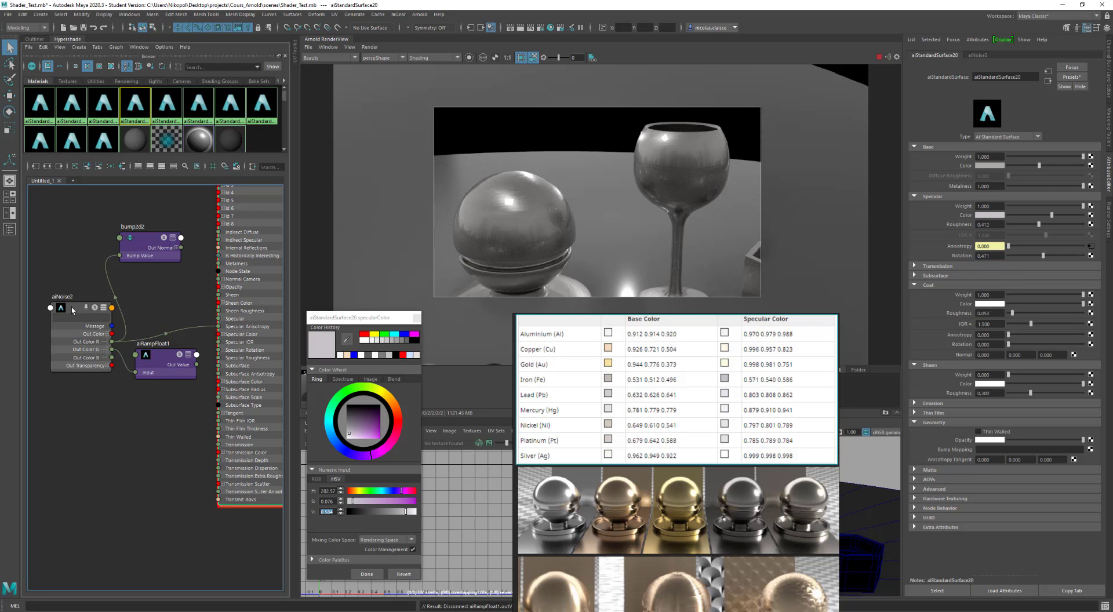
Select the test sphere and reduce its material's coat roughness to 0.
{"action": "left_click_drag", "start_coordinate": [72, 310], "coordinate": [63, 301]}
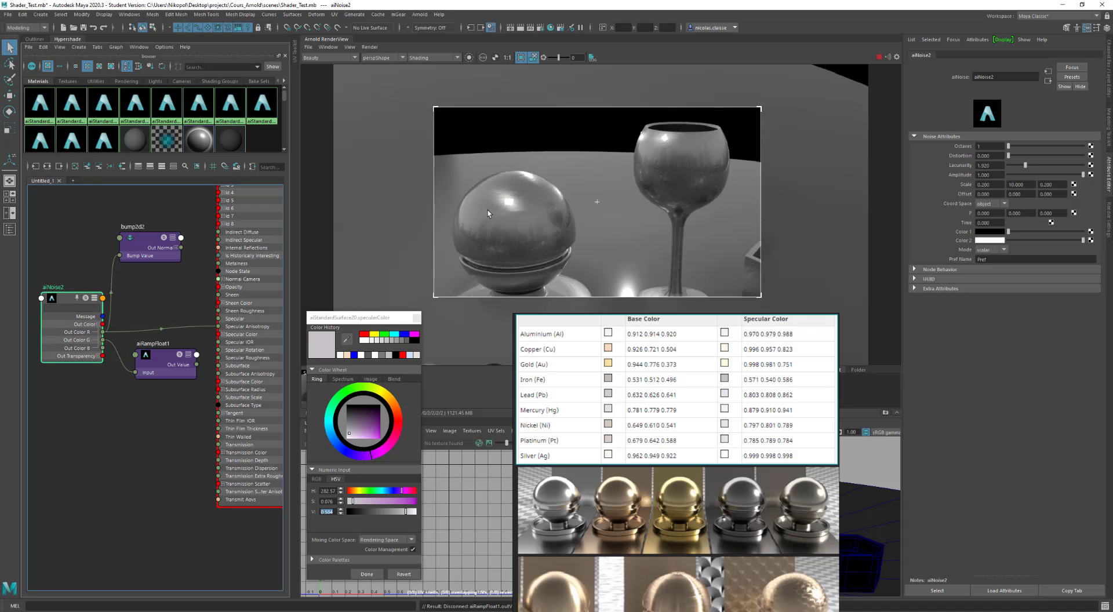
{"action": "left_click", "coordinate": [488, 242]}
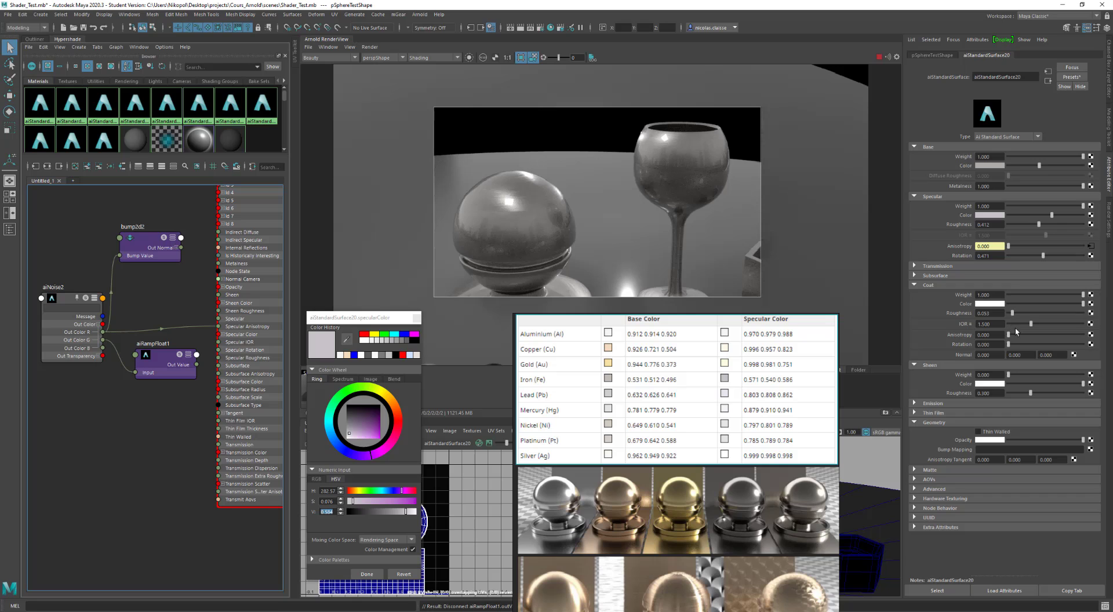
{"action": "mouse_move", "coordinate": [1013, 318]}
{"action": "left_mouse_down"}
{"action": "mouse_move", "coordinate": [1041, 319]}
{"action": "mouse_move", "coordinate": [1000, 315]}
{"action": "left_mouse_up"}
Compare the render's specular and coat passes, and return to the beauty pass.
{"action": "left_click", "coordinate": [314, 58]}
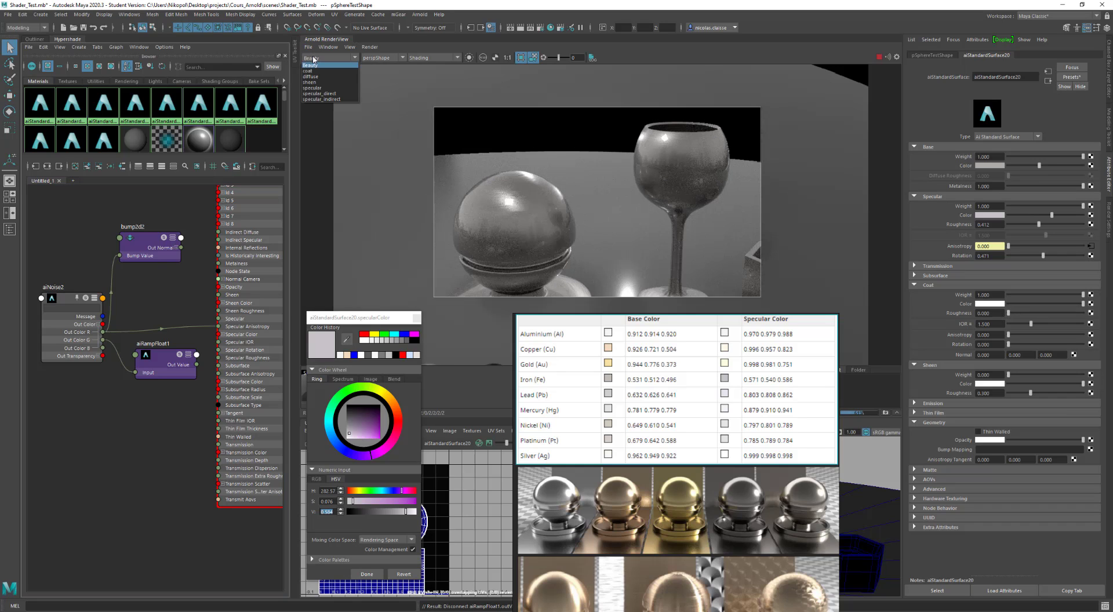
{"action": "left_click", "coordinate": [316, 88]}
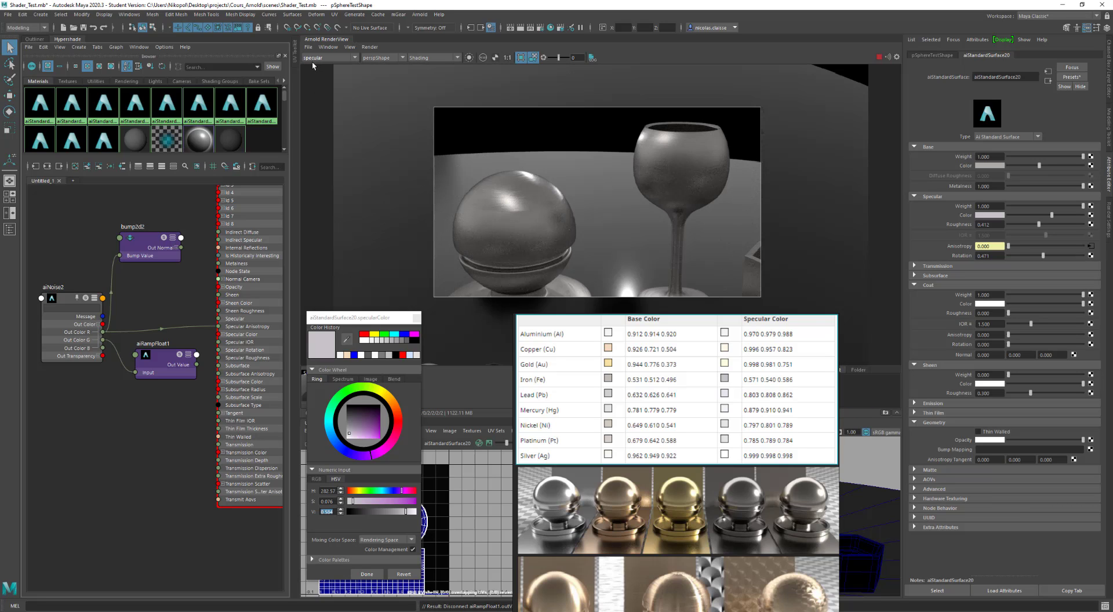
{"action": "left_click", "coordinate": [314, 58]}
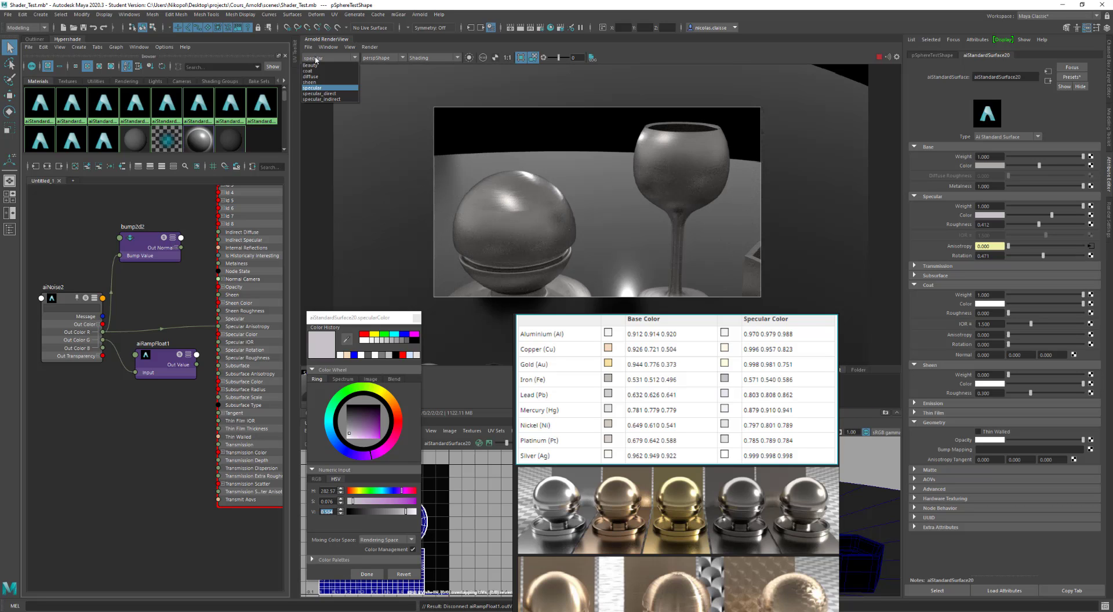
{"action": "left_click", "coordinate": [315, 70]}
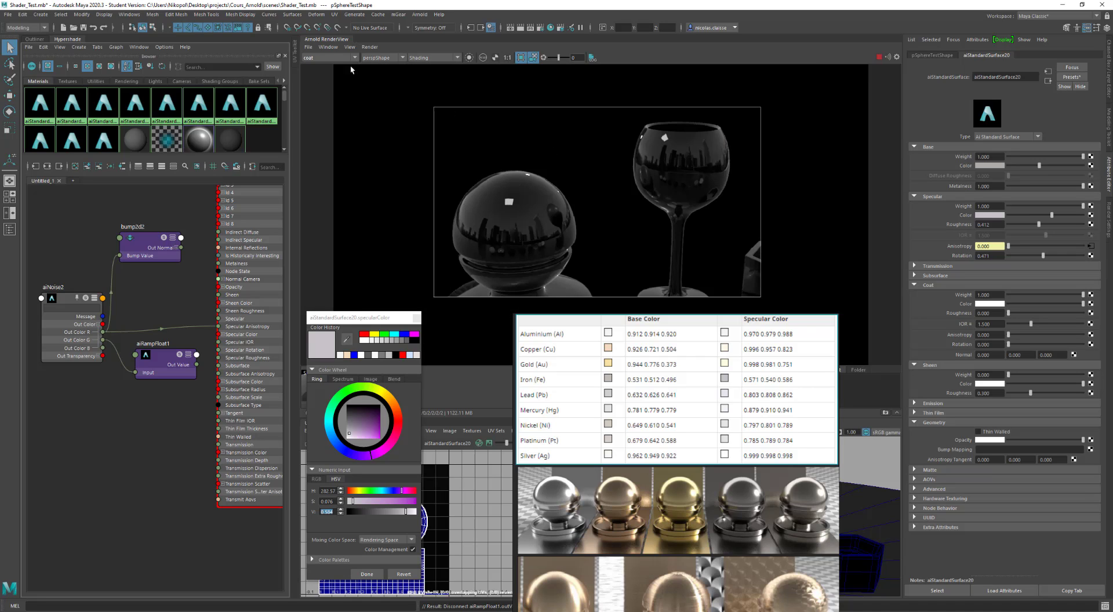
{"action": "left_click", "coordinate": [335, 59]}
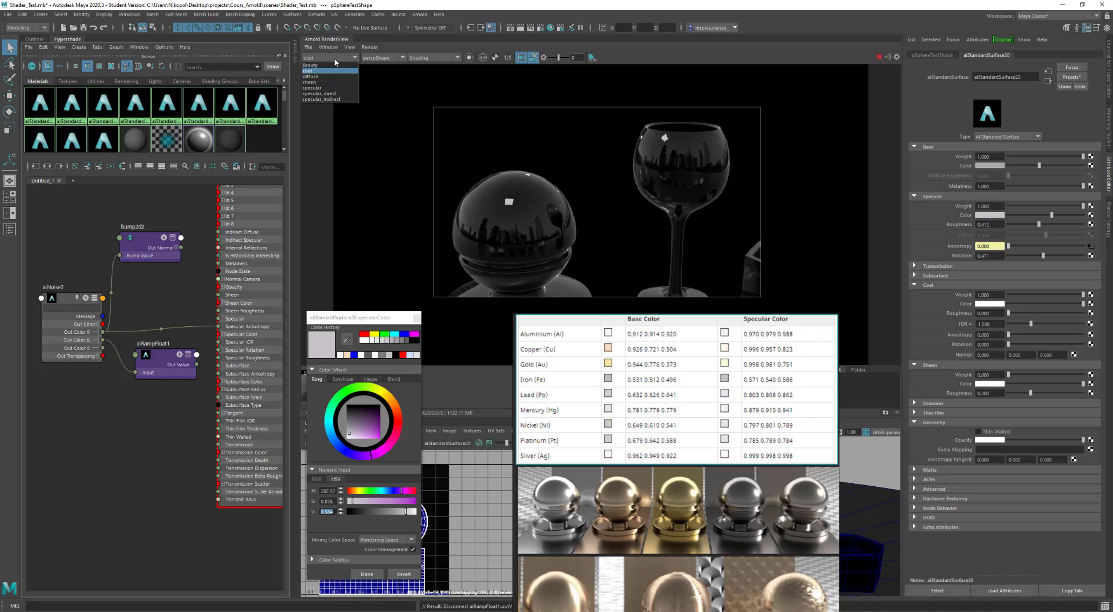
{"action": "left_click", "coordinate": [335, 65]}
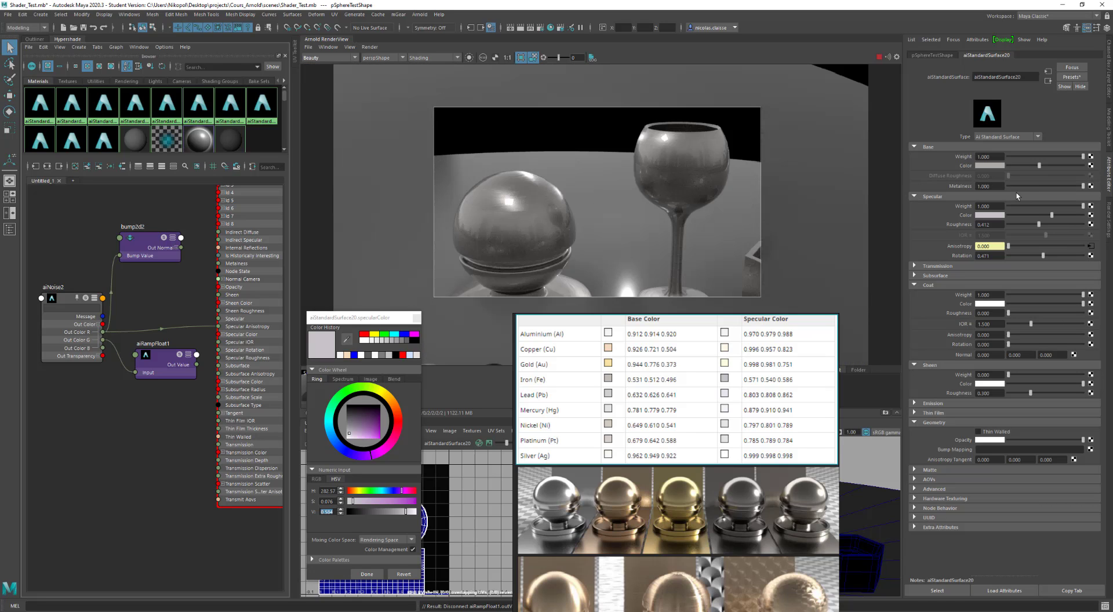
Set the material's metalness to 0 and its base color to a violet-blue with saturation of about 0.77.
{"action": "left_click_drag", "start_coordinate": [1016, 187], "coordinate": [985, 187]}
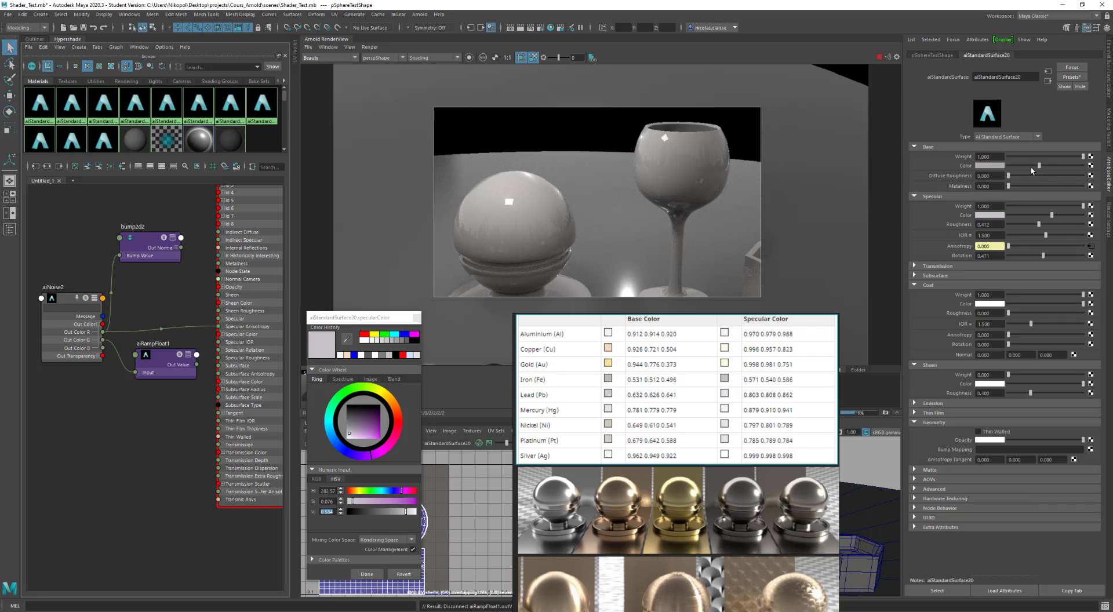
{"action": "left_click", "coordinate": [988, 167]}
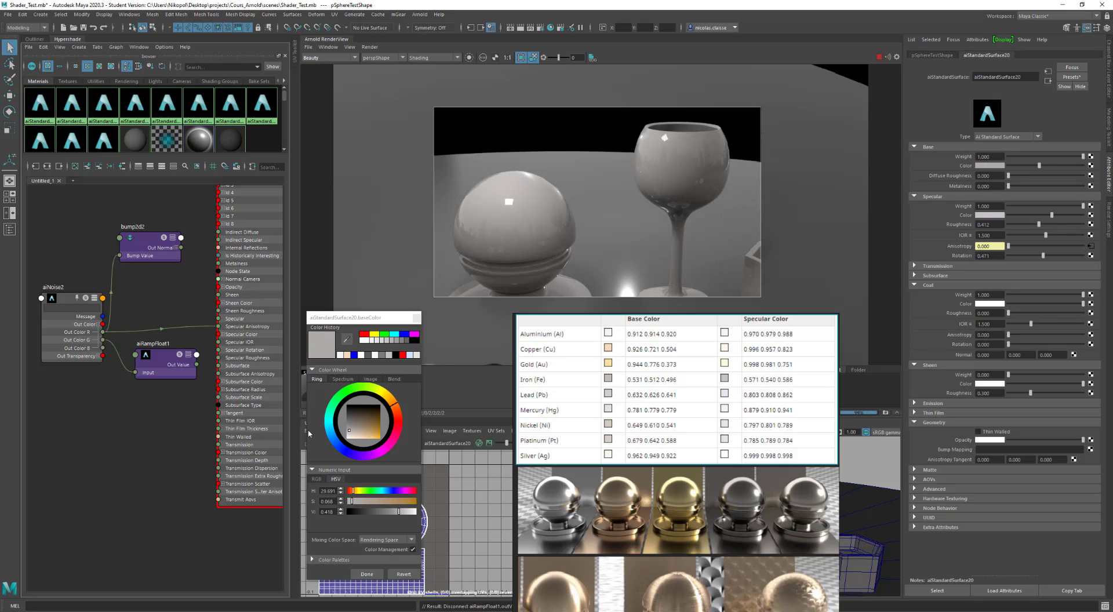
{"action": "left_click", "coordinate": [351, 454]}
{"action": "left_click", "coordinate": [371, 428]}
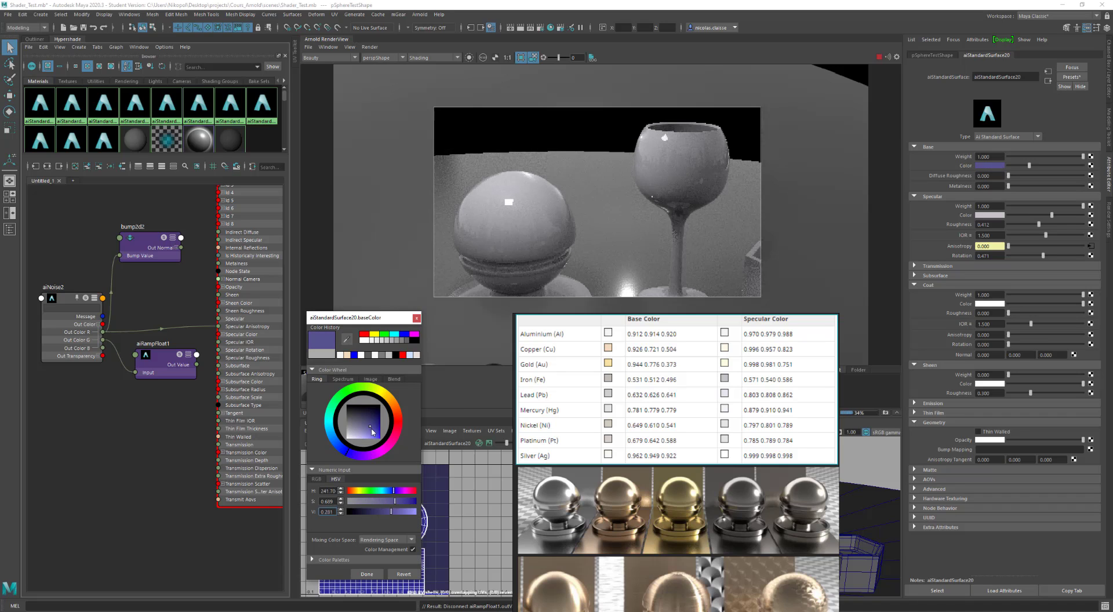
{"action": "left_click", "coordinate": [372, 430]}
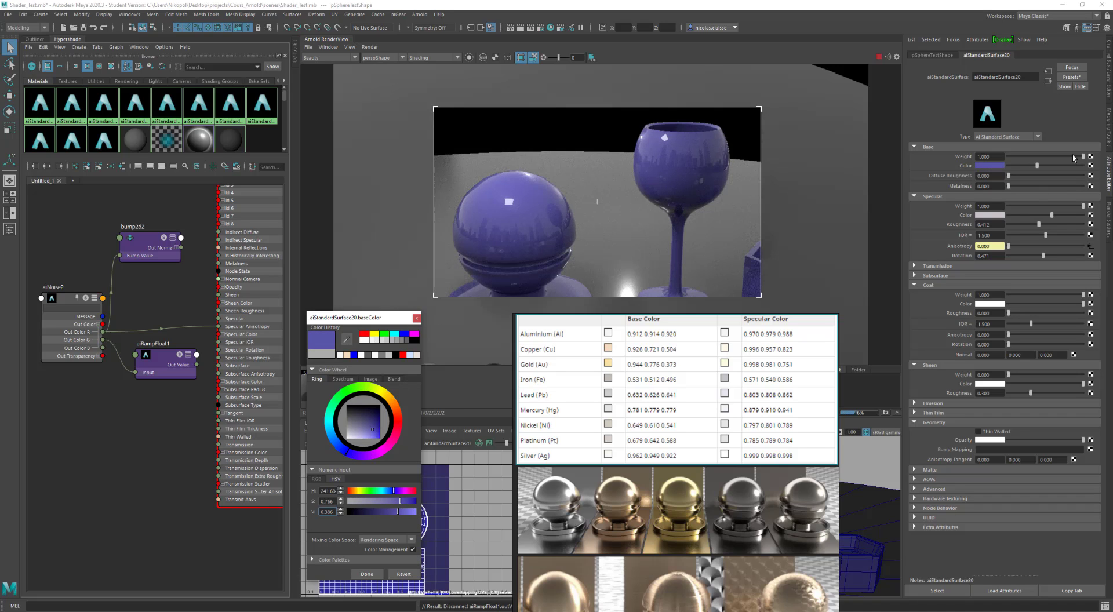
Break the noise connection on specular anisotropy, and set specular rotation to 0 and specular roughness to about 0.27.
{"action": "right_click", "coordinate": [963, 248]}
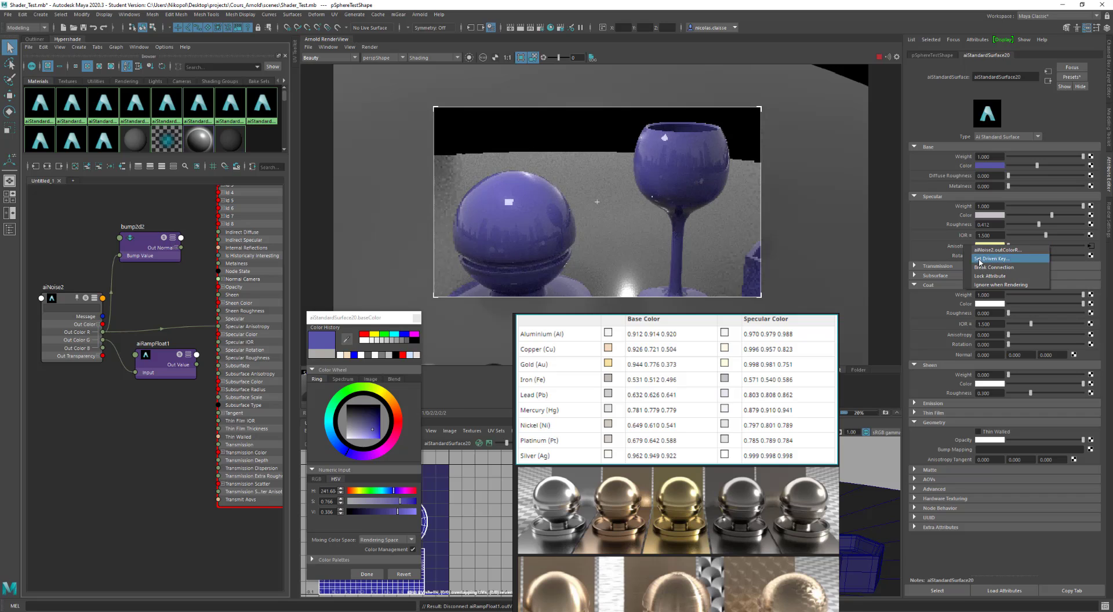
{"action": "left_click", "coordinate": [985, 268]}
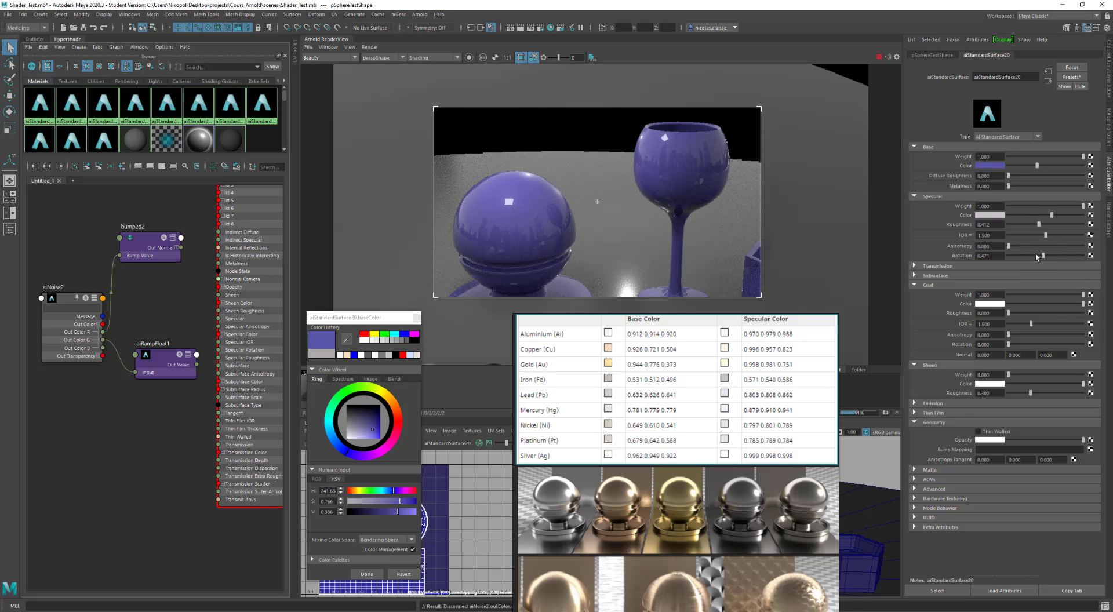
{"action": "left_click_drag", "start_coordinate": [1035, 254], "coordinate": [930, 253]}
{"action": "left_click_drag", "start_coordinate": [1039, 226], "coordinate": [1023, 229]}
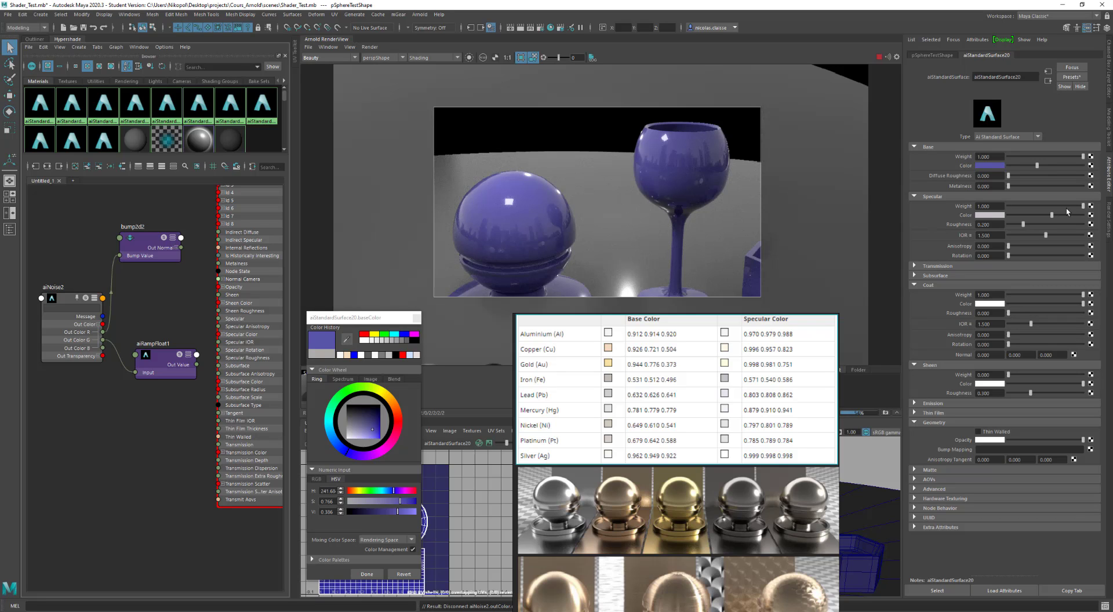
{"action": "left_click_drag", "start_coordinate": [1023, 225], "coordinate": [1027, 224]}
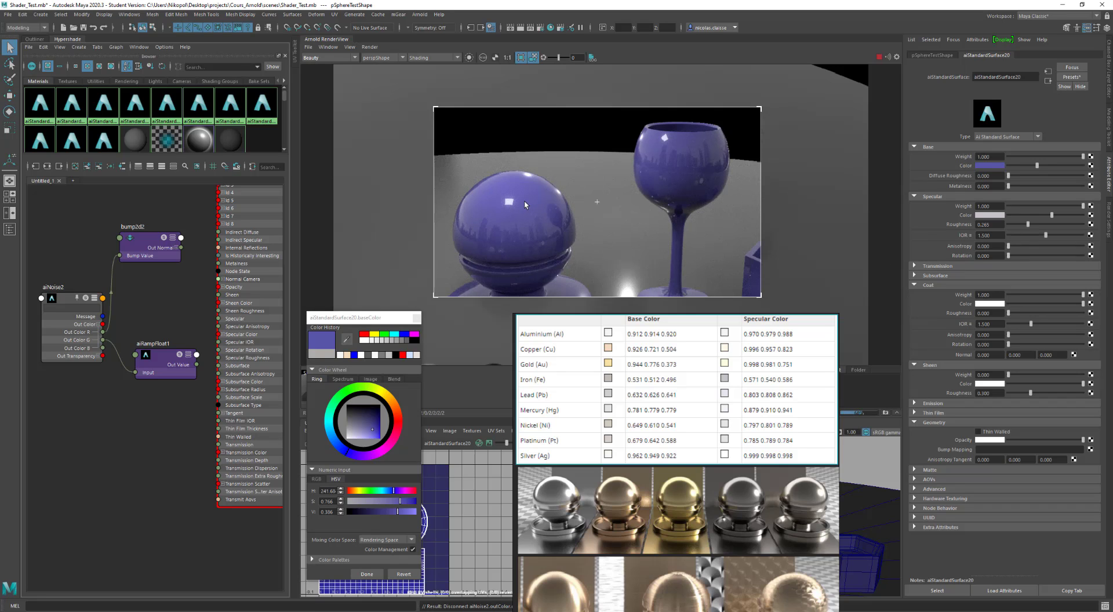
Show the specular pass on a close-up of the test sphere and raise the specular roughness to about 0.35.
{"action": "mouse_move", "coordinate": [543, 212]}
{"action": "left_mouse_down", "text": "alt"}
{"action": "mouse_move", "coordinate": [528, 224]}
{"action": "mouse_move", "coordinate": [542, 199]}
{"action": "left_mouse_up", "text": "alt"}
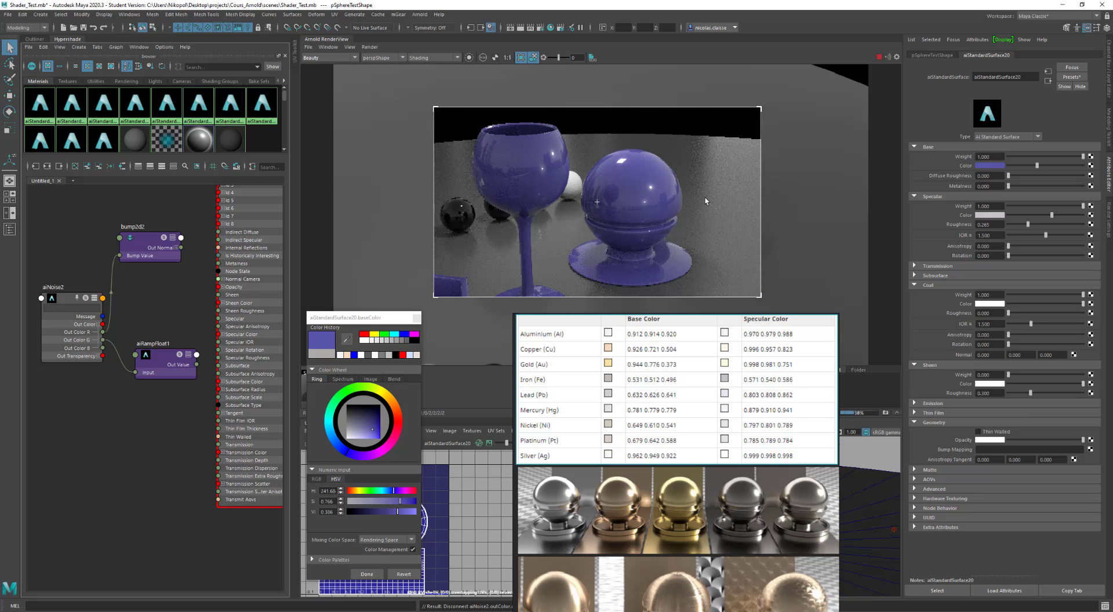
{"action": "scroll", "coordinate": [680, 200], "scroll_direction": "up", "scroll_amount": 3}
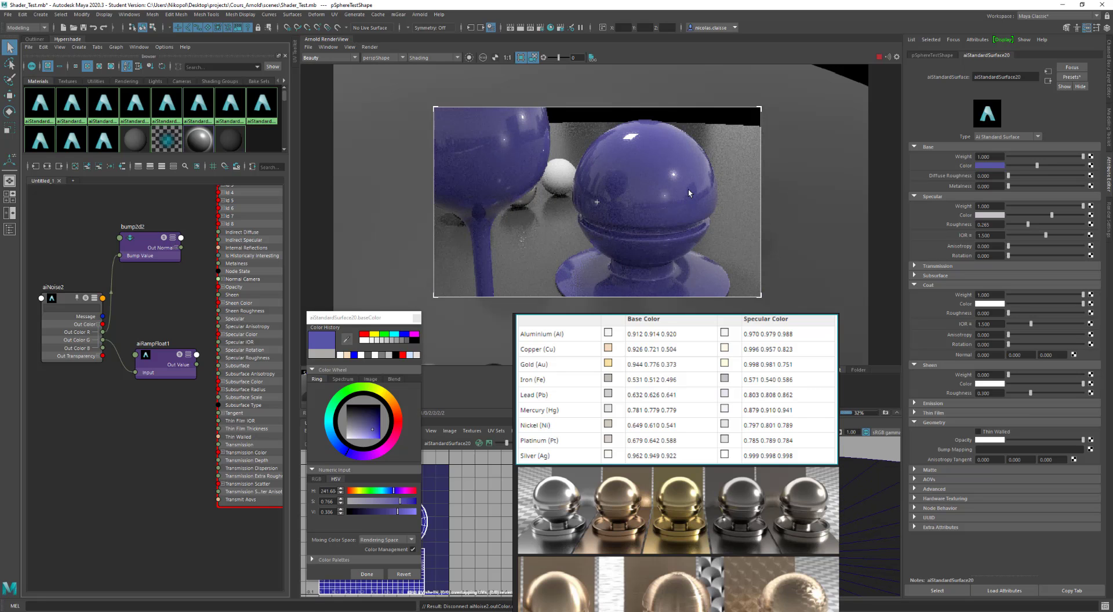
{"action": "scroll", "coordinate": [687, 189], "scroll_direction": "up", "scroll_amount": 3}
{"action": "scroll", "coordinate": [688, 189], "scroll_direction": "up", "scroll_amount": 1}
{"action": "scroll", "coordinate": [688, 189], "scroll_direction": "up", "scroll_amount": 1}
{"action": "middle_click_drag", "start_coordinate": [688, 189], "coordinate": [637, 204], "text": "alt"}
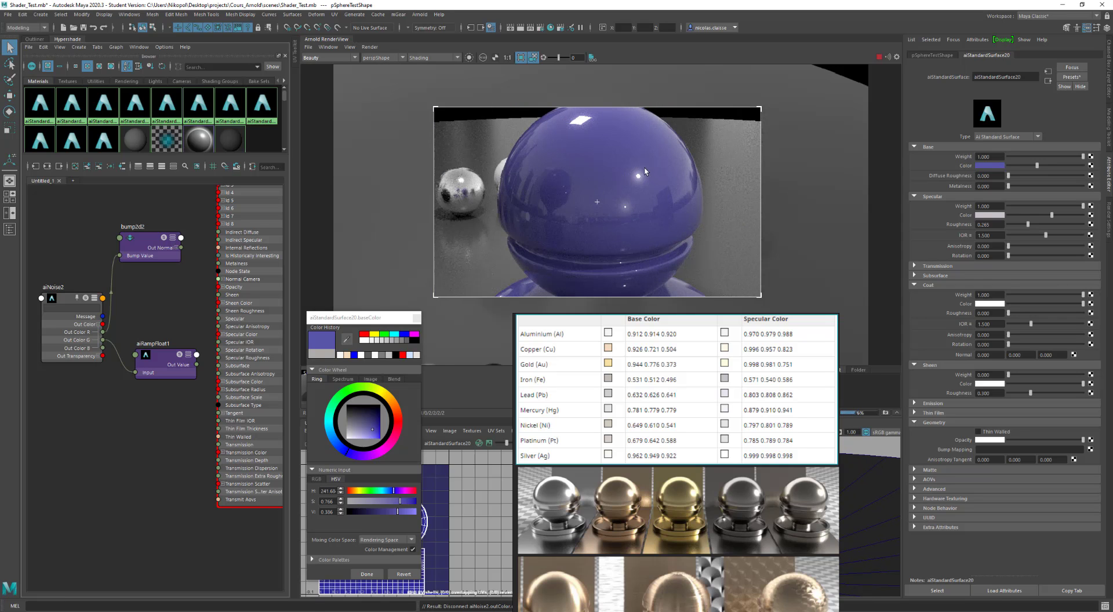
{"action": "left_click", "coordinate": [338, 57]}
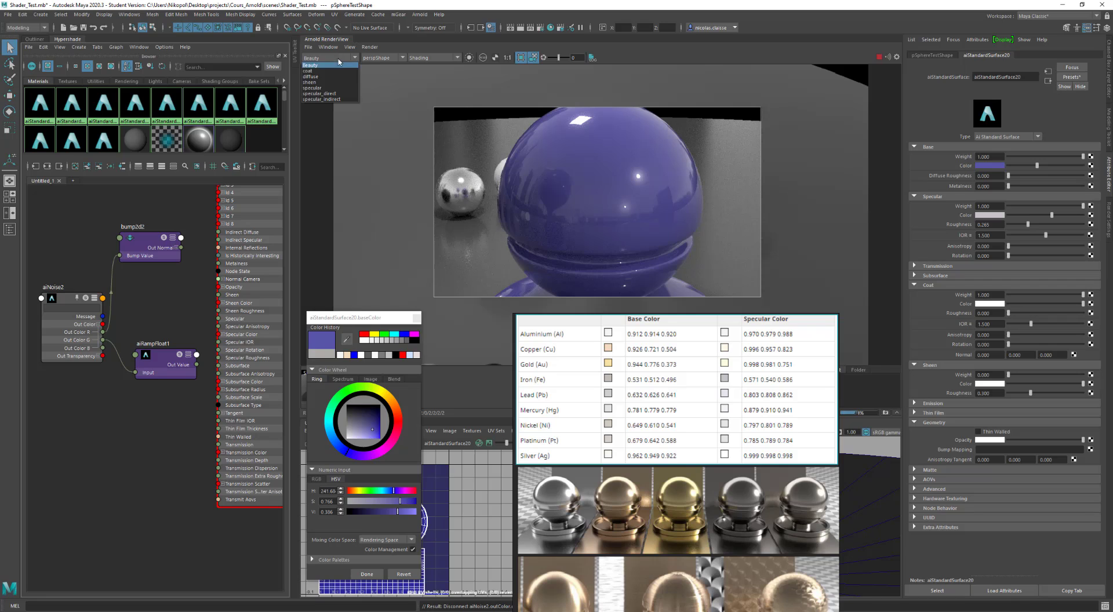
{"action": "left_click", "coordinate": [338, 88]}
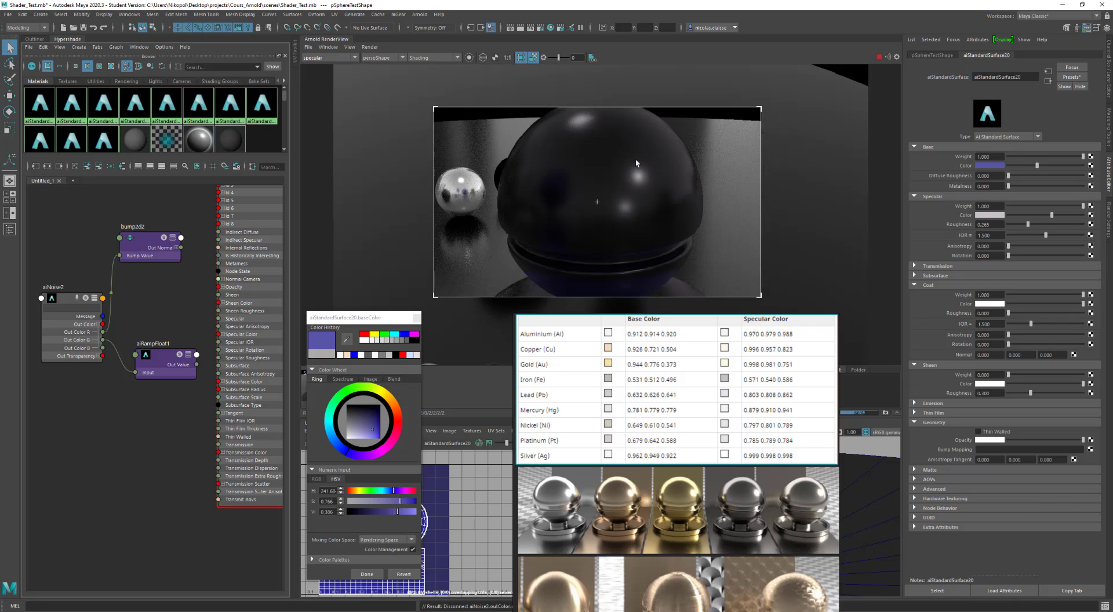
{"action": "left_click", "coordinate": [1035, 225]}
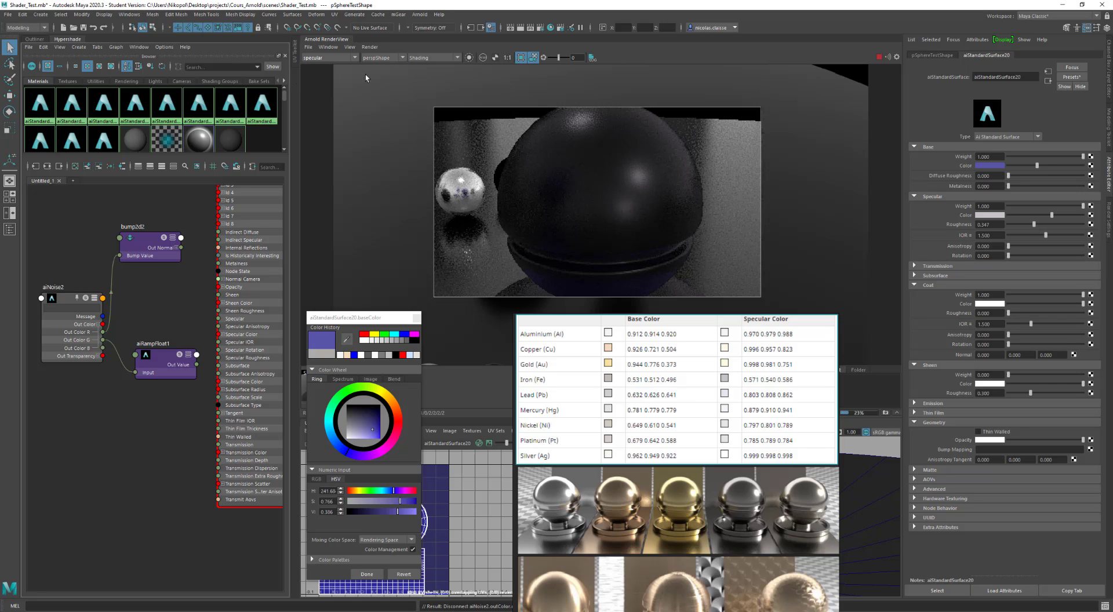
Inspect the coat pass, set the coat roughness to about 0.035, and return to the beauty pass.
{"action": "left_click", "coordinate": [335, 58]}
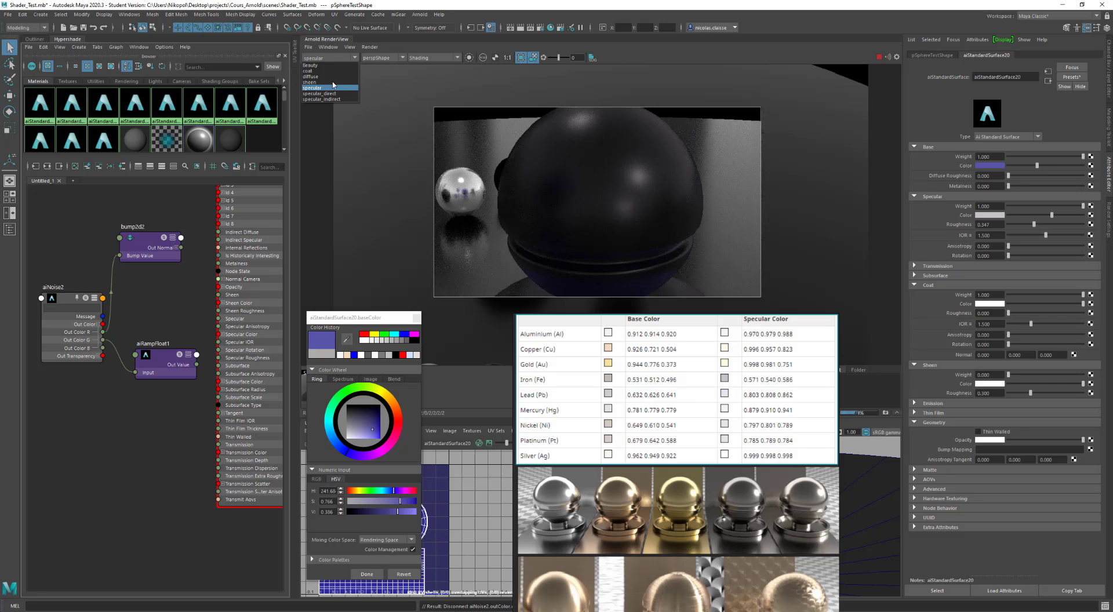
{"action": "left_click", "coordinate": [316, 71]}
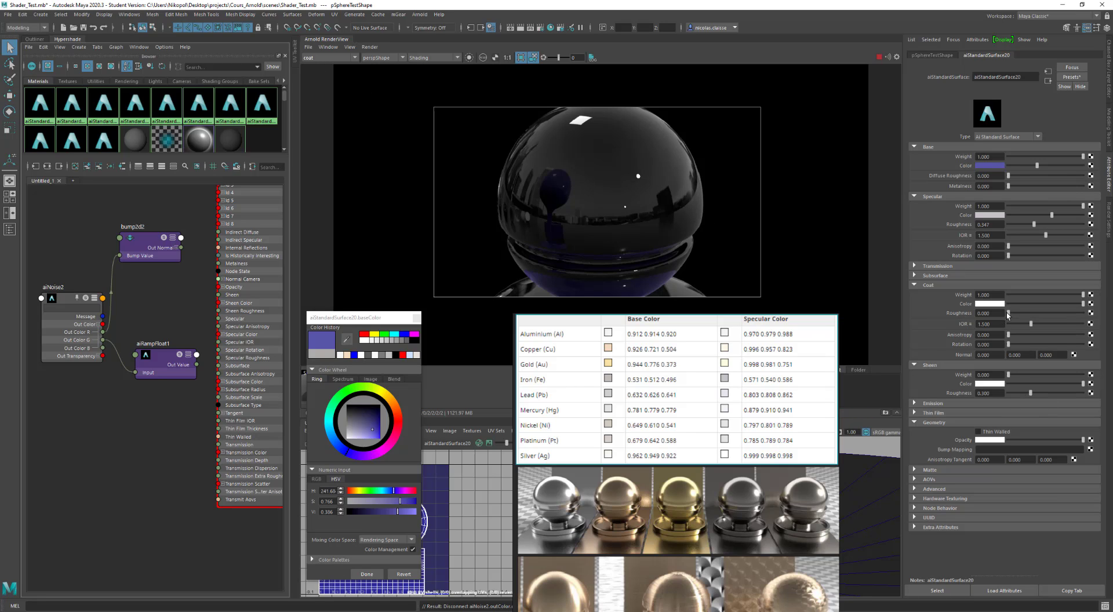
{"action": "left_click_drag", "start_coordinate": [1008, 315], "coordinate": [1012, 313]}
{"action": "left_click", "coordinate": [316, 58]}
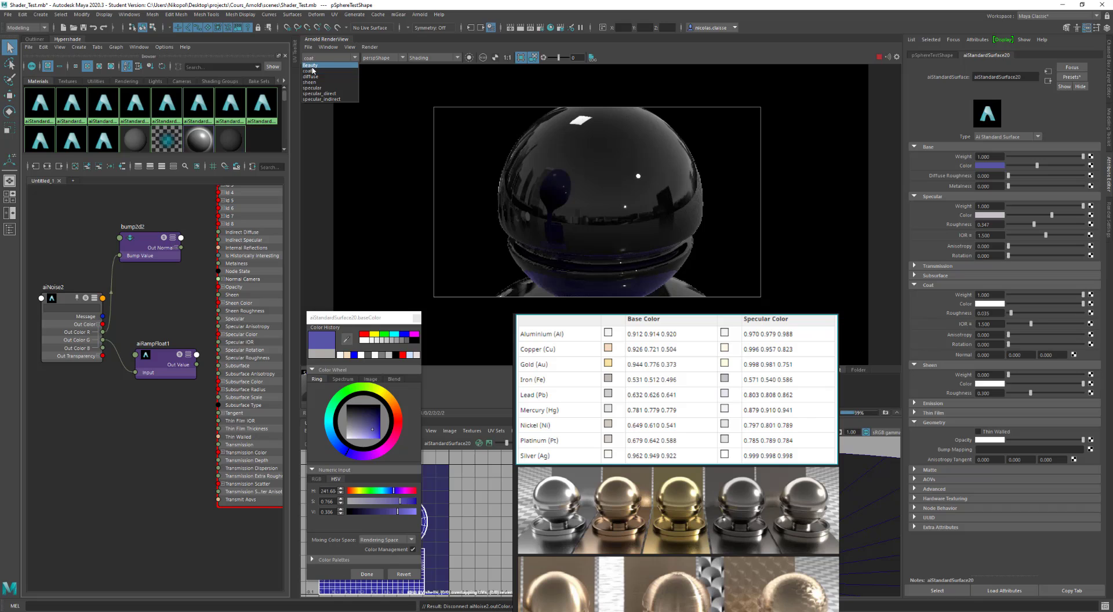
{"action": "left_click", "coordinate": [313, 71]}
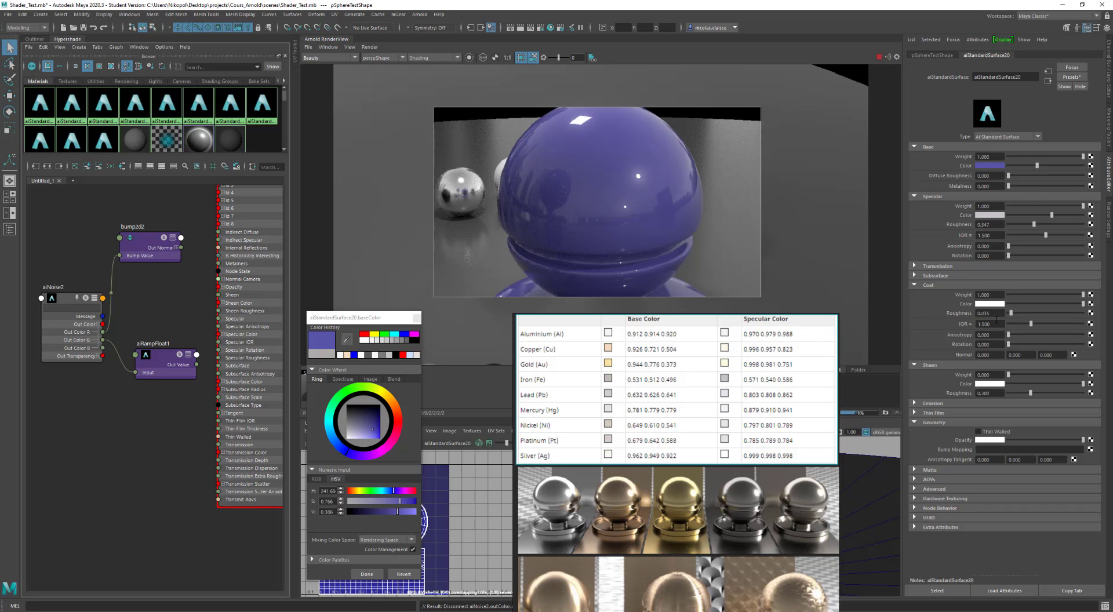
Give the material an emission weight of about 0.64 and a yellow emission color with hue about 51 and saturation about 0.68.
{"action": "left_click", "coordinate": [999, 404]}
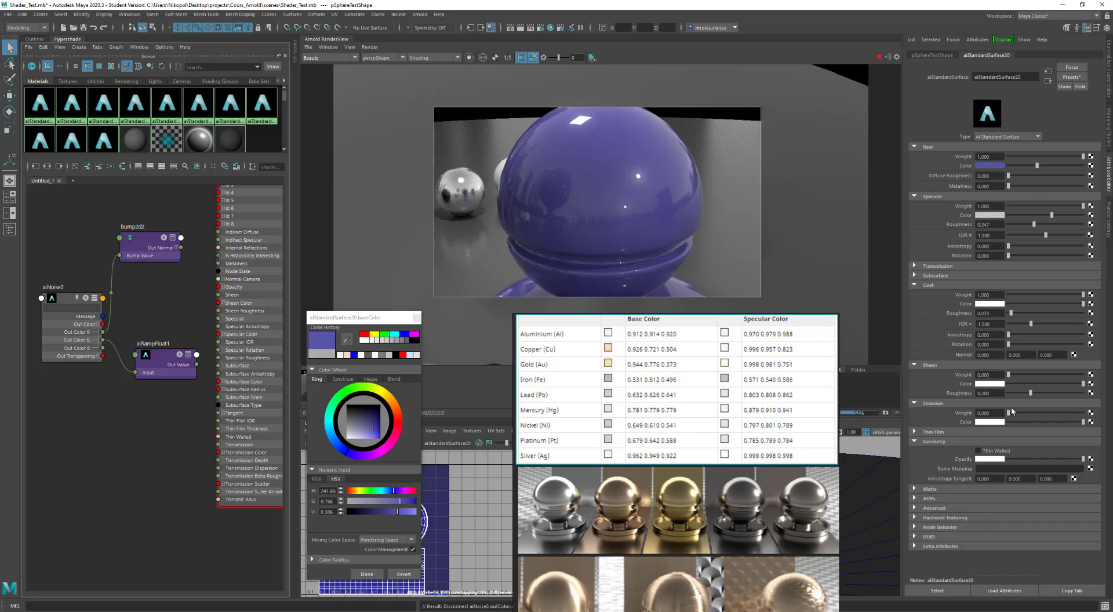
{"action": "left_click_drag", "start_coordinate": [1016, 414], "coordinate": [1056, 414]}
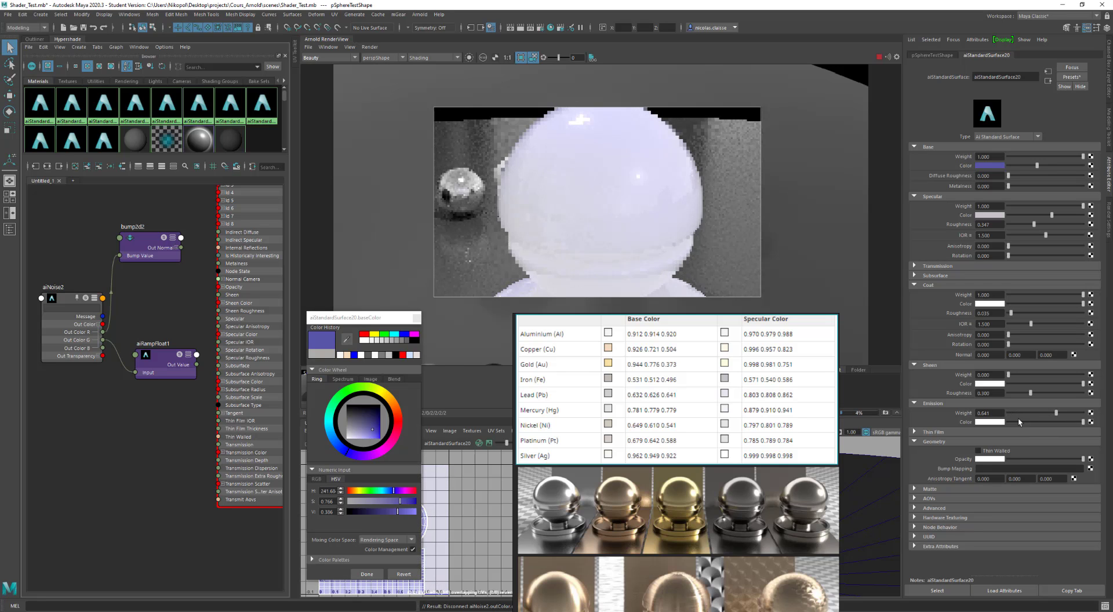
{"action": "left_click", "coordinate": [1002, 423]}
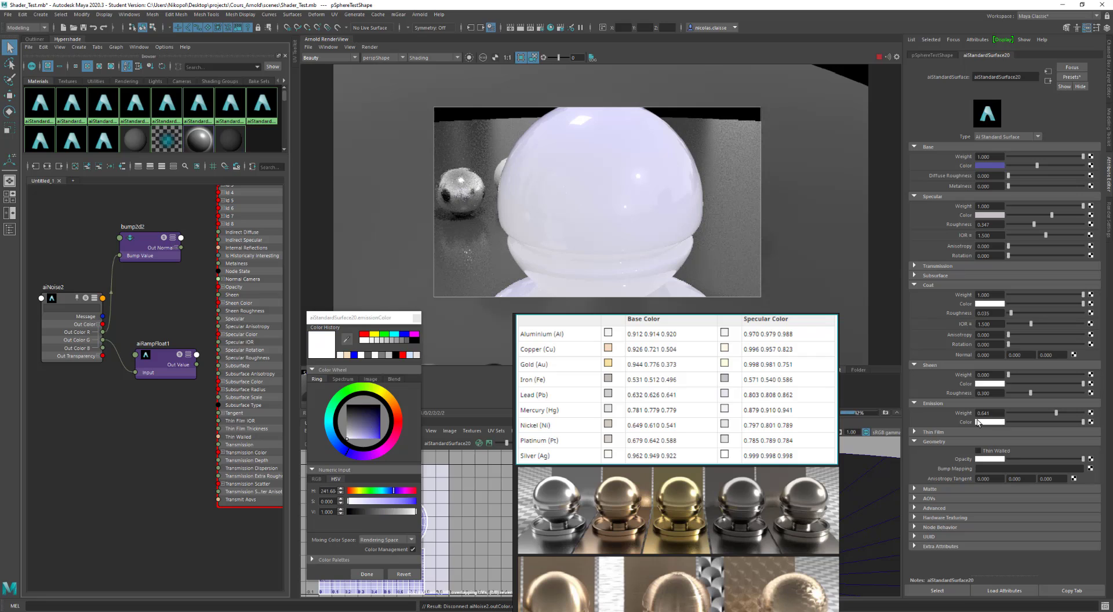
{"action": "left_click", "coordinate": [357, 491]}
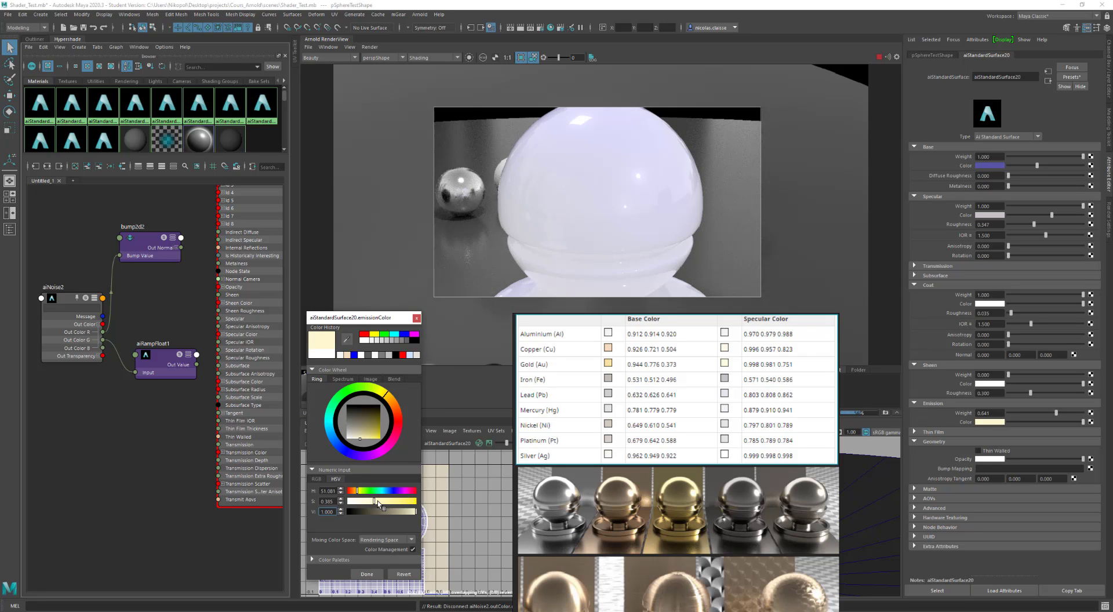
{"action": "left_click", "coordinate": [387, 501]}
{"action": "left_click_drag", "start_coordinate": [387, 502], "coordinate": [394, 502]}
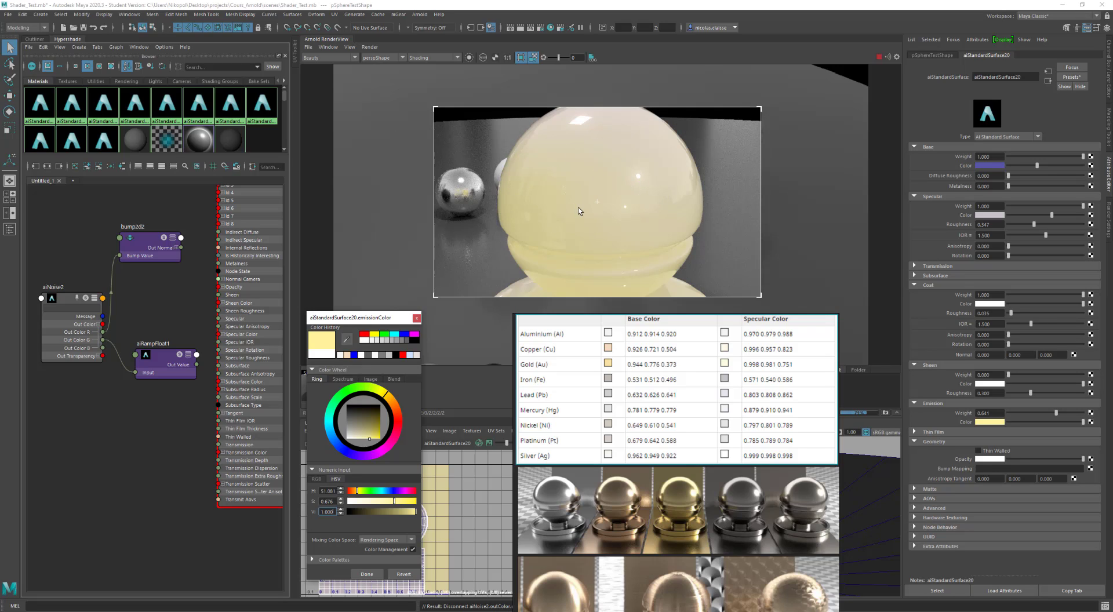
{"action": "scroll", "coordinate": [575, 204], "scroll_direction": "down", "scroll_amount": 2}
{"action": "scroll", "coordinate": [575, 207], "scroll_direction": "down", "scroll_amount": 1}
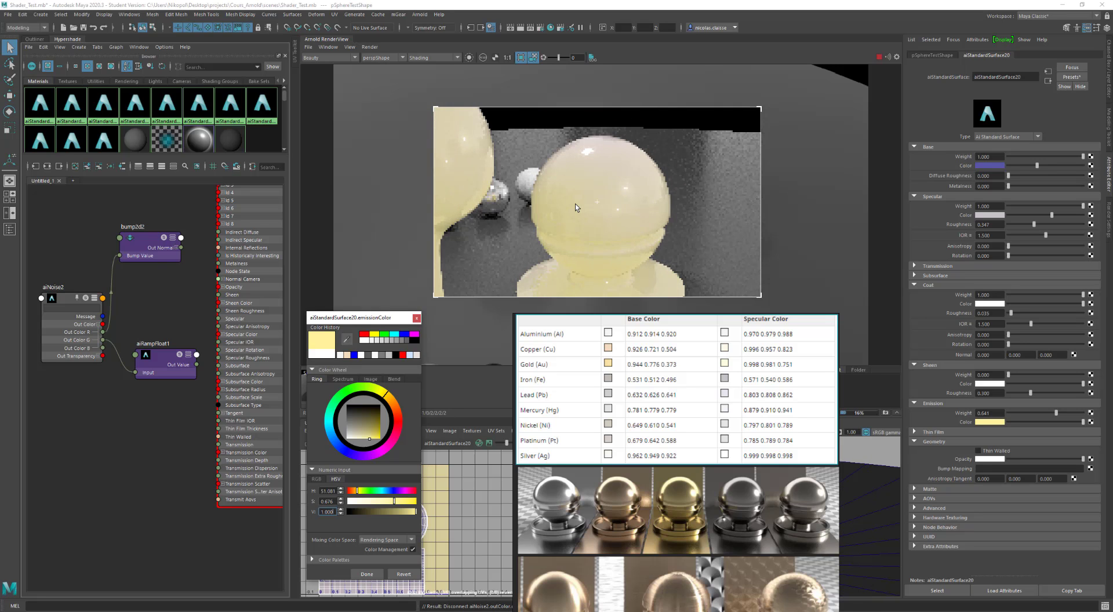
{"action": "scroll", "coordinate": [575, 207], "scroll_direction": "down", "scroll_amount": 2}
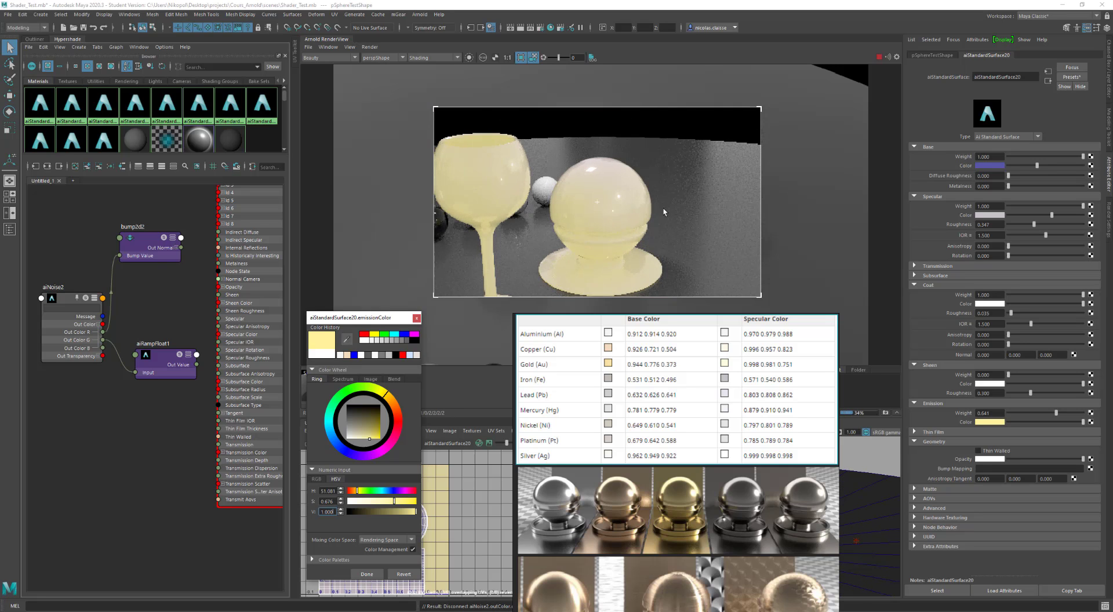
{"action": "scroll", "coordinate": [575, 207], "scroll_direction": "up", "scroll_amount": 2}
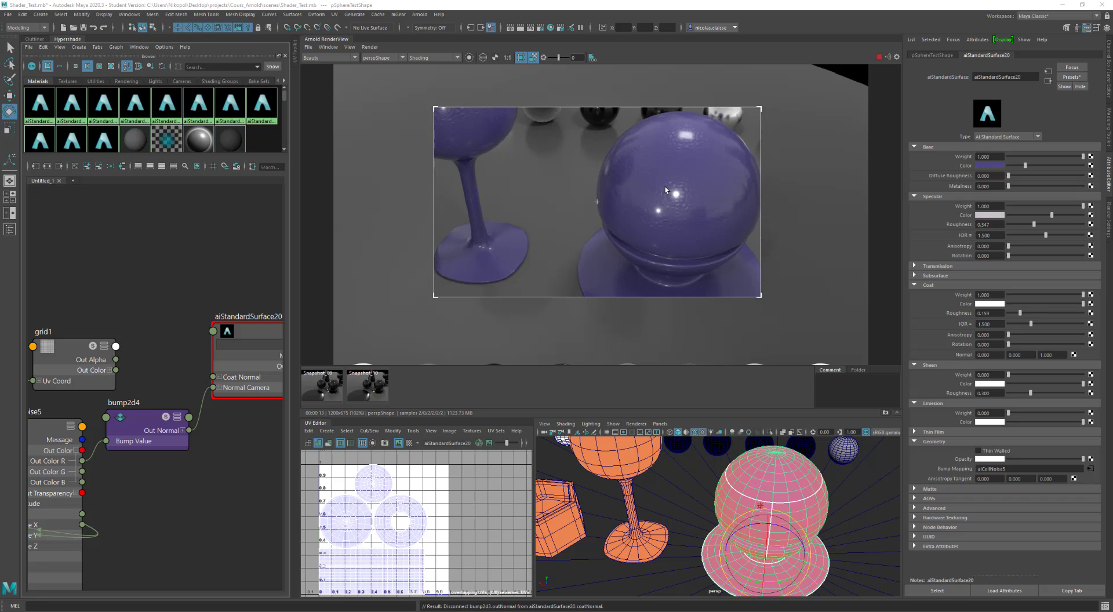
Compare the diffuse and specular passes of the bump-mapped violet material.
{"action": "left_click", "coordinate": [313, 58]}
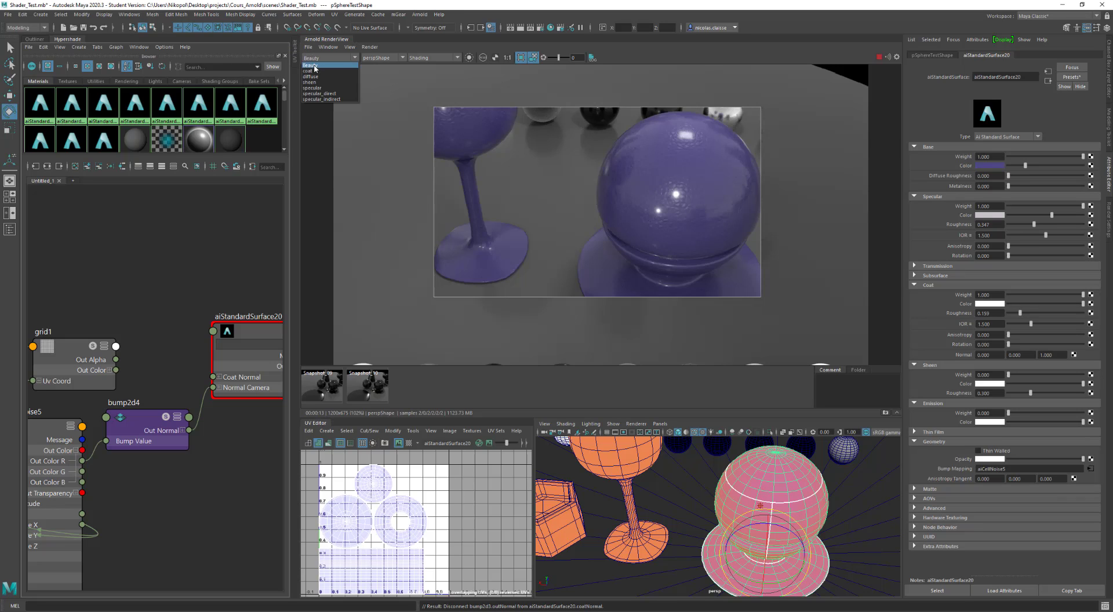
{"action": "left_click", "coordinate": [324, 63]}
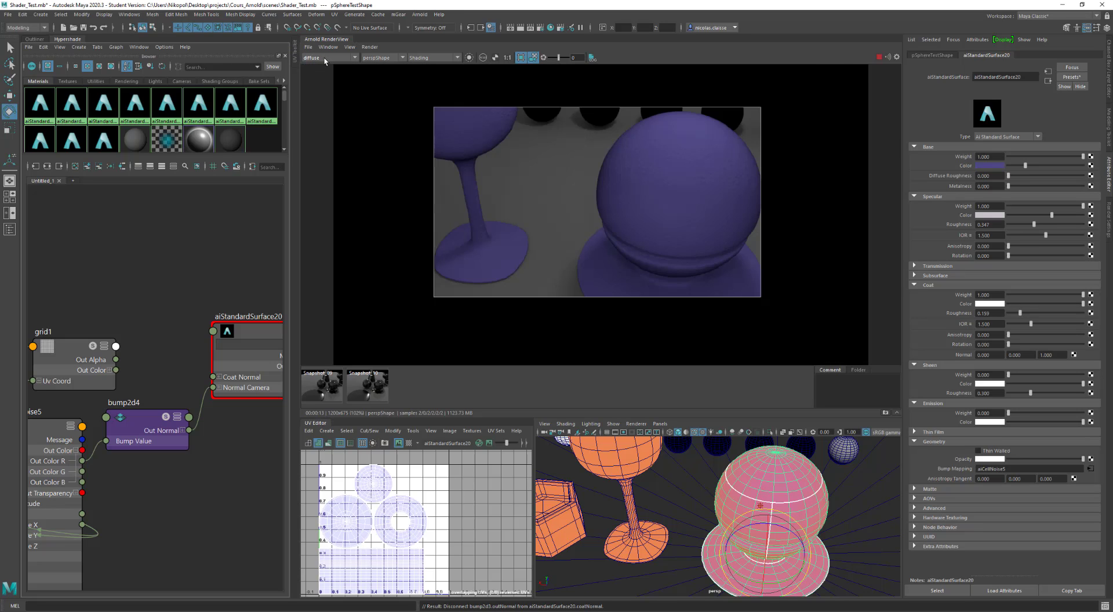
{"action": "left_click", "coordinate": [324, 59]}
{"action": "left_click", "coordinate": [324, 82]}
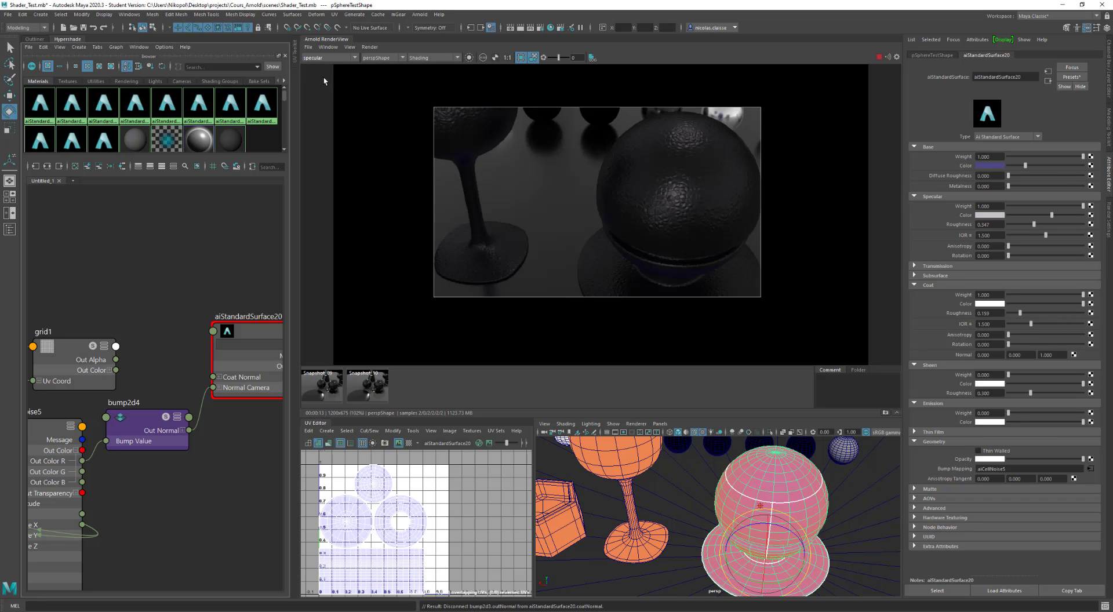
Inspect the diffuse and coat passes of the violet material and return to the beauty pass.
{"action": "left_click", "coordinate": [328, 59]}
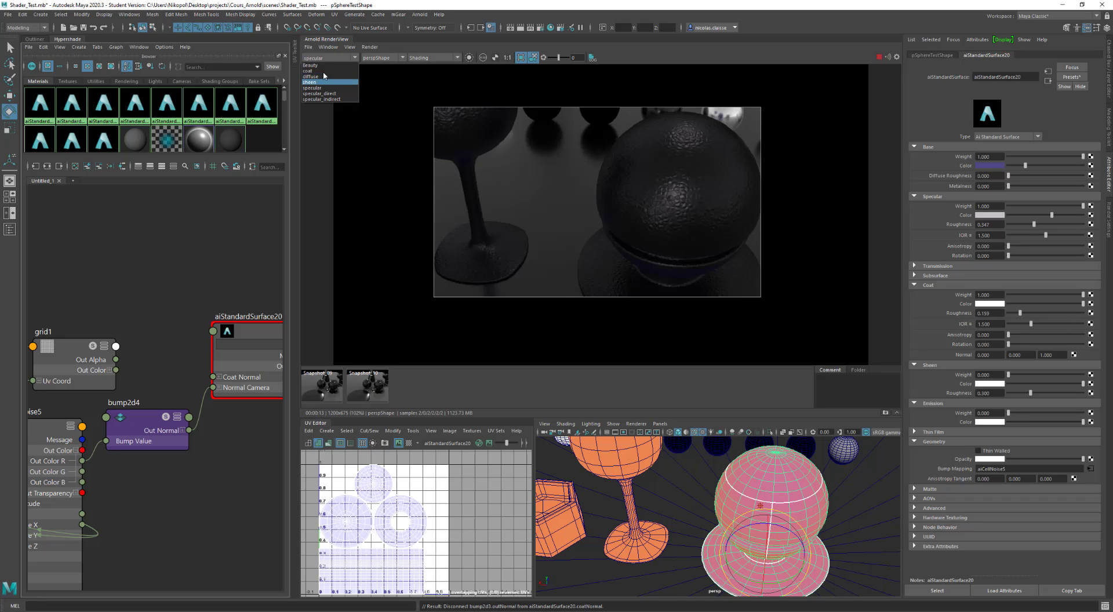
{"action": "left_click", "coordinate": [323, 76]}
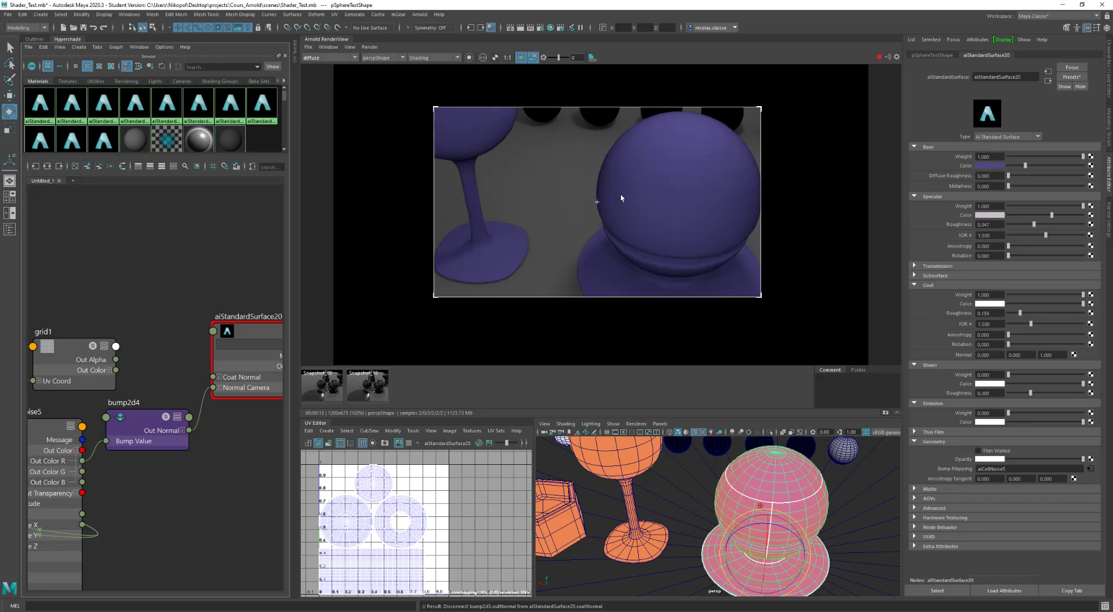
{"action": "left_click", "coordinate": [322, 58]}
{"action": "left_click", "coordinate": [319, 70]}
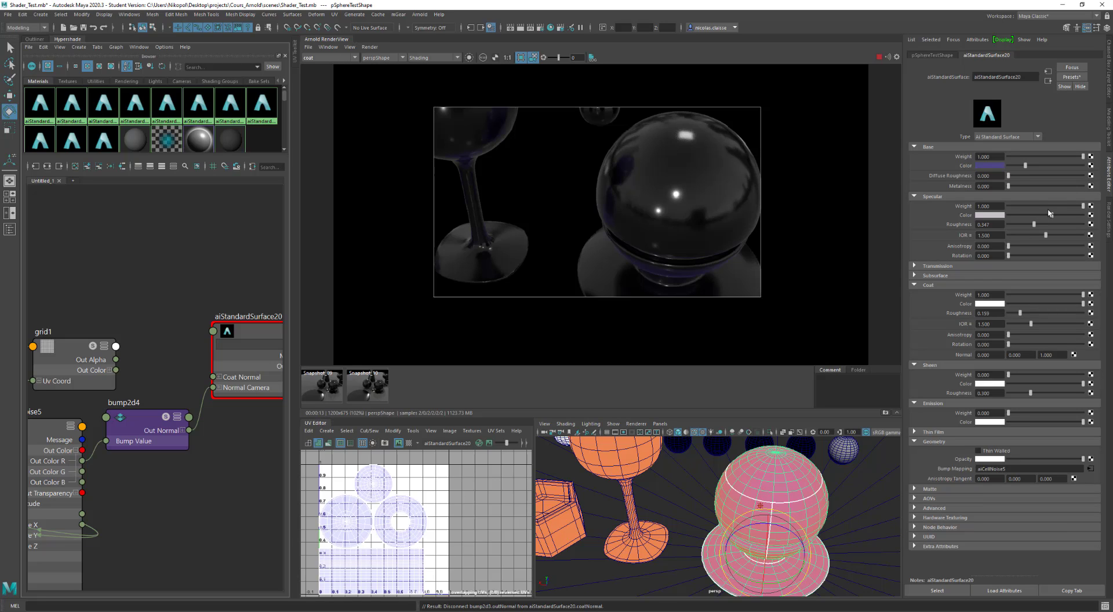
{"action": "left_click", "coordinate": [320, 59]}
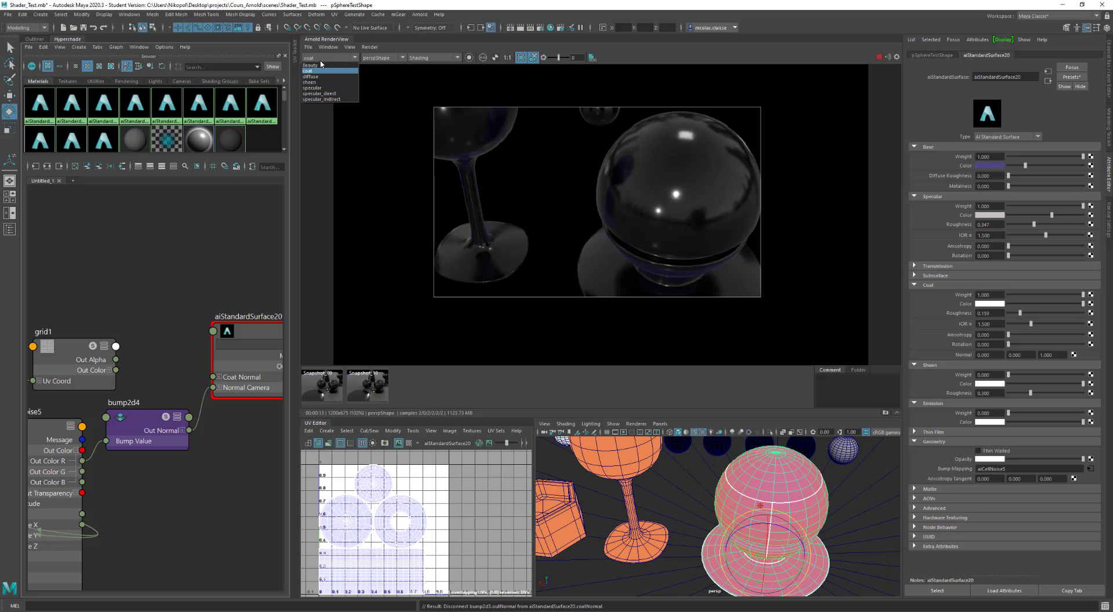
{"action": "left_click", "coordinate": [321, 66]}
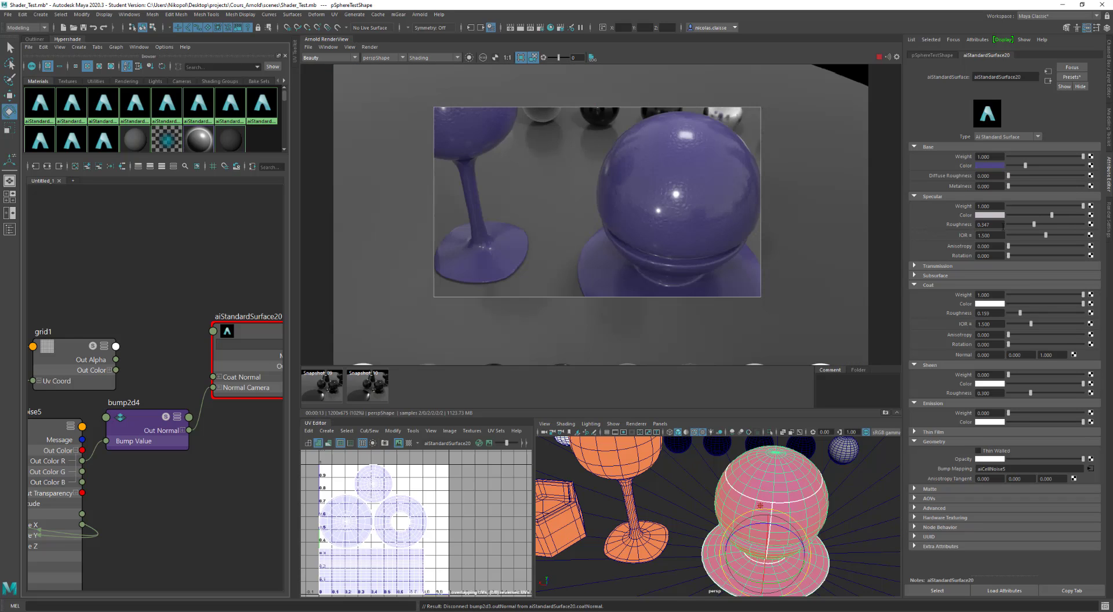
Set the specular weight to 0 and move the bump2d4 output from the shader's normal camera to its coat normal.
{"action": "left_click_drag", "start_coordinate": [1059, 207], "coordinate": [1008, 207]}
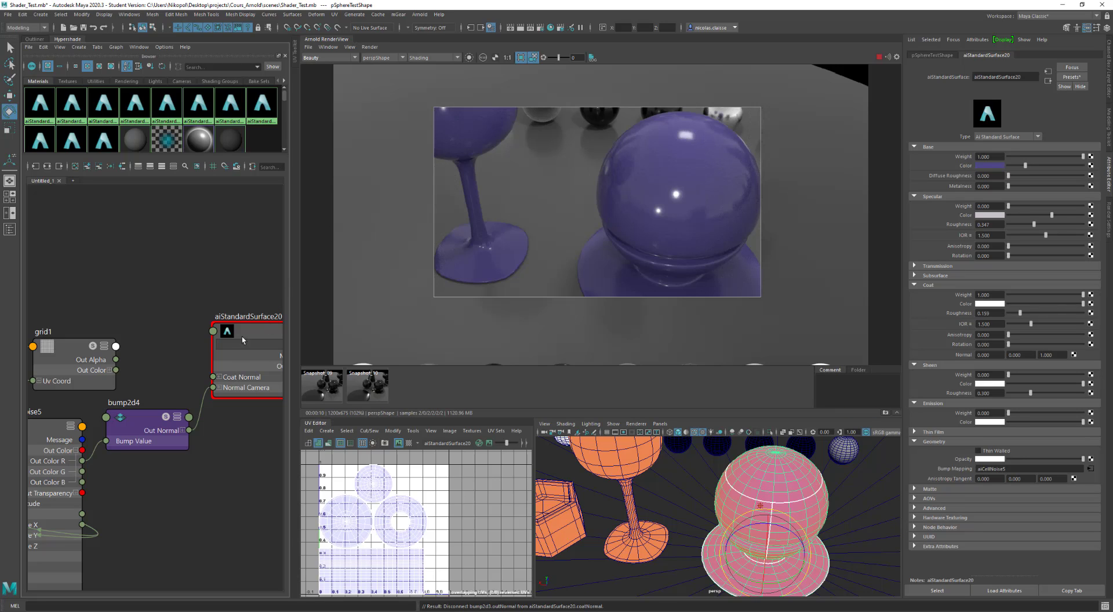
{"action": "left_click", "coordinate": [206, 392]}
{"action": "key", "text": "Delete"}
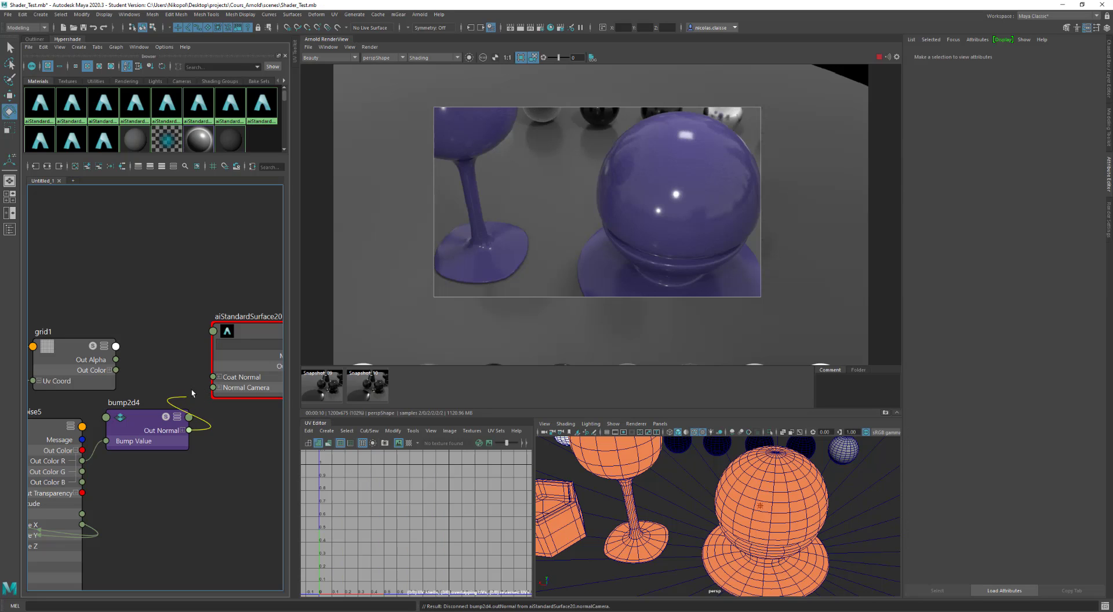
{"action": "left_click", "coordinate": [253, 332]}
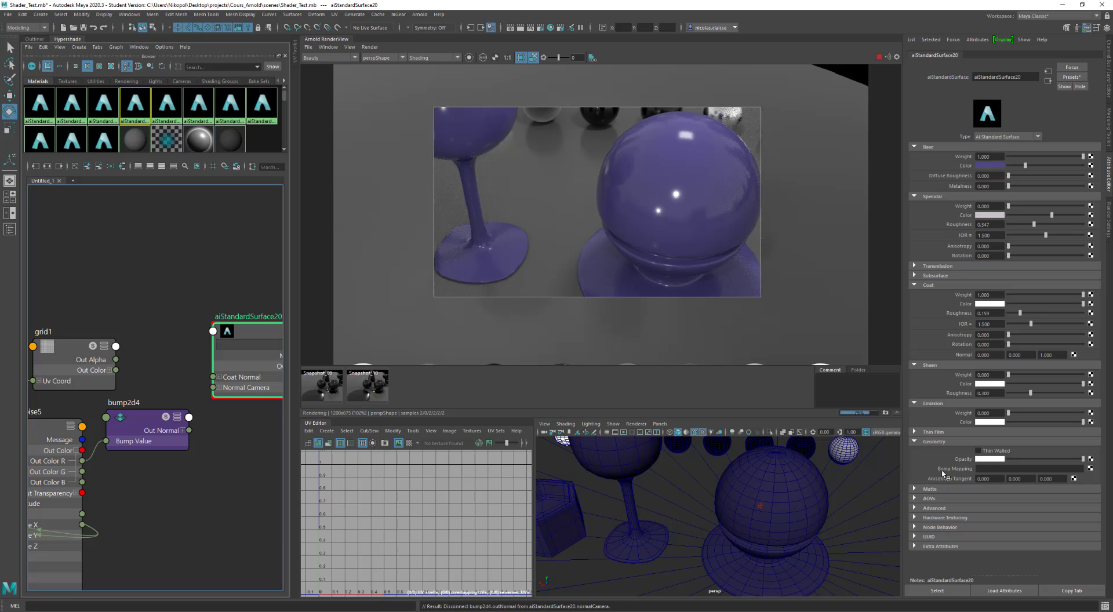
{"action": "middle_click_drag", "start_coordinate": [145, 423], "coordinate": [952, 355]}
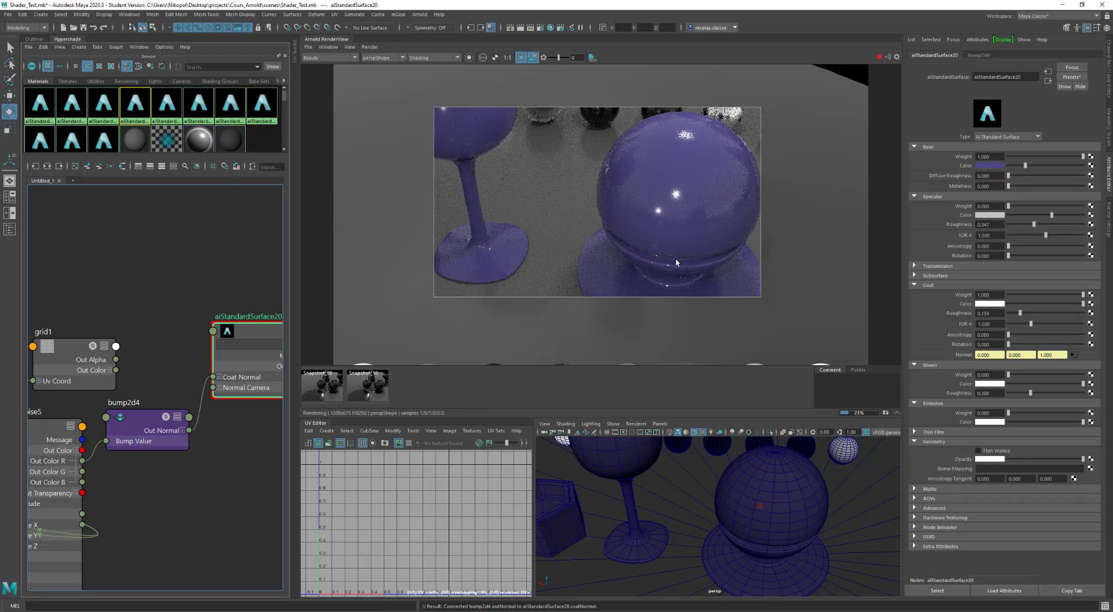
{"action": "left_click", "coordinate": [369, 47]}
{"action": "left_click", "coordinate": [396, 113]}
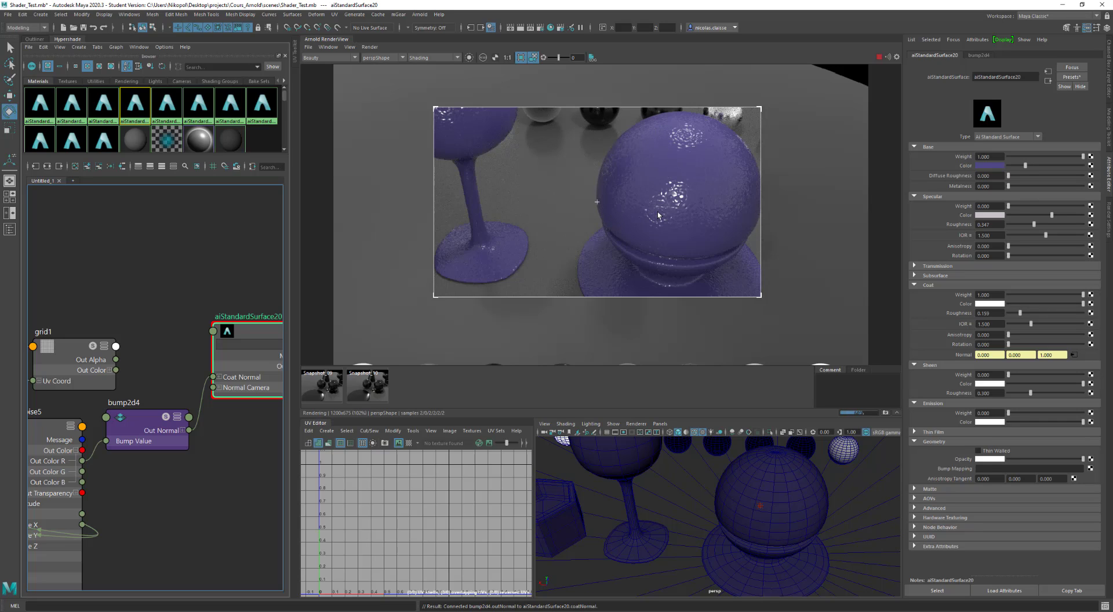
Check the diffuse pass of the material with the bumped coat and return to the beauty pass.
{"action": "left_click", "coordinate": [342, 58]}
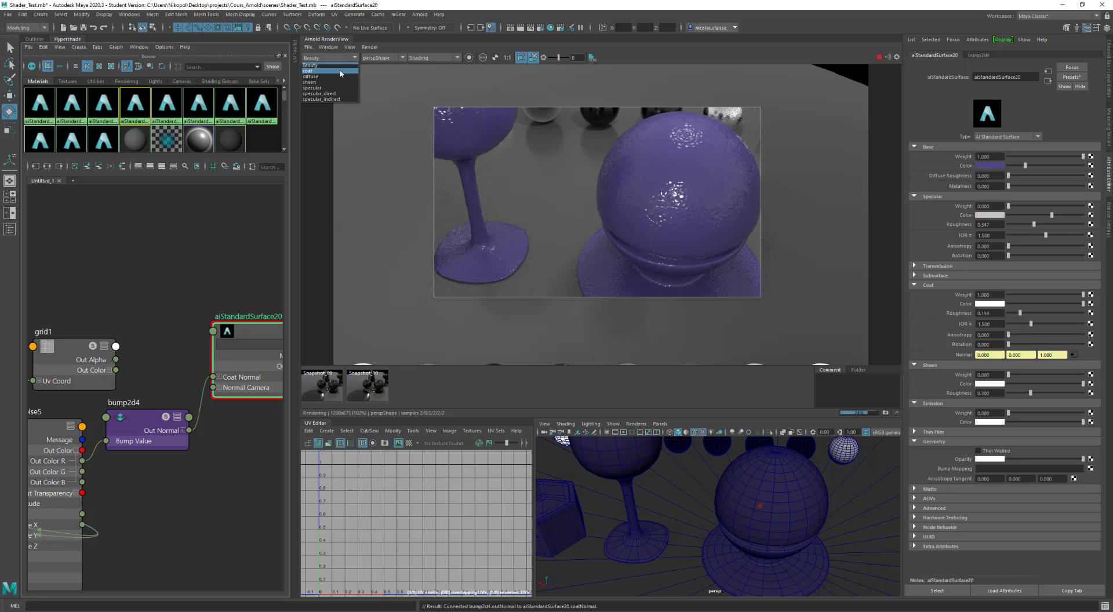
{"action": "left_click", "coordinate": [341, 77]}
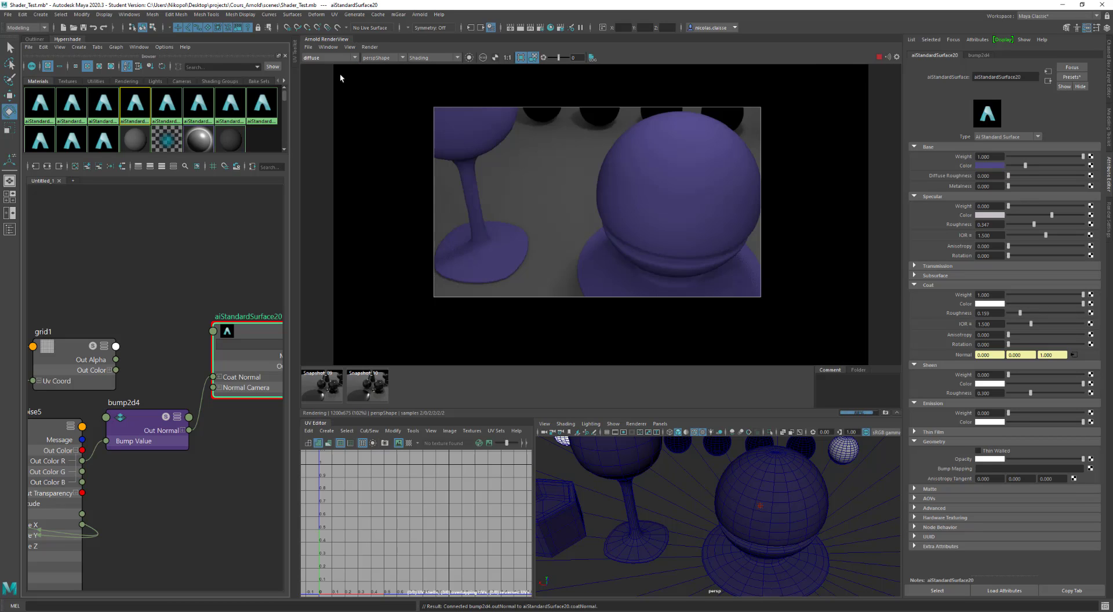
{"action": "left_click", "coordinate": [350, 58]}
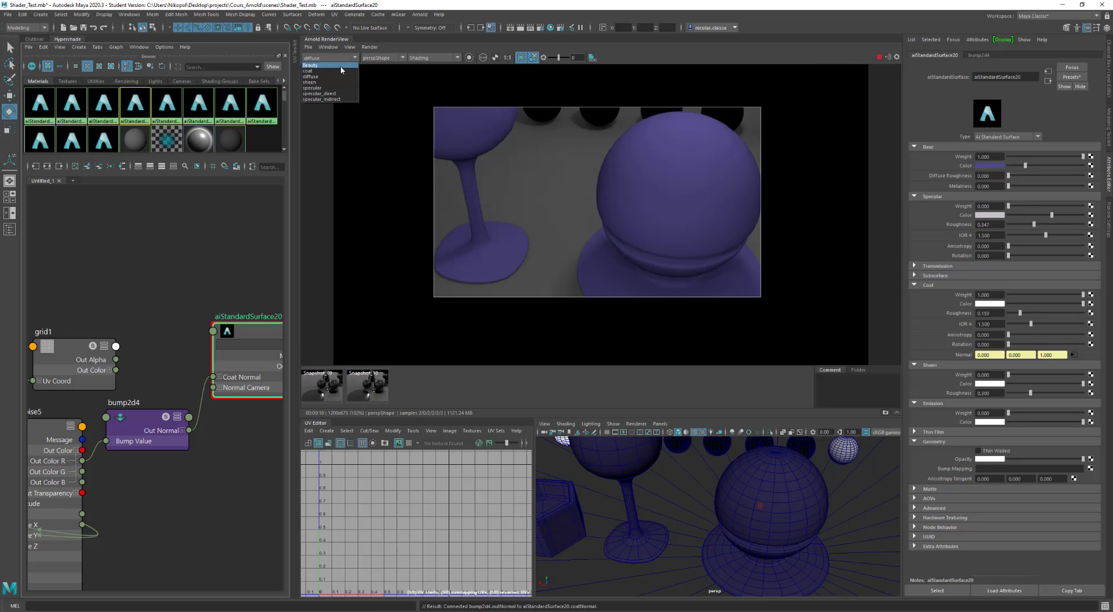
{"action": "left_click", "coordinate": [340, 66]}
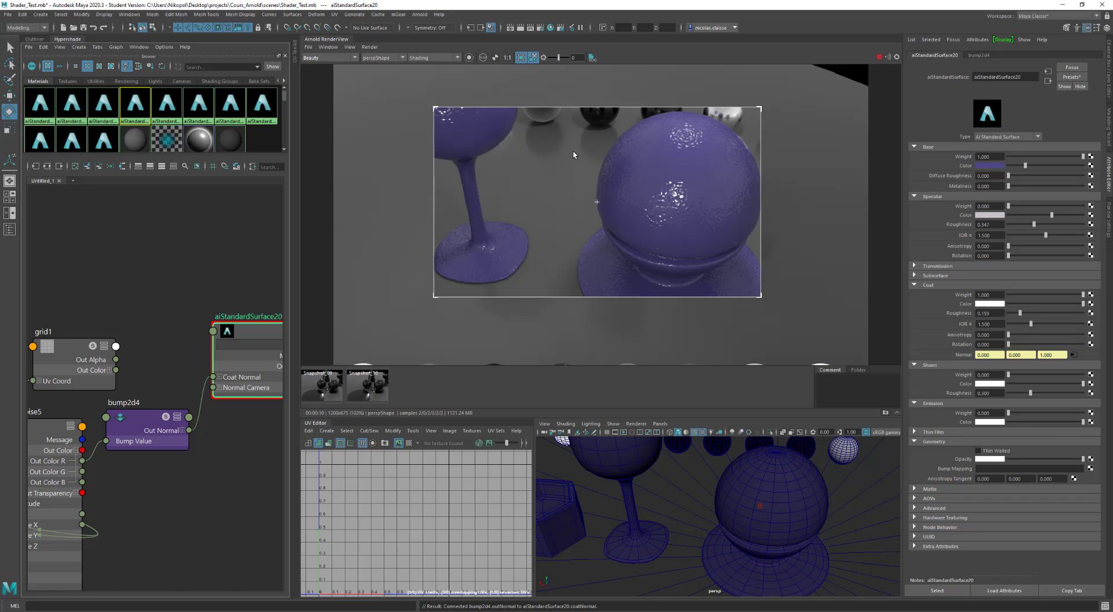
Disconnect the bump2d4 output from the coat normal of the violet standard surface.
{"action": "left_click_drag", "start_coordinate": [146, 425], "coordinate": [152, 429]}
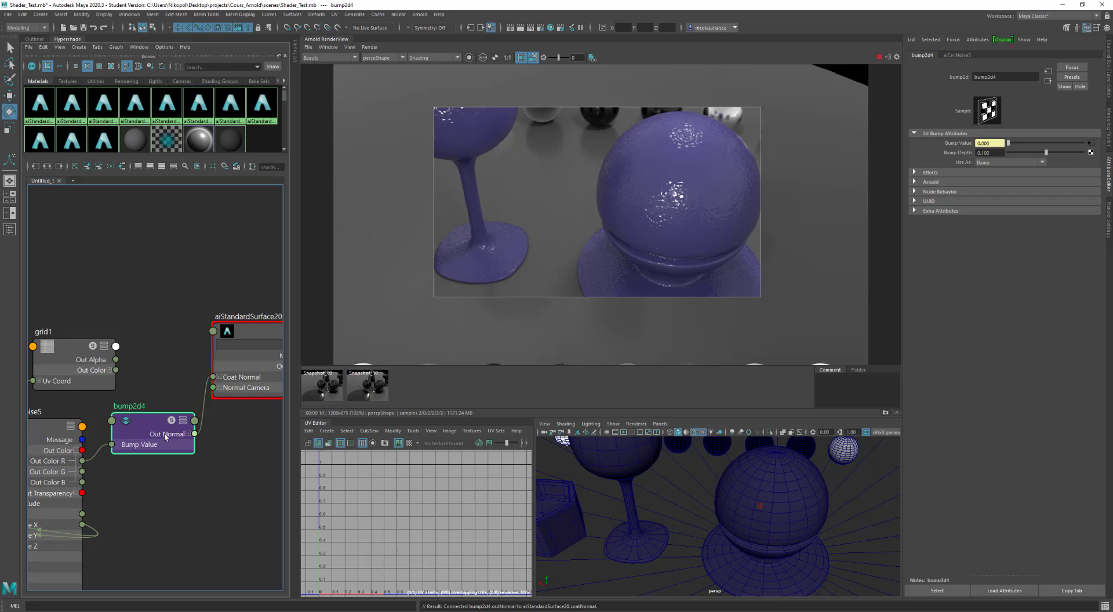
{"action": "left_click", "coordinate": [207, 389]}
{"action": "key", "text": "Delete"}
{"action": "left_click", "coordinate": [253, 334]}
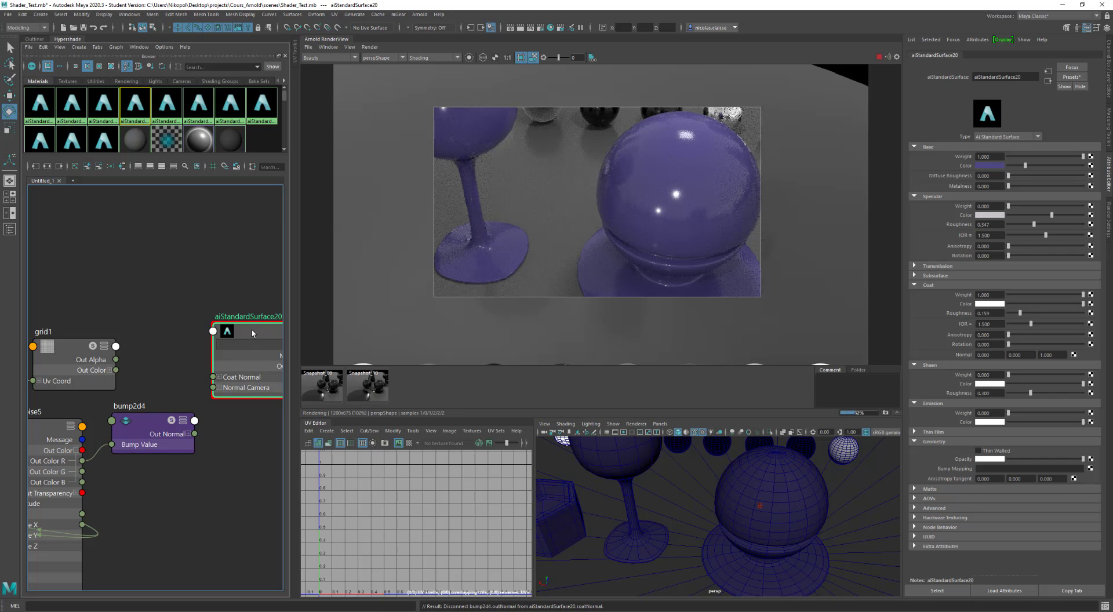
{"action": "left_click_drag", "start_coordinate": [254, 333], "coordinate": [210, 298]}
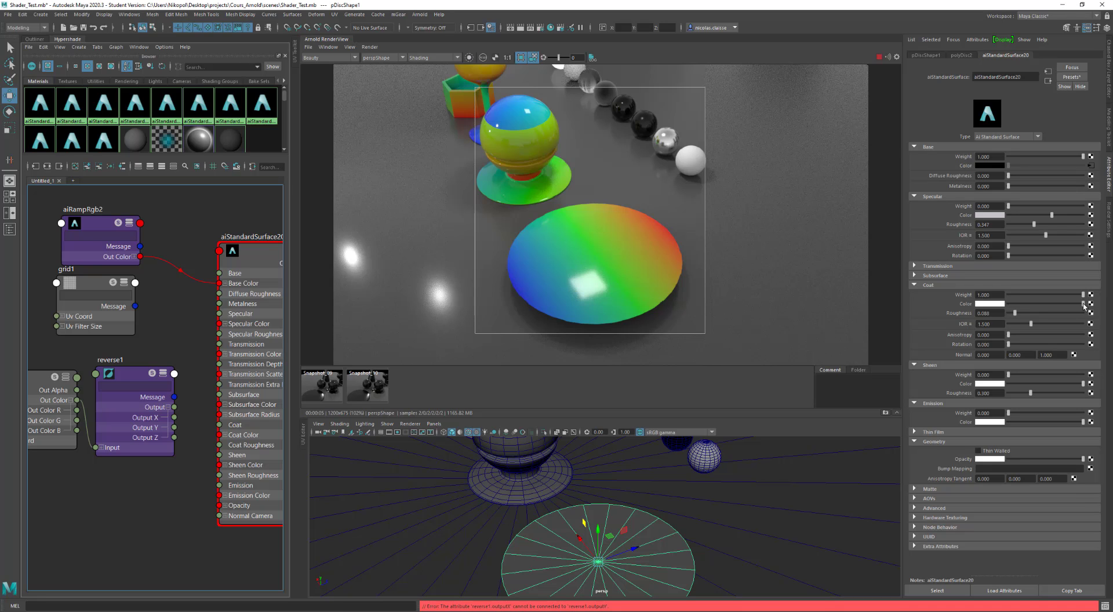
Set the coat color to black and connect Output X of the reverse1 node to the shader's coat weight.
{"action": "left_click_drag", "start_coordinate": [1084, 306], "coordinate": [938, 302]}
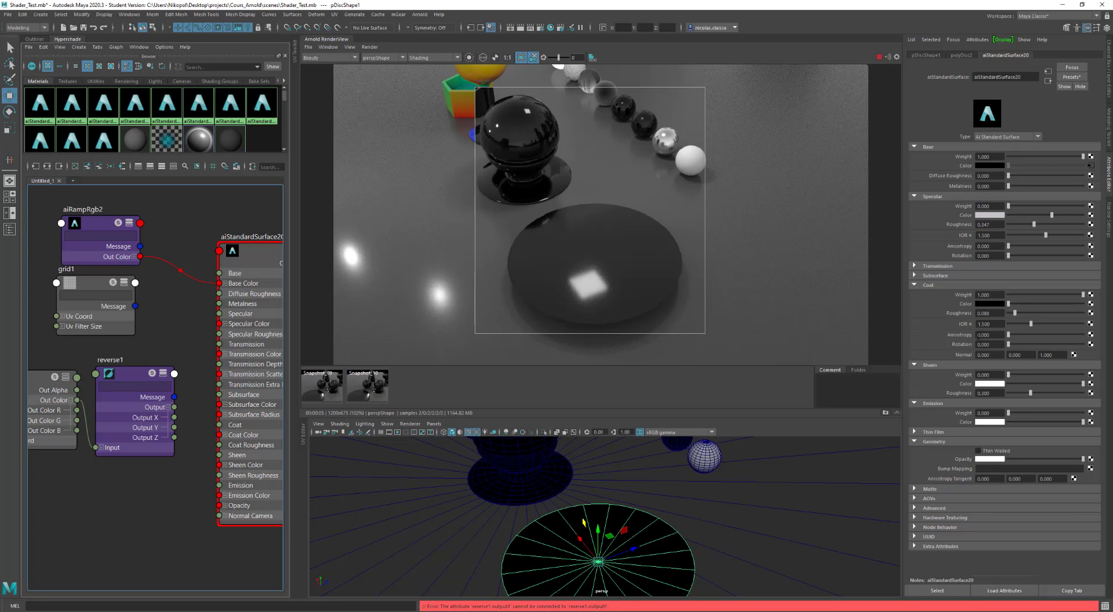
{"action": "left_click", "coordinate": [988, 303]}
{"action": "left_click_drag", "start_coordinate": [173, 417], "coordinate": [219, 425]}
Isolate the selected nodes in the render to examine the reversed star mask and the standard surface on the disc.
{"action": "left_click", "coordinate": [50, 376]}
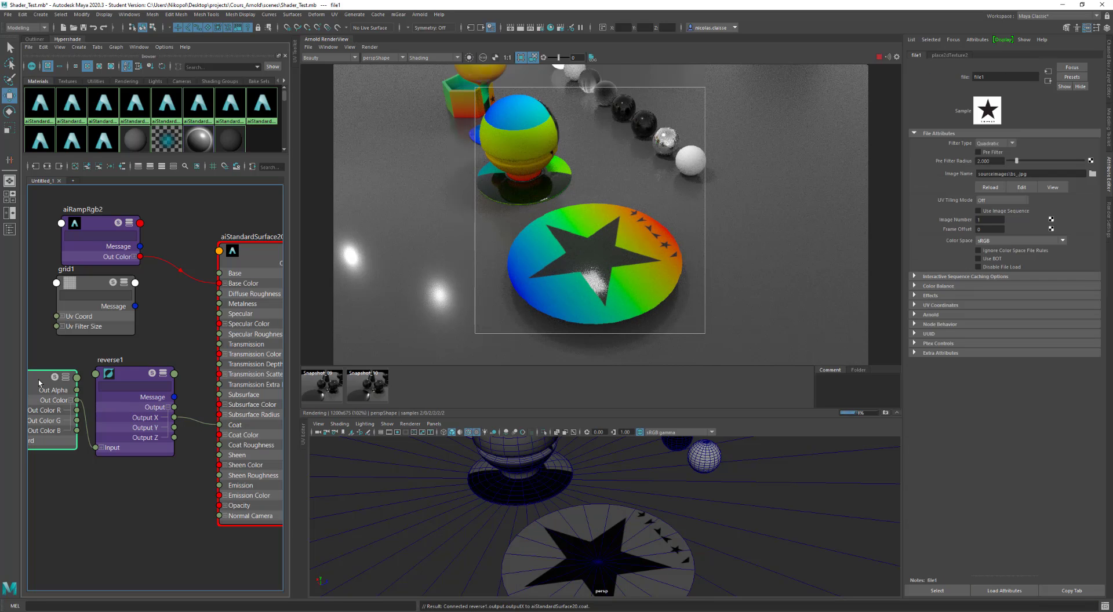
{"action": "left_click", "coordinate": [469, 58]}
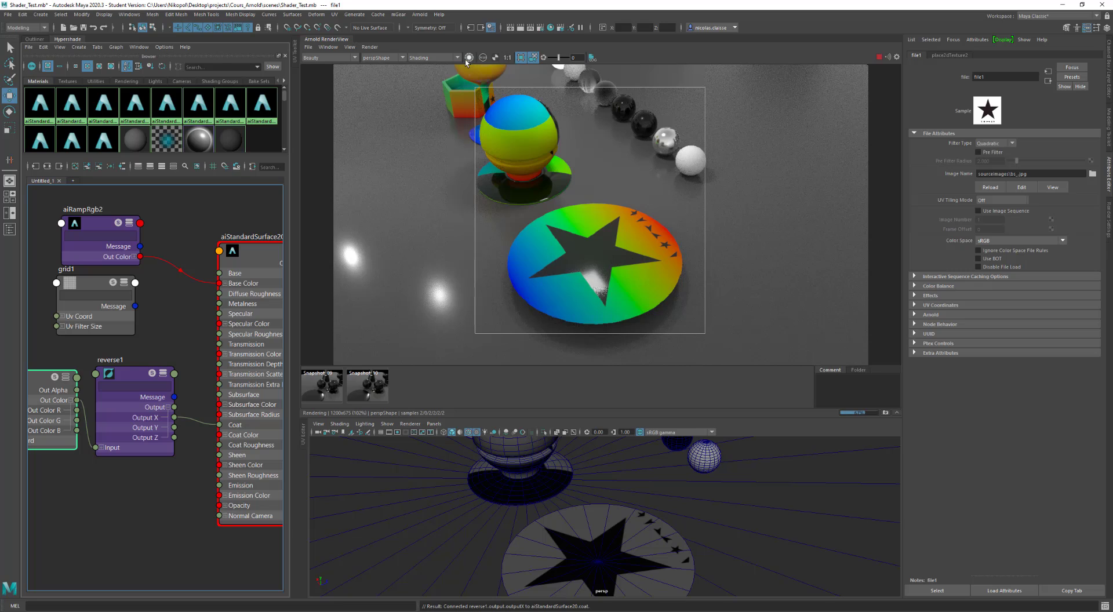
{"action": "left_click", "coordinate": [130, 374]}
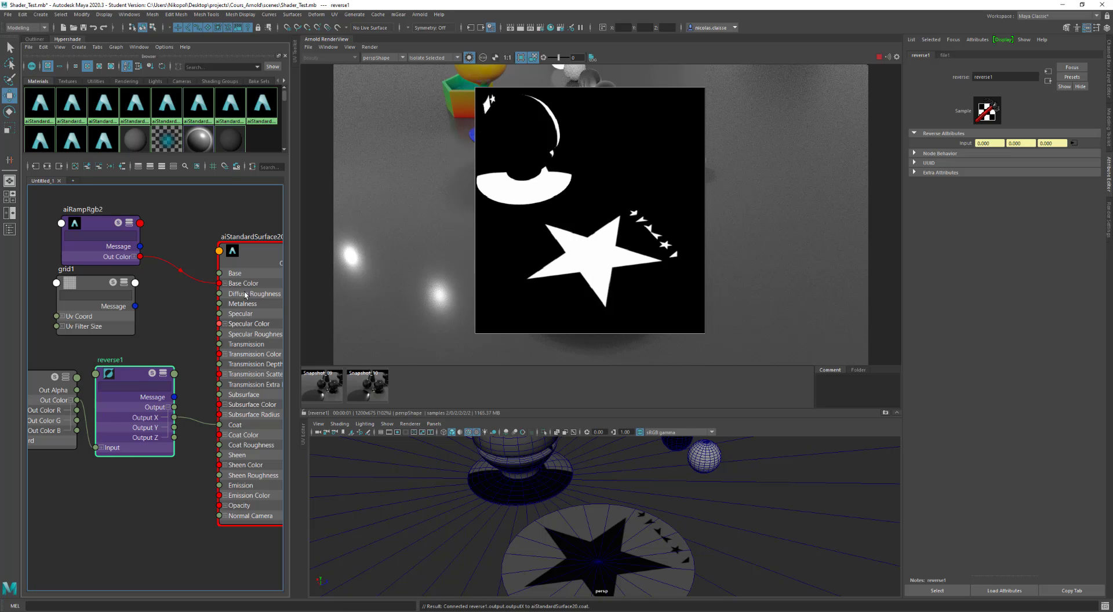
{"action": "left_click", "coordinate": [267, 253]}
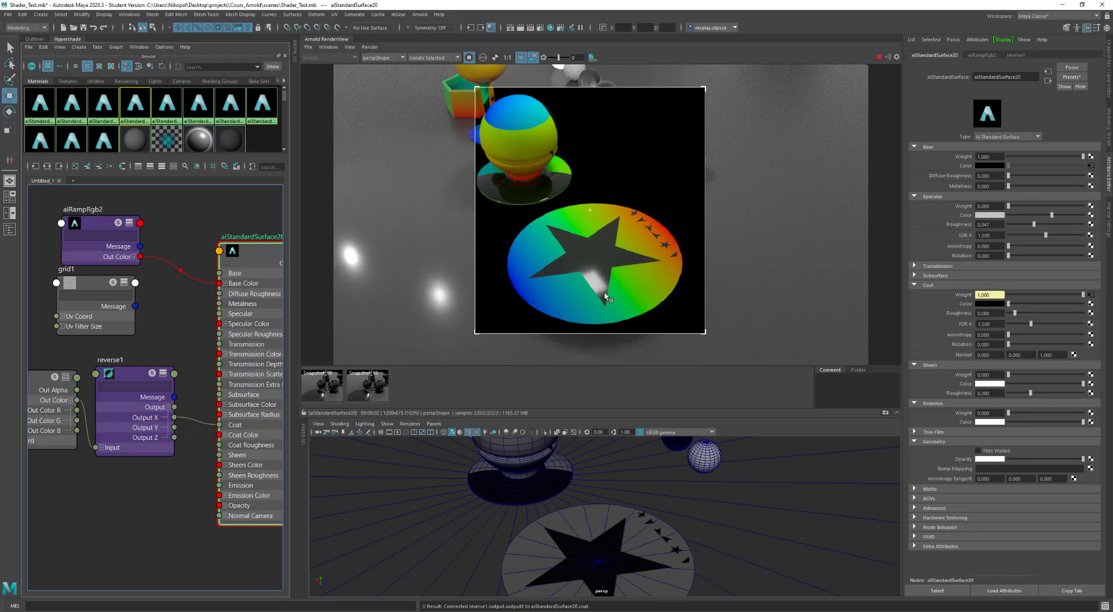
{"action": "left_click_drag", "start_coordinate": [604, 295], "coordinate": [574, 269], "text": "alt"}
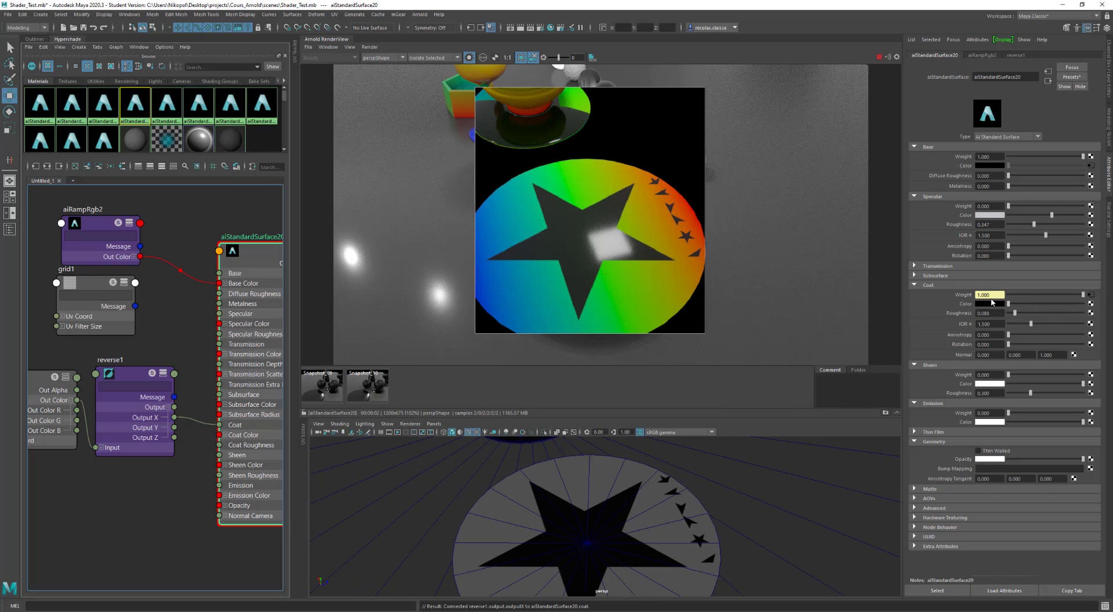
Try a blue coat color on the star-masked disc, view it from several angles, and set the color back to black.
{"action": "left_click", "coordinate": [987, 304]}
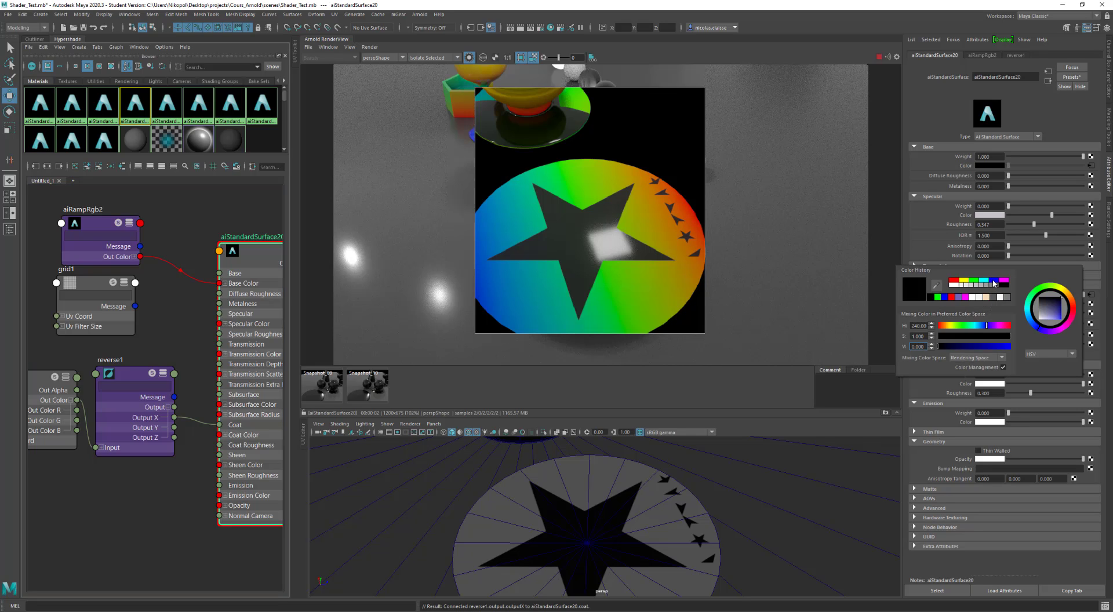
{"action": "left_click", "coordinate": [993, 283]}
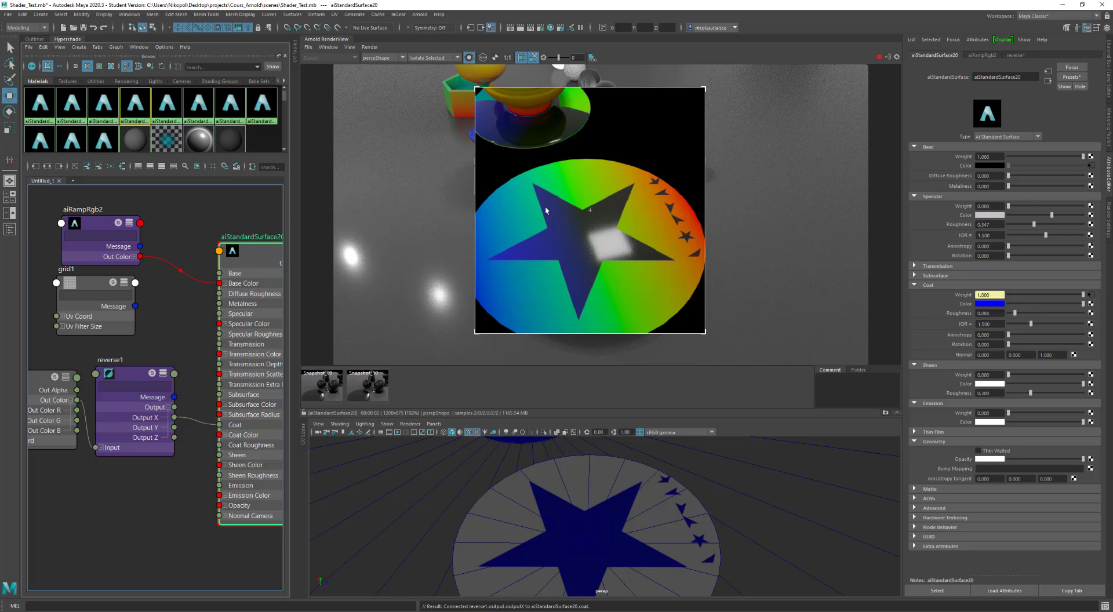
{"action": "mouse_move", "coordinate": [557, 222]}
{"action": "left_mouse_down", "text": "alt"}
{"action": "mouse_move", "coordinate": [543, 243]}
{"action": "mouse_move", "coordinate": [565, 242]}
{"action": "mouse_move", "coordinate": [576, 226]}
{"action": "left_mouse_up", "text": "alt"}
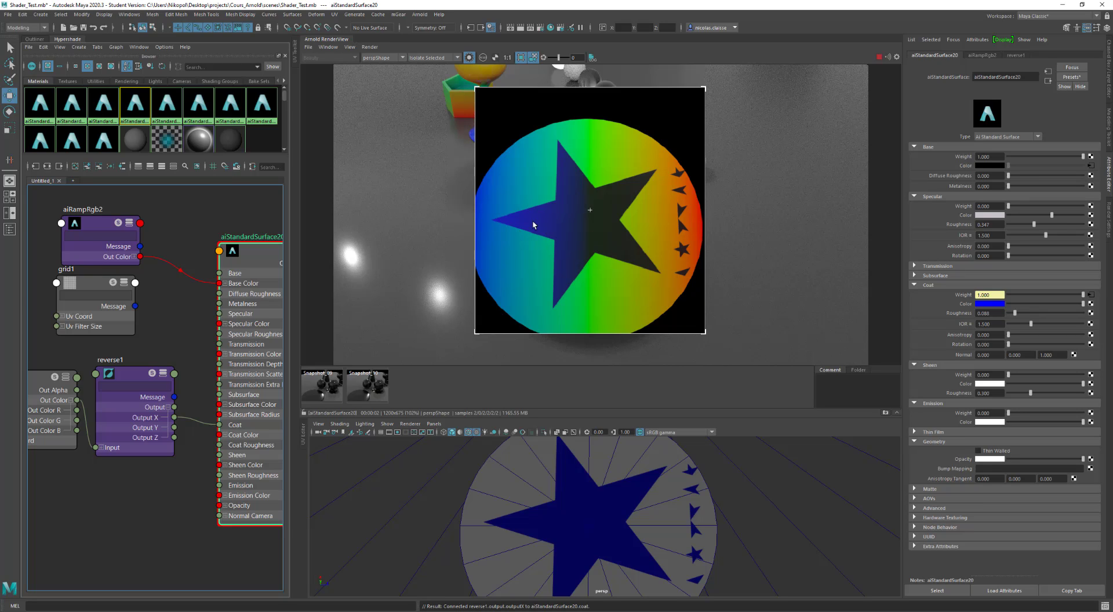
{"action": "mouse_move", "coordinate": [597, 252]}
{"action": "left_mouse_down", "text": "alt"}
{"action": "mouse_move", "coordinate": [572, 245]}
{"action": "mouse_move", "coordinate": [583, 250]}
{"action": "left_mouse_up", "text": "alt"}
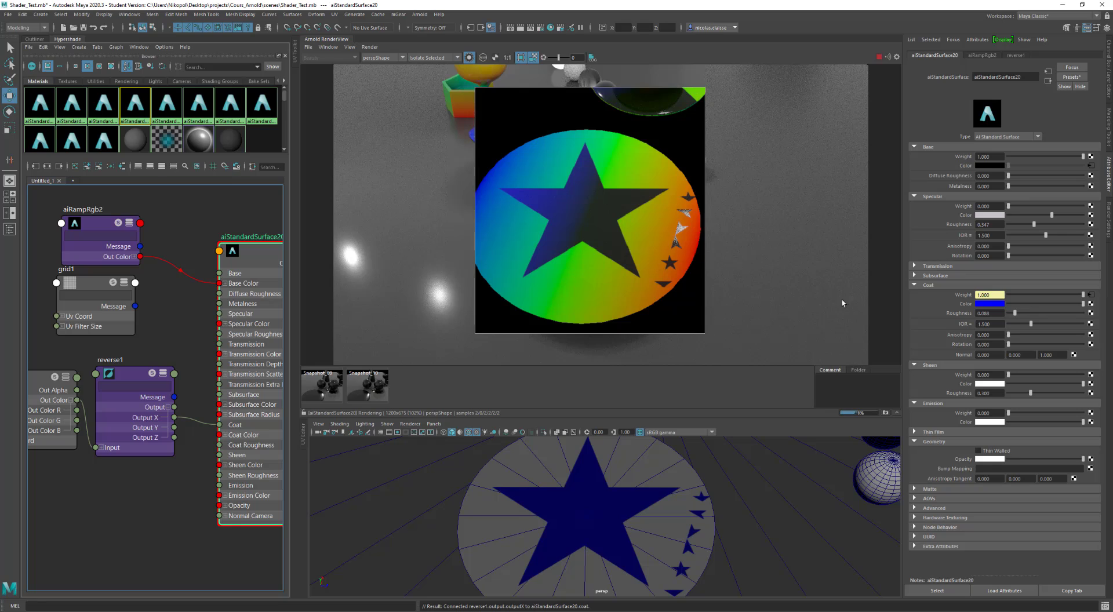
{"action": "left_click_drag", "start_coordinate": [1040, 301], "coordinate": [1006, 302]}
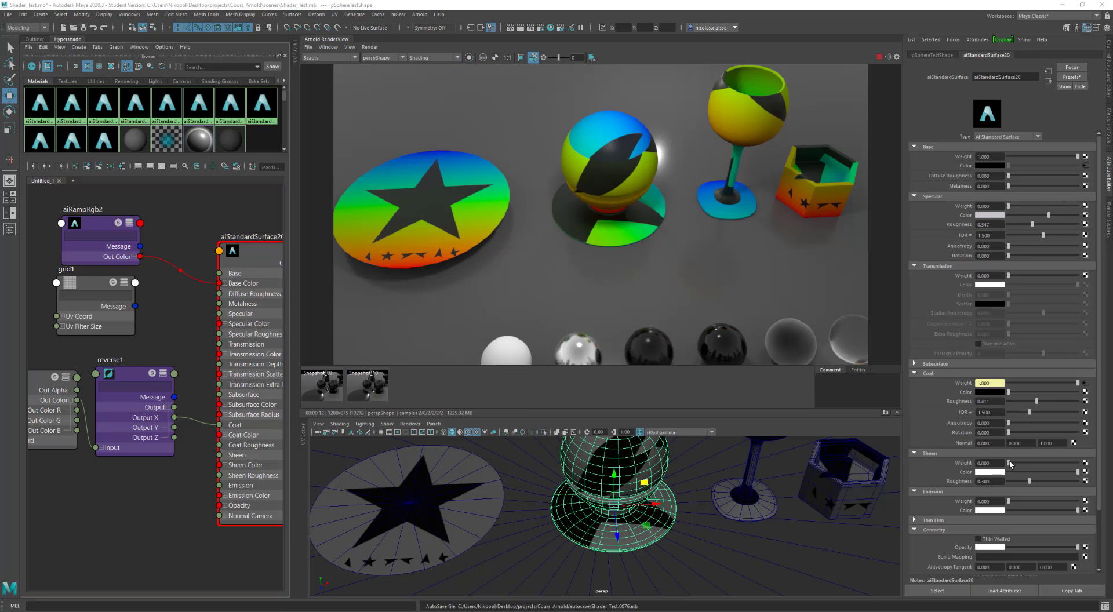
Give the star-masked material an emission weight of about 0.61 and a transmission weight of 1, and select the emission weight value for editing.
{"action": "left_click_drag", "start_coordinate": [1008, 501], "coordinate": [1051, 503]}
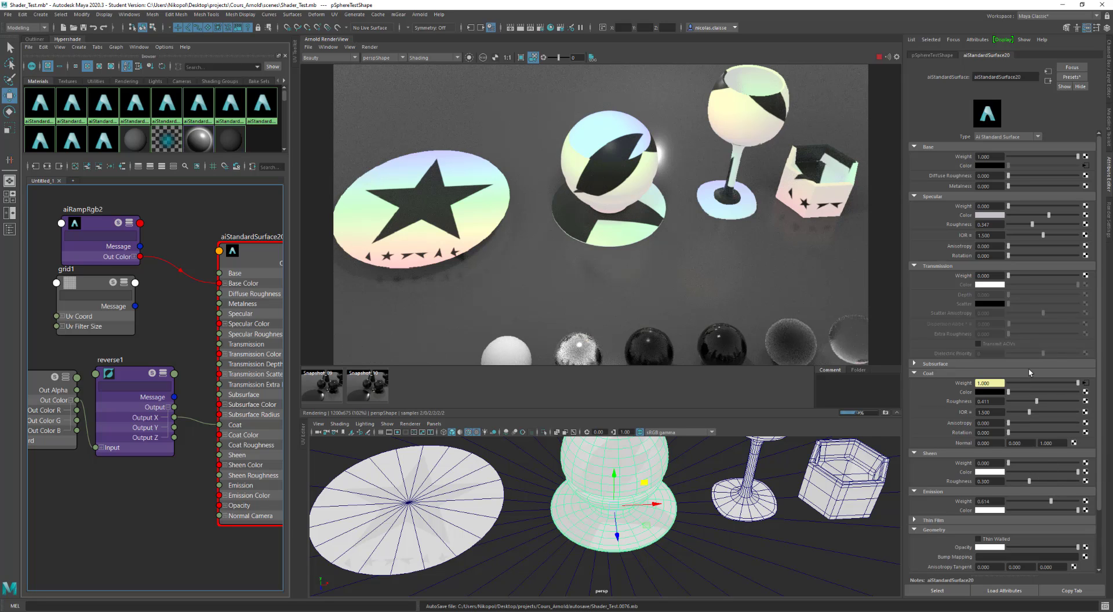
{"action": "left_click_drag", "start_coordinate": [1008, 276], "coordinate": [1081, 277]}
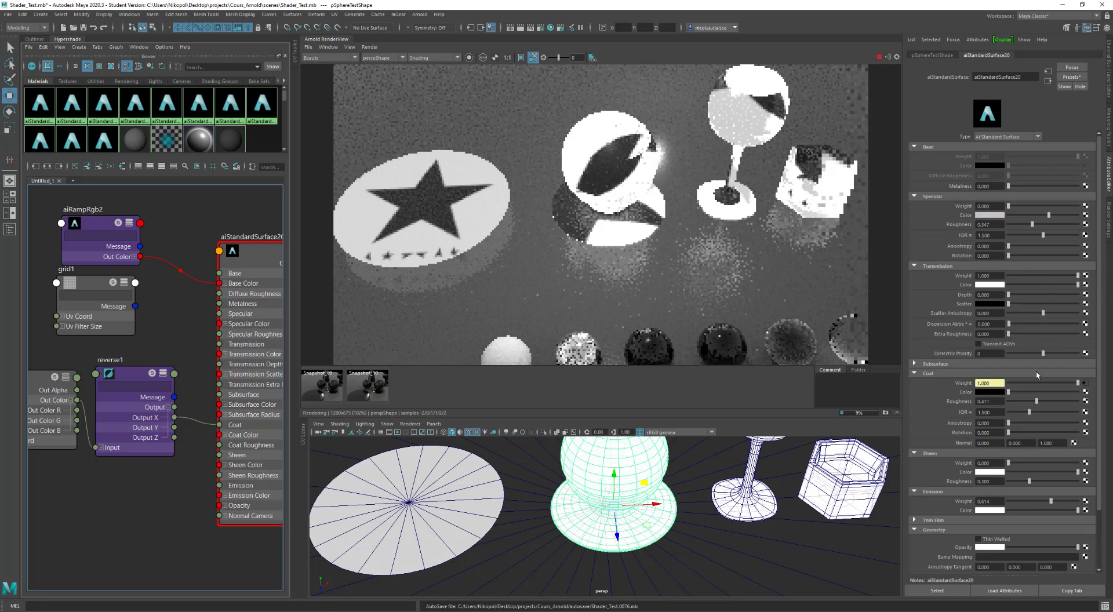
{"action": "left_click", "coordinate": [1027, 502]}
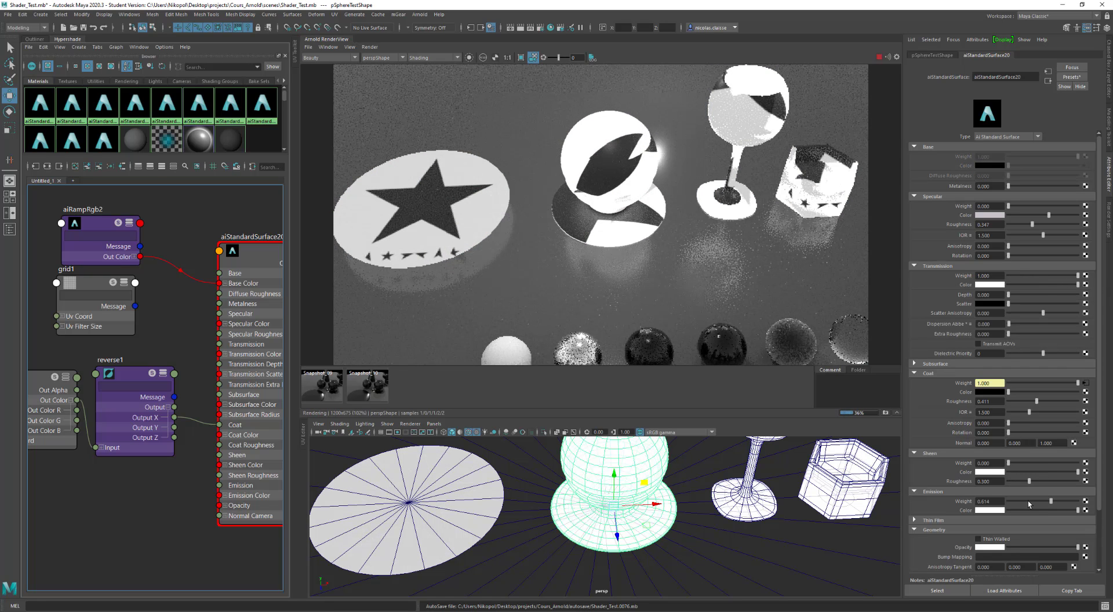
{"action": "left_click_drag", "start_coordinate": [986, 504], "coordinate": [983, 505]}
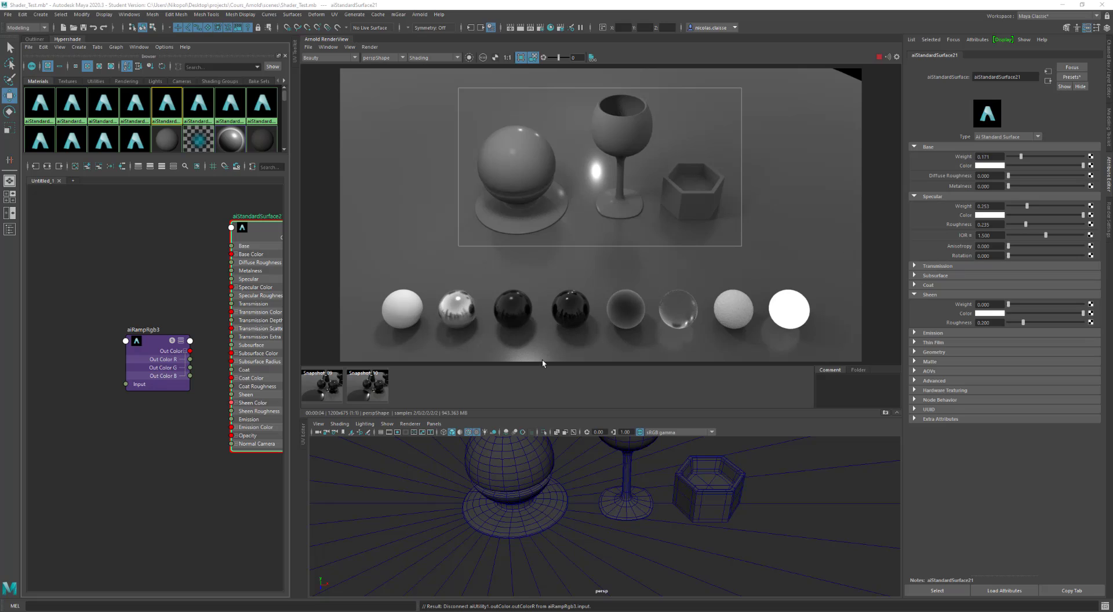
Show the coat pass and the sheen pass of the scene with the grey test objects.
{"action": "left_click", "coordinate": [348, 58]}
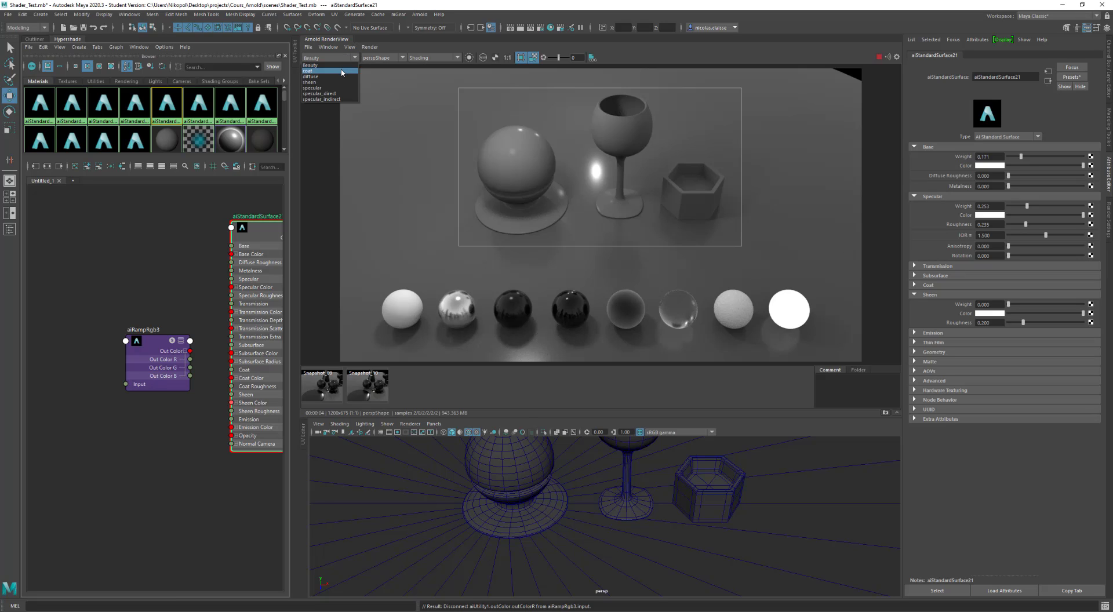
{"action": "left_click", "coordinate": [342, 72]}
{"action": "left_click", "coordinate": [336, 58]}
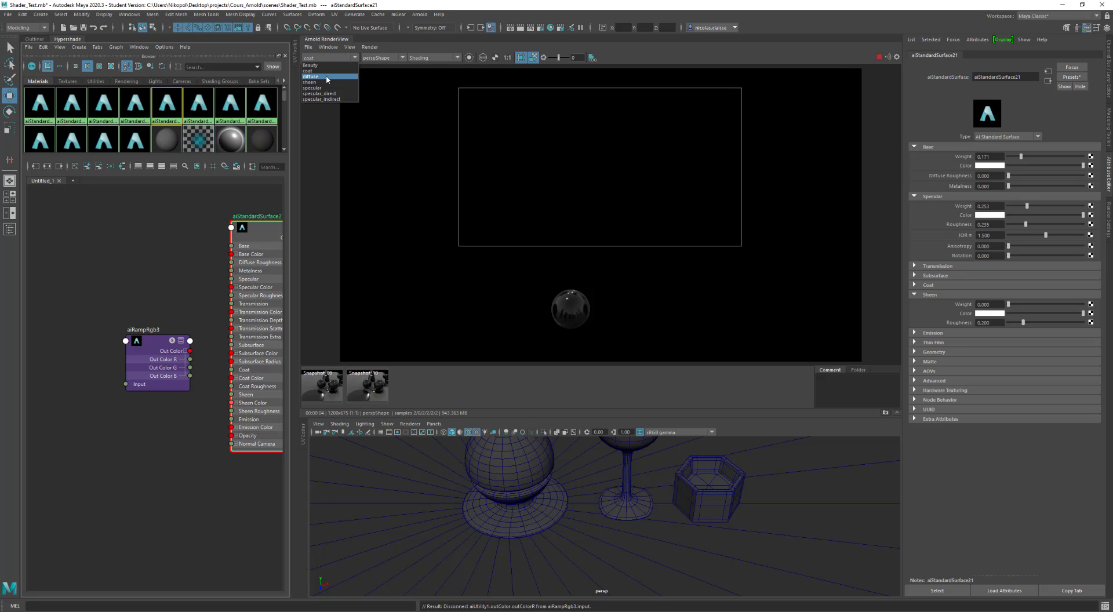
{"action": "left_click", "coordinate": [324, 82]}
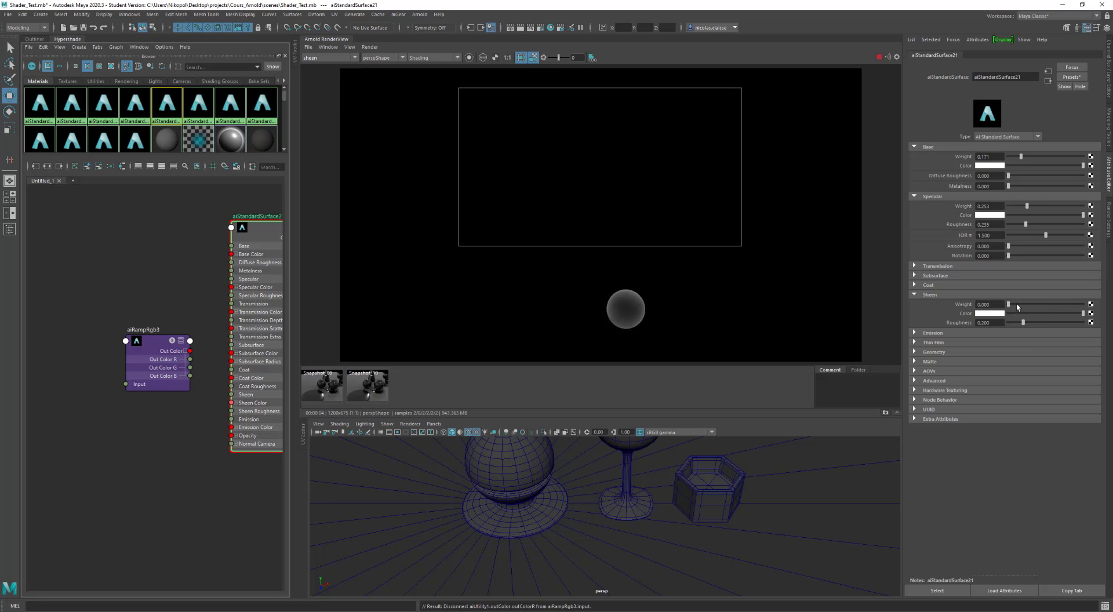
Raise aiStandardSurface21's sheen weight to 1 and try sheen roughness values of about 0.03, 0.63 and 0.58.
{"action": "mouse_move", "coordinate": [1018, 310]}
{"action": "left_mouse_down"}
{"action": "mouse_move", "coordinate": [1040, 309]}
{"action": "mouse_move", "coordinate": [1021, 306]}
{"action": "left_mouse_up"}
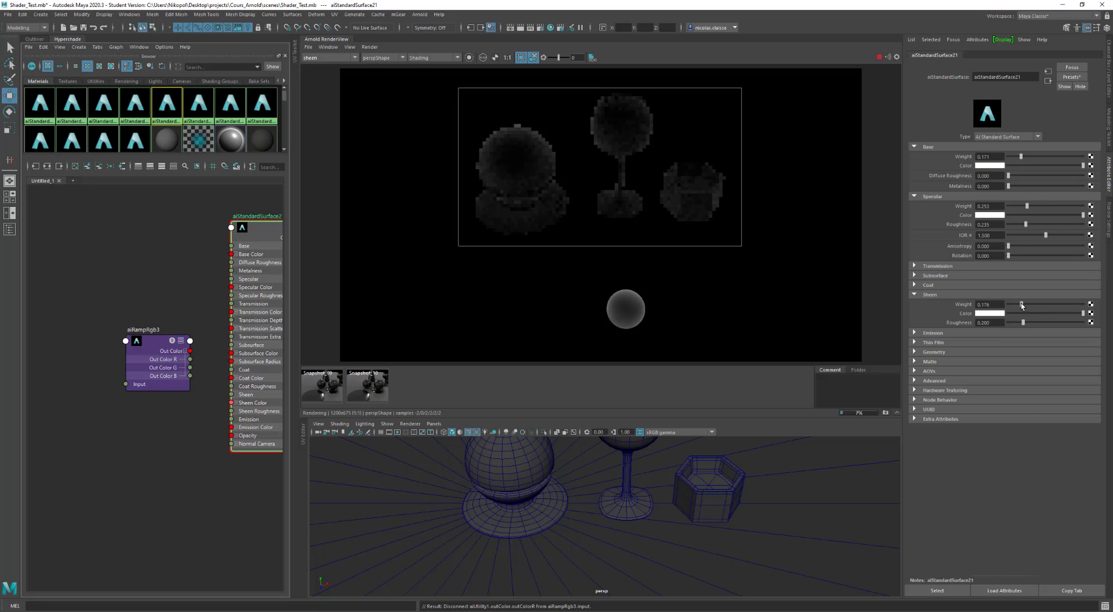
{"action": "left_click_drag", "start_coordinate": [1021, 306], "coordinate": [1087, 305]}
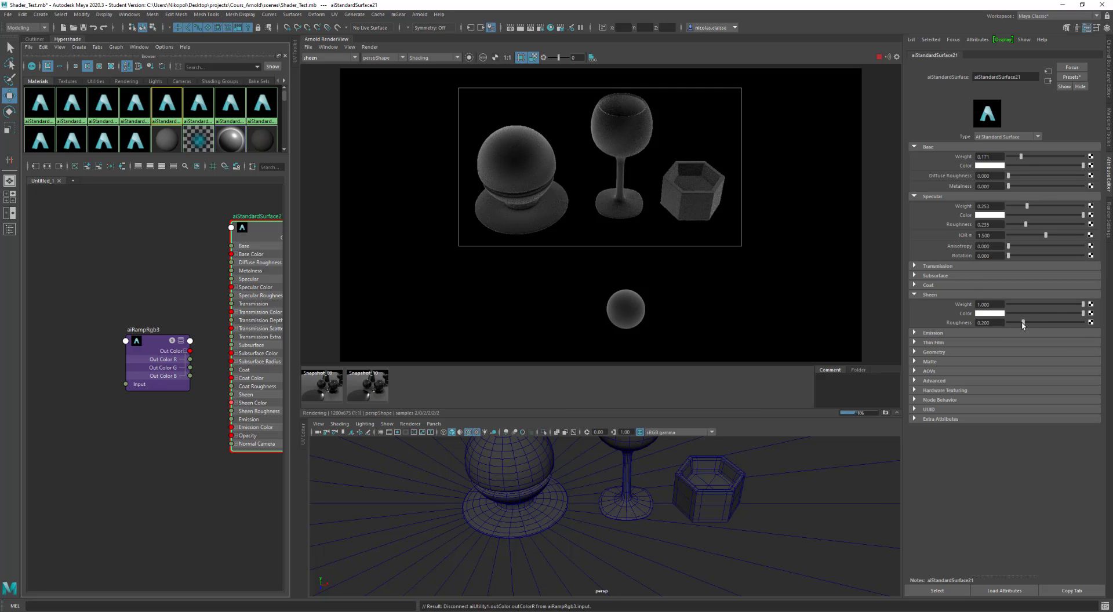
{"action": "left_click_drag", "start_coordinate": [1022, 322], "coordinate": [1010, 324]}
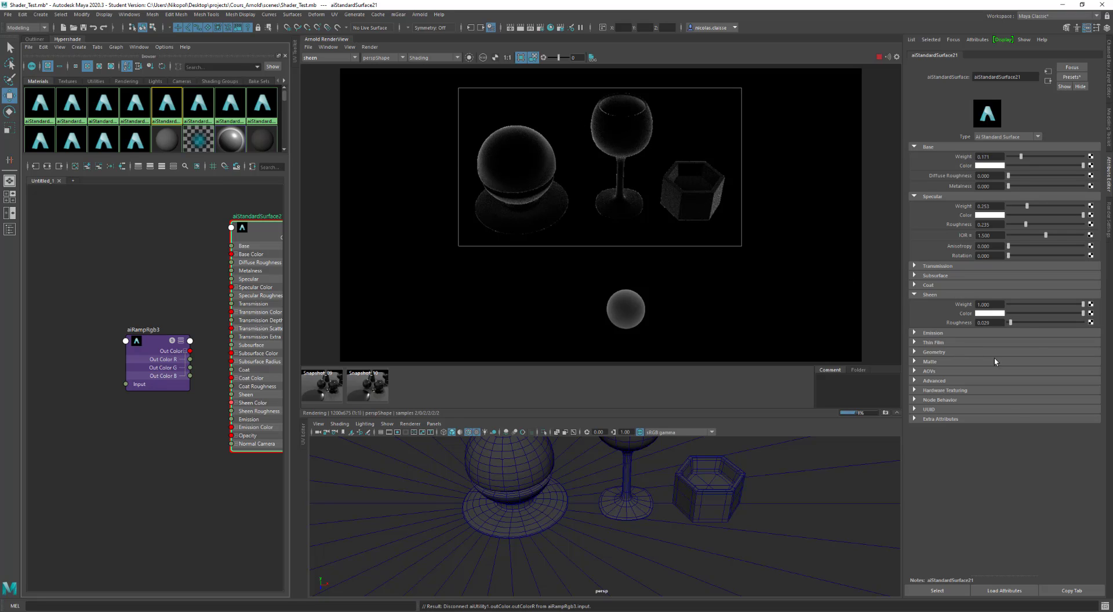
{"action": "left_click", "coordinate": [1056, 322]}
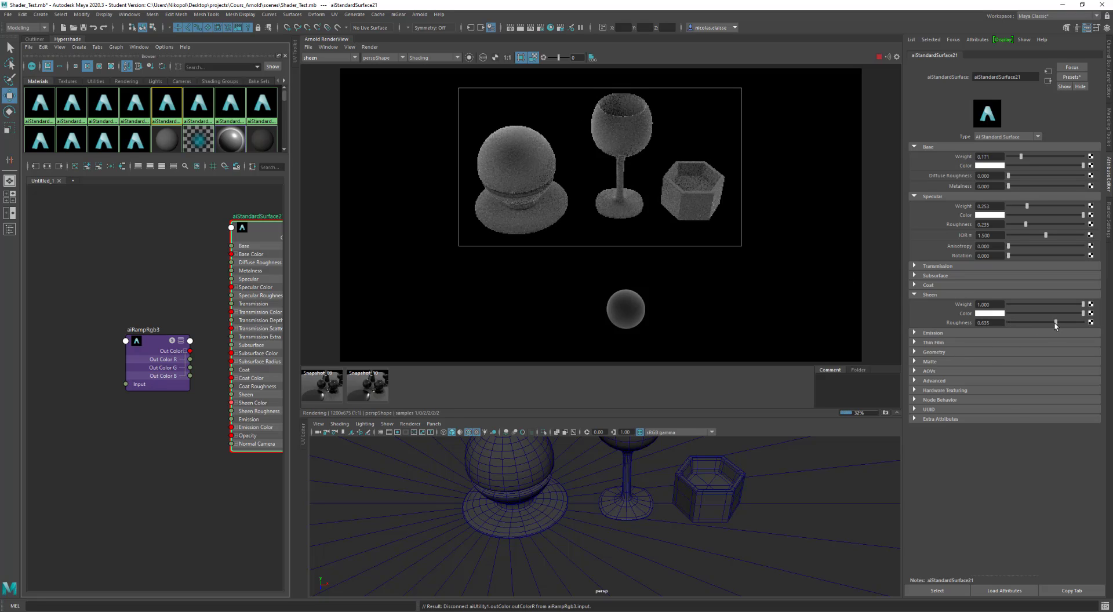
{"action": "left_click", "coordinate": [1052, 322]}
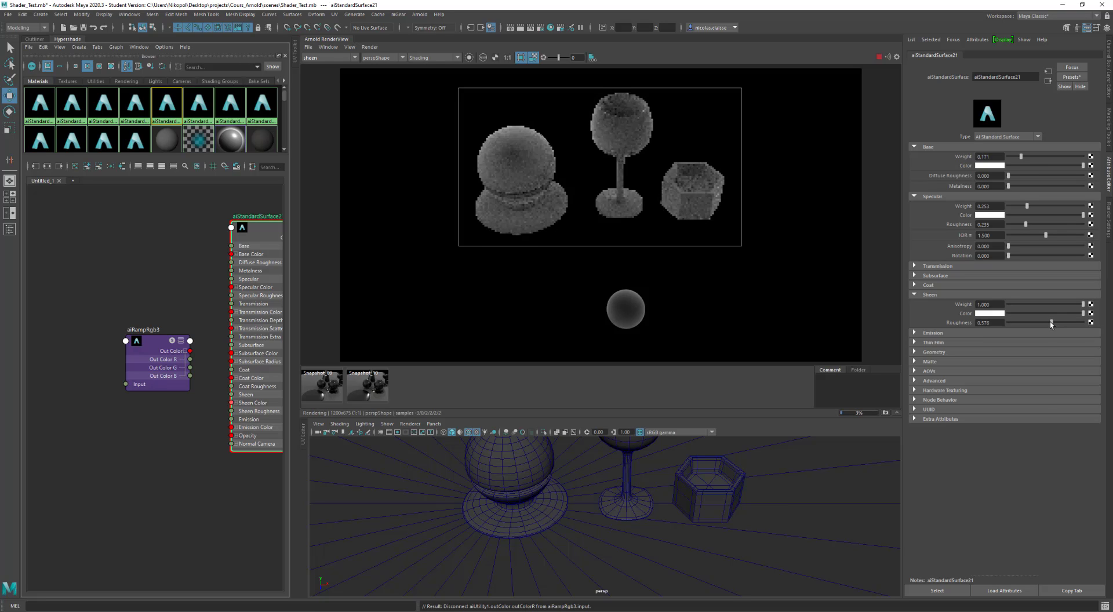
Try a lower sheen weight of about 0.27 with a sheen roughness of about 0.23.
{"action": "left_click", "coordinate": [1042, 306]}
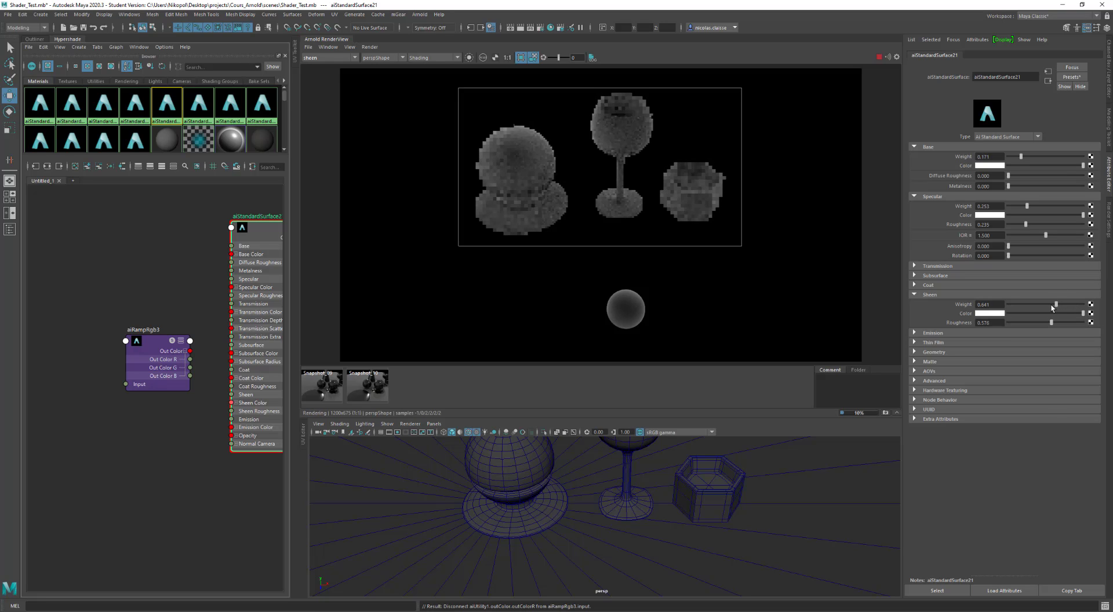
{"action": "left_click", "coordinate": [1029, 306]}
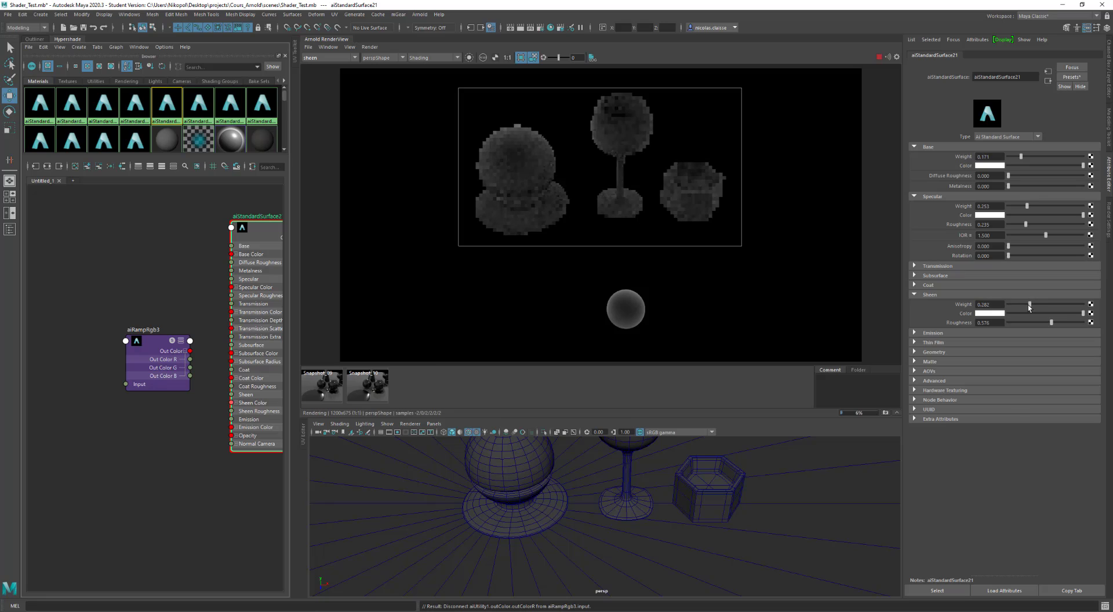
{"action": "left_click_drag", "start_coordinate": [1028, 306], "coordinate": [1028, 306]}
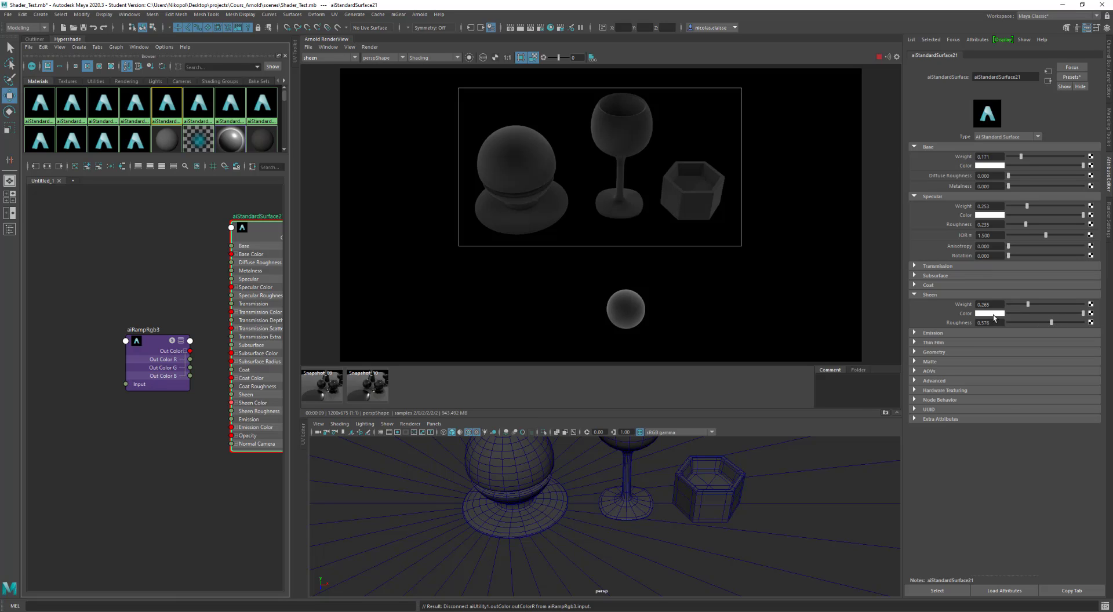
{"action": "left_click", "coordinate": [1026, 323]}
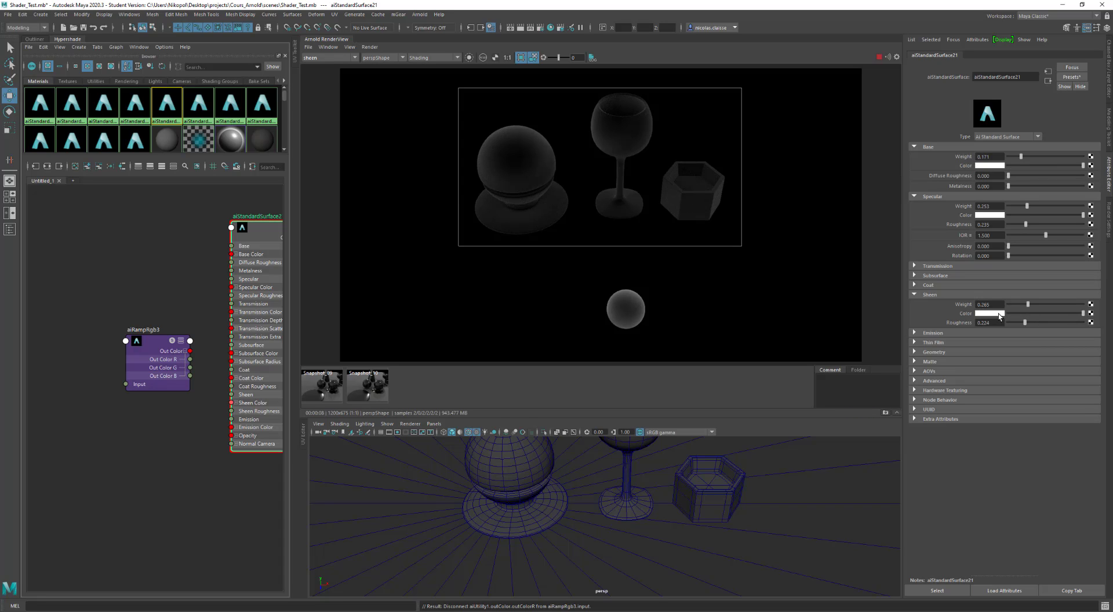
Try a light blue sheen color, show the beauty pass of the render, and undo the color change.
{"action": "left_click", "coordinate": [999, 315]}
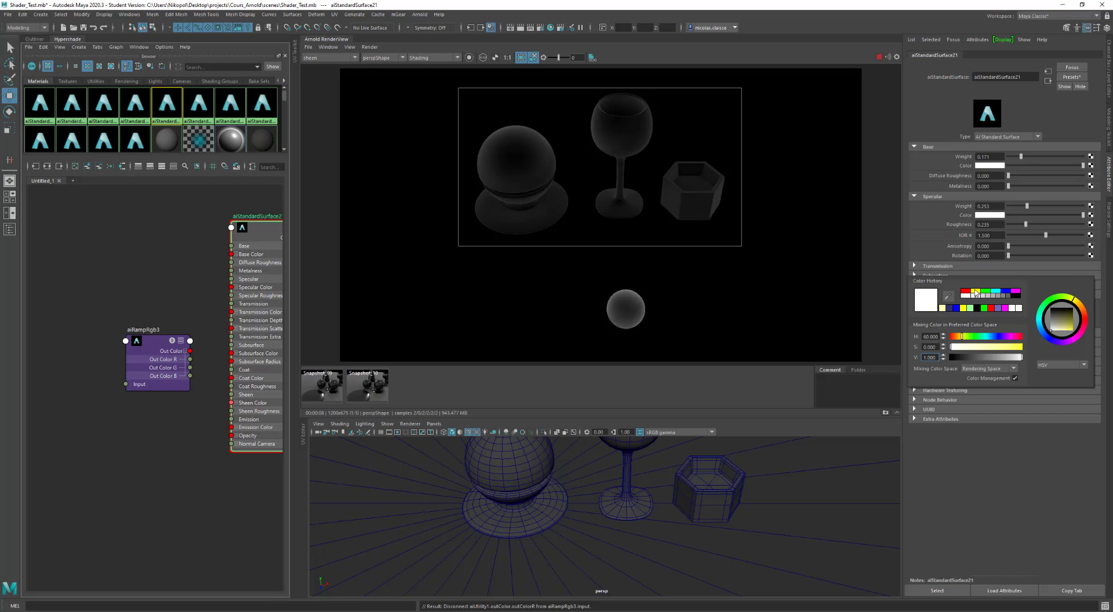
{"action": "left_click", "coordinate": [1009, 291]}
{"action": "left_click_drag", "start_coordinate": [997, 348], "coordinate": [992, 347]}
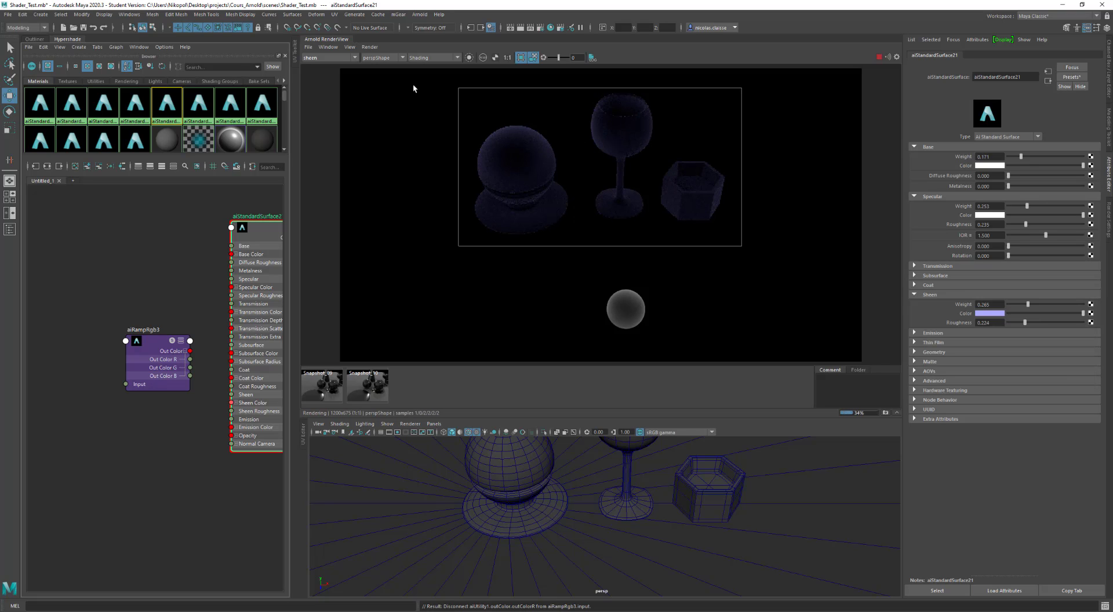
{"action": "left_click", "coordinate": [328, 58]}
{"action": "left_click", "coordinate": [326, 65]}
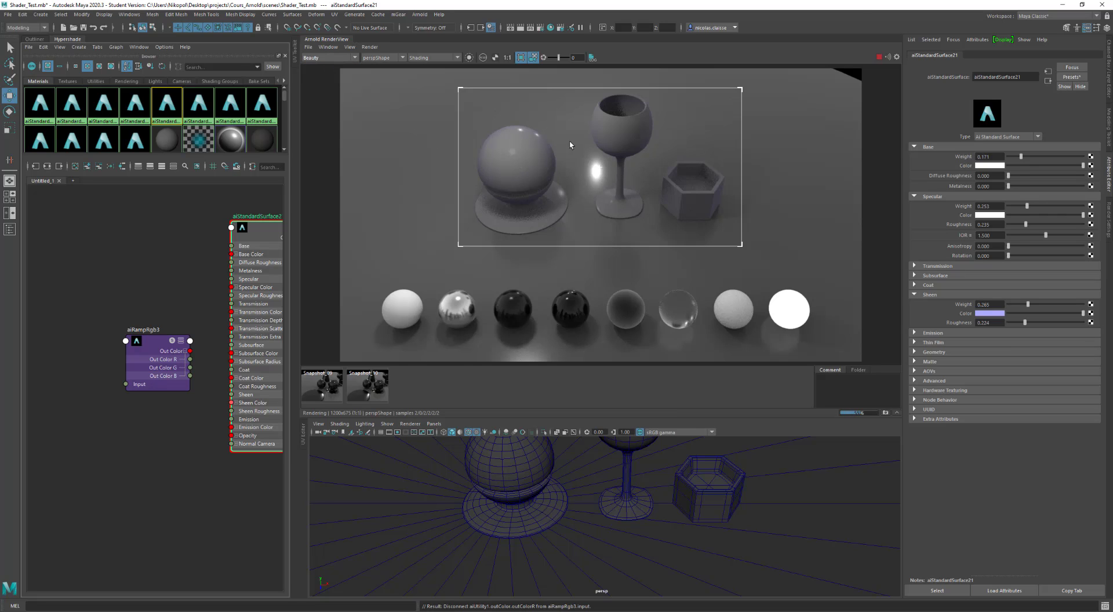
{"action": "key", "text": "ctrl+z"}
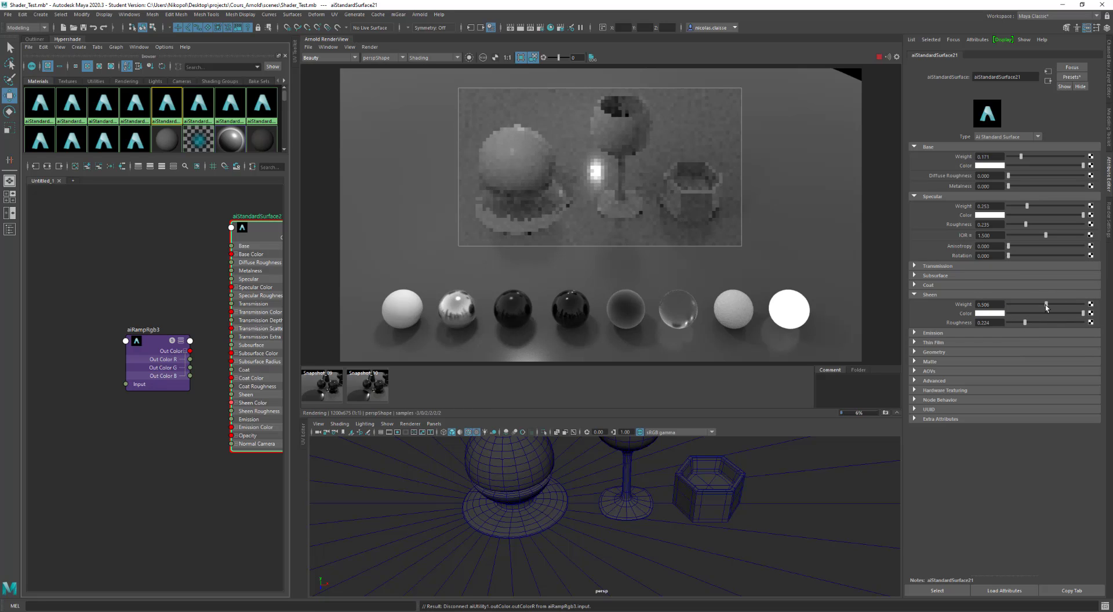
Set the sheen weight to about 0.64, the sheen roughness to 0.2 and the specular roughness to about 0.46.
{"action": "left_click_drag", "start_coordinate": [1031, 304], "coordinate": [1055, 305]}
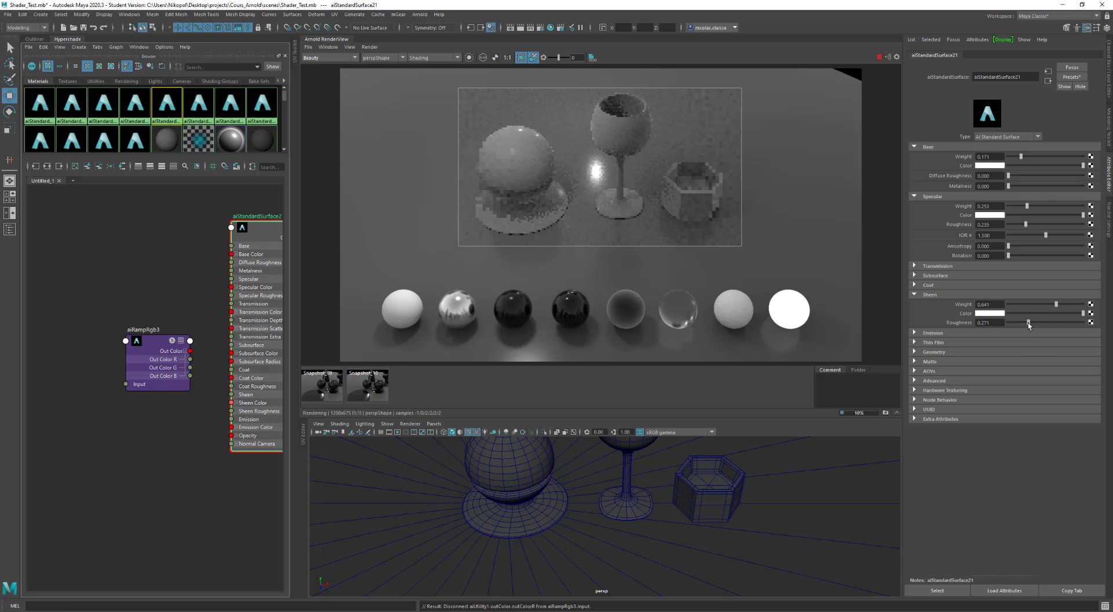
{"action": "left_click_drag", "start_coordinate": [1028, 322], "coordinate": [1023, 325]}
{"action": "left_click_drag", "start_coordinate": [1028, 224], "coordinate": [1044, 228]}
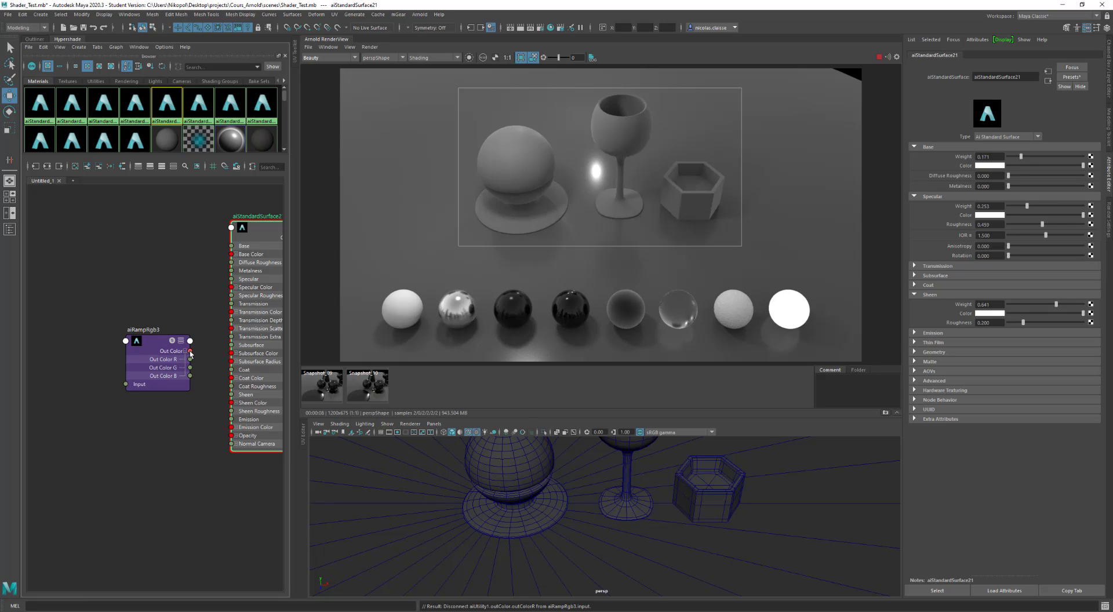
Connect aiRampRgb3 to the sheen color, isolate the ramp in the render, and try type u before setting it to v.
{"action": "middle_click_drag", "start_coordinate": [149, 345], "coordinate": [938, 313]}
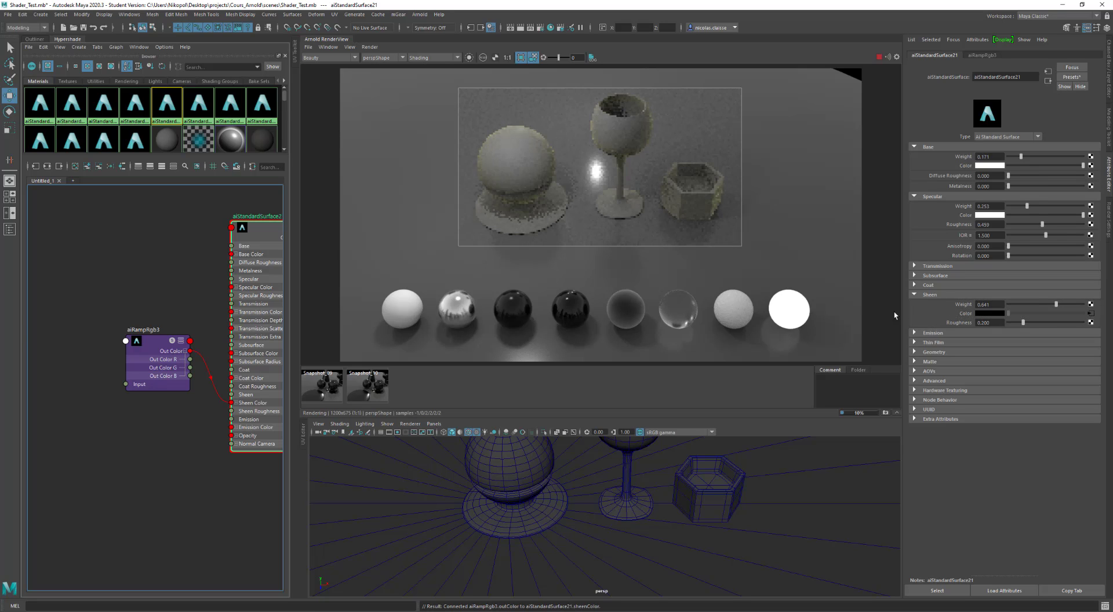
{"action": "left_click", "coordinate": [469, 58]}
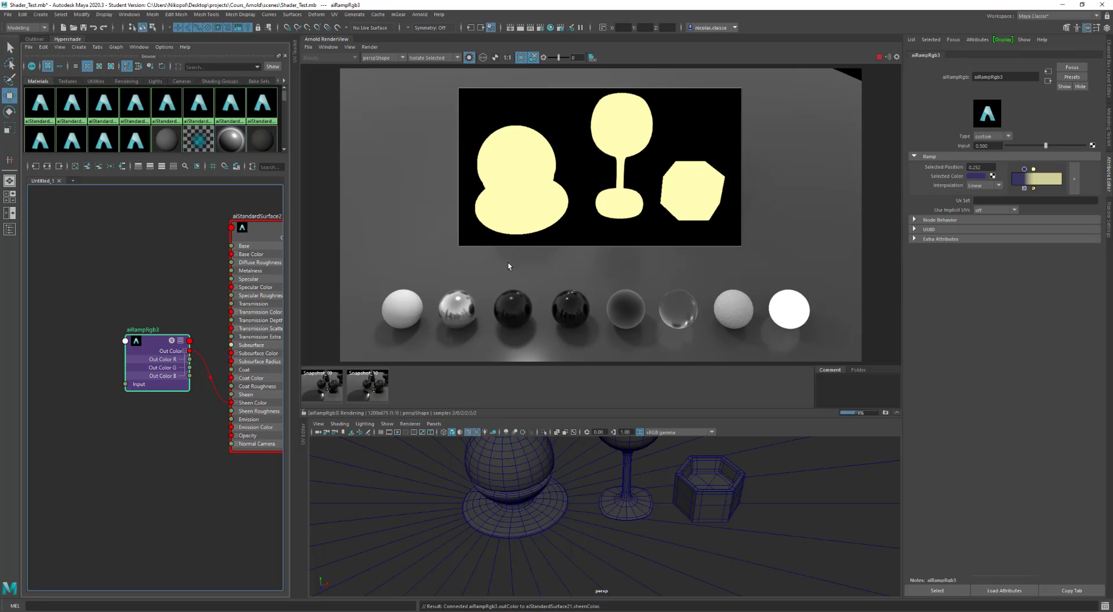
{"action": "left_click", "coordinate": [991, 136]}
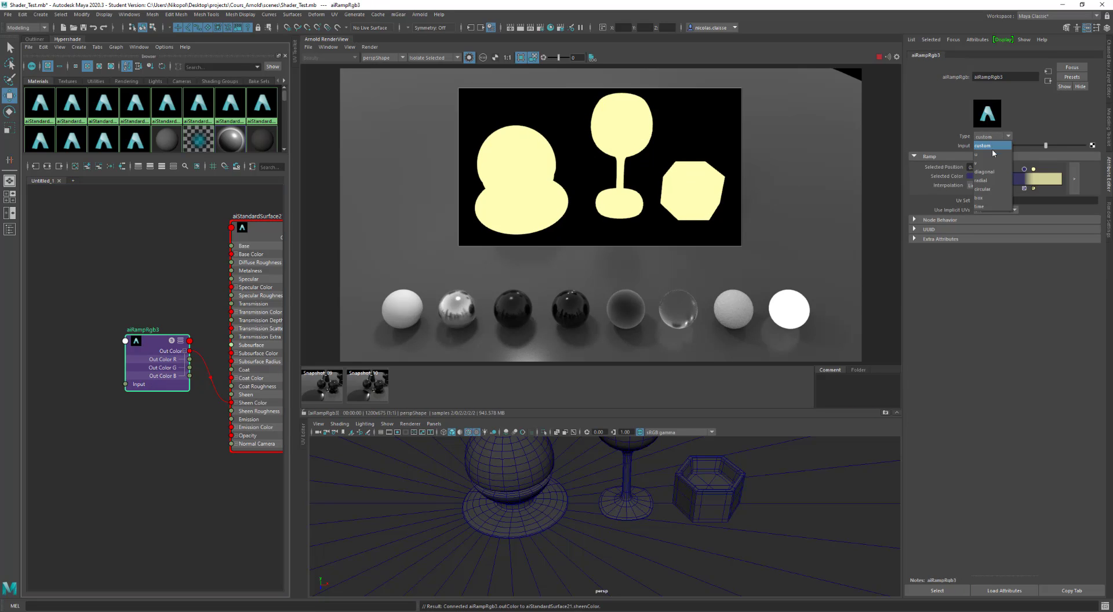
{"action": "left_click", "coordinate": [989, 153]}
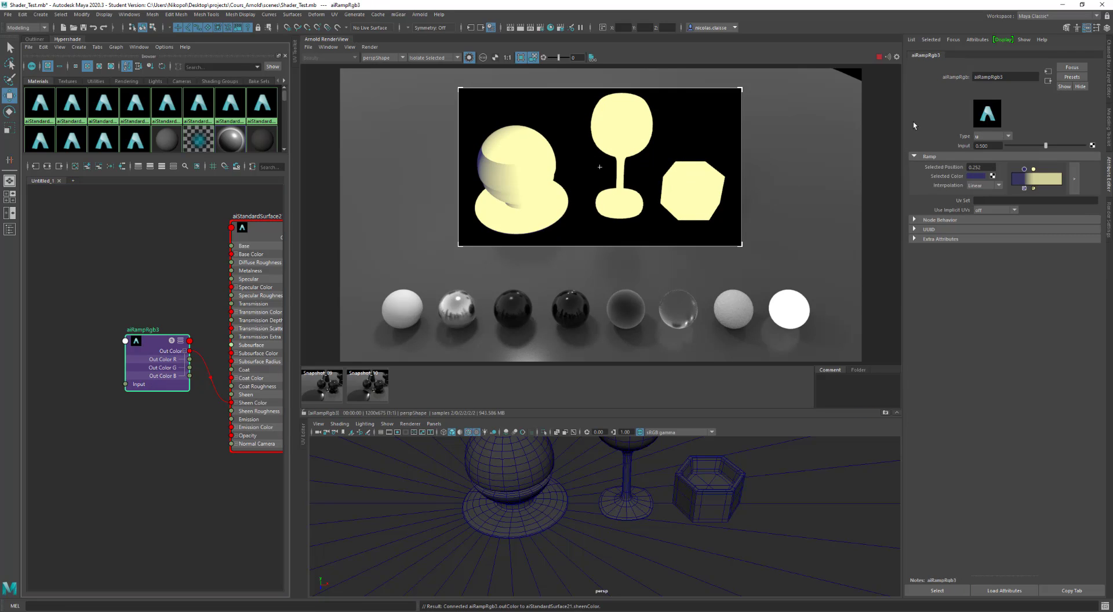
{"action": "left_click", "coordinate": [996, 139]}
{"action": "left_click", "coordinate": [992, 162]}
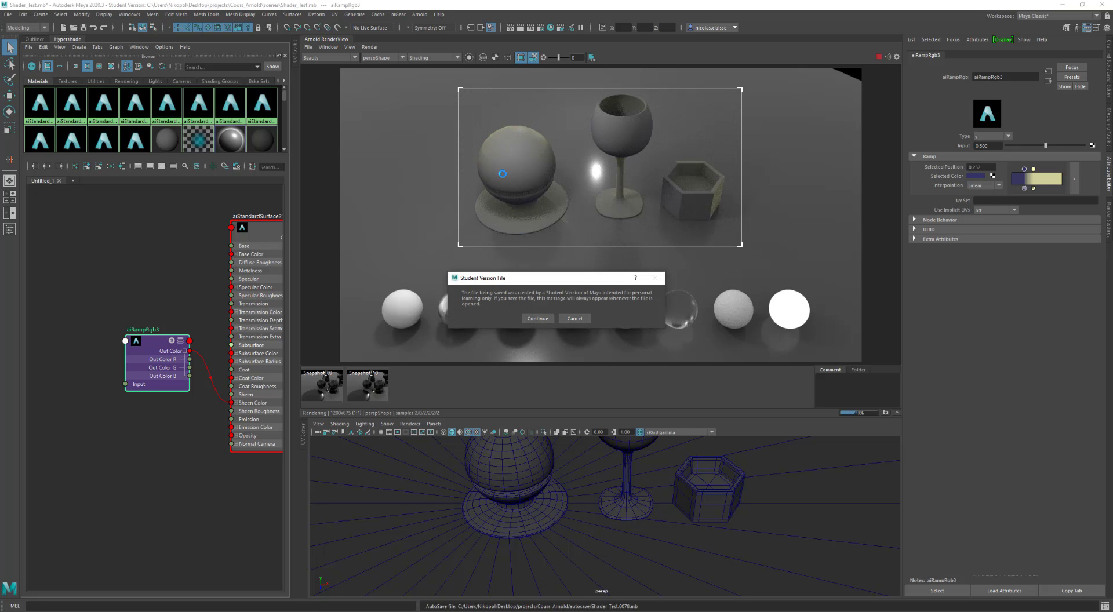
{"action": "left_click", "coordinate": [539, 321]}
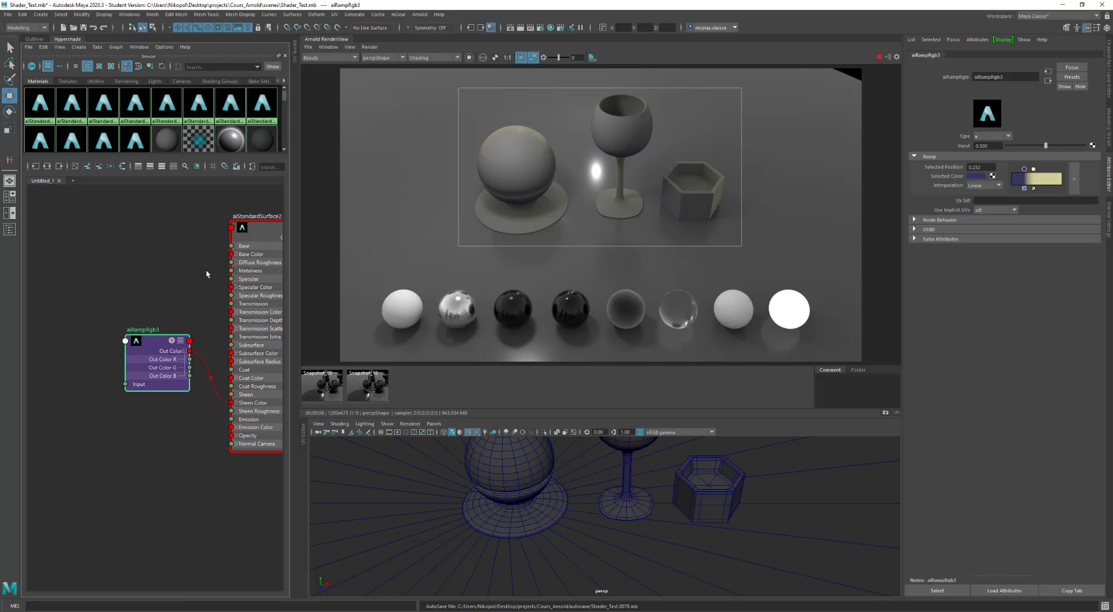
Create an aiUtility node in the node graph and assign it to the test sphere.
{"action": "left_click", "coordinate": [131, 287]}
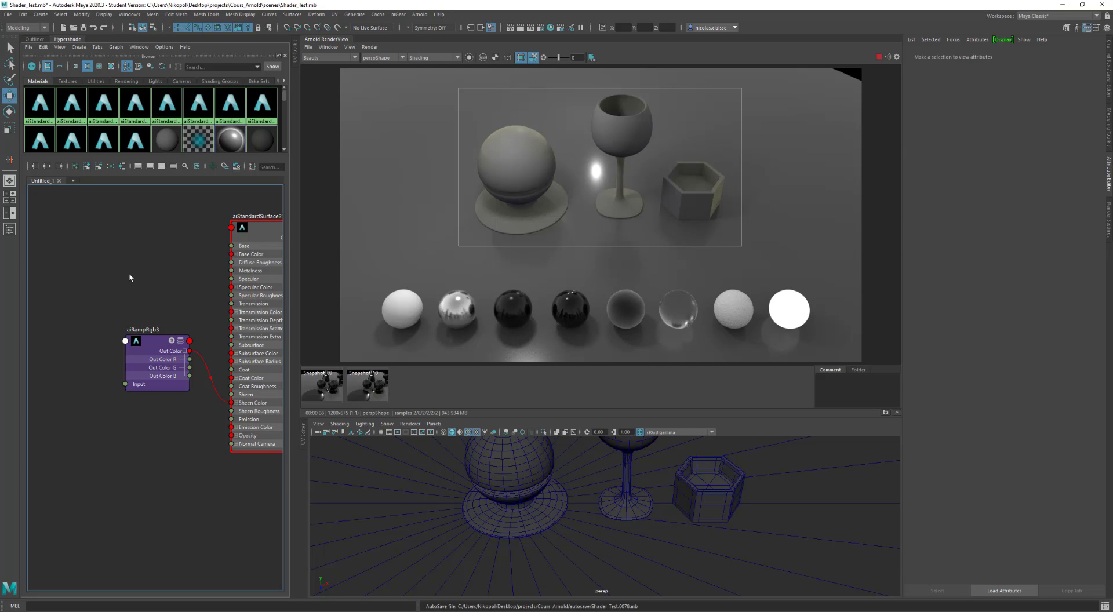
{"action": "key", "text": "Tab"}
{"action": "type", "text": "aiut"}
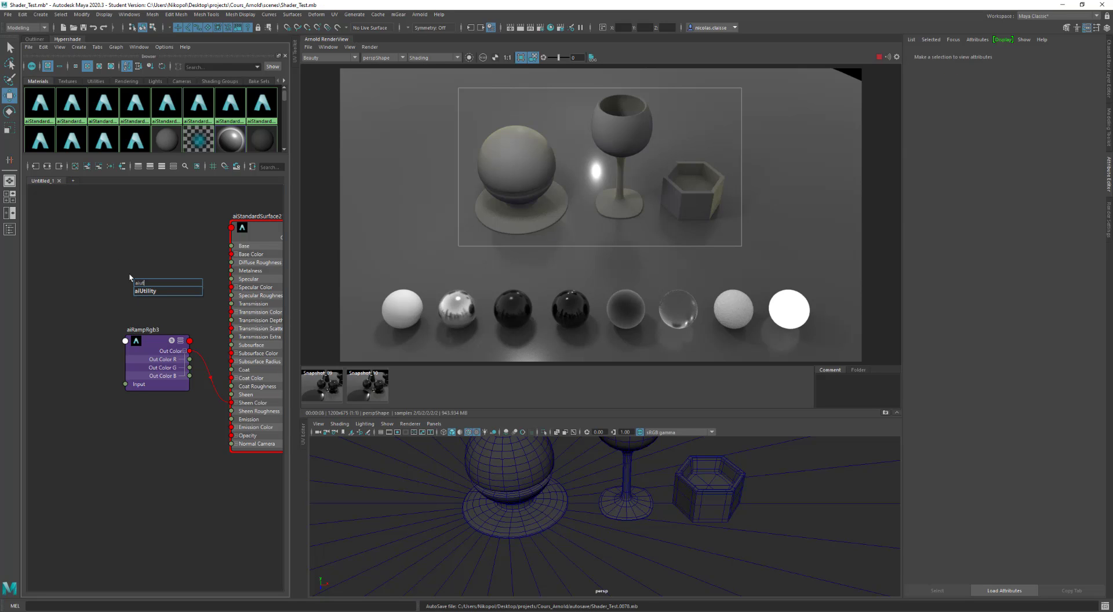
{"action": "key", "text": "Return"}
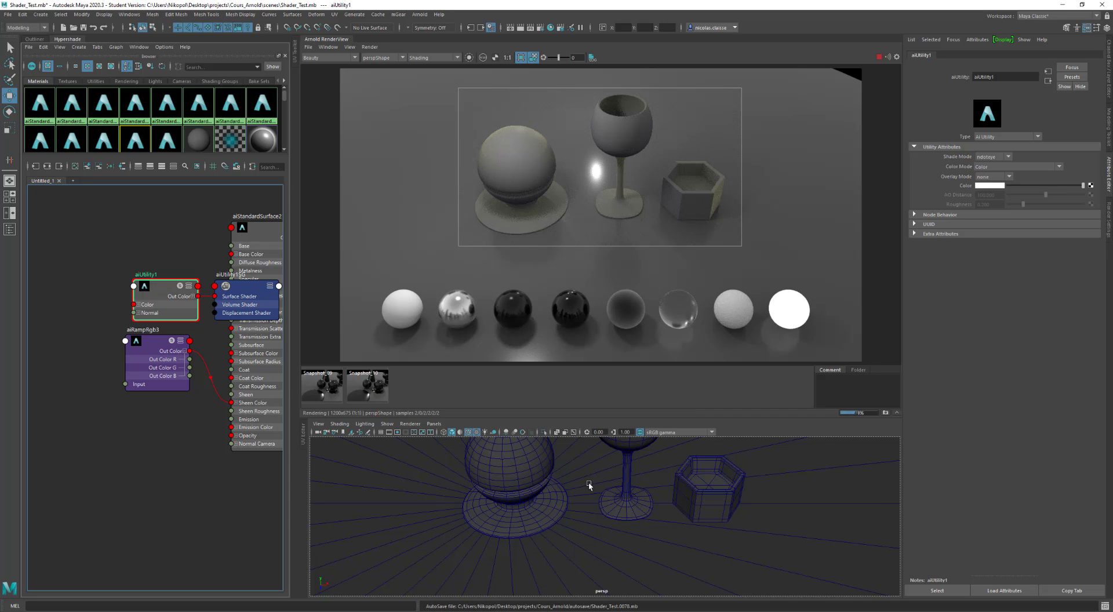
{"action": "middle_click_drag", "start_coordinate": [589, 486], "coordinate": [548, 466]}
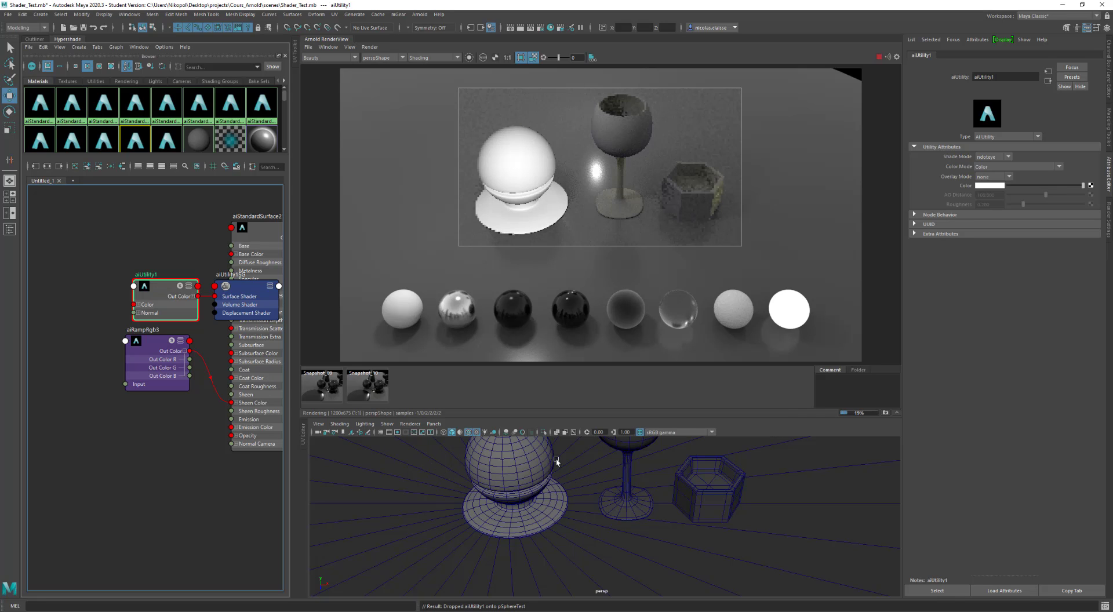
Try the flat and plastic shade modes of the utility shader on the sphere.
{"action": "left_click", "coordinate": [987, 158]}
{"action": "left_click", "coordinate": [985, 179]}
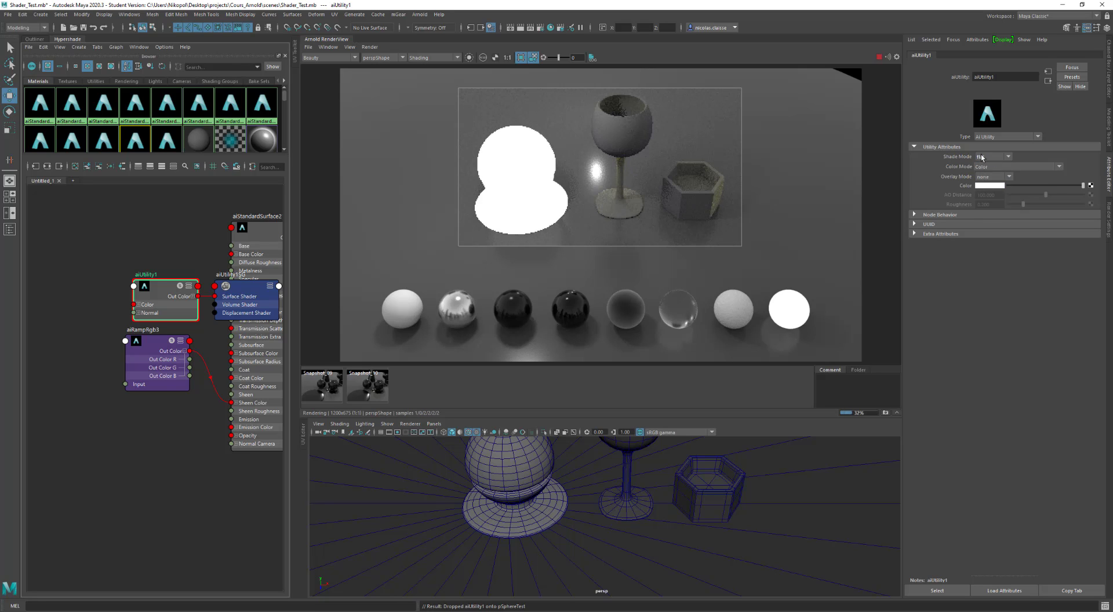
{"action": "left_click", "coordinate": [983, 158]}
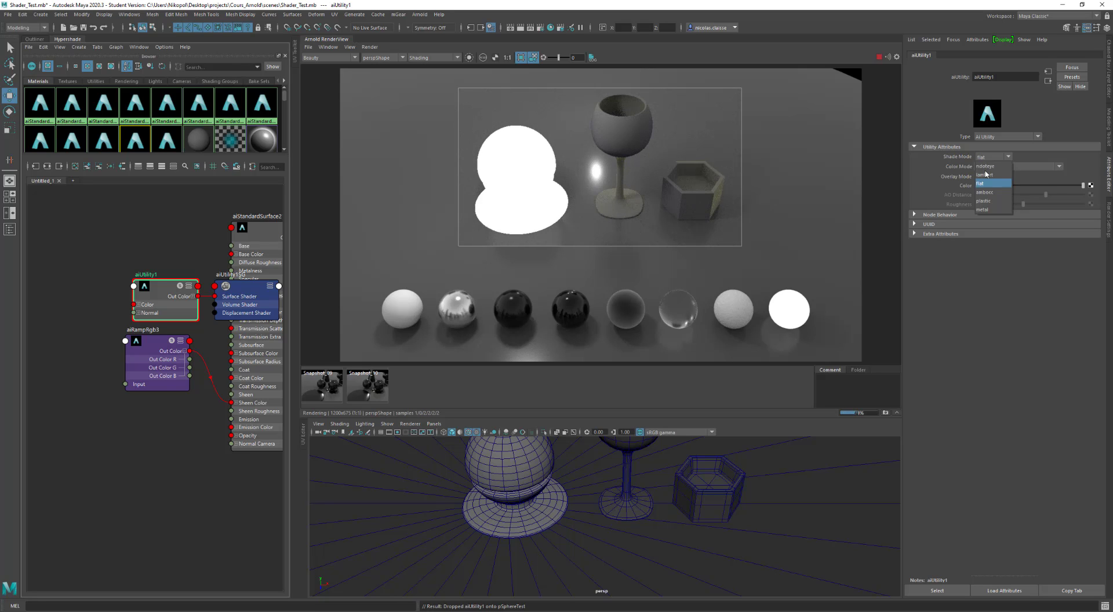
{"action": "left_click", "coordinate": [985, 201]}
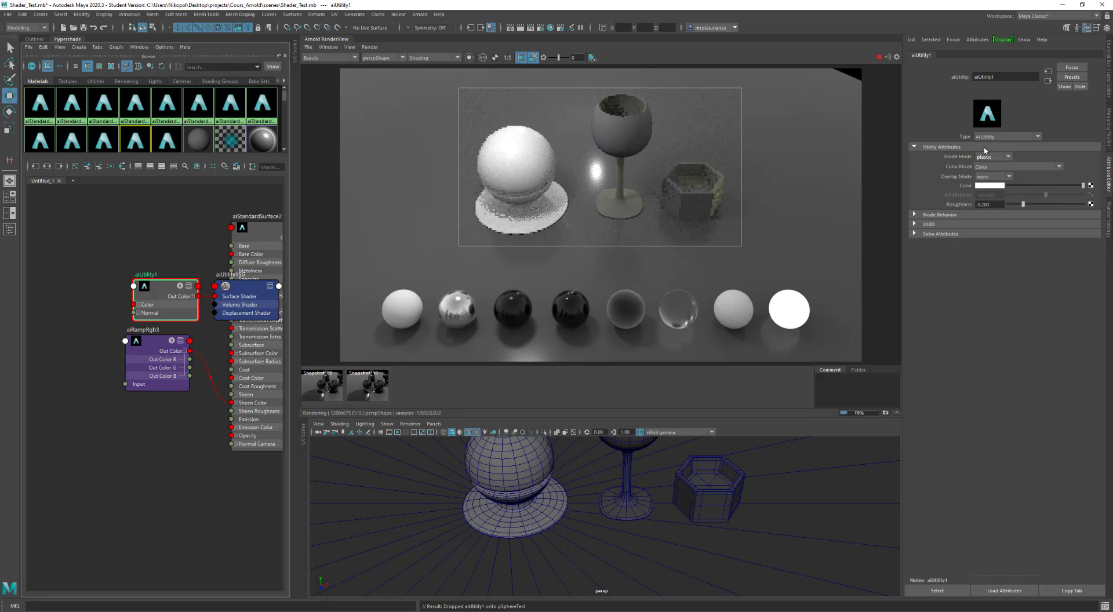
Try the utility's Geometric Normal color mode, return it to Color, and set the shade mode to lambert.
{"action": "left_click", "coordinate": [994, 168]}
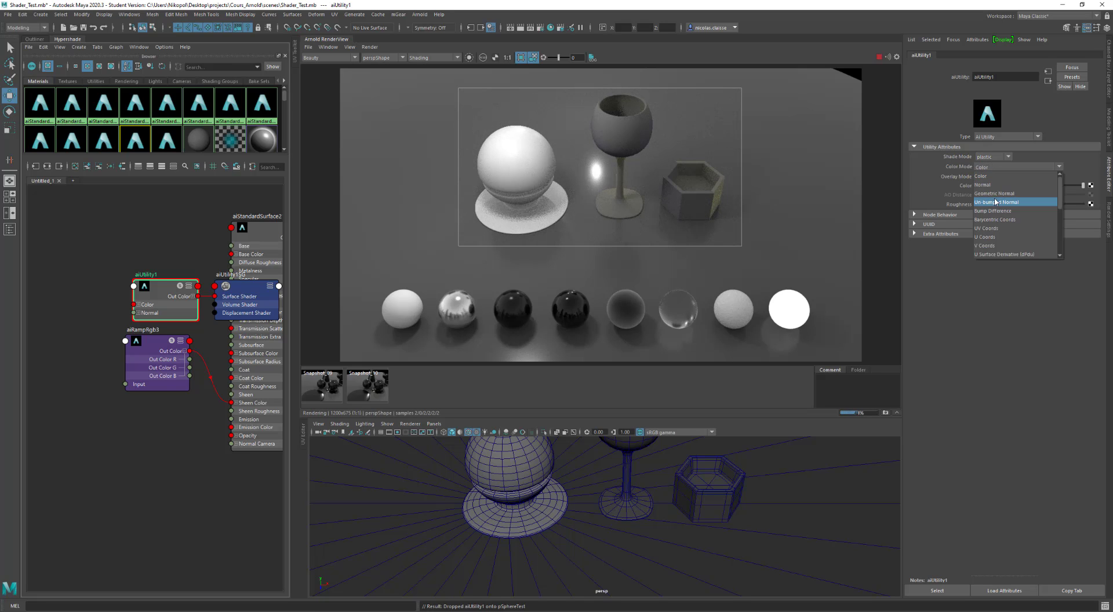
{"action": "left_click", "coordinate": [995, 193]}
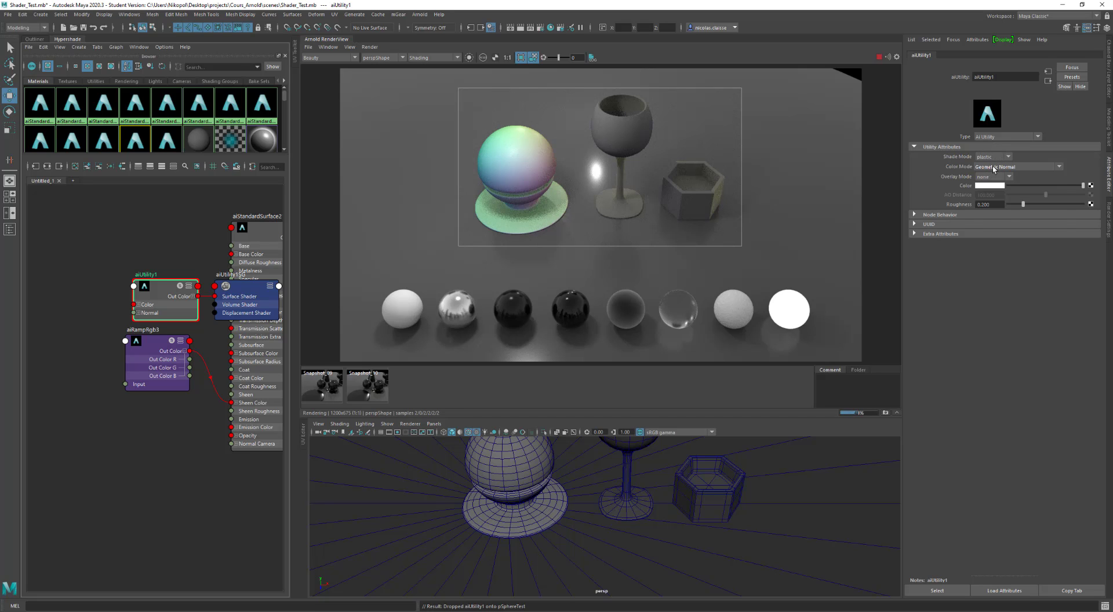
{"action": "left_click", "coordinate": [993, 169]}
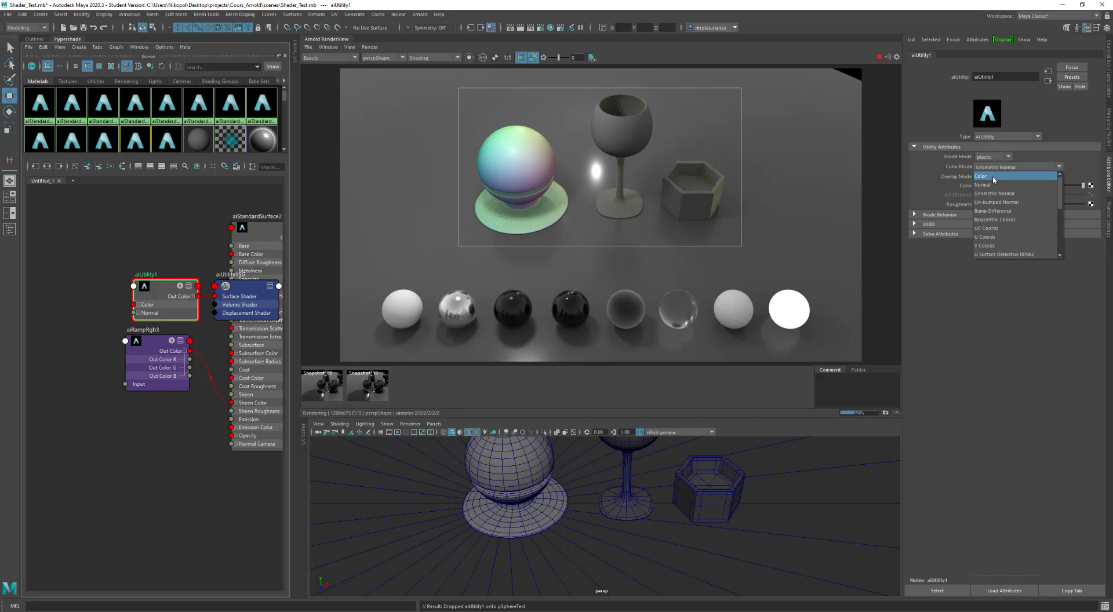
{"action": "left_click", "coordinate": [994, 177]}
{"action": "left_click", "coordinate": [987, 157]}
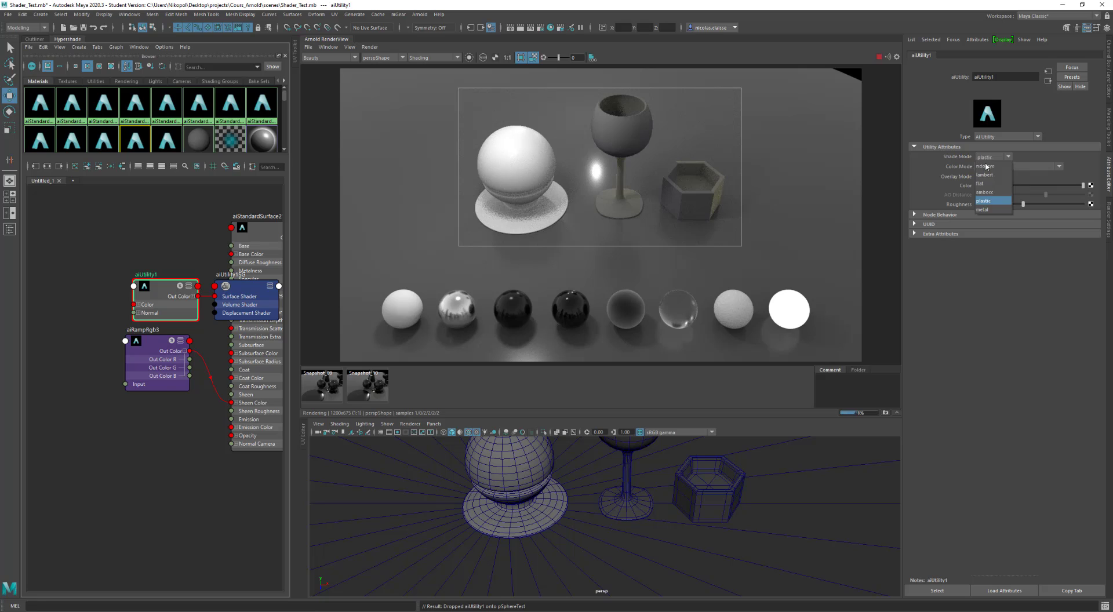
{"action": "left_click", "coordinate": [985, 175]}
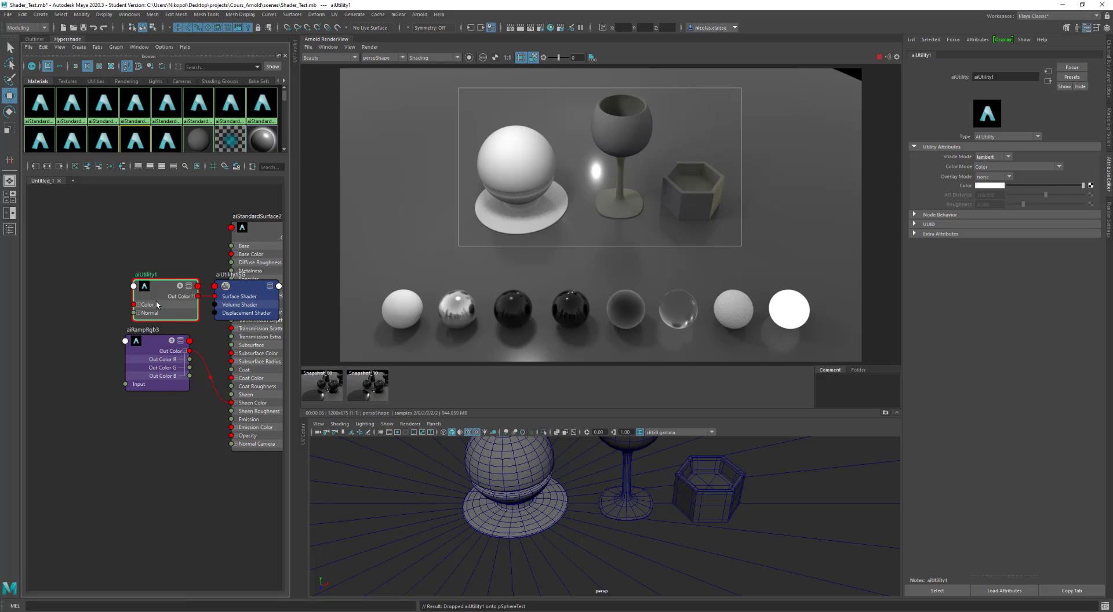
Move the utility node clear of its shading group and assign aiStandardSurface21 back to the test sphere.
{"action": "left_click_drag", "start_coordinate": [154, 297], "coordinate": [78, 278]}
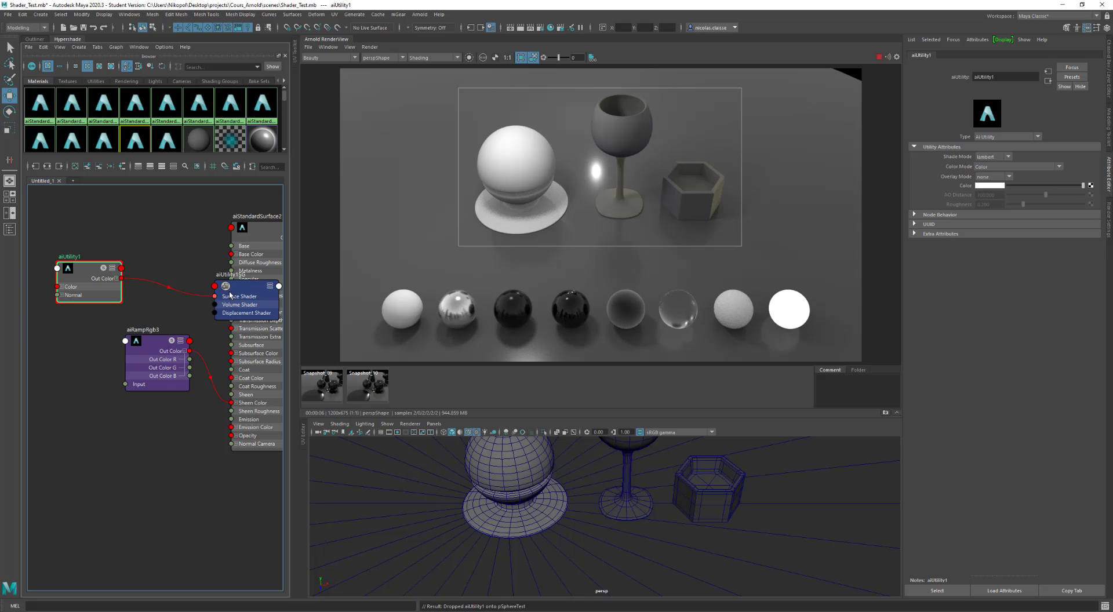
{"action": "middle_click_drag", "start_coordinate": [255, 230], "coordinate": [493, 467]}
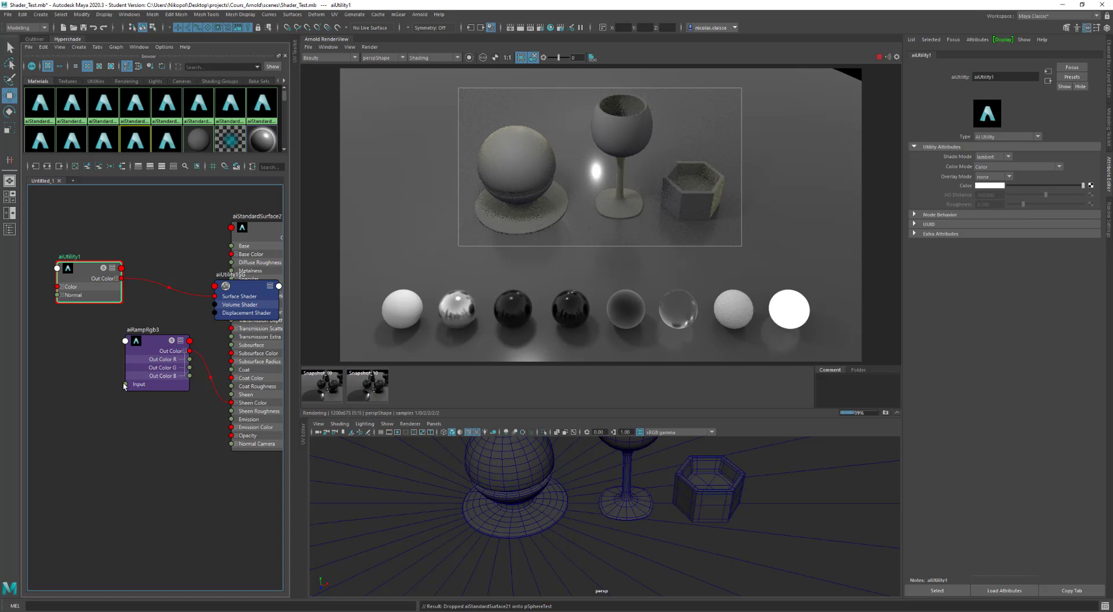
Connect the red output of aiUtility1 to the input of aiRampRgb3 and set the ramp type to custom.
{"action": "left_click", "coordinate": [117, 278]}
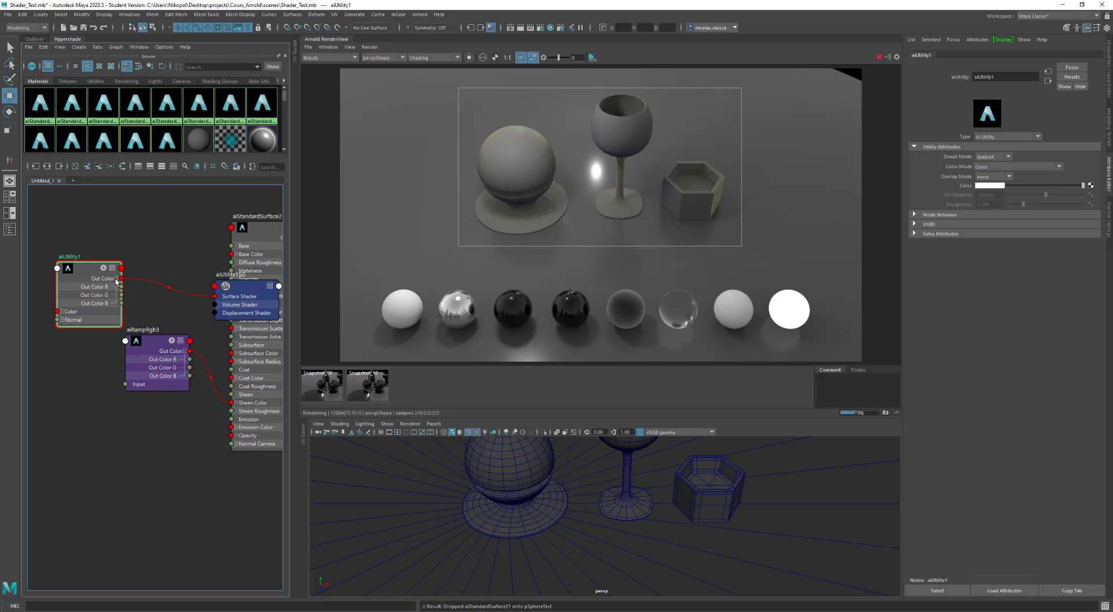
{"action": "left_click_drag", "start_coordinate": [121, 287], "coordinate": [125, 384]}
{"action": "left_click", "coordinate": [152, 343]}
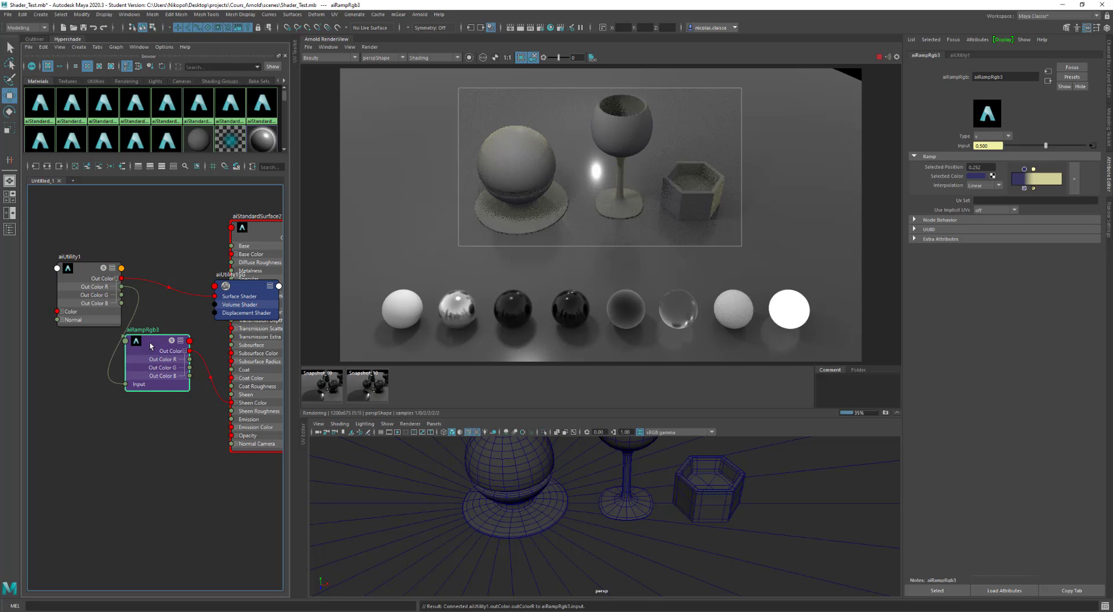
{"action": "left_click", "coordinate": [1009, 136]}
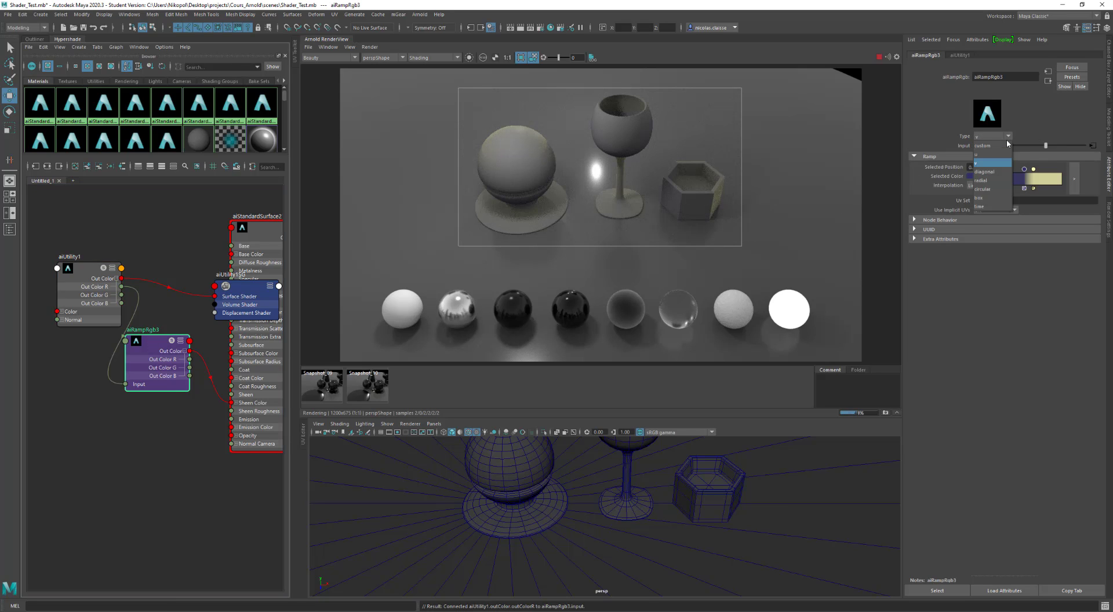
{"action": "left_click", "coordinate": [1005, 146]}
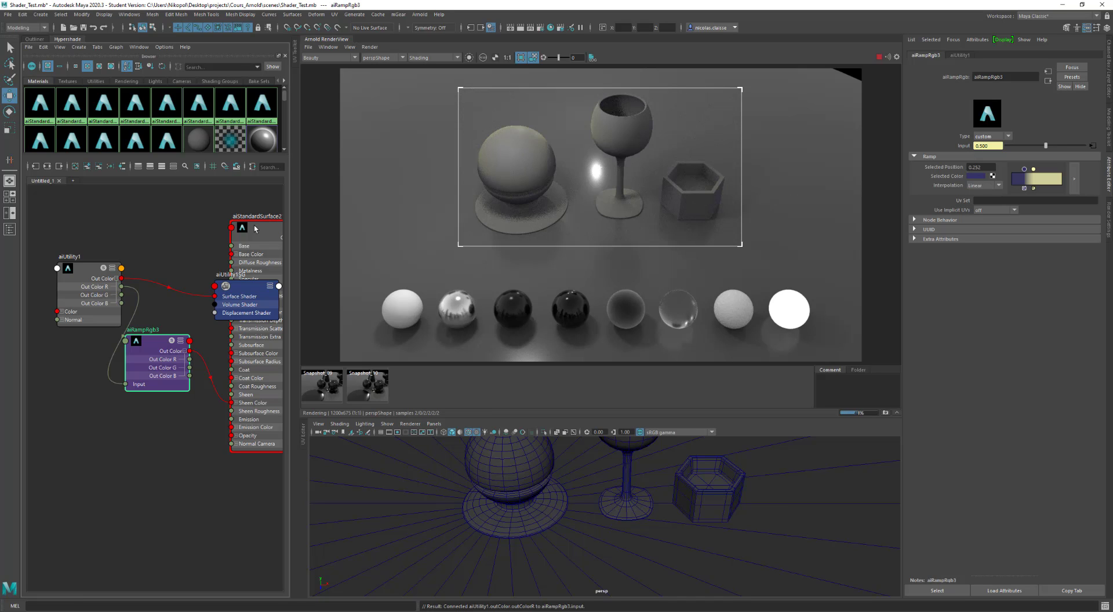
Isolate the selected node in the render, preview the utility and ramp, and shift the blue ramp stop to about 0.11.
{"action": "left_click", "coordinate": [86, 277]}
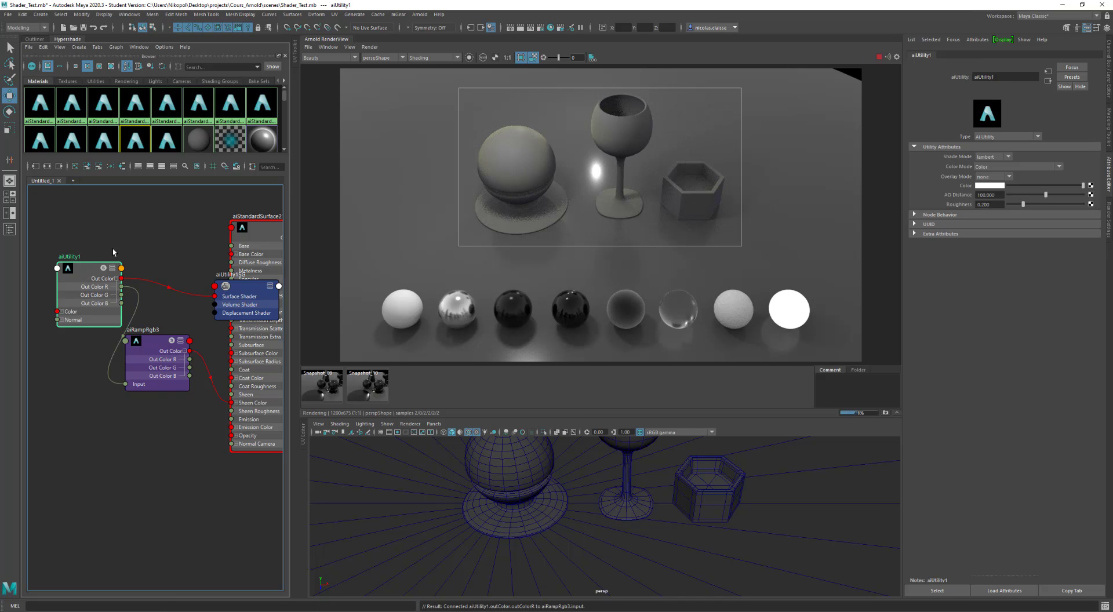
{"action": "left_click", "coordinate": [469, 58]}
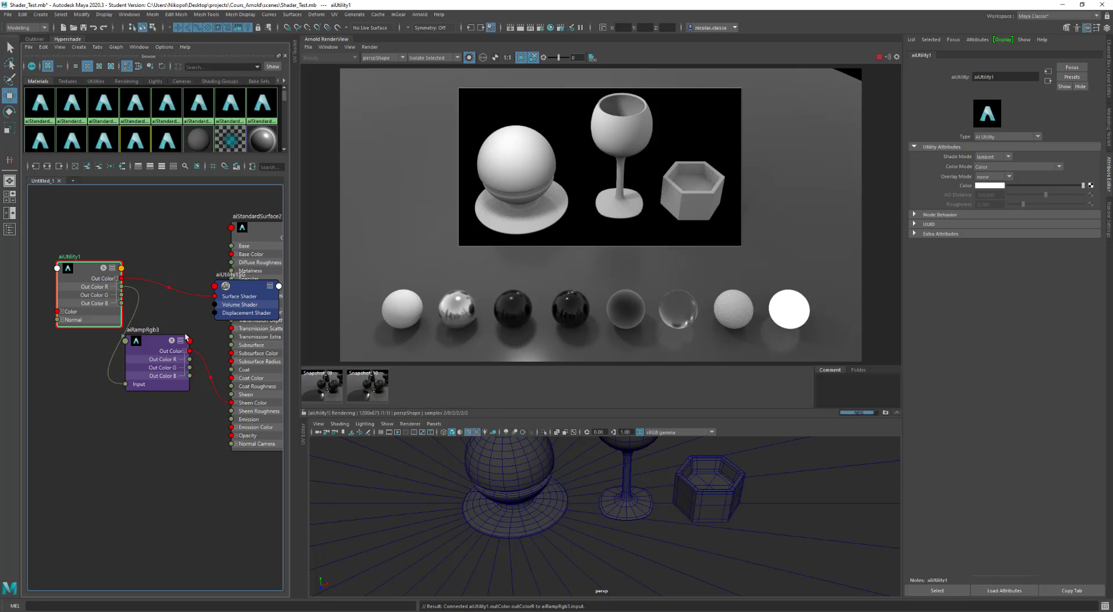
{"action": "left_click", "coordinate": [150, 351]}
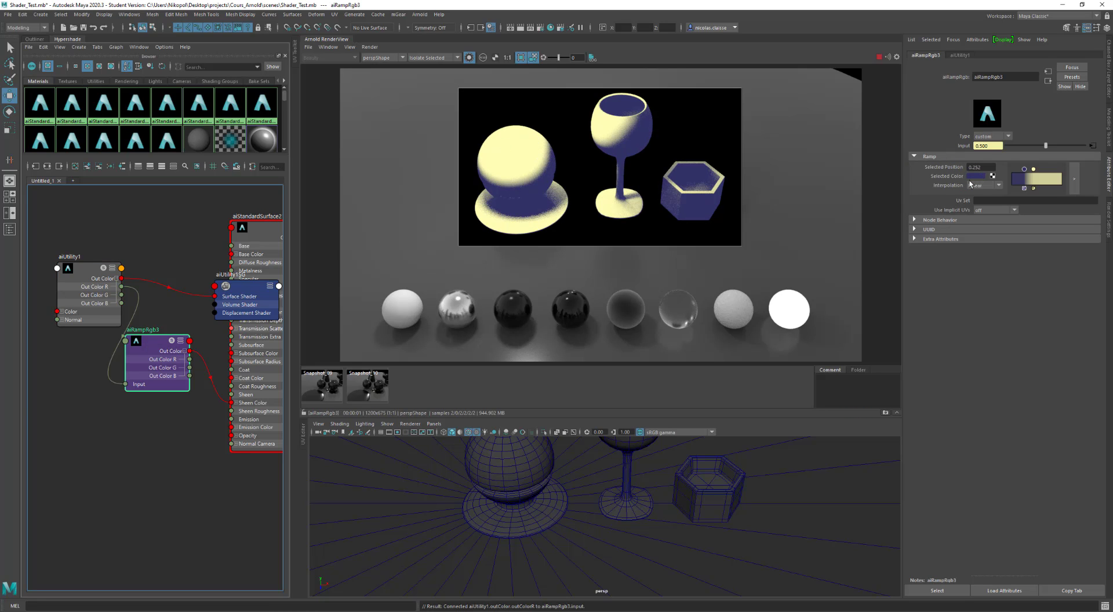
{"action": "mouse_move", "coordinate": [1033, 169]}
{"action": "left_mouse_down"}
{"action": "mouse_move", "coordinate": [1044, 169]}
{"action": "mouse_move", "coordinate": [1018, 170]}
{"action": "left_mouse_up"}
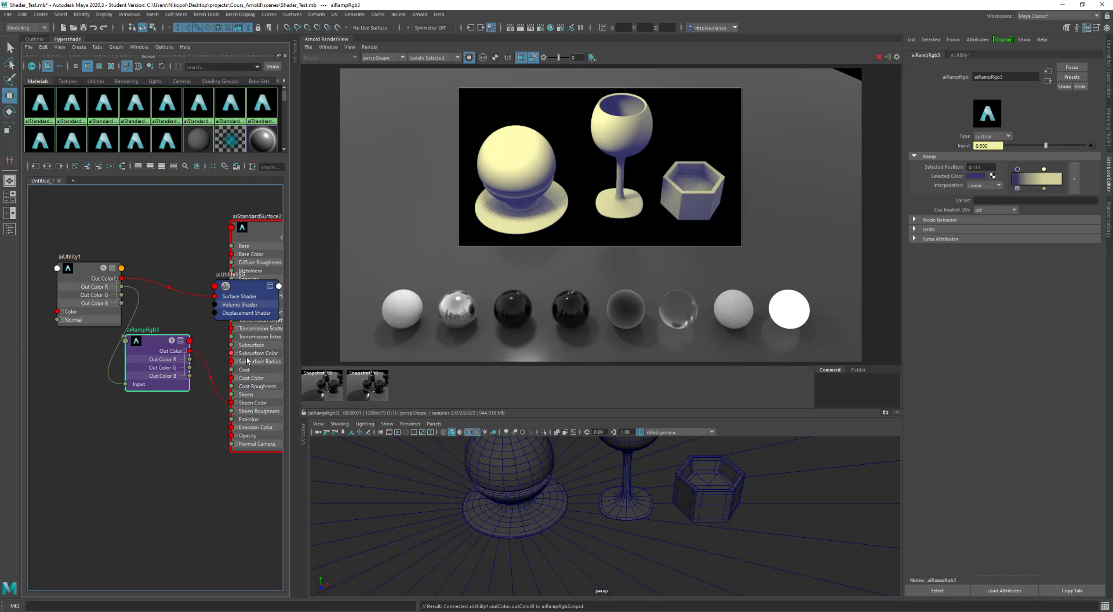
Delete the aiUtility1SG shading group, reposition aiRampRgb3 in the graph, and turn off the isolated render preview.
{"action": "left_click_drag", "start_coordinate": [249, 291], "coordinate": [198, 229]}
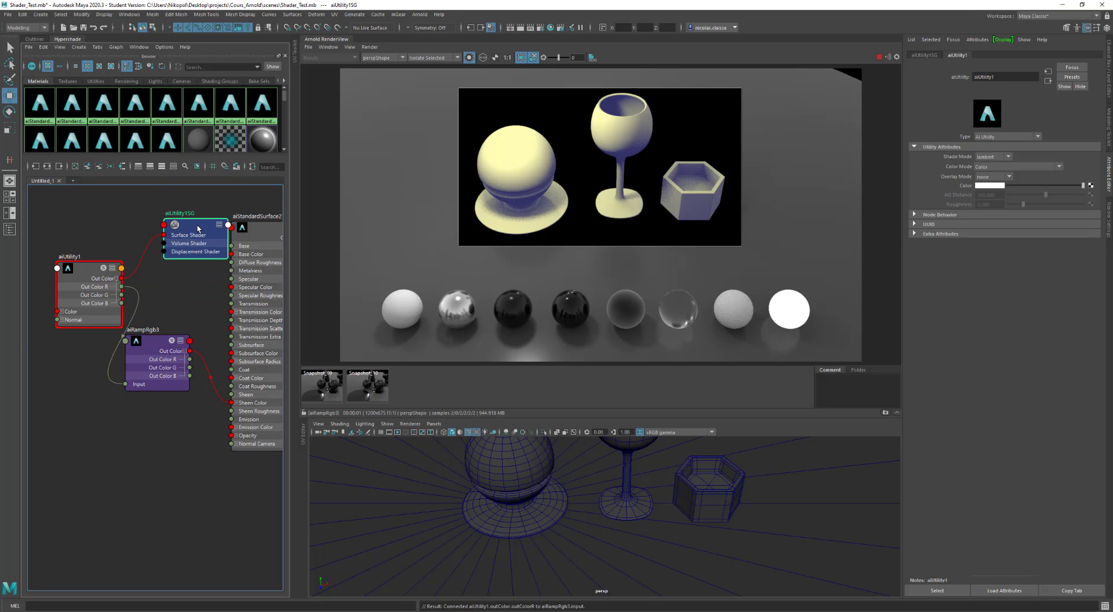
{"action": "key", "text": "Delete"}
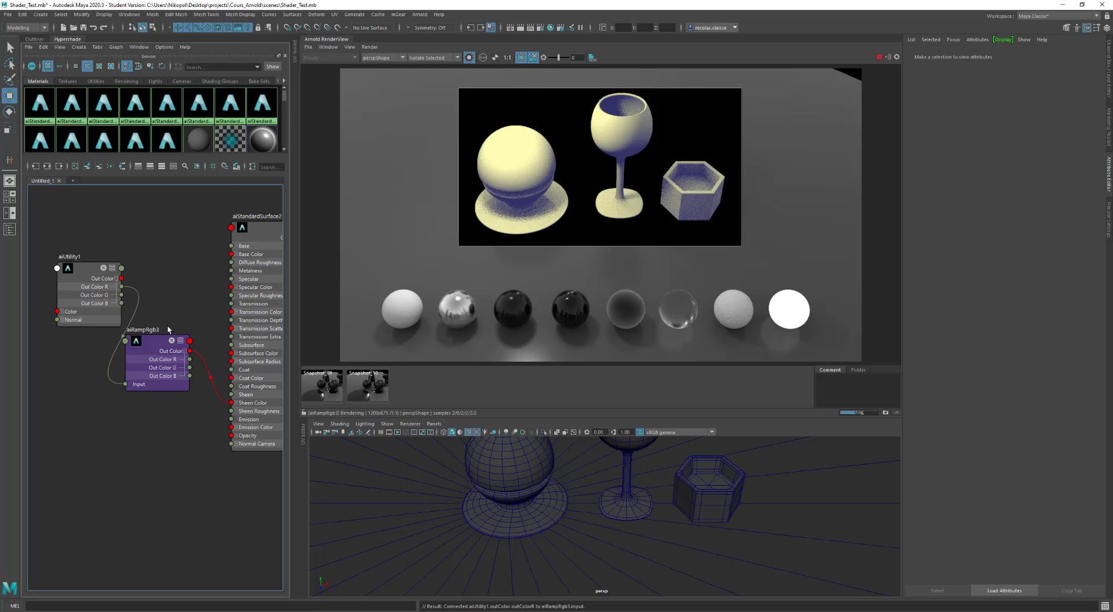
{"action": "left_click_drag", "start_coordinate": [163, 342], "coordinate": [179, 327]}
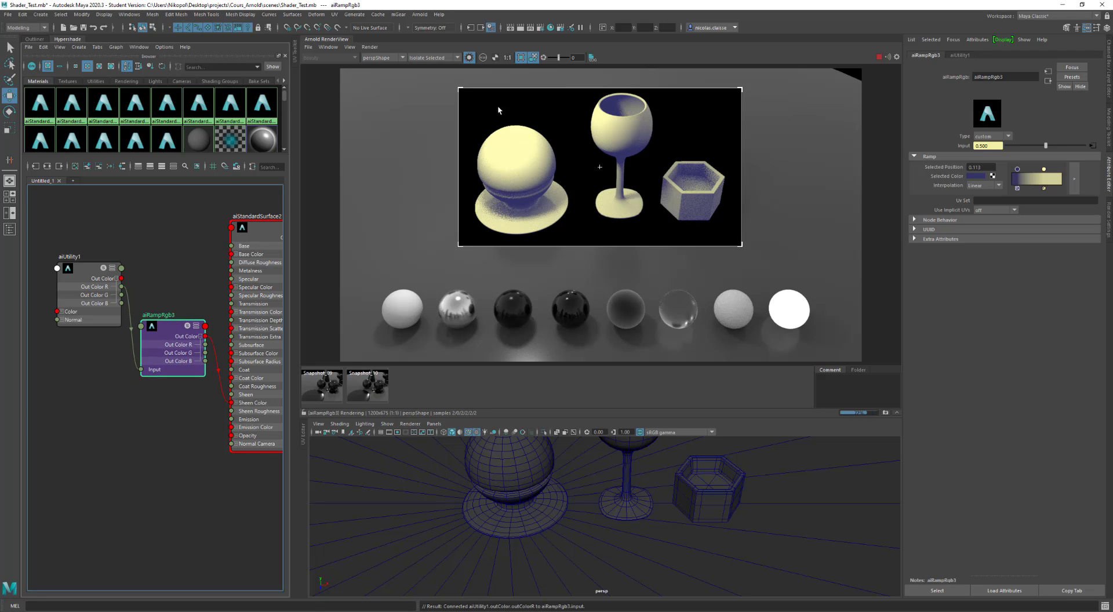
{"action": "left_click", "coordinate": [470, 59]}
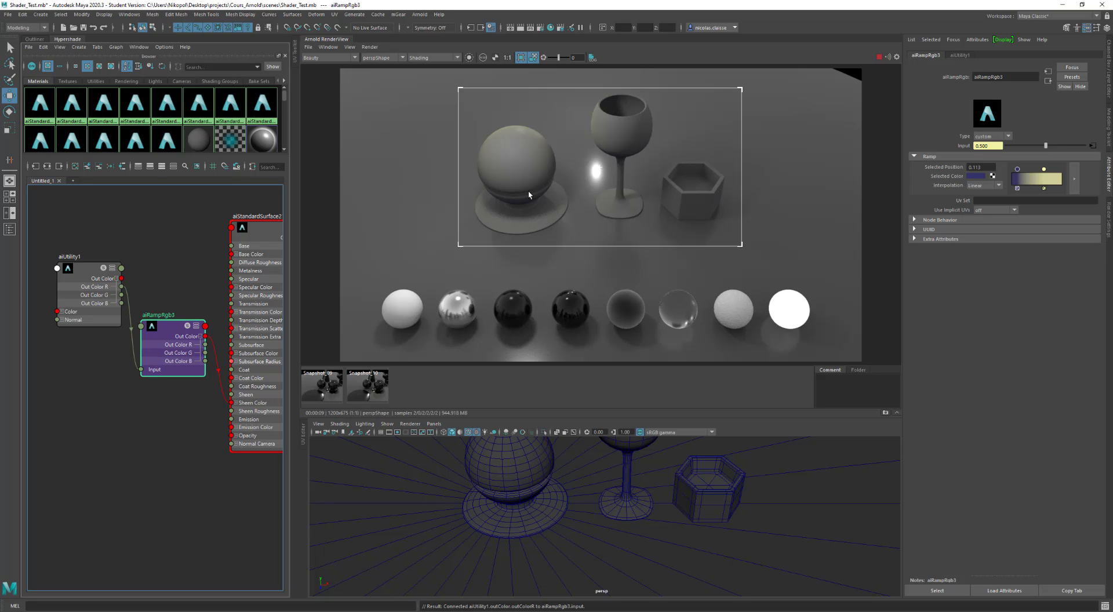
Select the glass and set its material's sheen weight to about 0.87 and sheen roughness to about 0.38.
{"action": "left_click", "coordinate": [627, 137]}
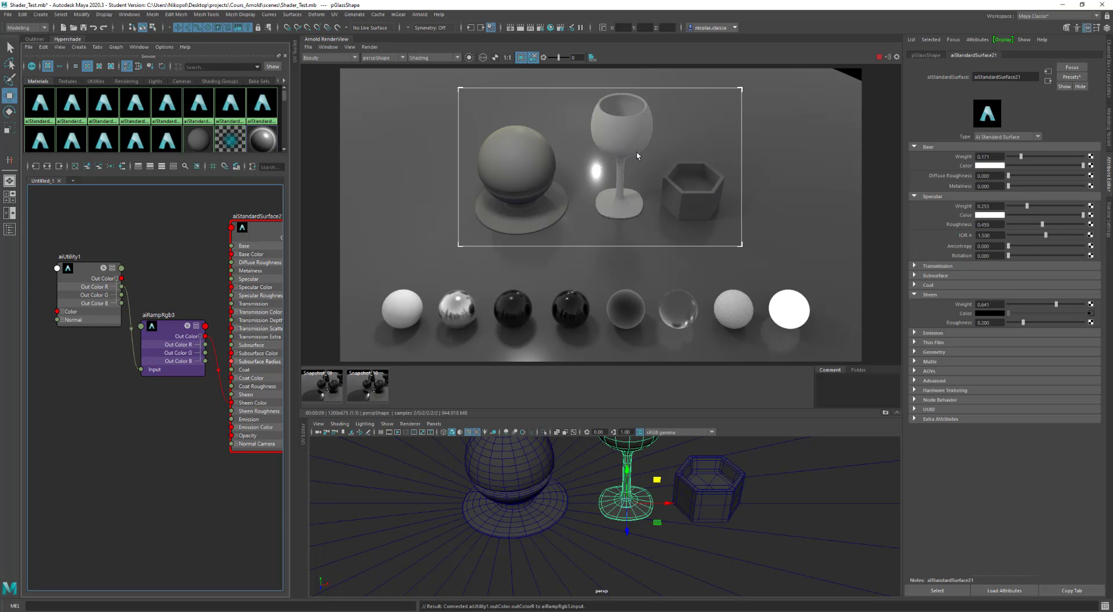
{"action": "left_click_drag", "start_coordinate": [1062, 305], "coordinate": [1031, 324]}
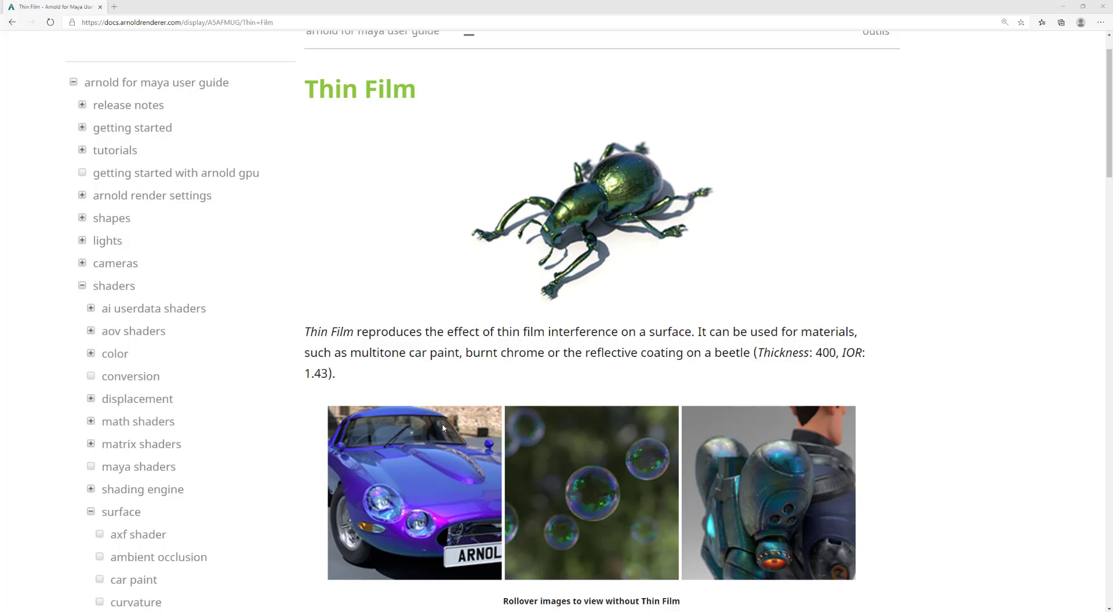
Compare the Thin Film documentation's example images with and without the effect, and return to Maya.
{"action": "mouse_move", "coordinate": [441, 439]}
{"action": "mouse_move", "coordinate": [527, 441]}
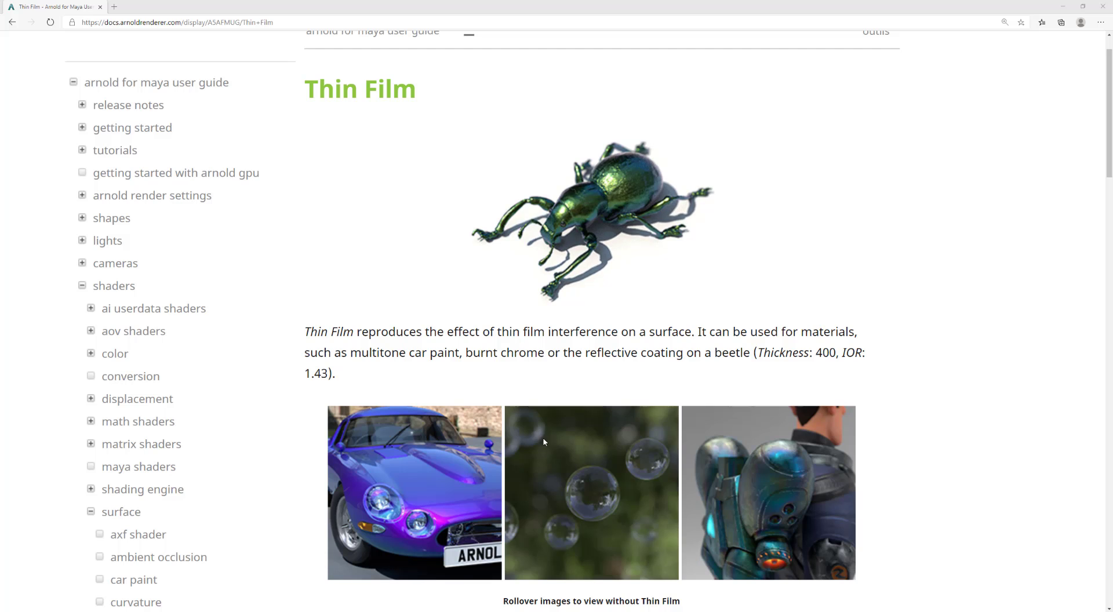
{"action": "mouse_move", "coordinate": [707, 448]}
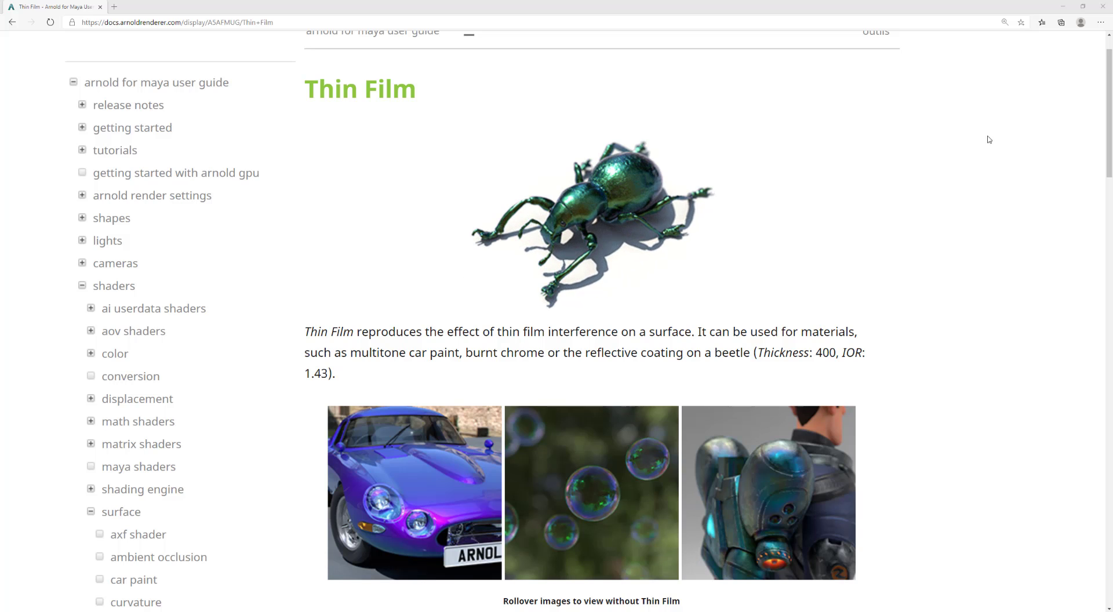
{"action": "left_click", "coordinate": [1062, 7]}
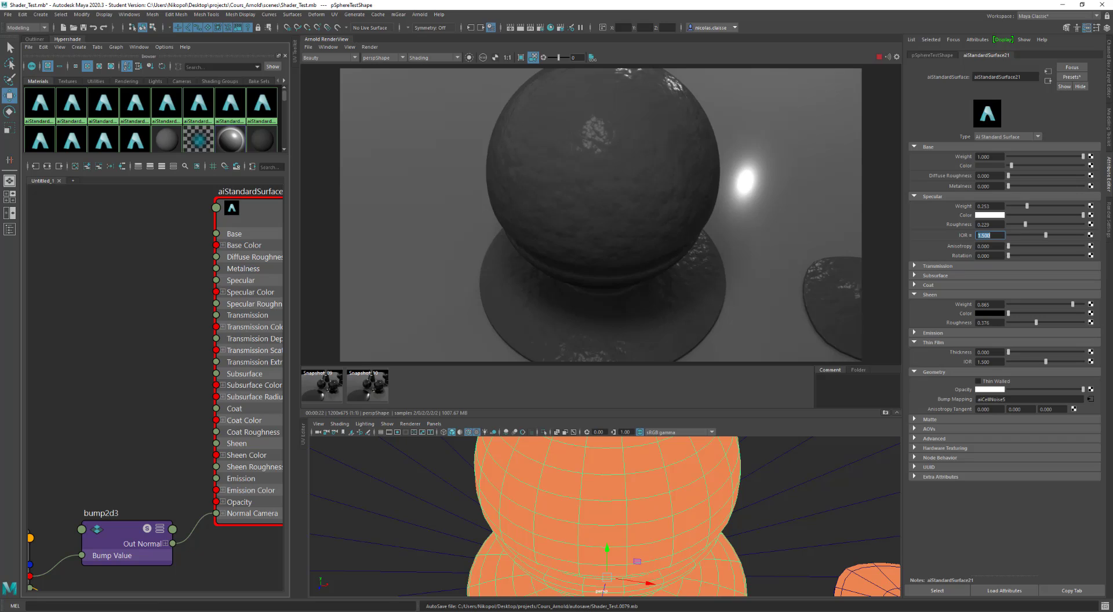
Bring up the thin film color chart over the scene and set the material's thin film thickness to 650.
{"action": "mouse_move", "coordinate": [153, 611]}
{"action": "left_click", "coordinate": [153, 588]}
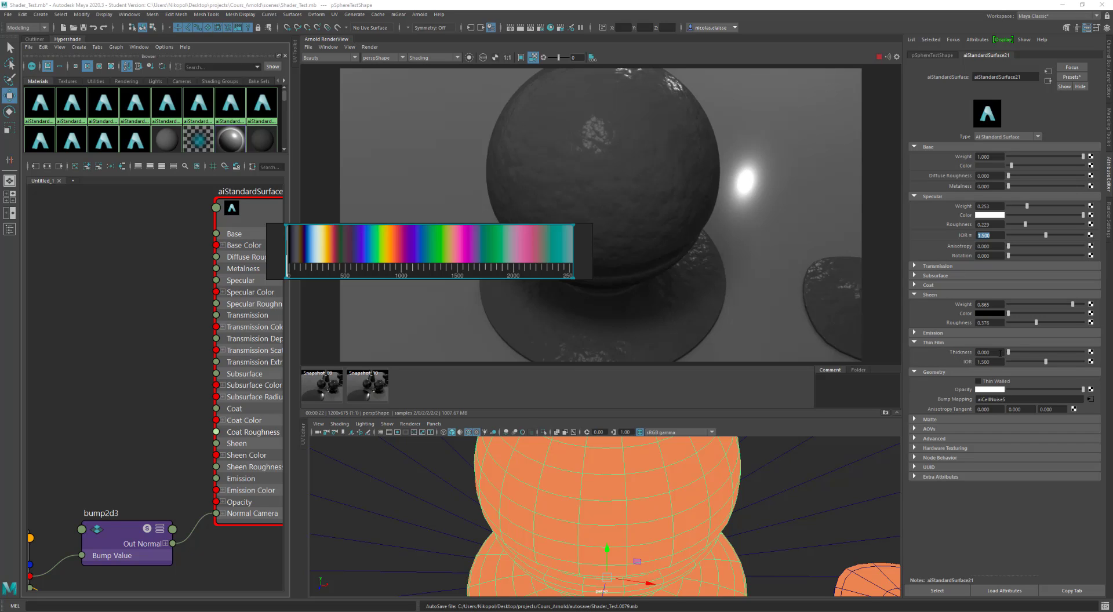
{"action": "left_click", "coordinate": [997, 352]}
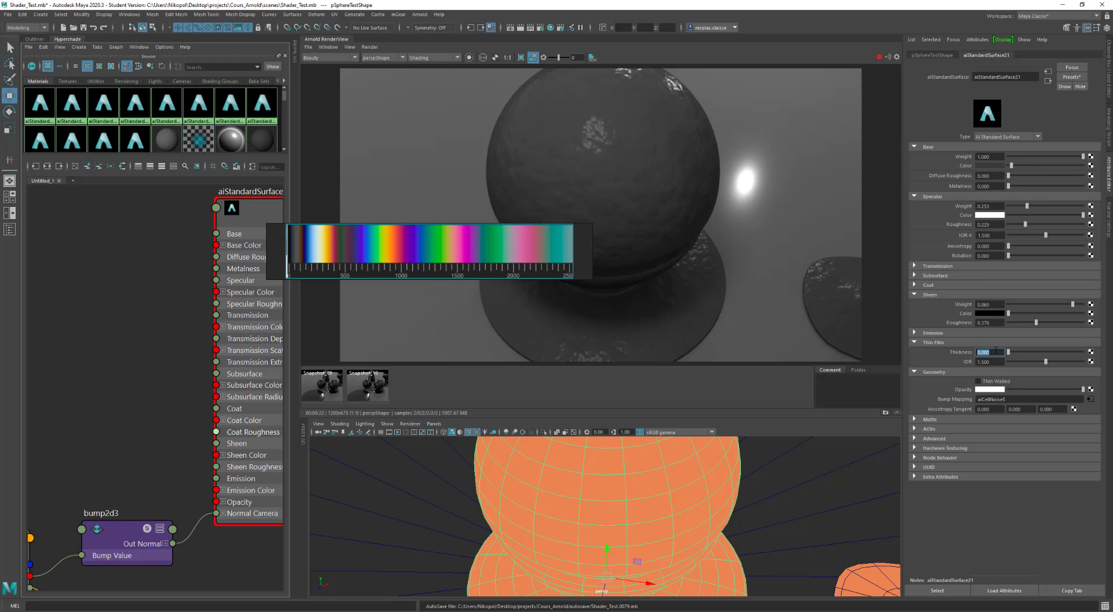
{"action": "type", "text": "650"}
{"action": "key", "text": "Return"}
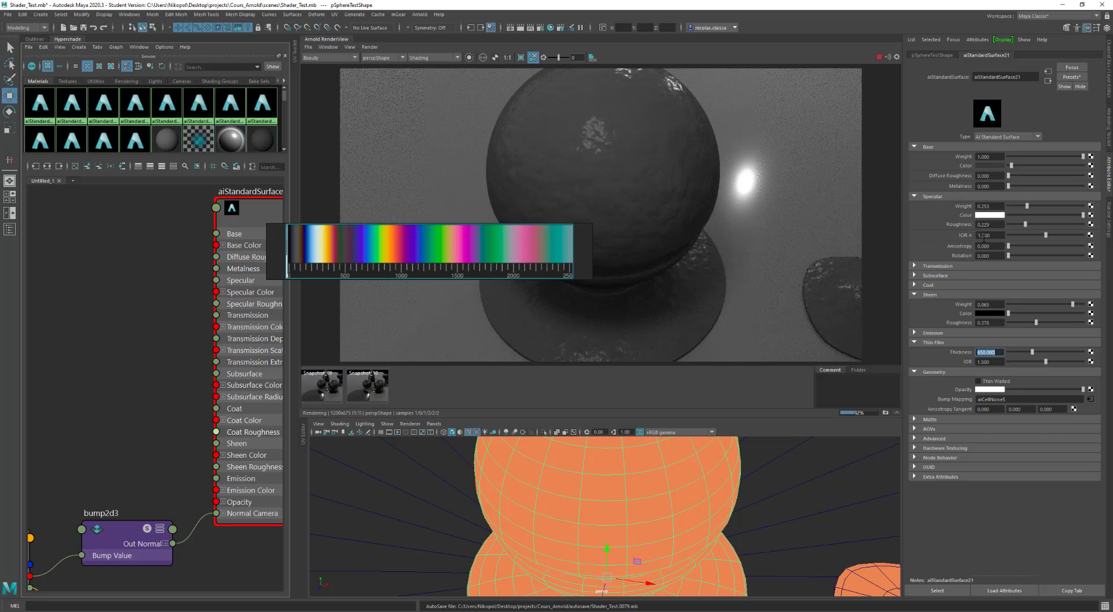
Set the specular IOR of aiStandardSurface21 to 1.1.
{"action": "left_click", "coordinate": [1000, 234]}
{"action": "type", "text": "1.1"}
{"action": "key", "text": "Return"}
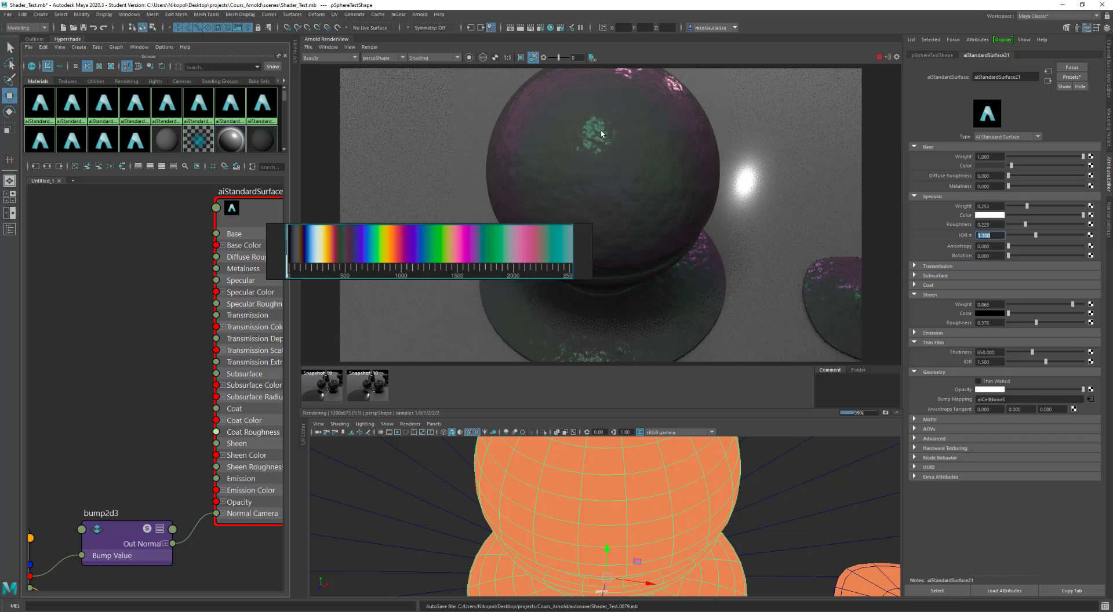
Display the specular pass in the render view and examine the thin film reflections on the sphere from another angle.
{"action": "left_click", "coordinate": [329, 58]}
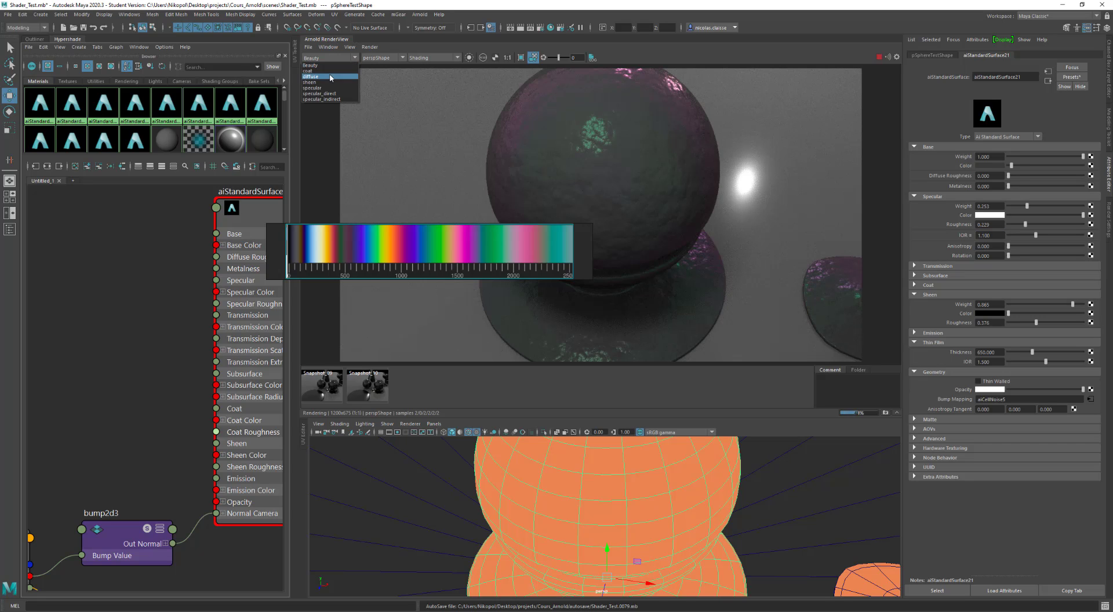
{"action": "left_click", "coordinate": [330, 88]}
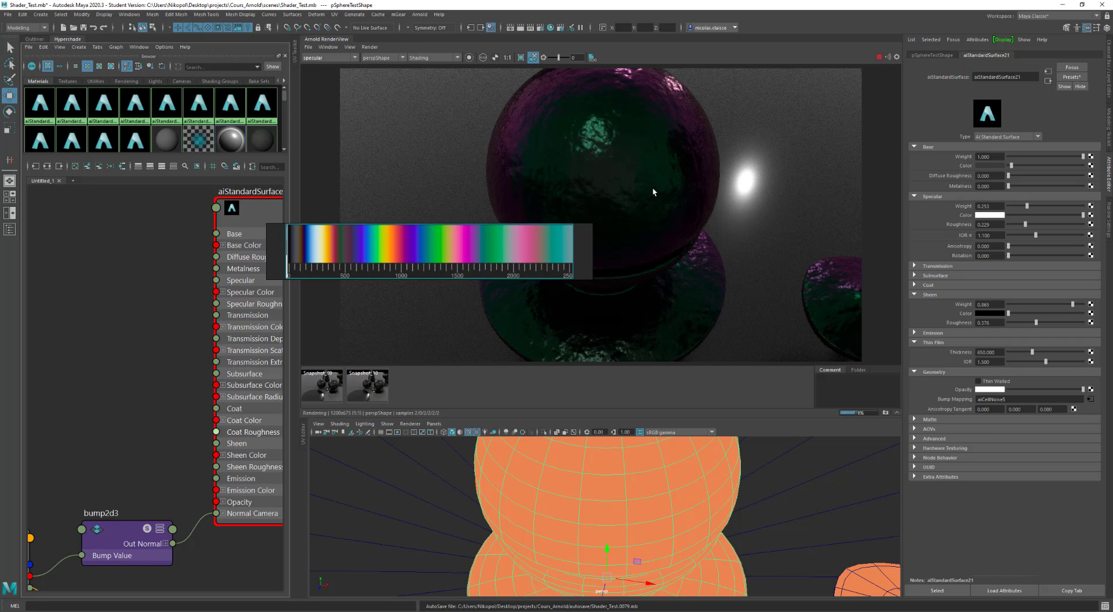
{"action": "mouse_move", "coordinate": [654, 197]}
{"action": "left_mouse_down", "text": "alt"}
{"action": "mouse_move", "coordinate": [638, 191]}
{"action": "mouse_move", "coordinate": [639, 174]}
{"action": "mouse_move", "coordinate": [640, 183]}
{"action": "left_mouse_up", "text": "alt"}
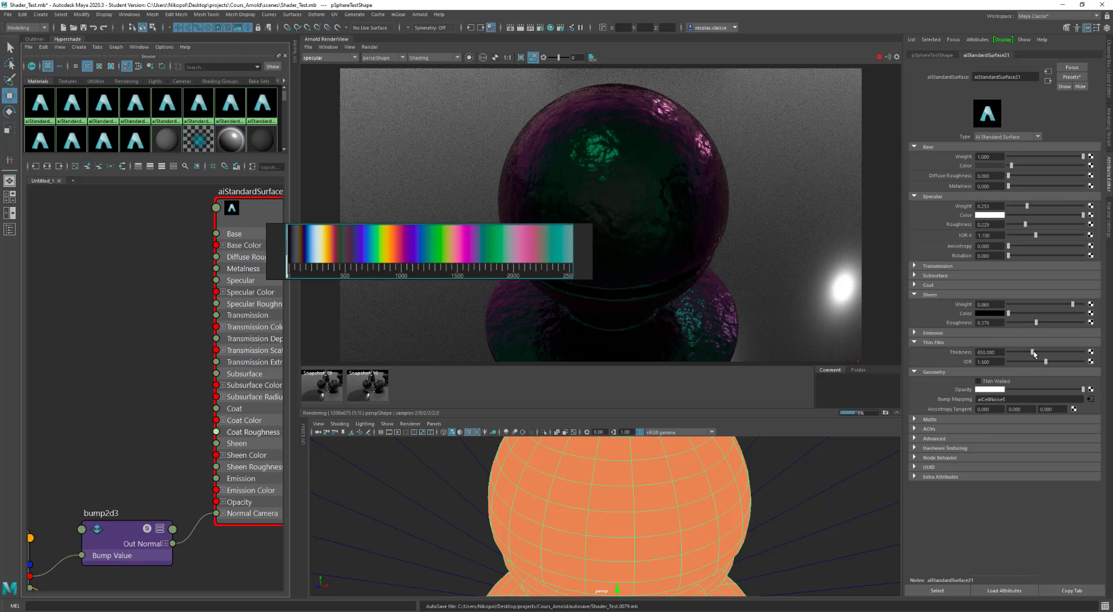
Try different thin film thicknesses on the sphere, including 600 and about 141.
{"action": "left_click_drag", "start_coordinate": [1033, 354], "coordinate": [1027, 354]}
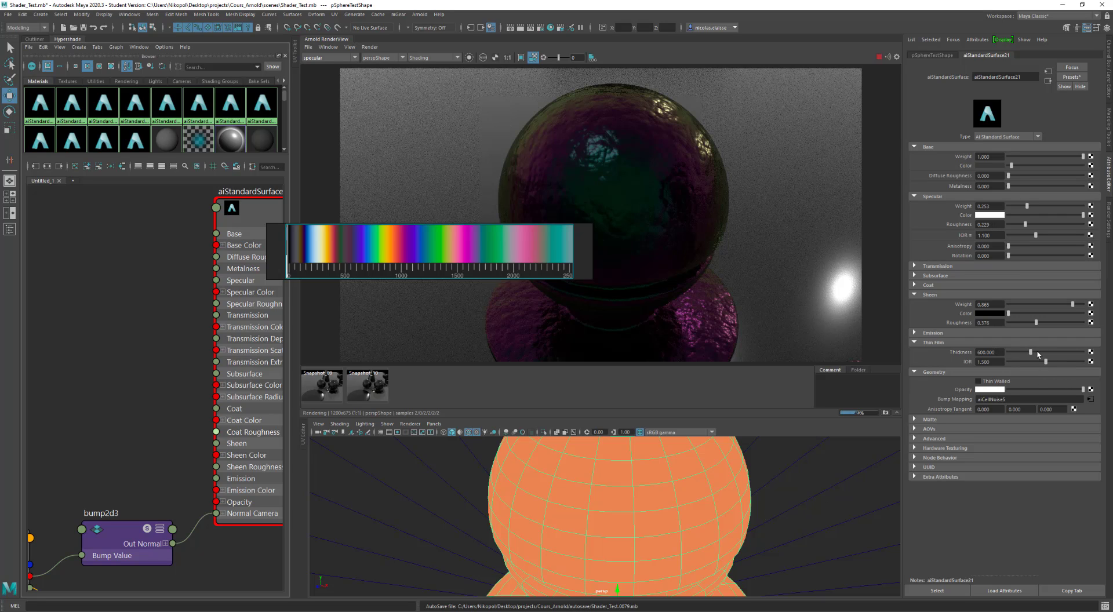
{"action": "left_click_drag", "start_coordinate": [1030, 352], "coordinate": [1013, 356]}
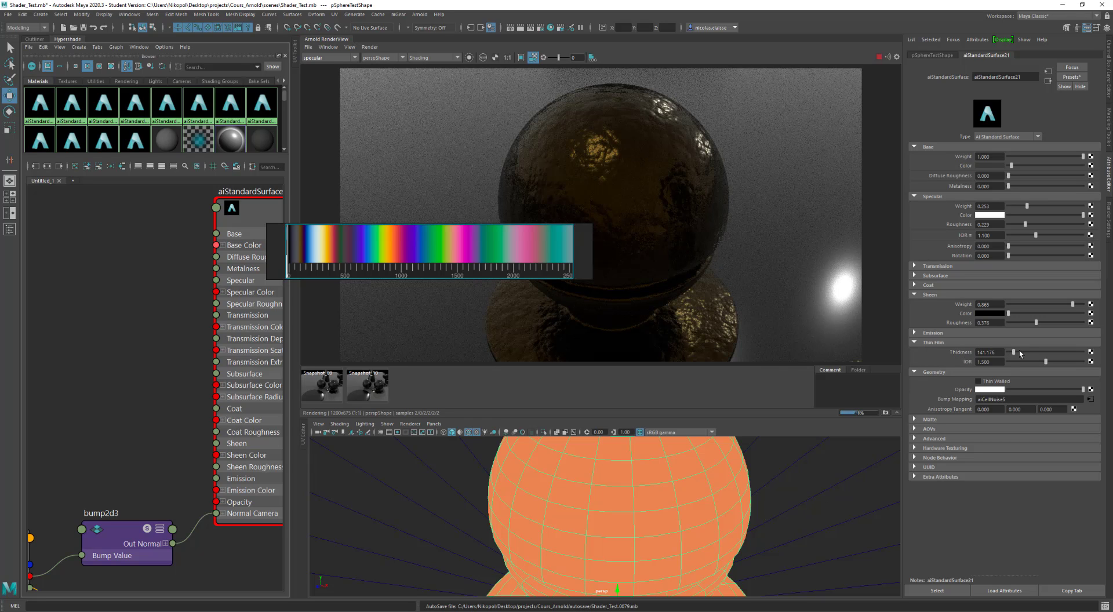
{"action": "mouse_move", "coordinate": [1020, 353]}
{"action": "left_mouse_down"}
{"action": "mouse_move", "coordinate": [1070, 357]}
{"action": "mouse_move", "coordinate": [1028, 356]}
{"action": "left_mouse_up"}
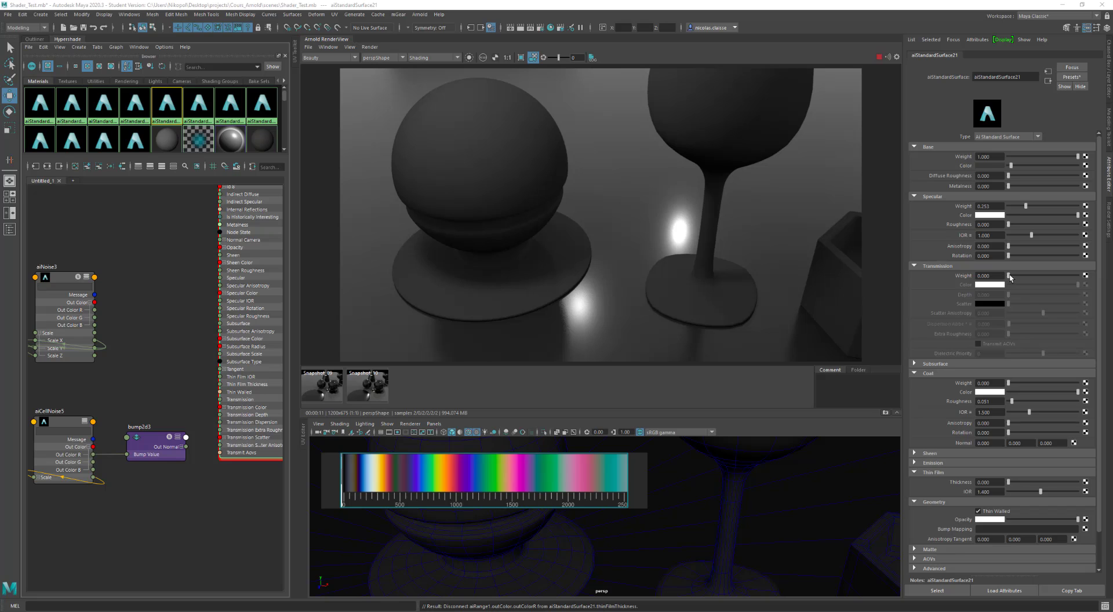
Set the transmission weight to 1, try a specular IOR of 1.1, and return the IOR to 1.
{"action": "left_click_drag", "start_coordinate": [1008, 277], "coordinate": [1081, 284]}
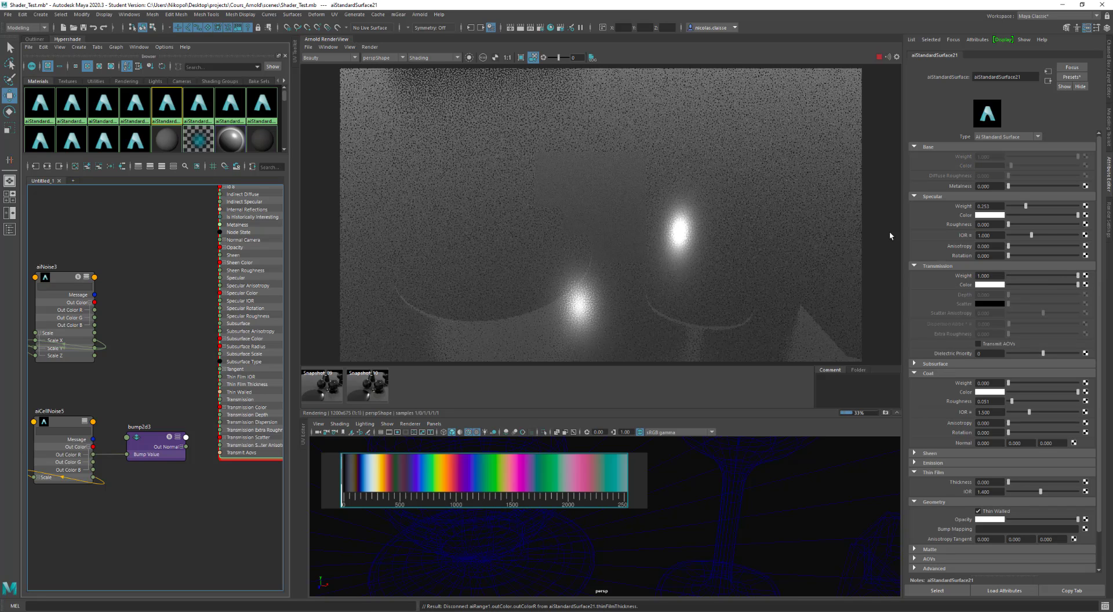
{"action": "double_click", "coordinate": [988, 235]}
{"action": "type", "text": "1"}
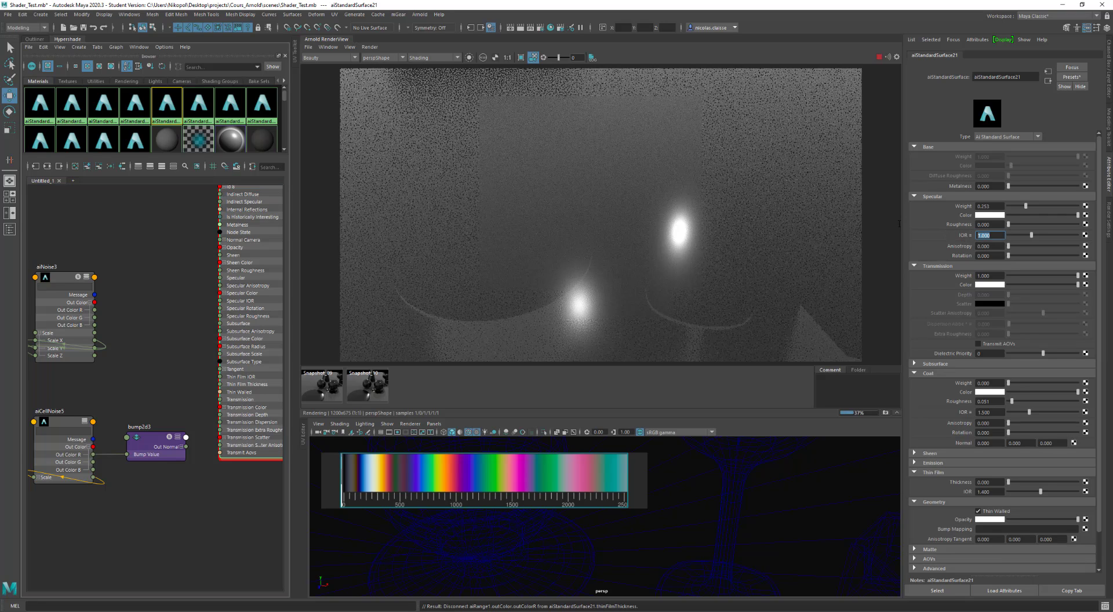
{"action": "type", "text": ".1"}
{"action": "key", "text": "Return"}
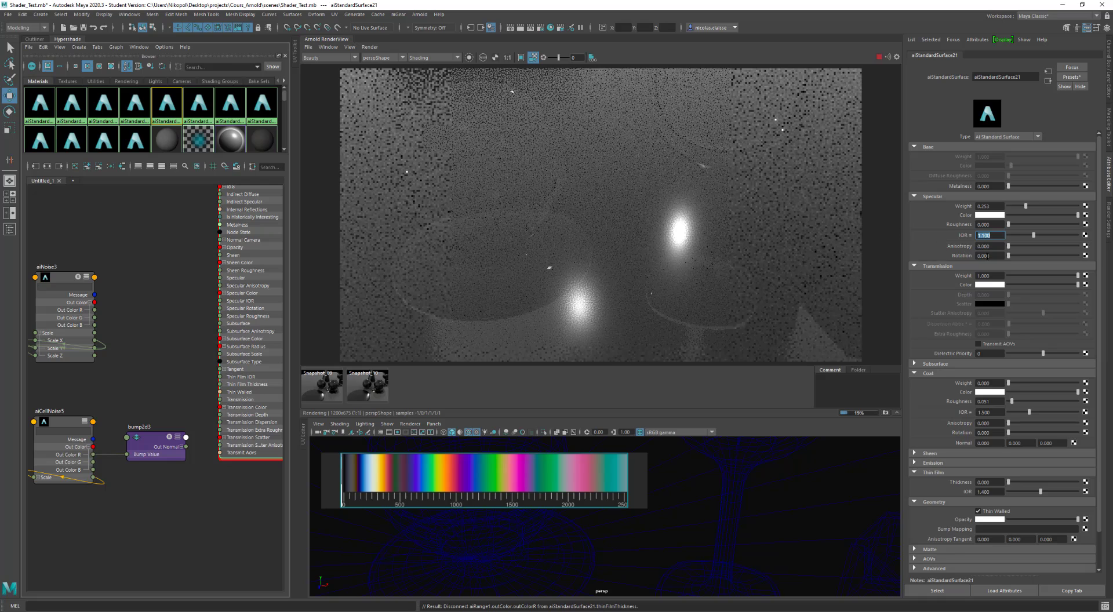
{"action": "type", "text": "1"}
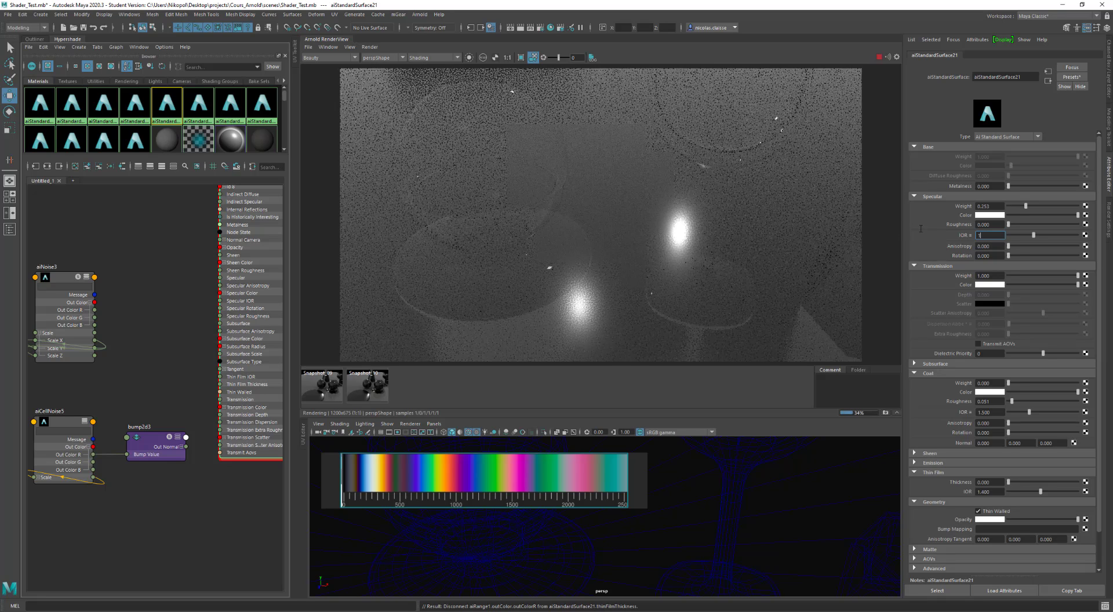
{"action": "key", "text": "Return"}
Set the thin film thickness of the transparent material to 500.
{"action": "left_click", "coordinate": [992, 481]}
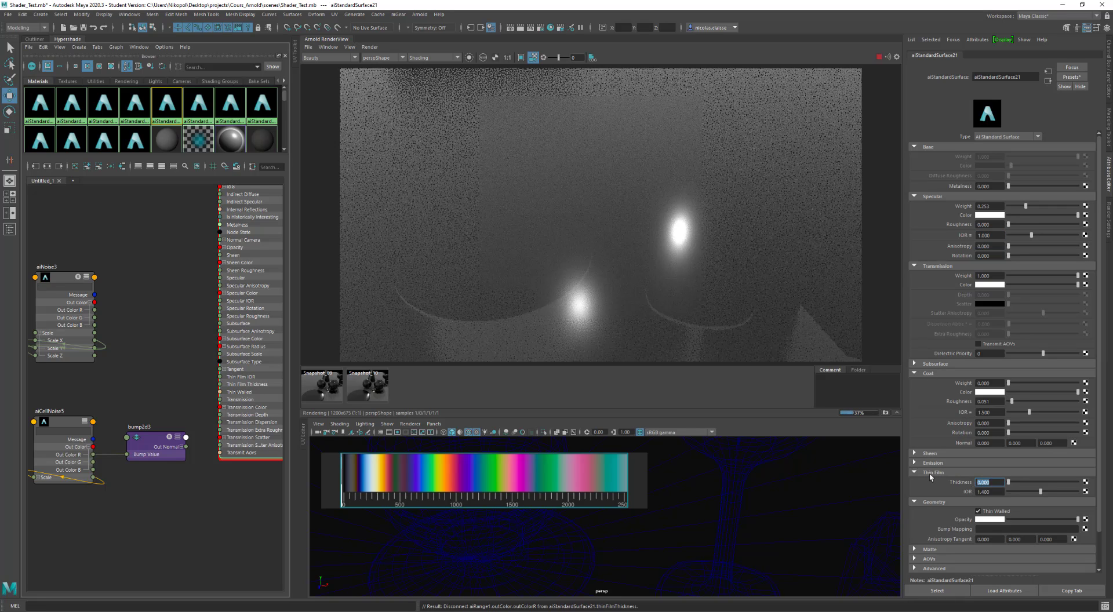
{"action": "type", "text": "500"}
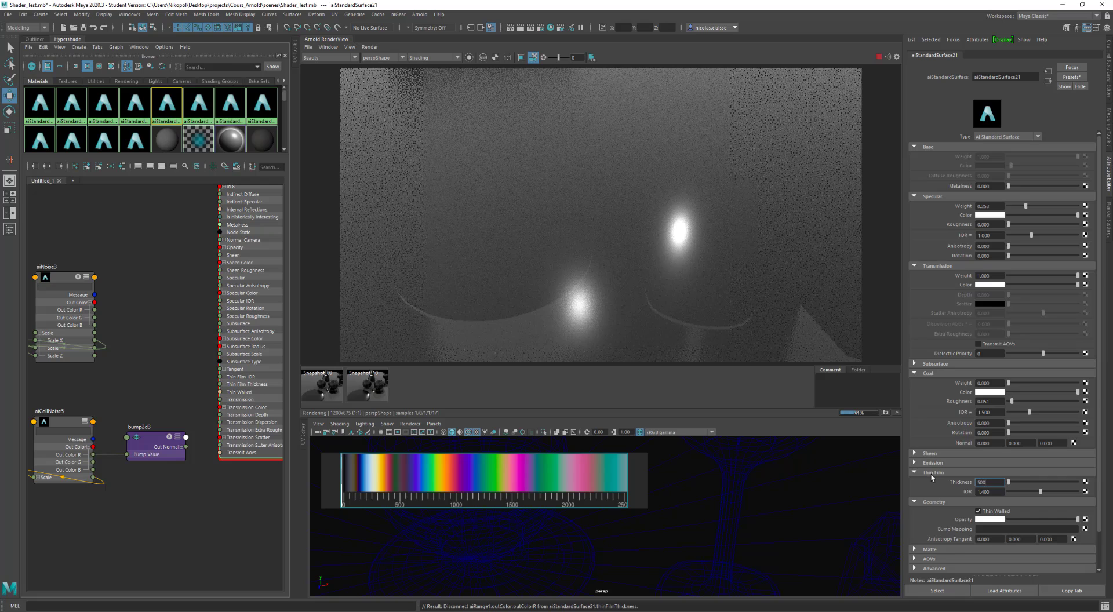
{"action": "key", "text": "Return"}
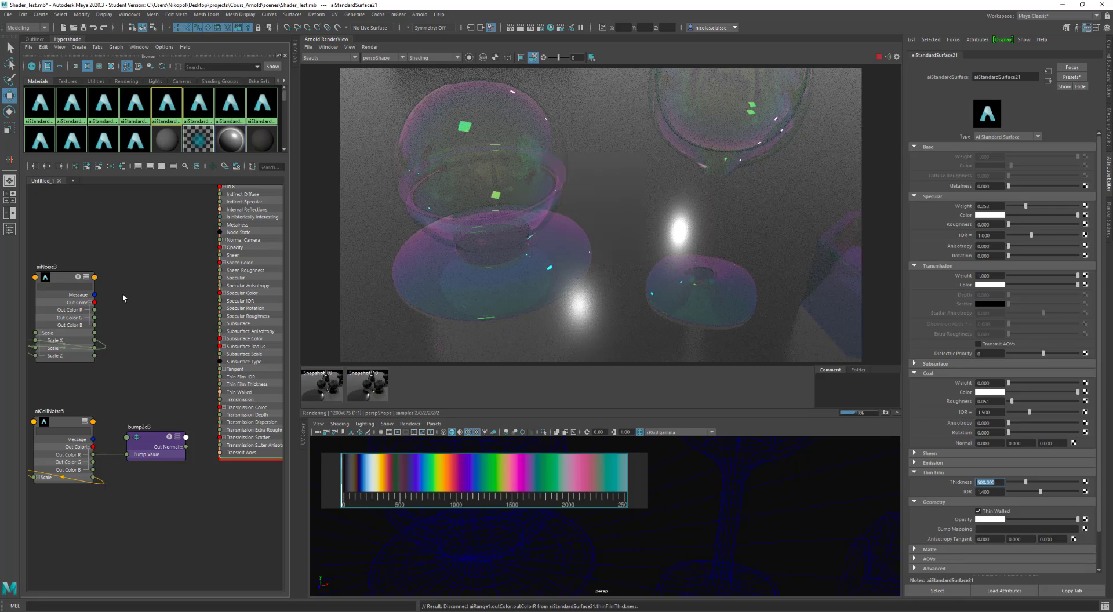
Create an aiRange node and place it beside the aiNoise3 node in the shader graph.
{"action": "left_click", "coordinate": [140, 294]}
{"action": "left_click", "coordinate": [65, 277]}
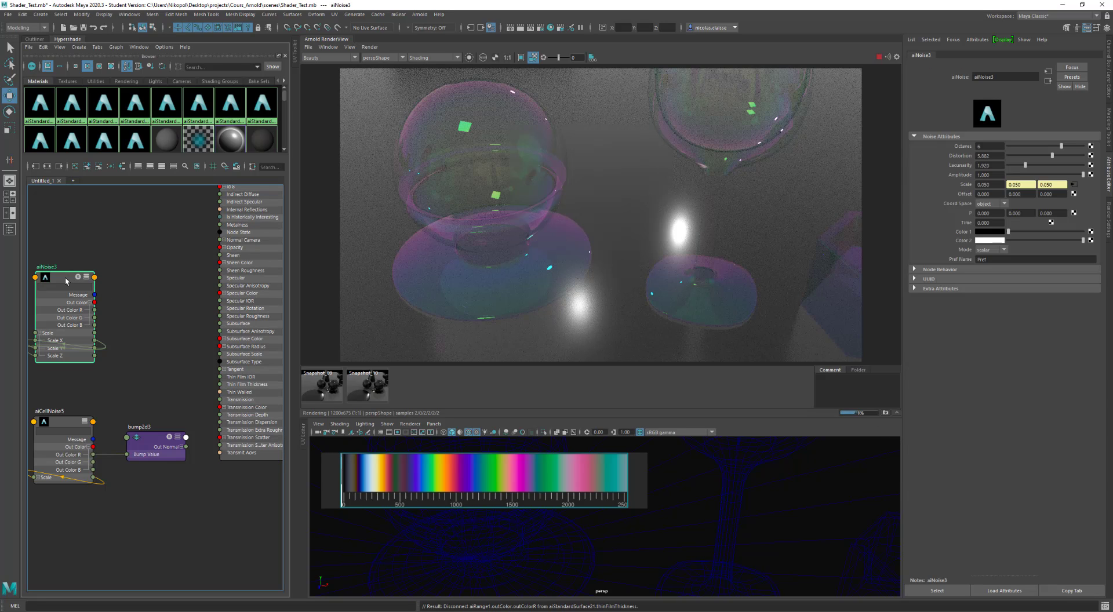
{"action": "left_click", "coordinate": [175, 297]}
{"action": "key", "text": "Tab"}
{"action": "type", "text": "ai"}
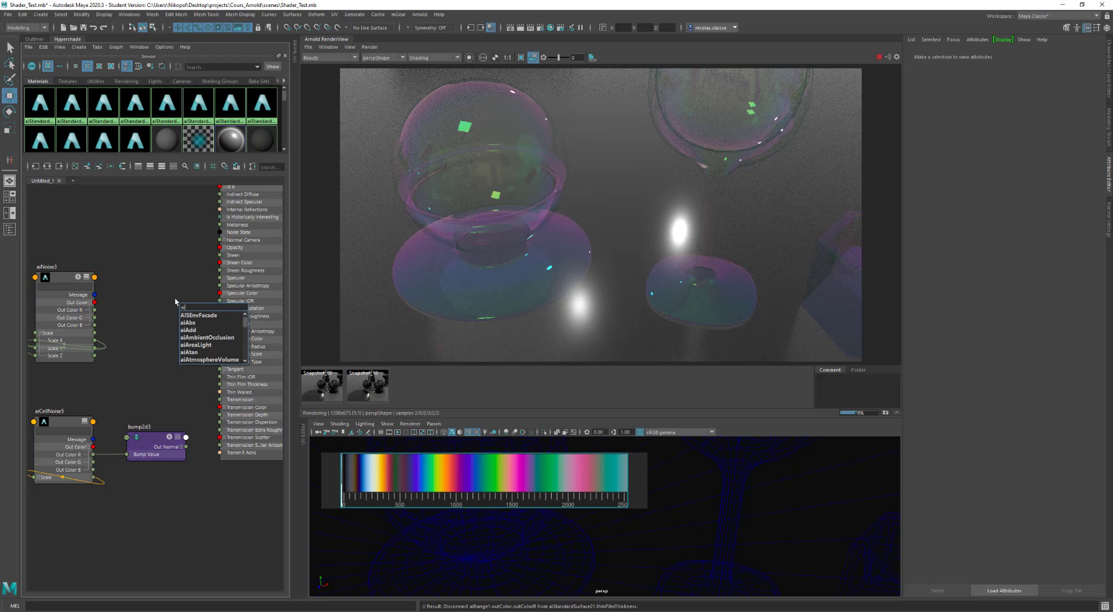
{"action": "type", "text": "rn"}
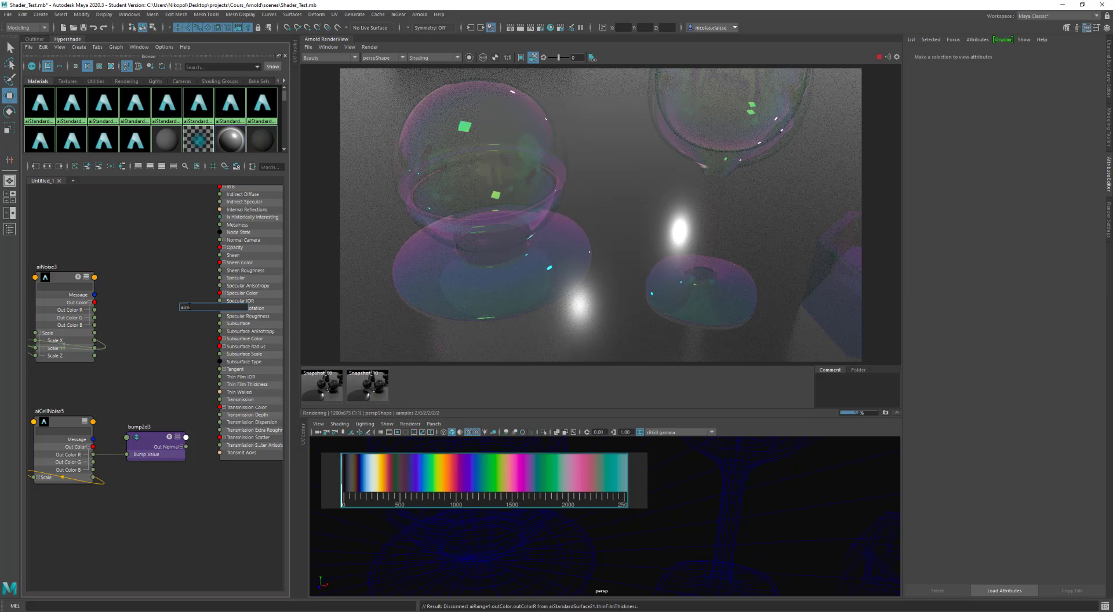
{"action": "key", "text": "BackSpace"}
{"action": "key", "text": "BackSpace"}
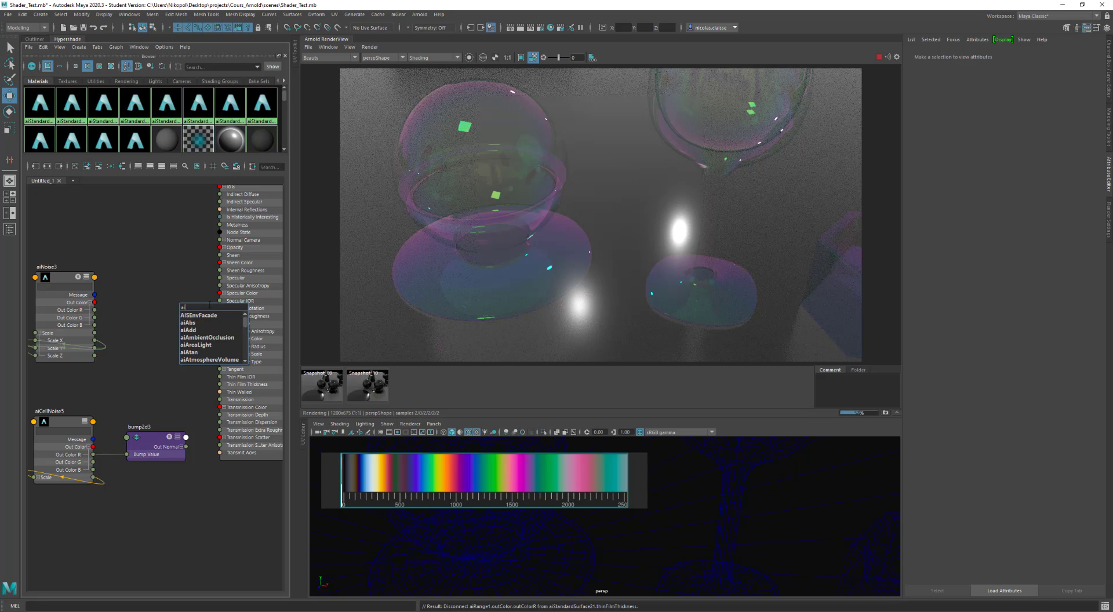
{"action": "type", "text": "ra"}
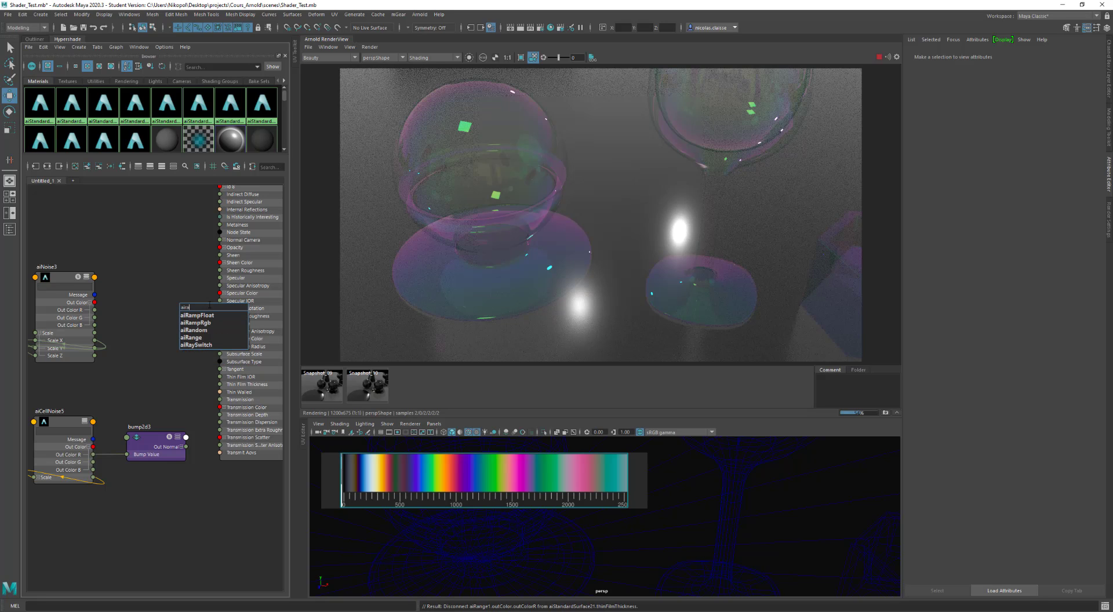
{"action": "key", "text": "Down"}
{"action": "key", "text": "Down"}
{"action": "key", "text": "Down"}
{"action": "key", "text": "Down"}
{"action": "key", "text": "Return"}
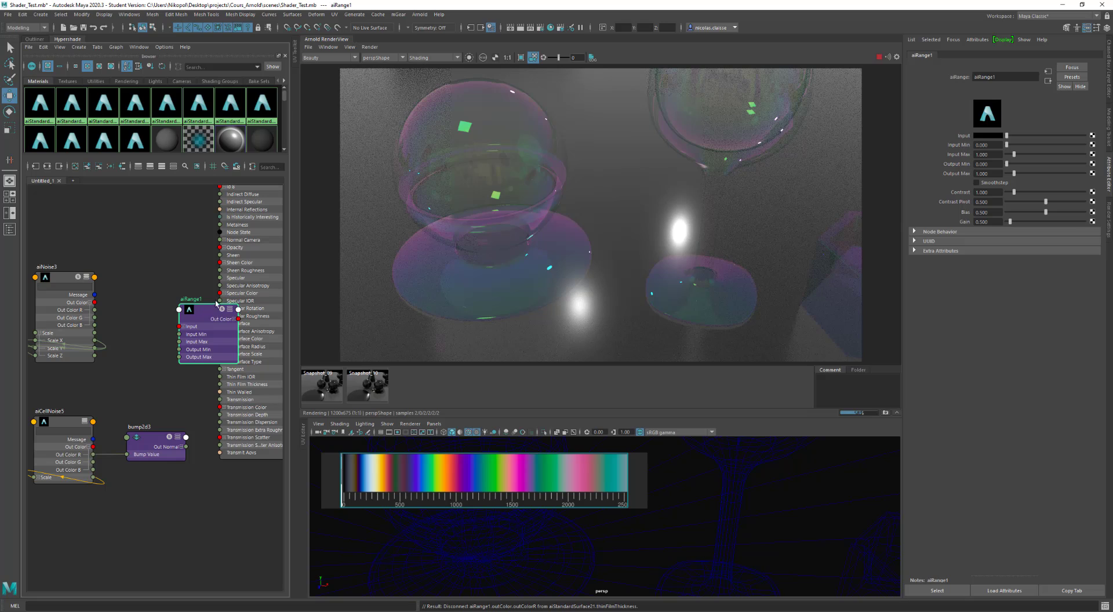
{"action": "left_click_drag", "start_coordinate": [208, 315], "coordinate": [158, 288]}
Connect aiNoise3's Out Color to the aiRange input and expand the range's Out Color into separate channels.
{"action": "left_click", "coordinate": [101, 304]}
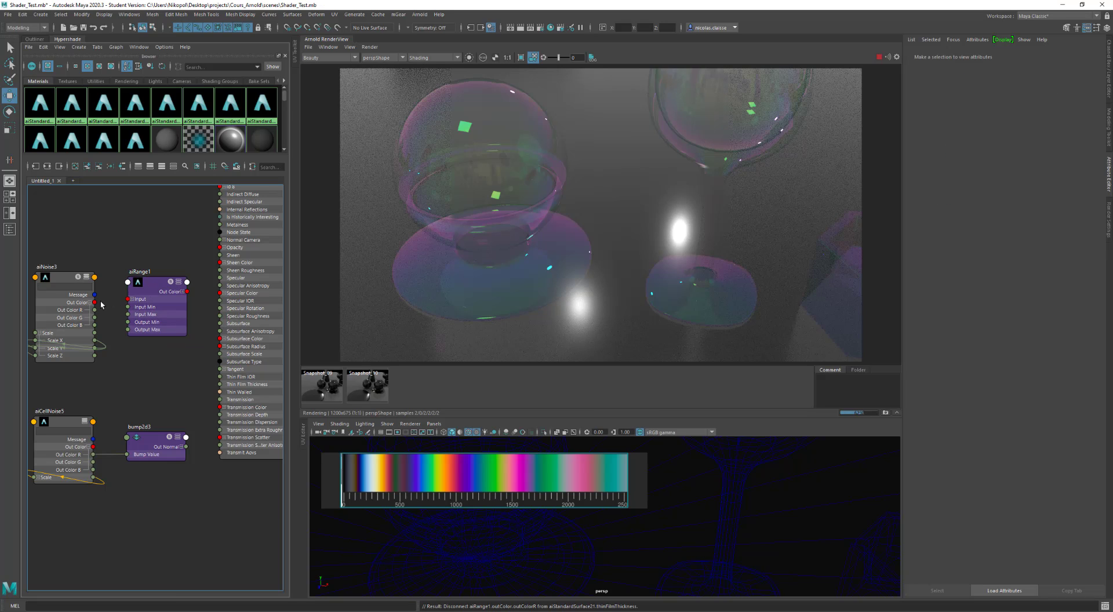
{"action": "left_click_drag", "start_coordinate": [118, 302], "coordinate": [129, 300]}
{"action": "left_click", "coordinate": [147, 288]}
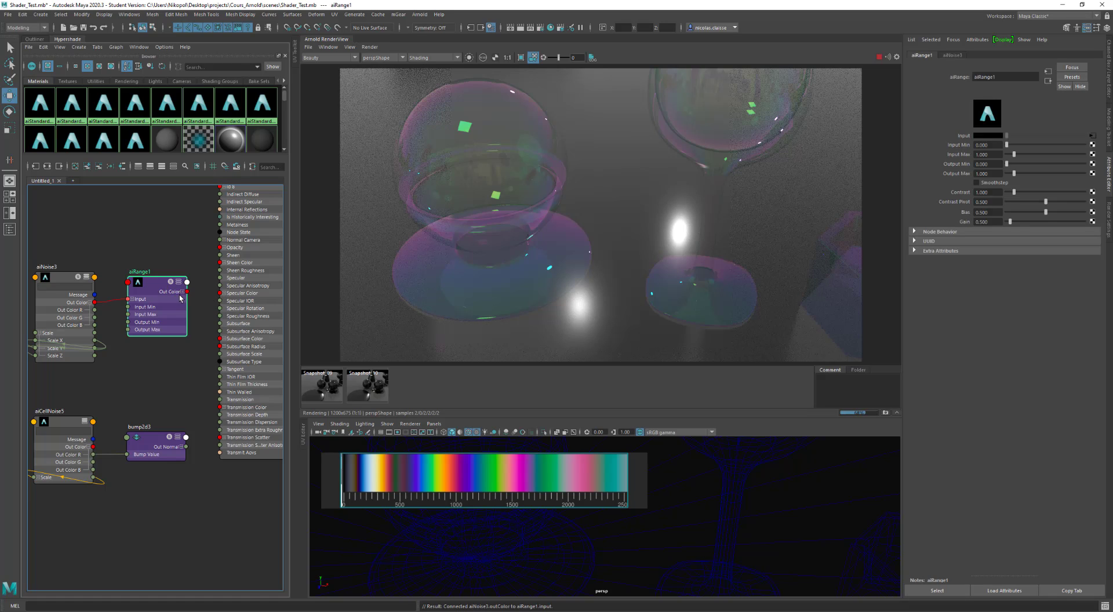
{"action": "left_click", "coordinate": [183, 291]}
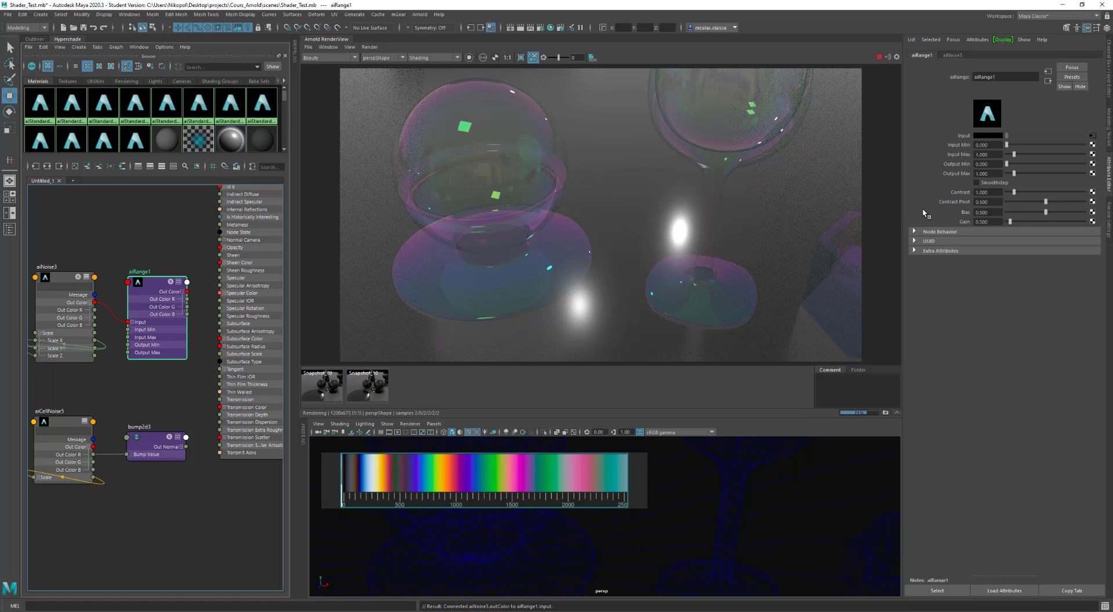
Set the aiRange Output Min to 500 and Output Max to 600.
{"action": "left_click", "coordinate": [985, 164]}
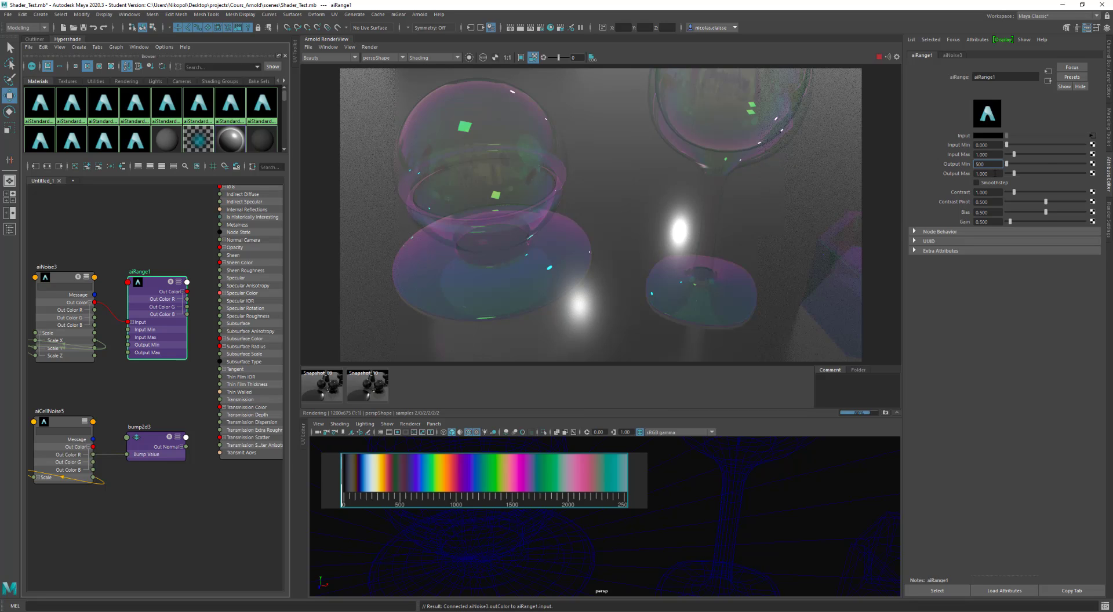
{"action": "type", "text": "500"}
{"action": "key", "text": "Tab"}
{"action": "key", "text": "Return"}
Connect the aiRange's Out Color R to the thin film thickness of aiStandardSurface21.
{"action": "left_click_drag", "start_coordinate": [188, 300], "coordinate": [264, 446]}
{"action": "left_click_drag", "start_coordinate": [255, 303], "coordinate": [235, 460]}
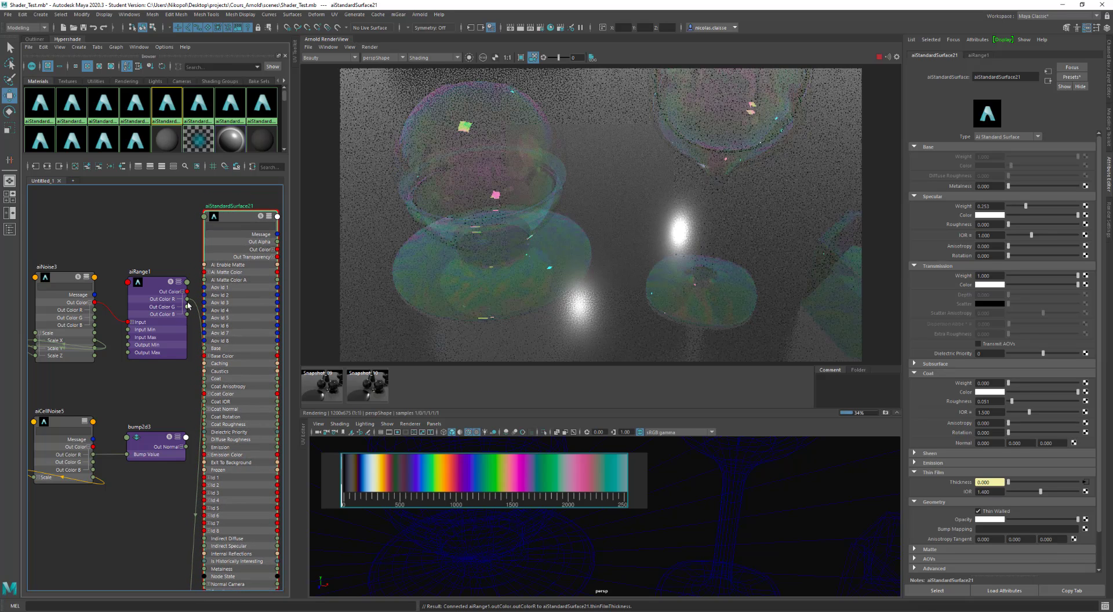
{"action": "left_click_drag", "start_coordinate": [186, 299], "coordinate": [204, 218]}
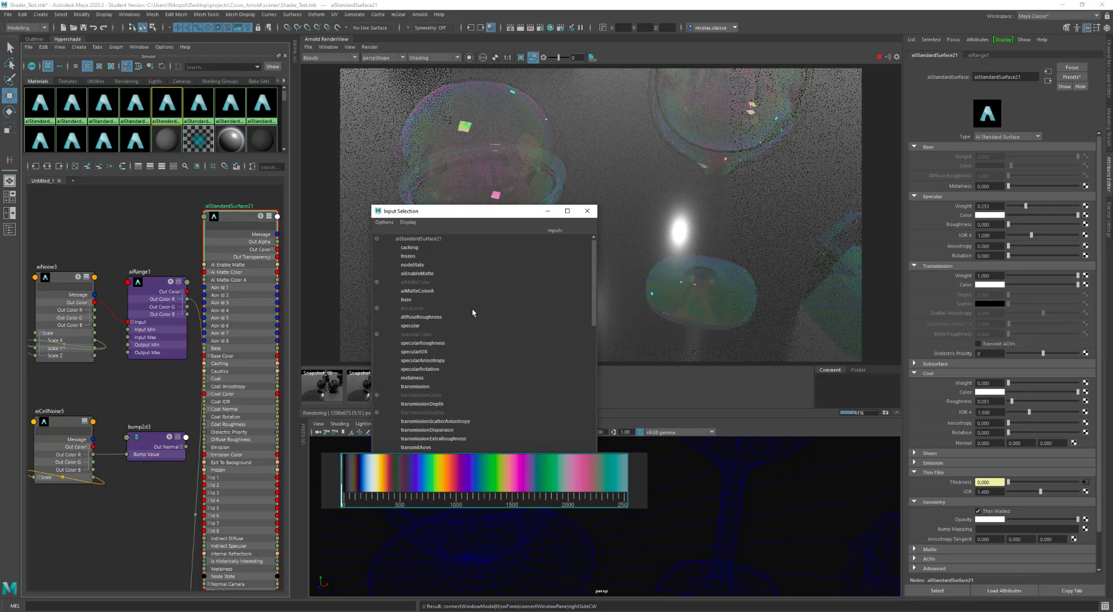
{"action": "scroll", "coordinate": [472, 312], "scroll_direction": "down", "scroll_amount": 10}
{"action": "left_click", "coordinate": [470, 334]}
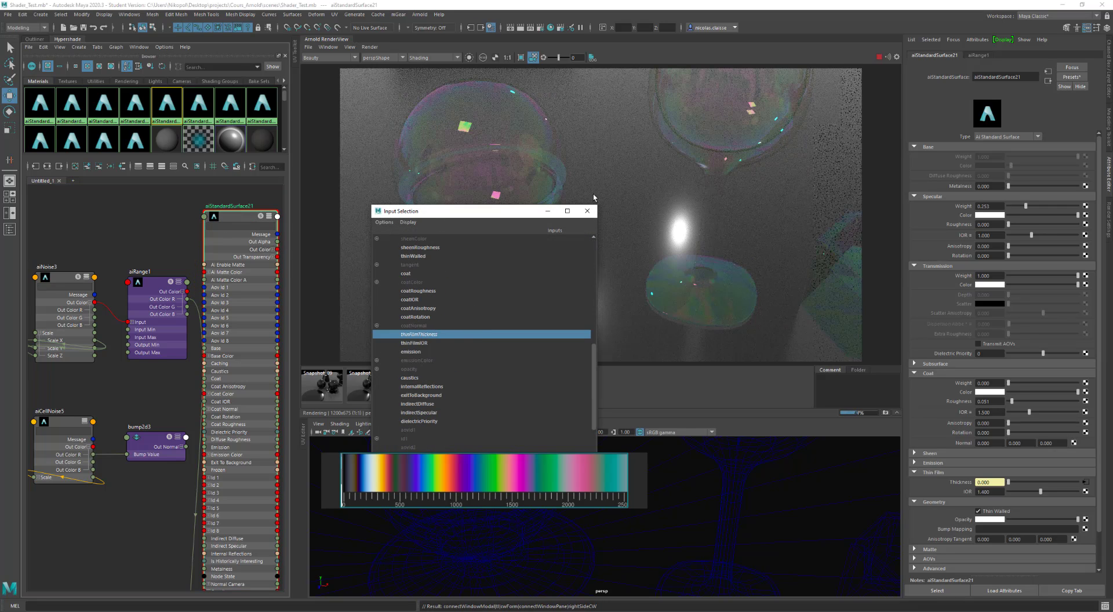
{"action": "left_click", "coordinate": [587, 211]}
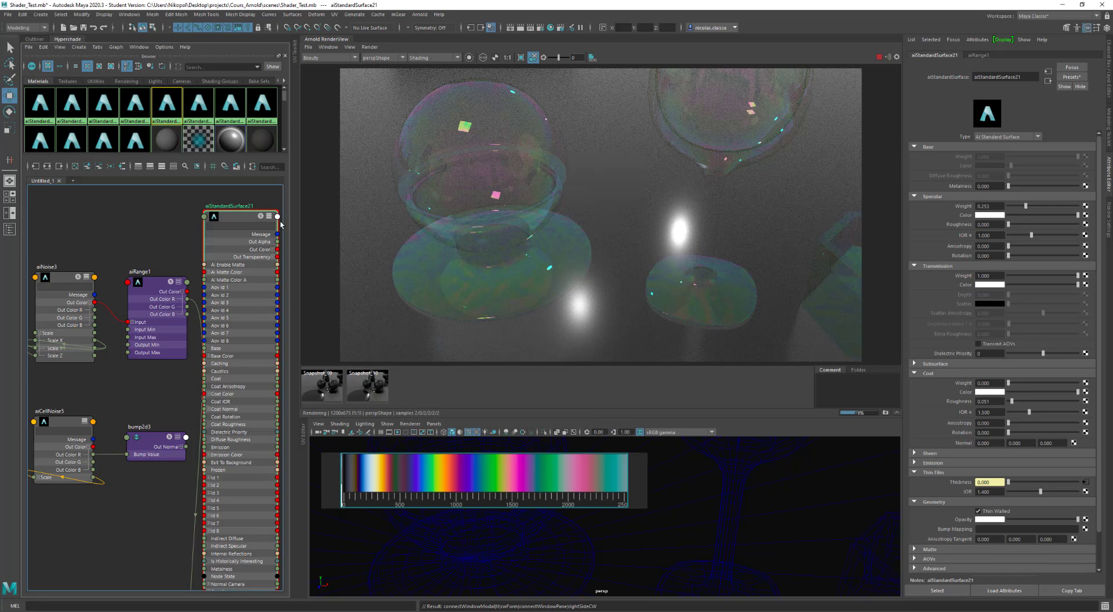
Collapse the aiStandardSurface21 node in the graph and display all its attributes again.
{"action": "left_click_drag", "start_coordinate": [269, 218], "coordinate": [269, 216]}
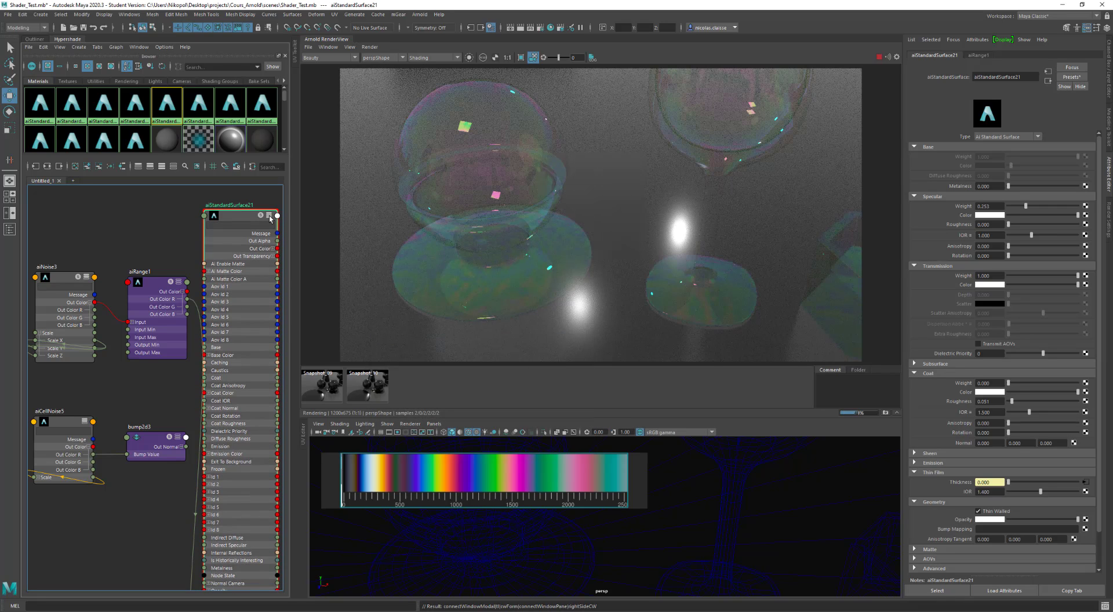
{"action": "left_click", "coordinate": [269, 216]}
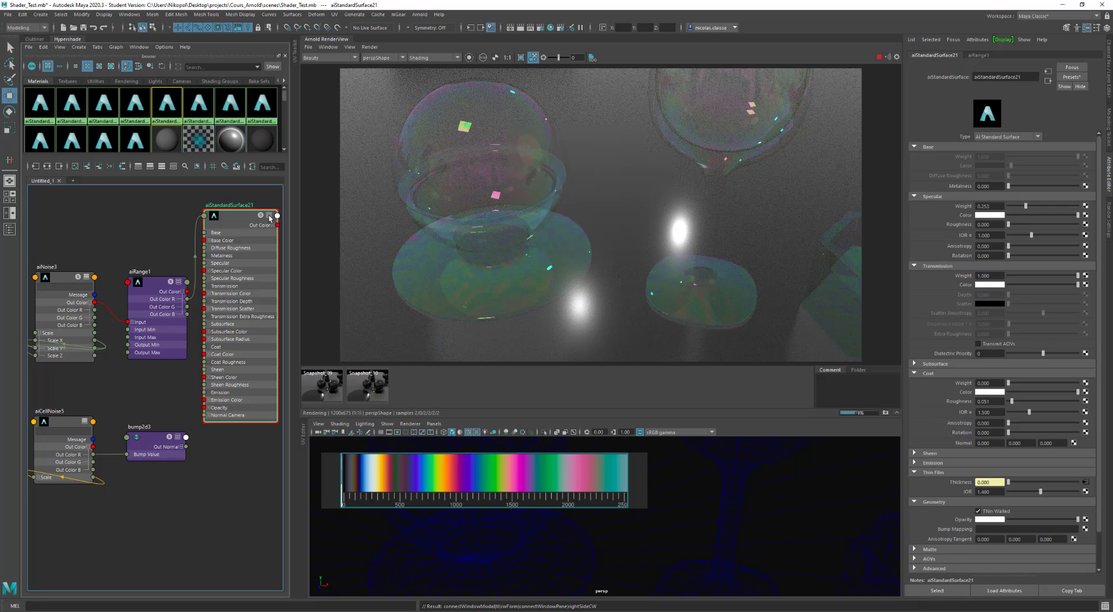
{"action": "left_click", "coordinate": [269, 217]}
{"action": "right_click", "coordinate": [269, 216]}
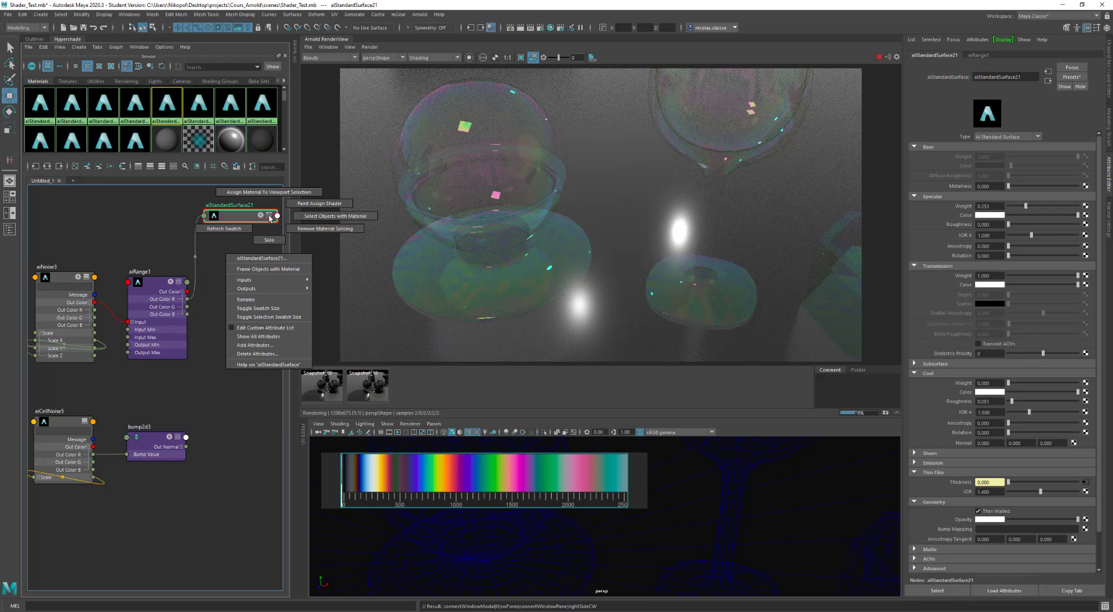
{"action": "left_click", "coordinate": [268, 331]}
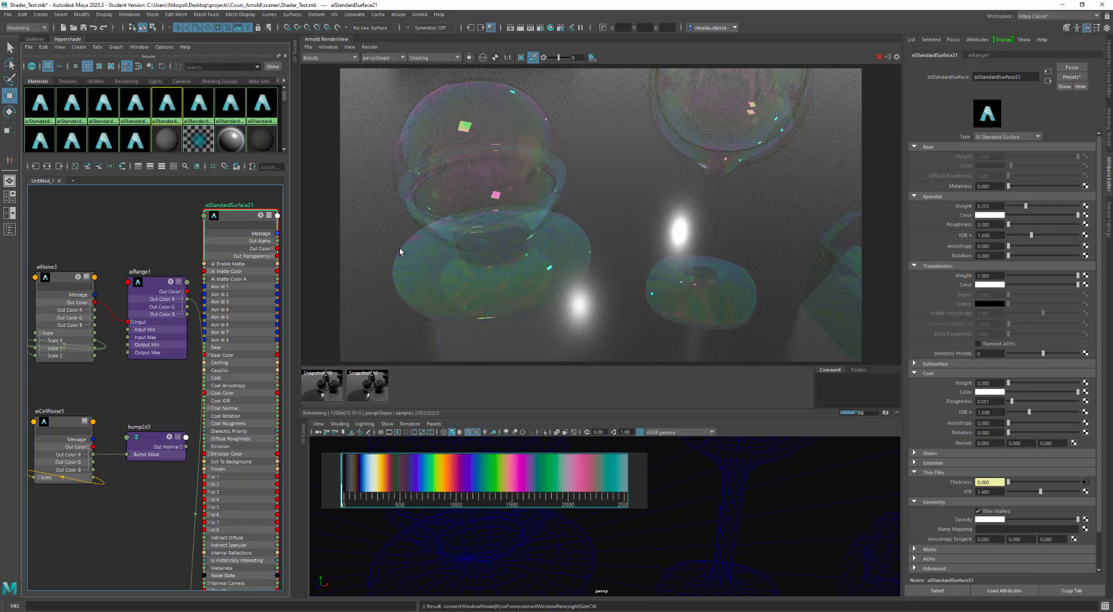
Isolate the outputs of aiNoise3 and aiRange1 in the render view to examine them, and return to the full render.
{"action": "left_click", "coordinate": [66, 277]}
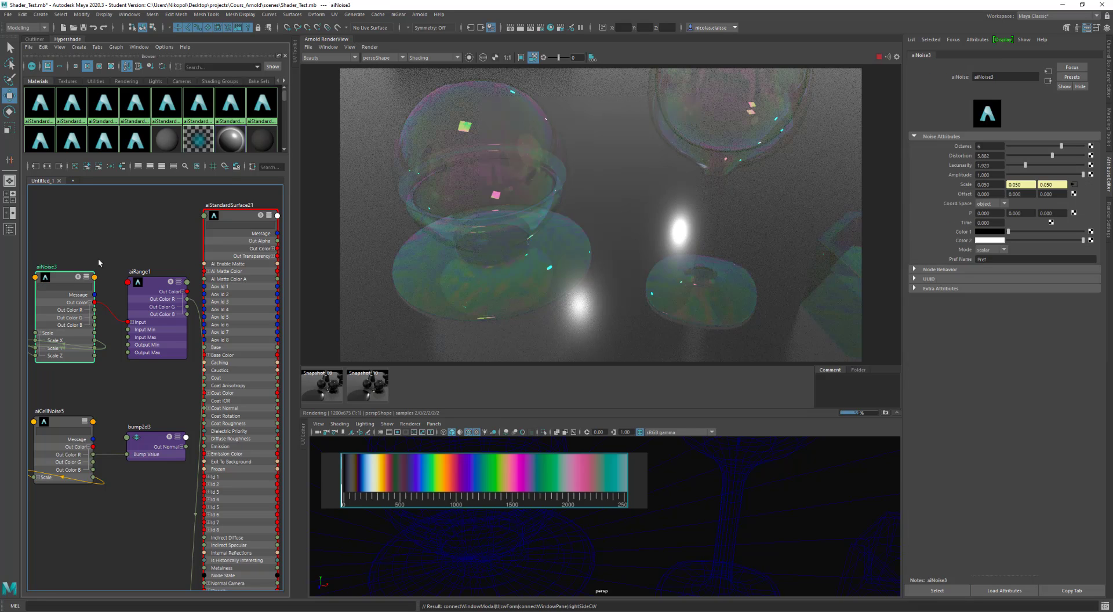
{"action": "left_click", "coordinate": [468, 57]}
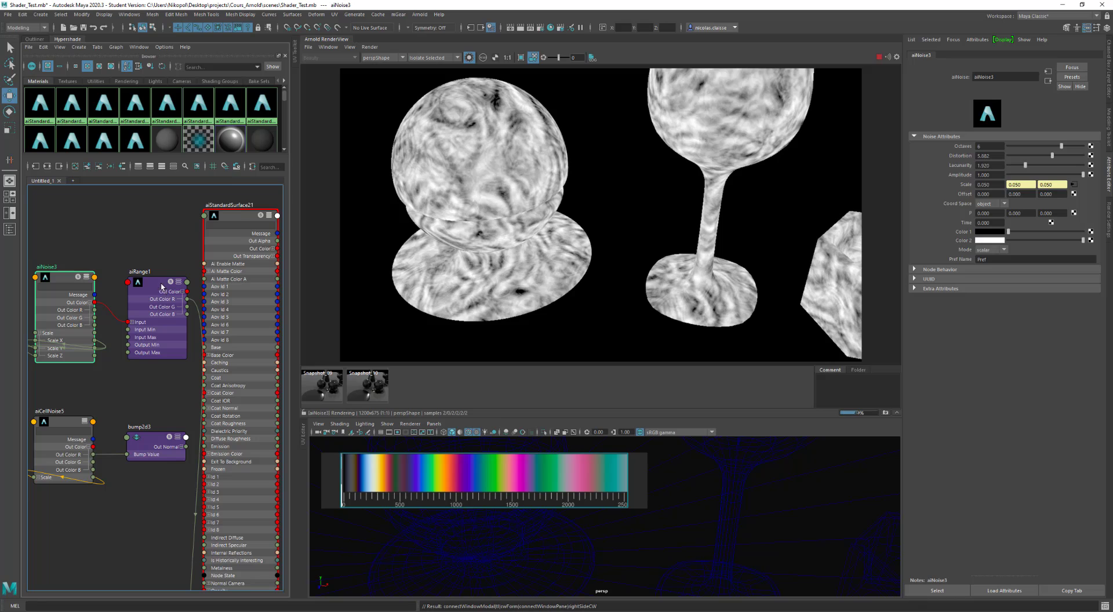
{"action": "left_click", "coordinate": [157, 283]}
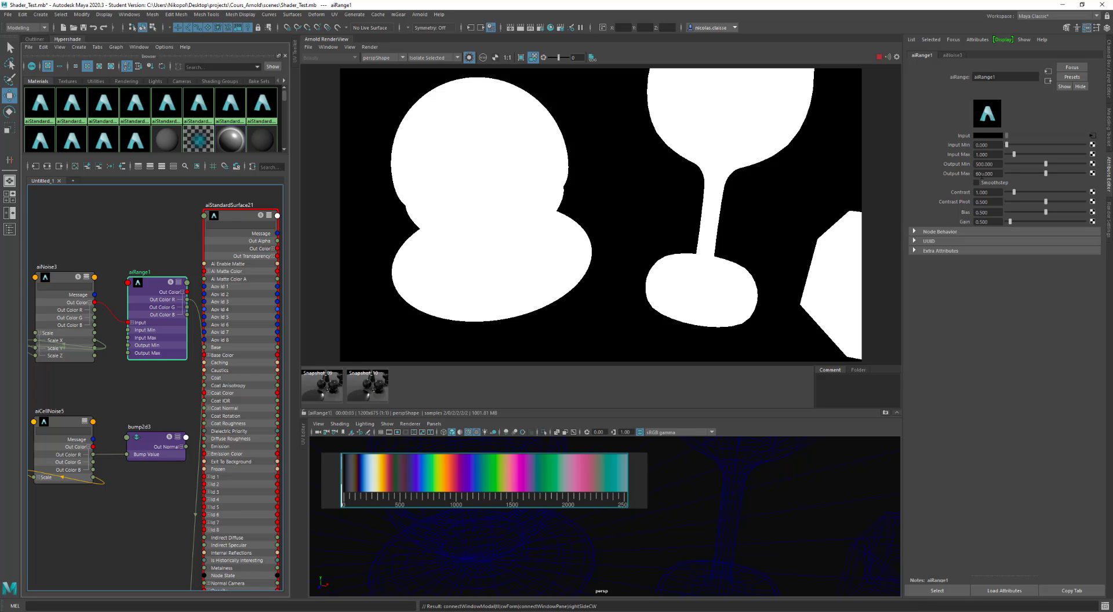
{"action": "left_click", "coordinate": [468, 57]}
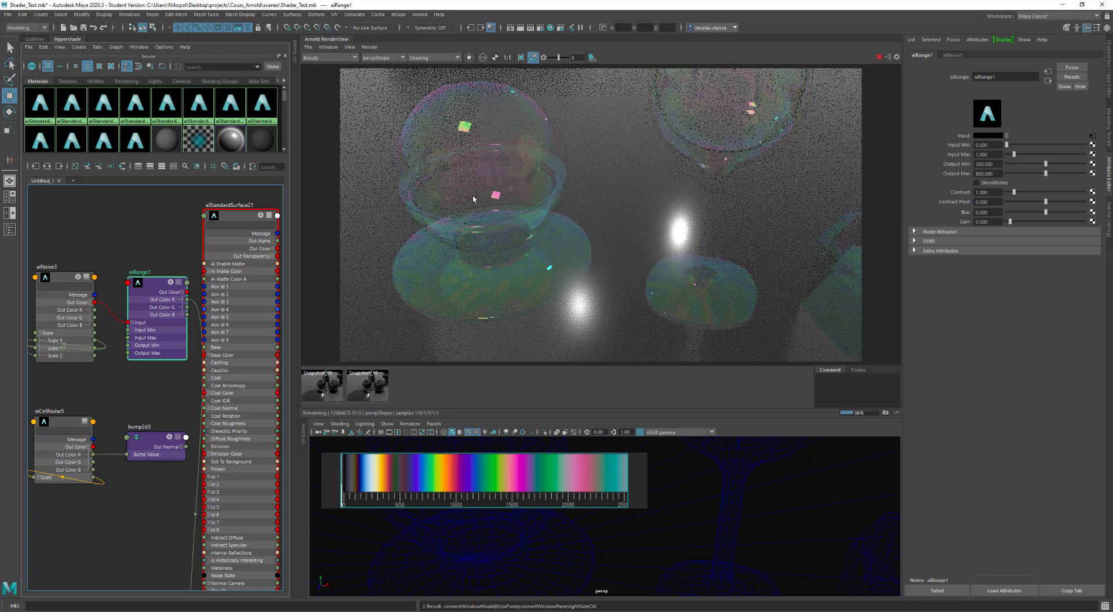
Try different Time values on the aiNoise3 node that drives the thin film thickness.
{"action": "left_click", "coordinate": [69, 281]}
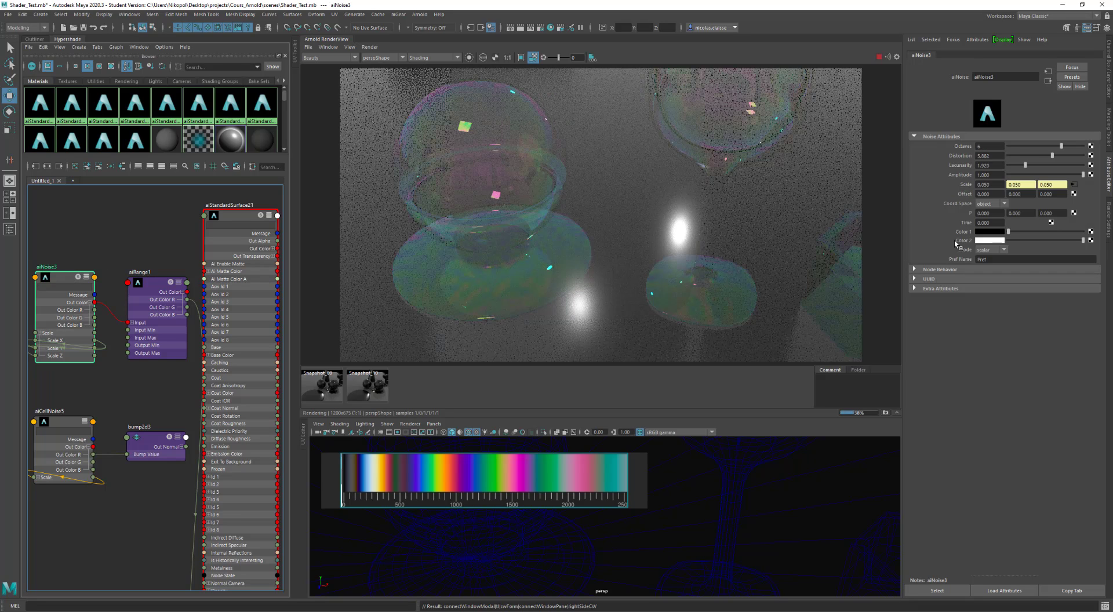
{"action": "double_click", "coordinate": [988, 223]}
{"action": "type", "text": "0.7"}
{"action": "key", "text": "Return"}
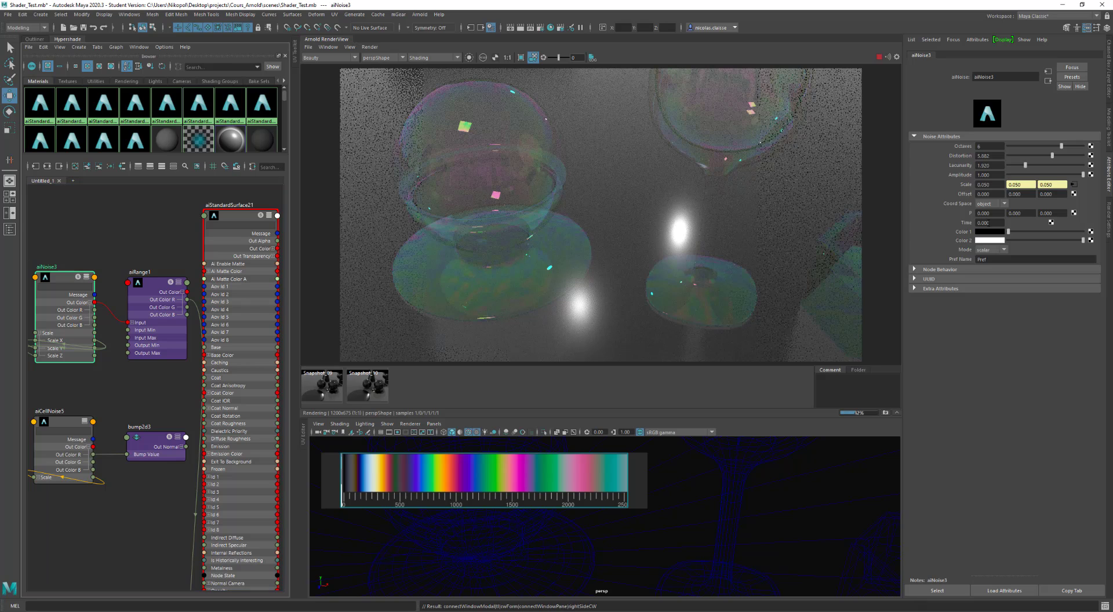
{"action": "double_click", "coordinate": [989, 223]}
{"action": "type", "text": "3.9"}
{"action": "key", "text": "Return"}
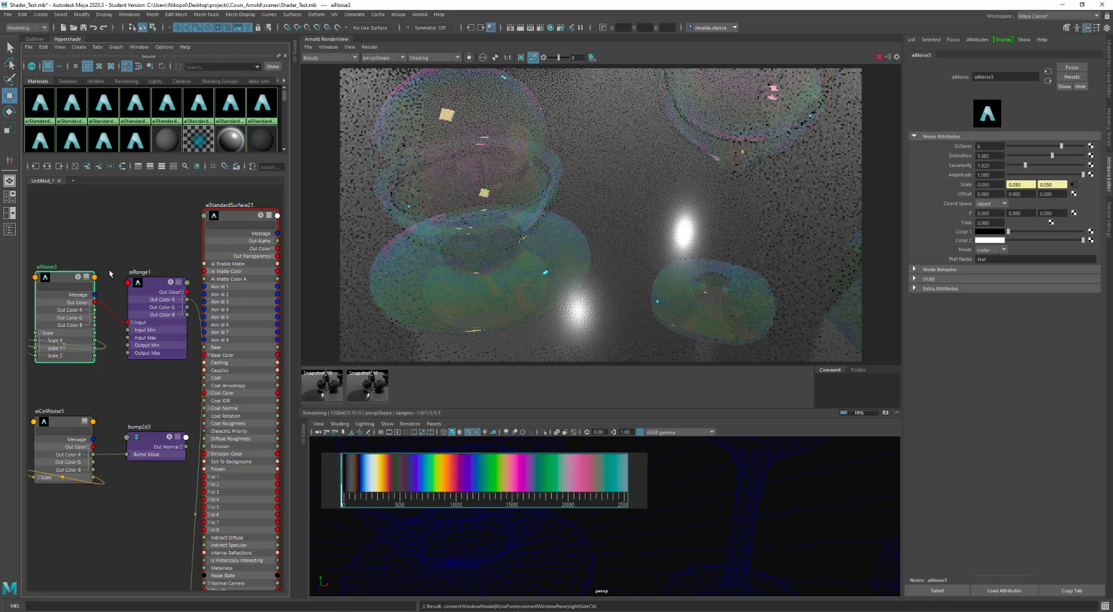
Lower the aiRange Output Min to about 112 and reduce its Output Max as well.
{"action": "left_click", "coordinate": [160, 282]}
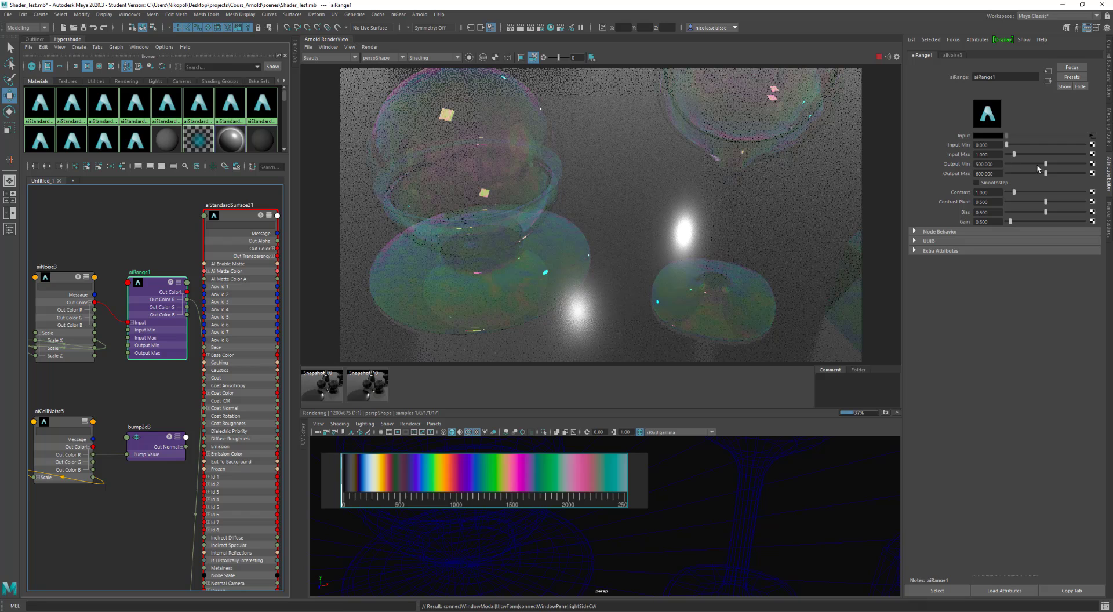
{"action": "mouse_move", "coordinate": [1045, 166]}
{"action": "left_mouse_down"}
{"action": "mouse_move", "coordinate": [1015, 168]}
{"action": "mouse_move", "coordinate": [1030, 173]}
{"action": "left_mouse_up"}
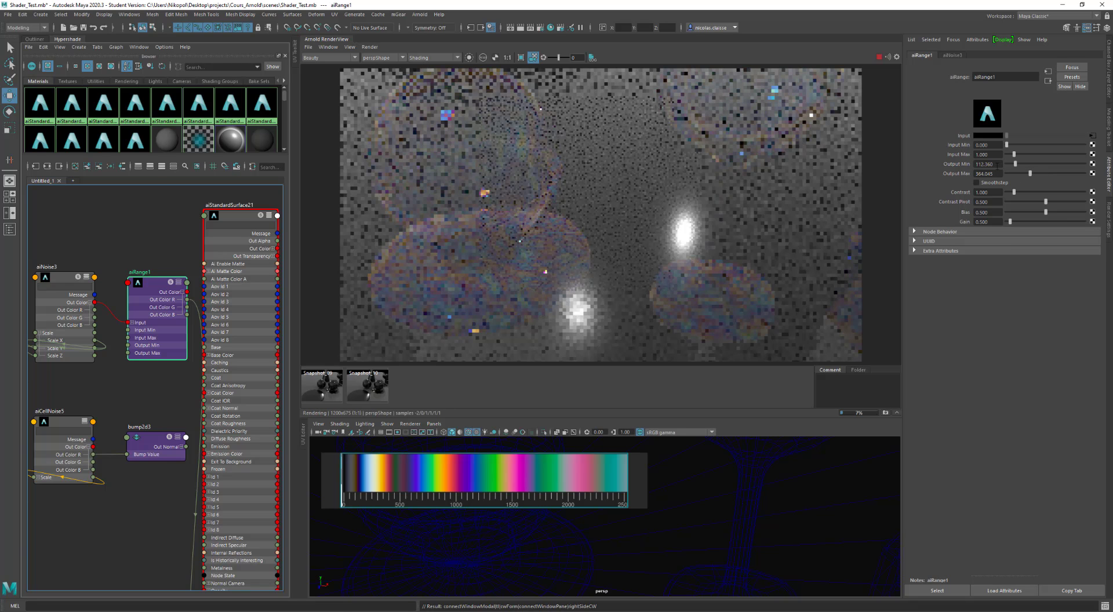
{"action": "right_click", "coordinate": [997, 165]}
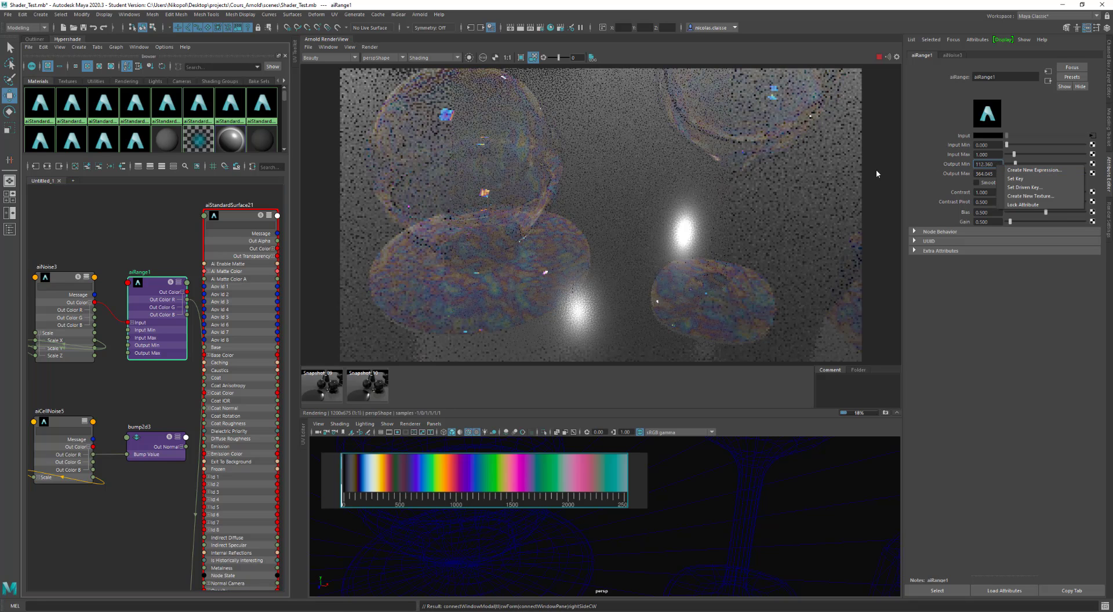
Raise the coat weight of the transparent material on the test sphere.
{"action": "left_click", "coordinate": [526, 169]}
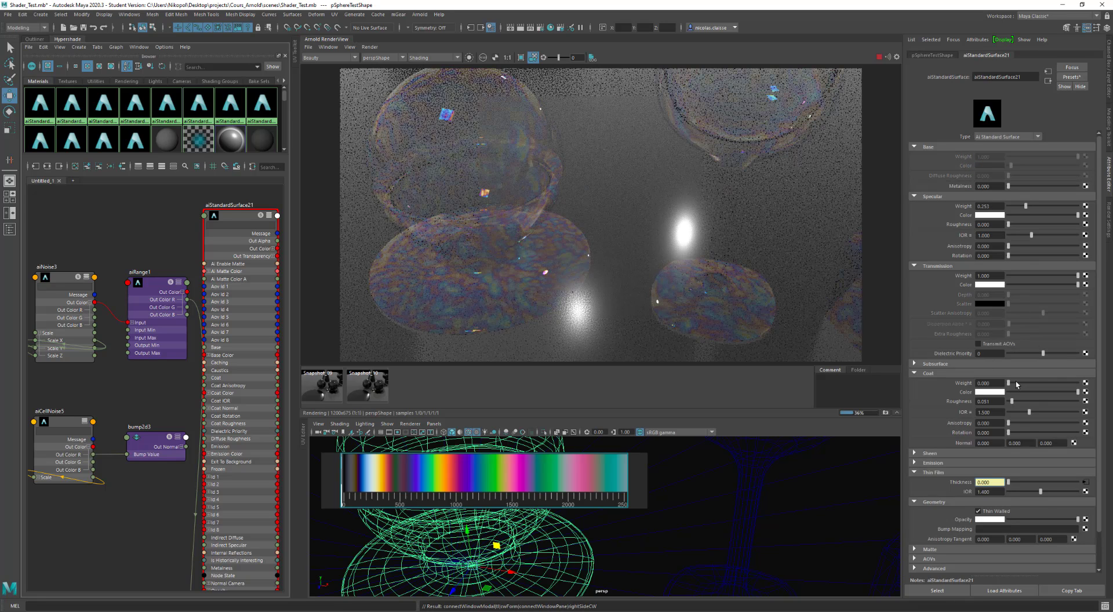
{"action": "left_click_drag", "start_coordinate": [1016, 384], "coordinate": [1030, 383]}
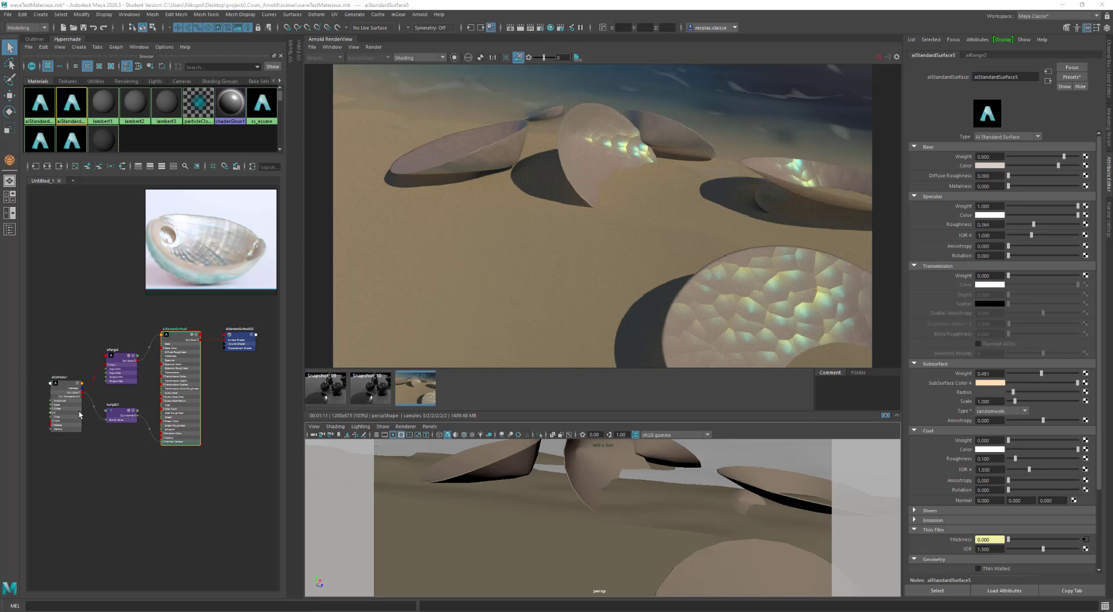
Inspect the aiRange and Standard Surface settings of the iridescent shell material in the beach scene.
{"action": "left_click", "coordinate": [118, 361]}
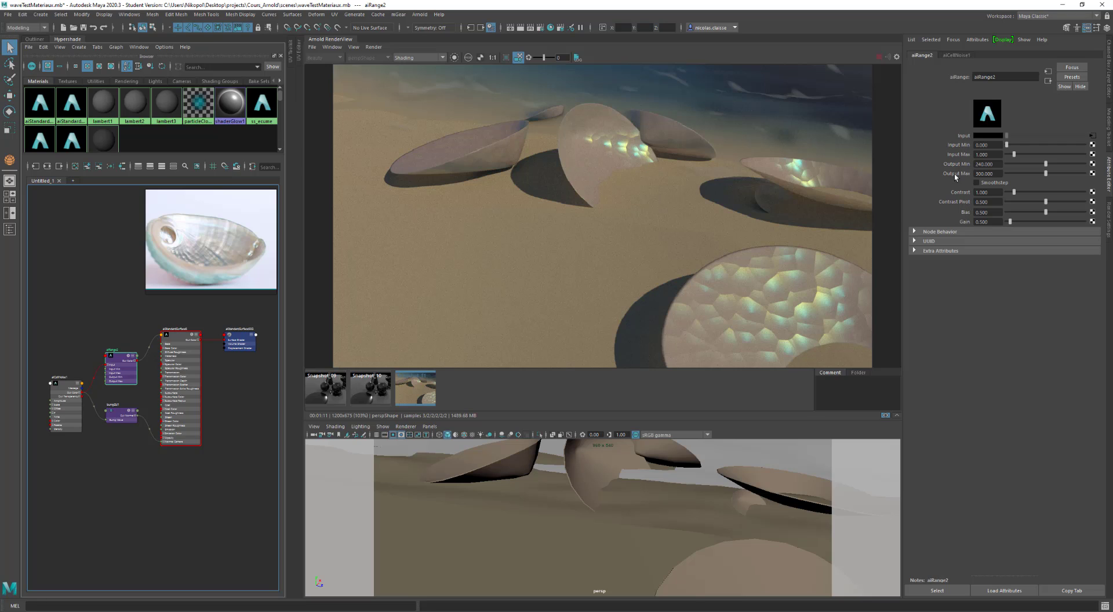
{"action": "left_click", "coordinate": [169, 334]}
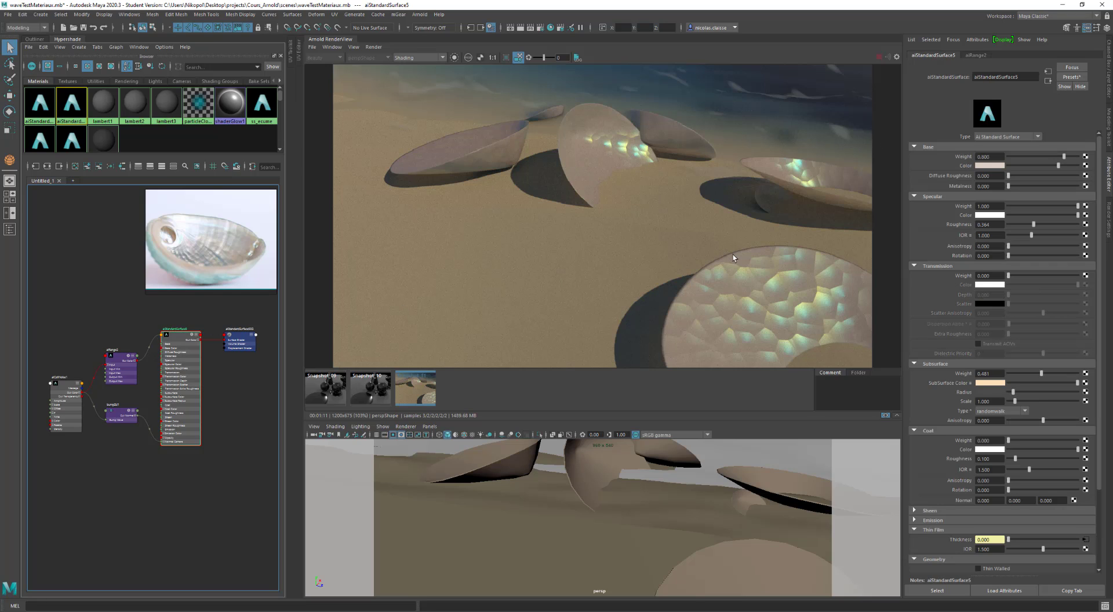